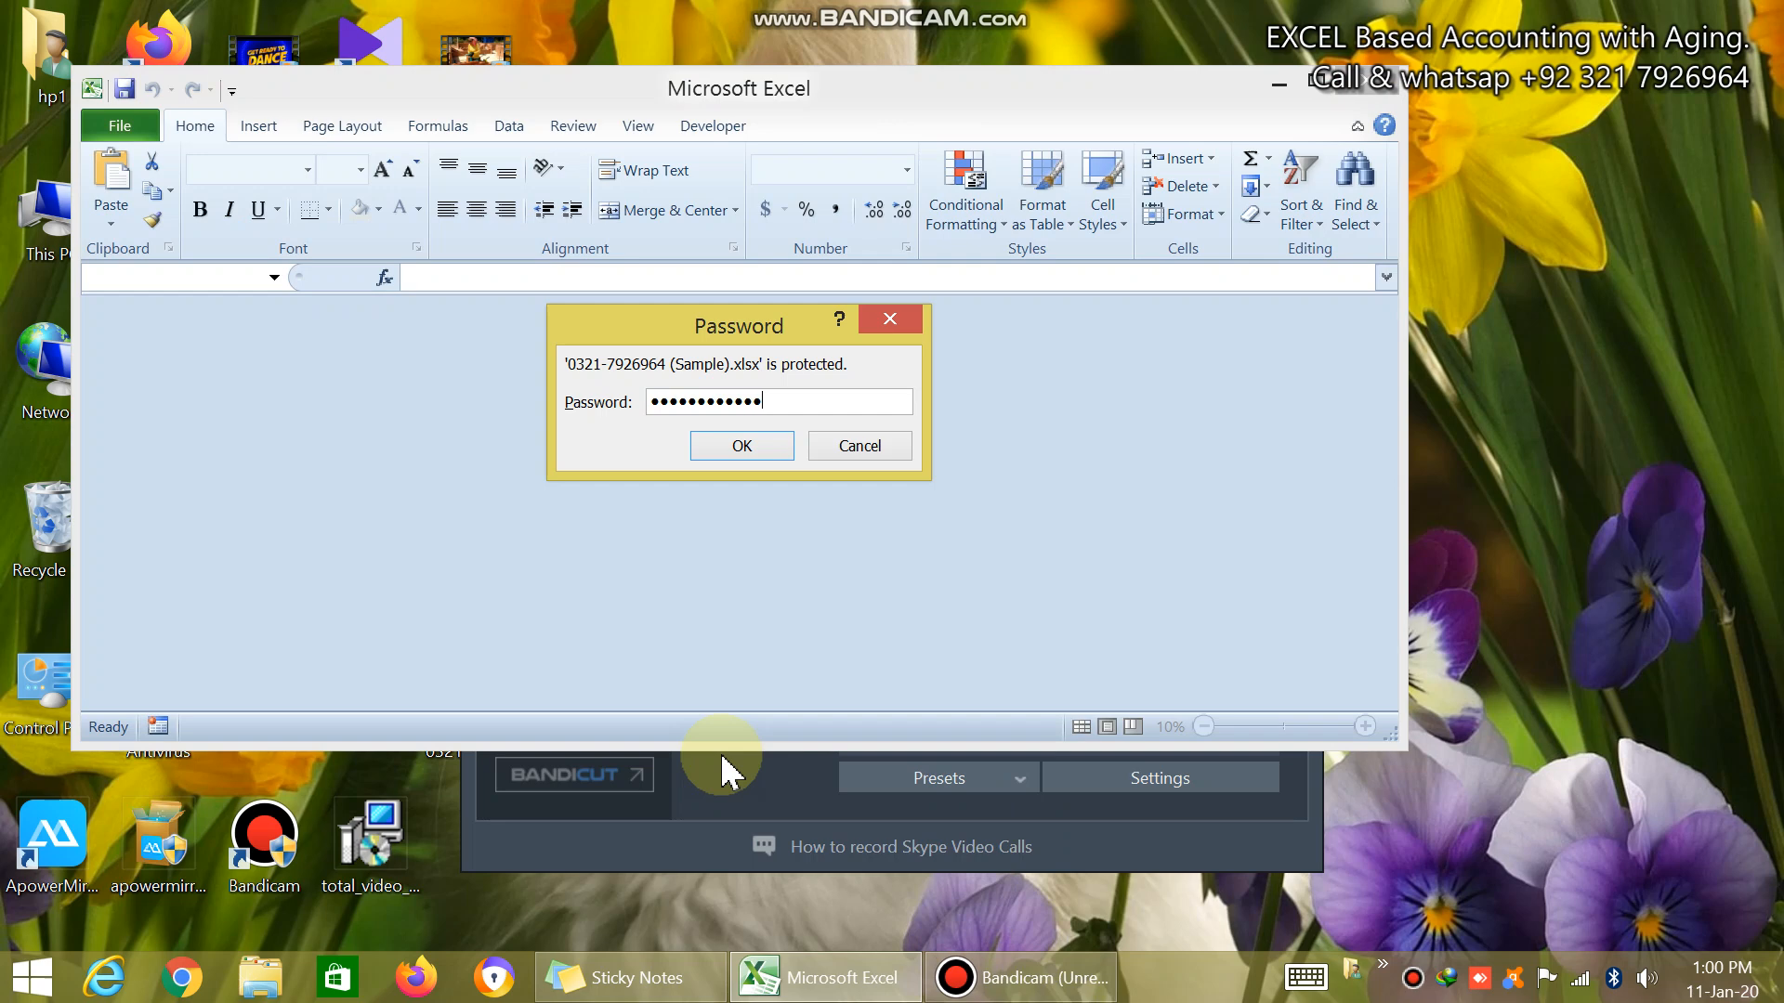
- Submit the workbook password to open the protected sample accounting file and maximize its window
key("Return")
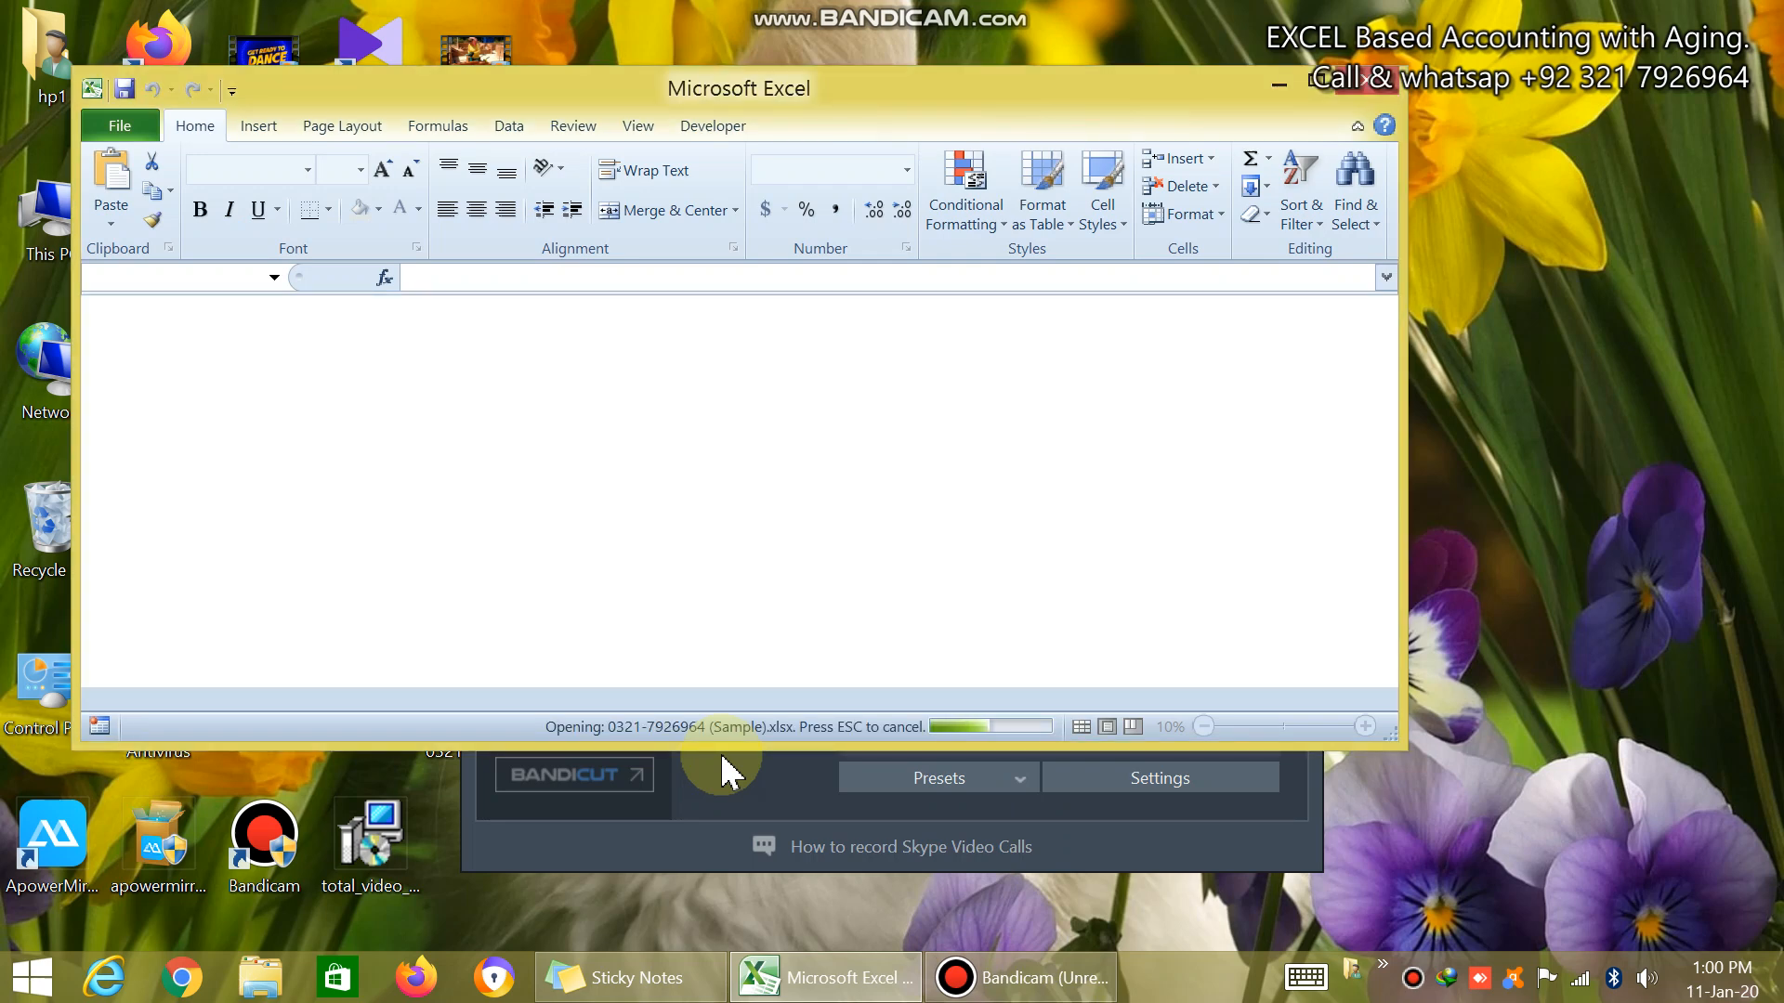
left_click(1330, 93)
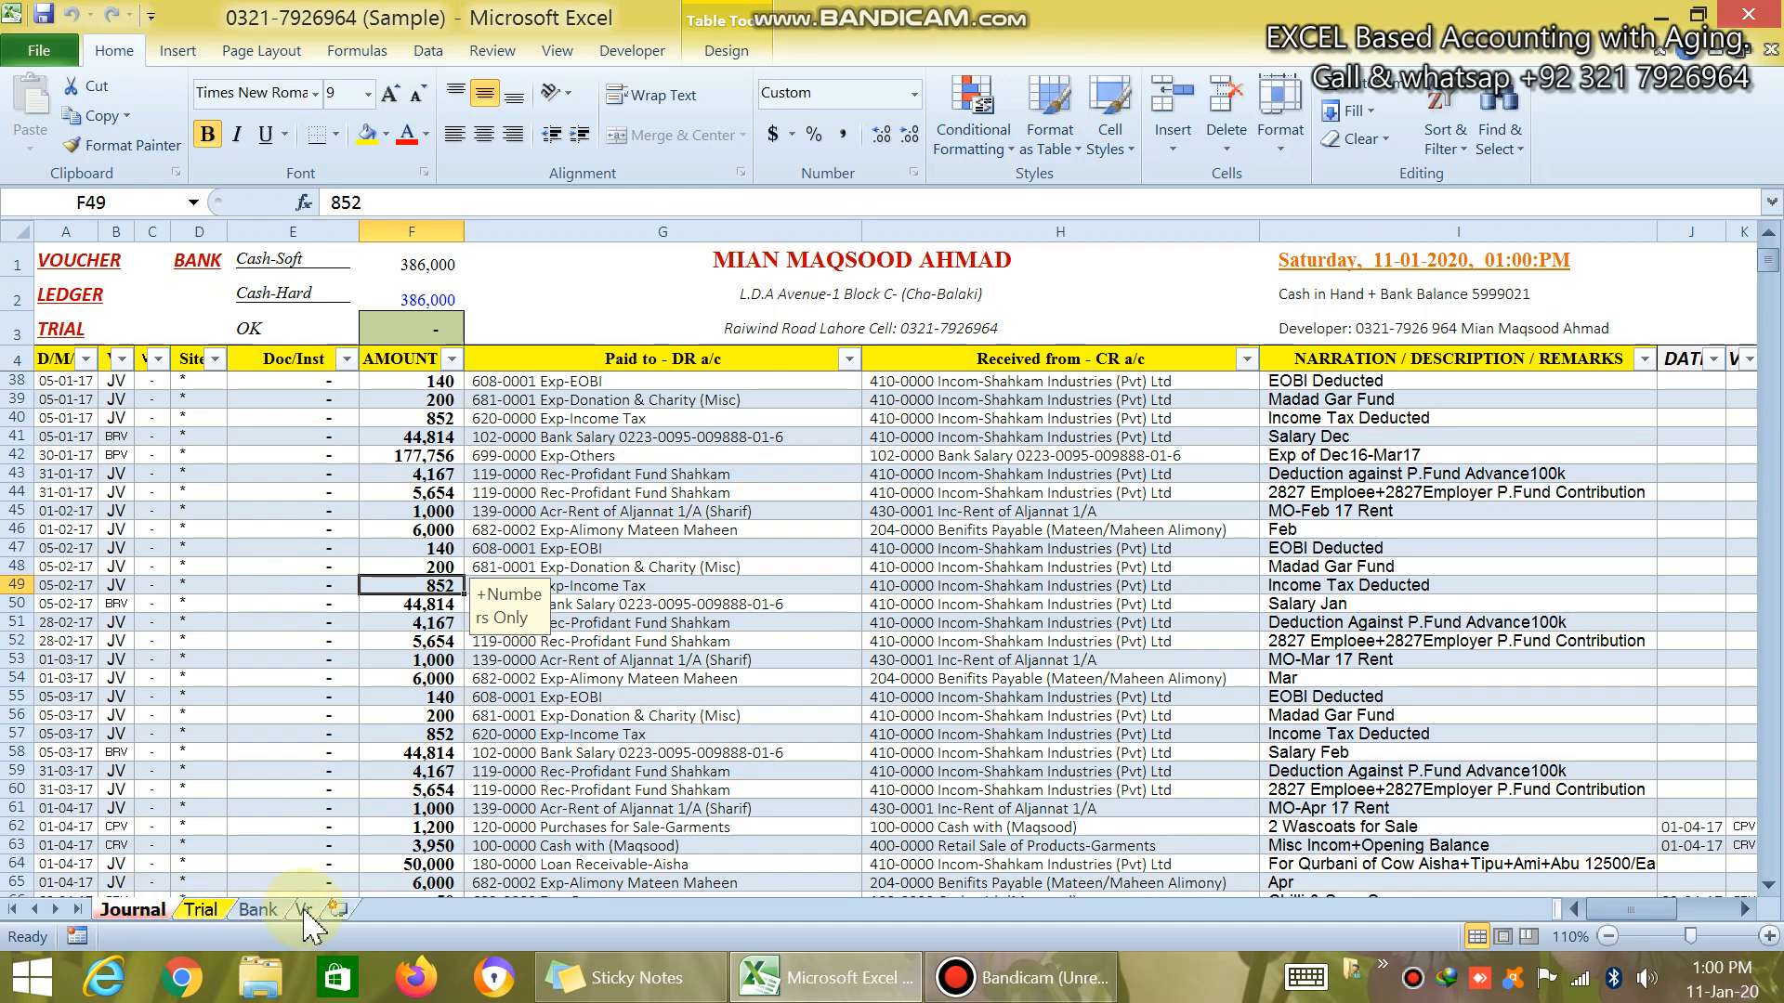
- Review the first Journal entries and the header cells with the owner's name, address and contact number
scroll(220, 749, "up", 6)
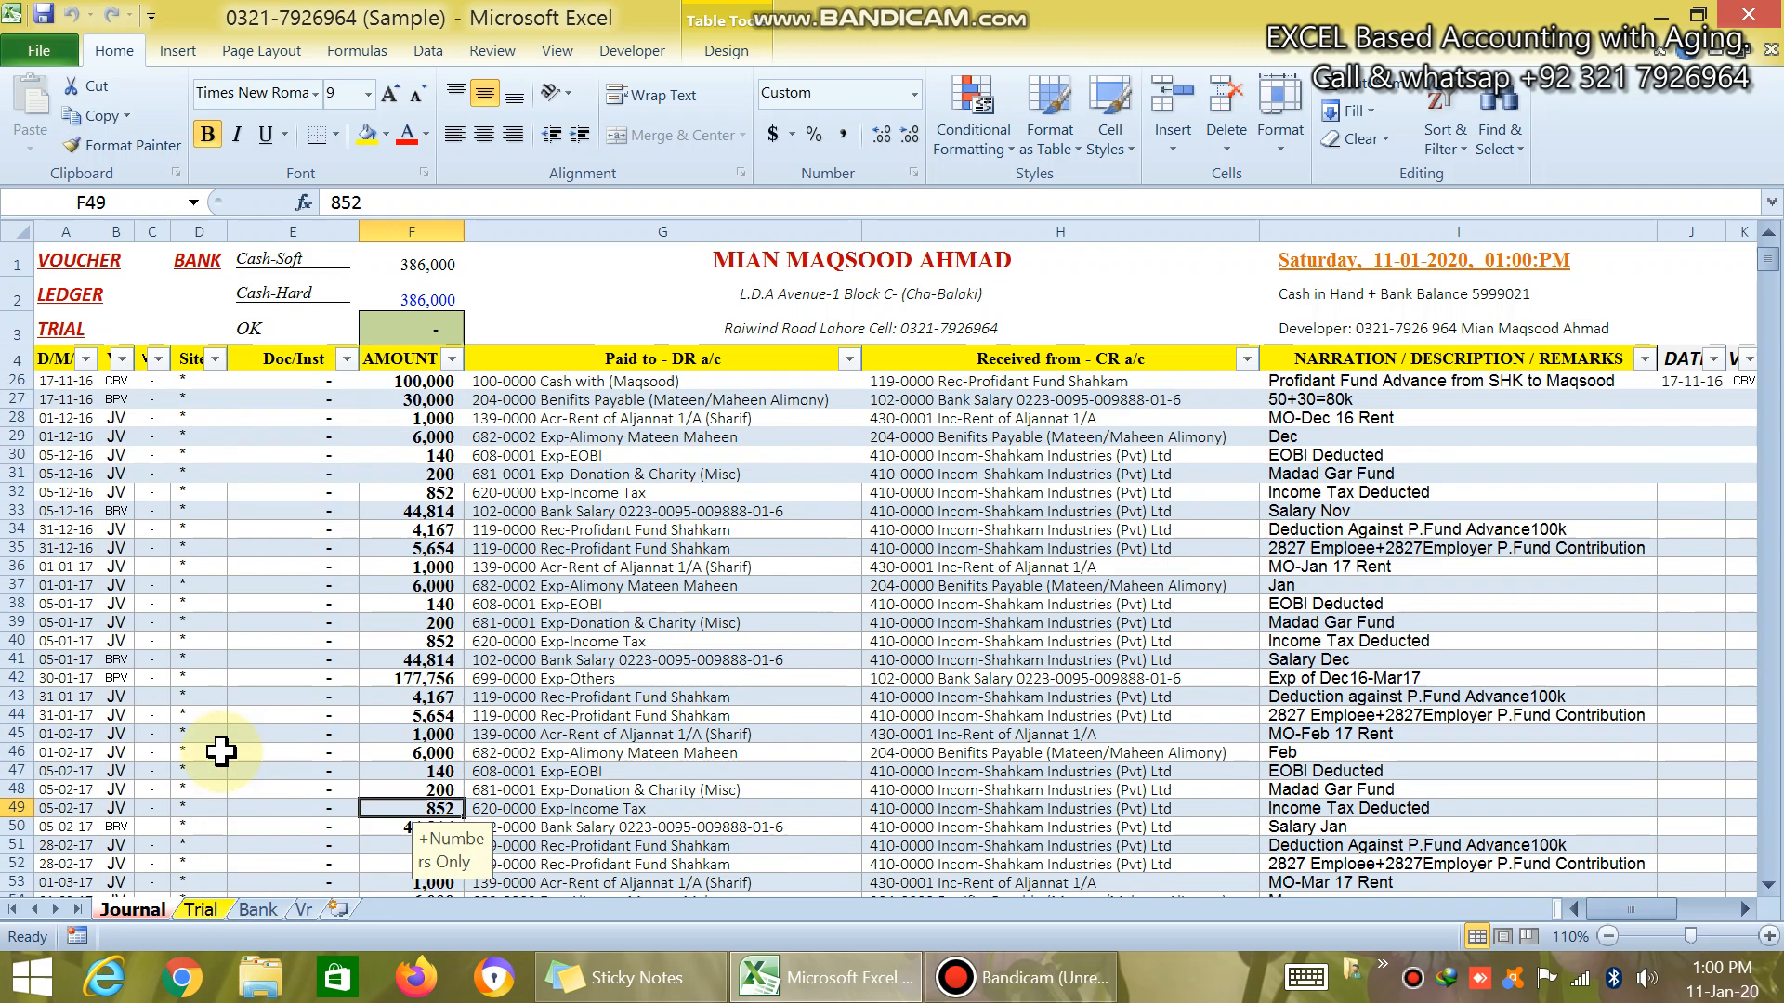
scroll(220, 749, "up", 5)
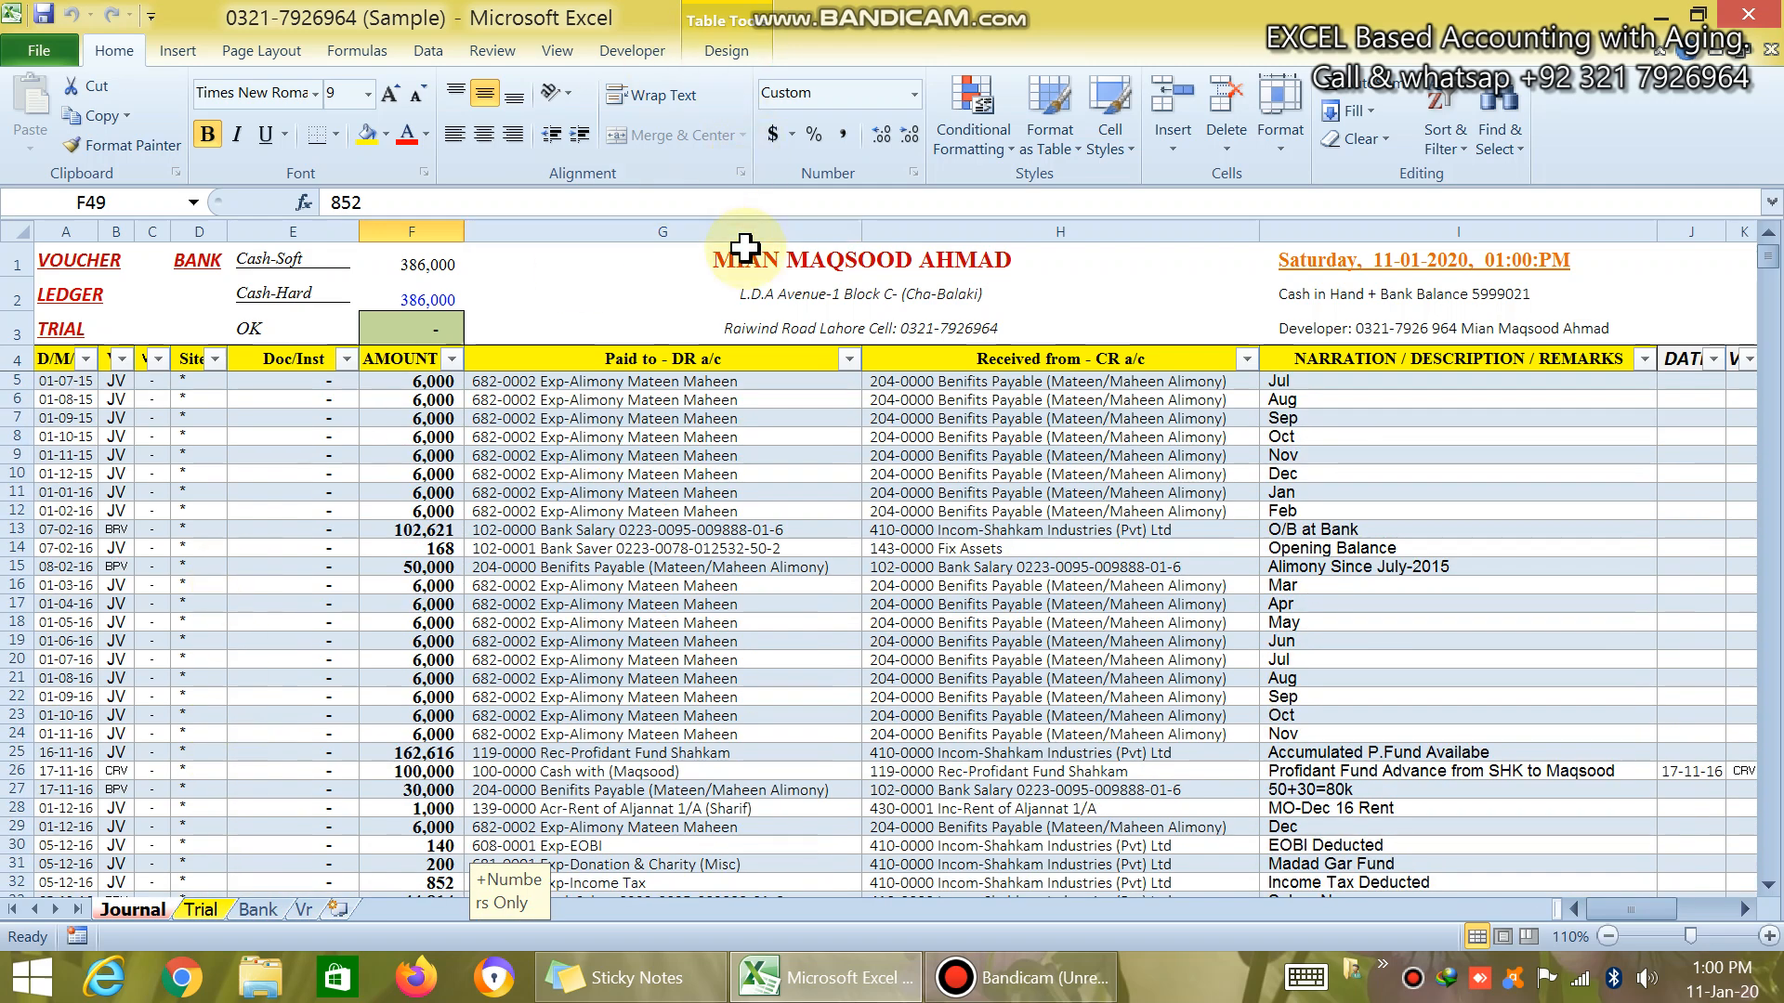
left_click(750, 266)
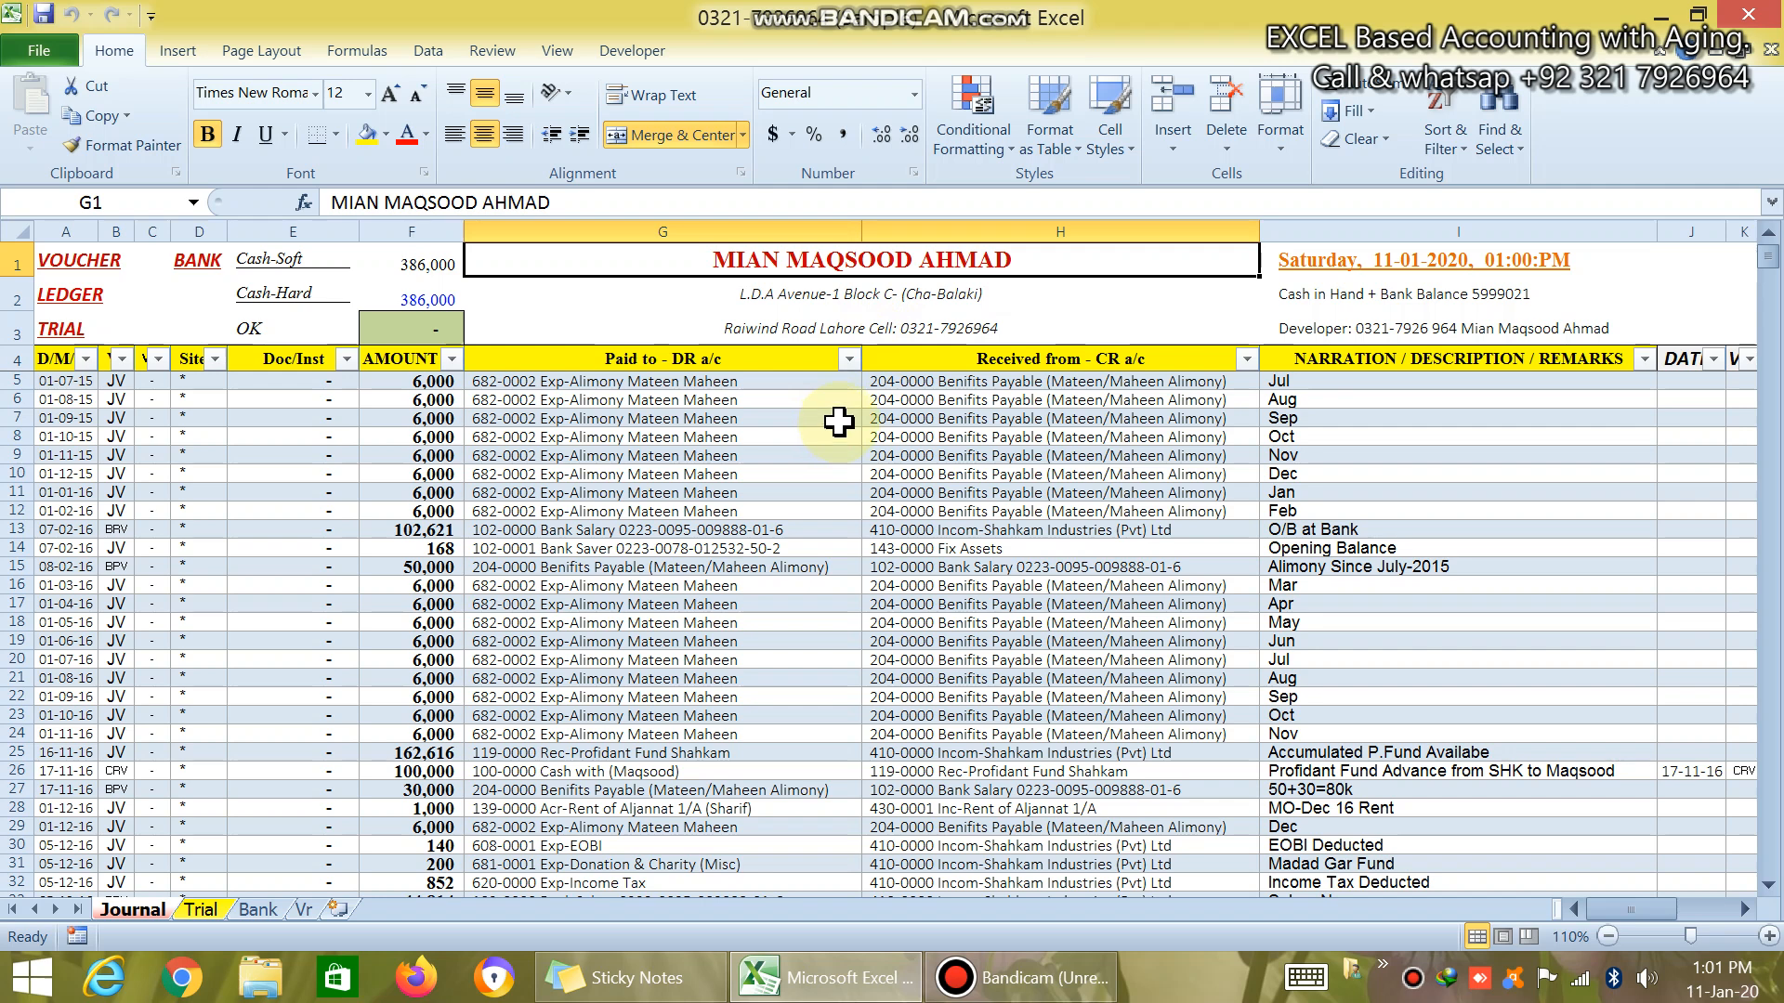
left_click(874, 294)
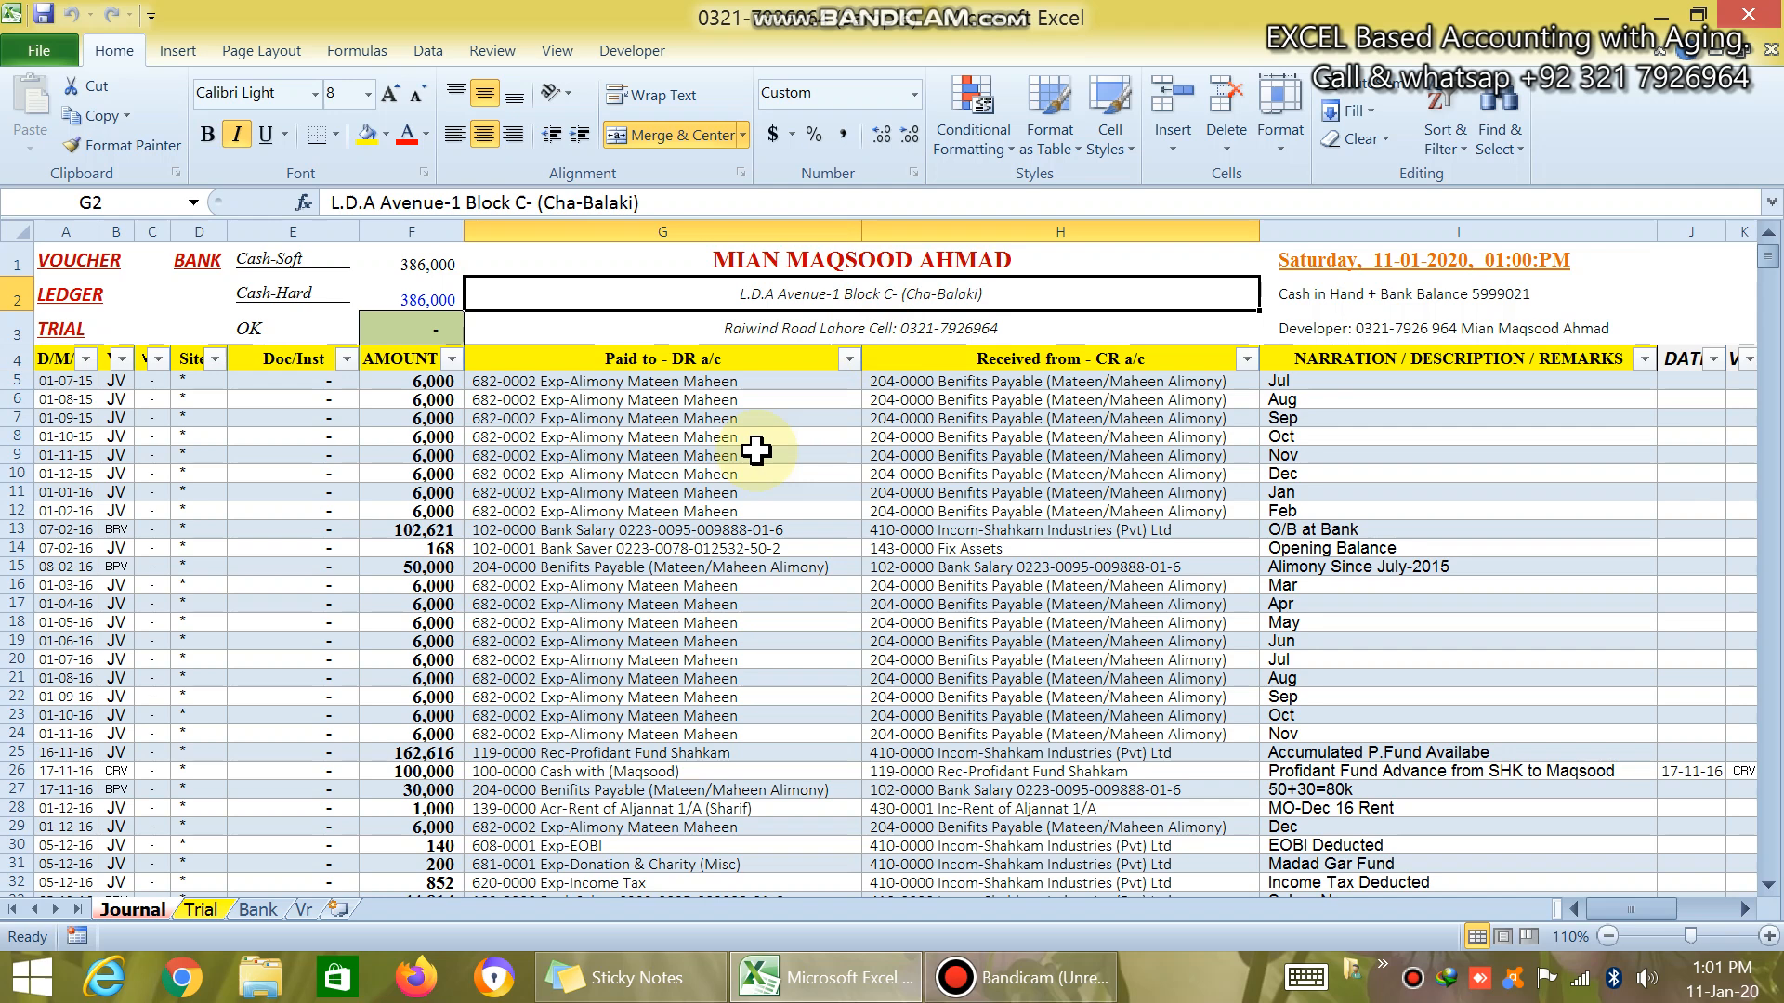
left_click(766, 329)
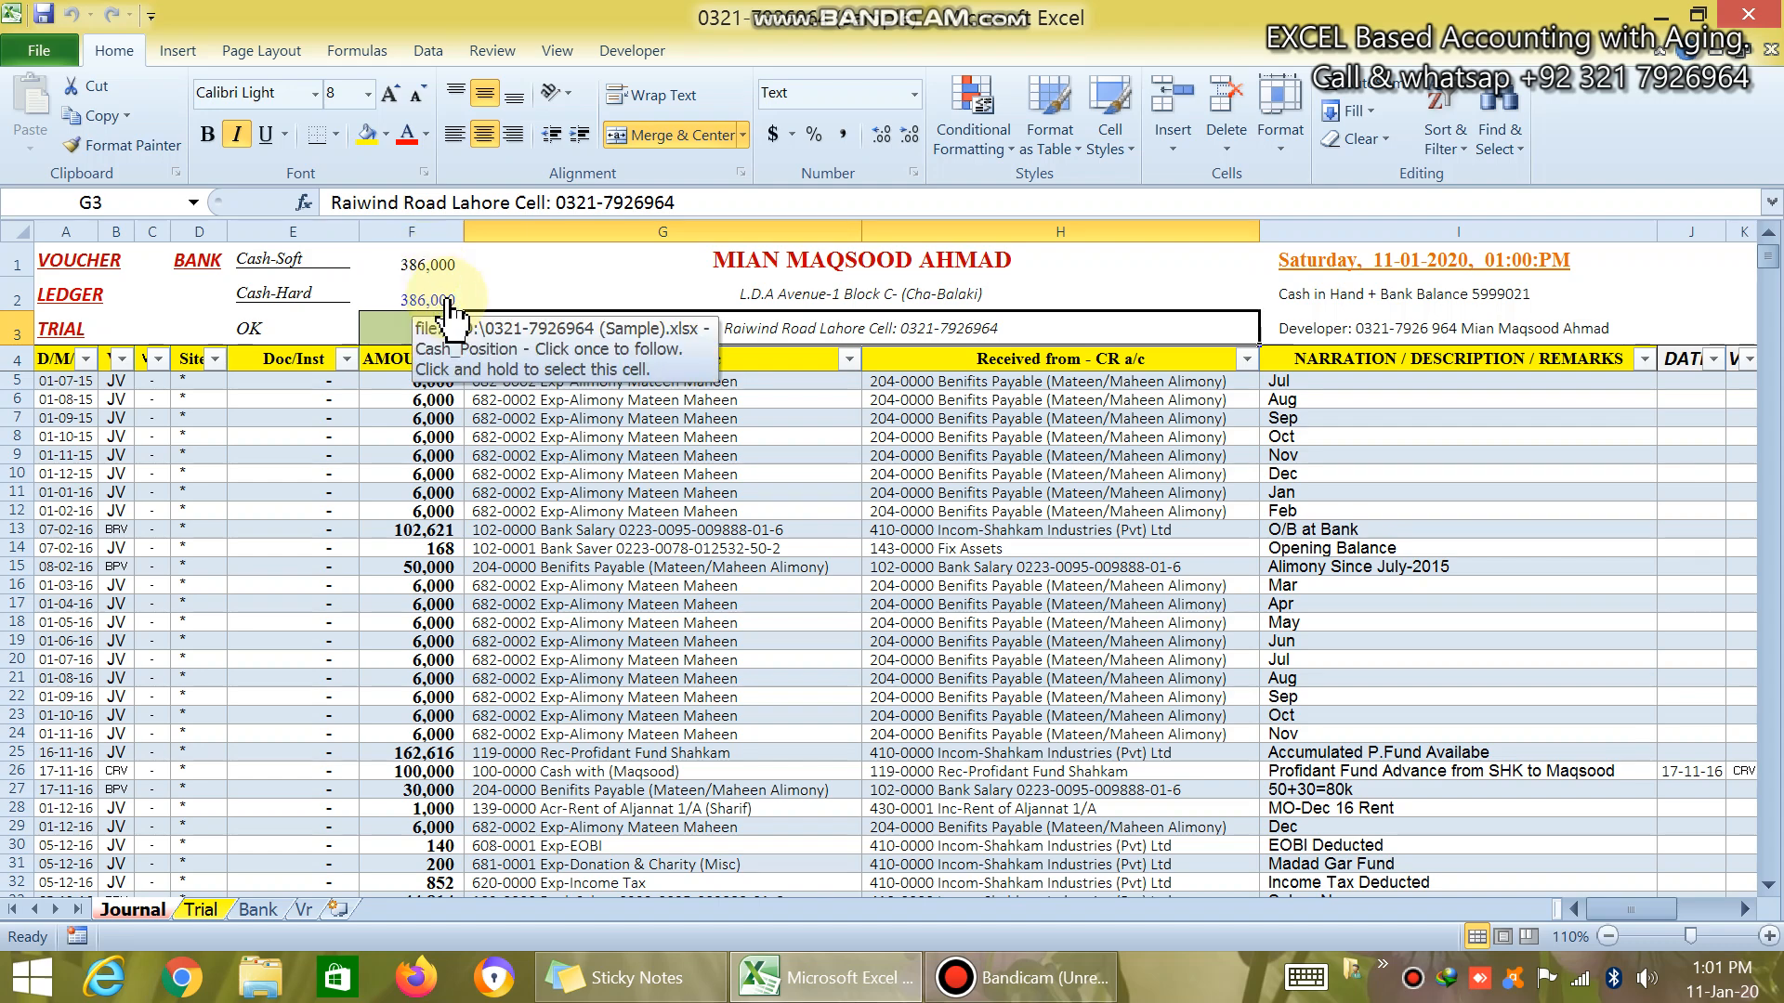
- Follow the Journal's cash balance link to the cash position and the JOURNAL link back, then open the Trial sheet
left_click(451, 303)
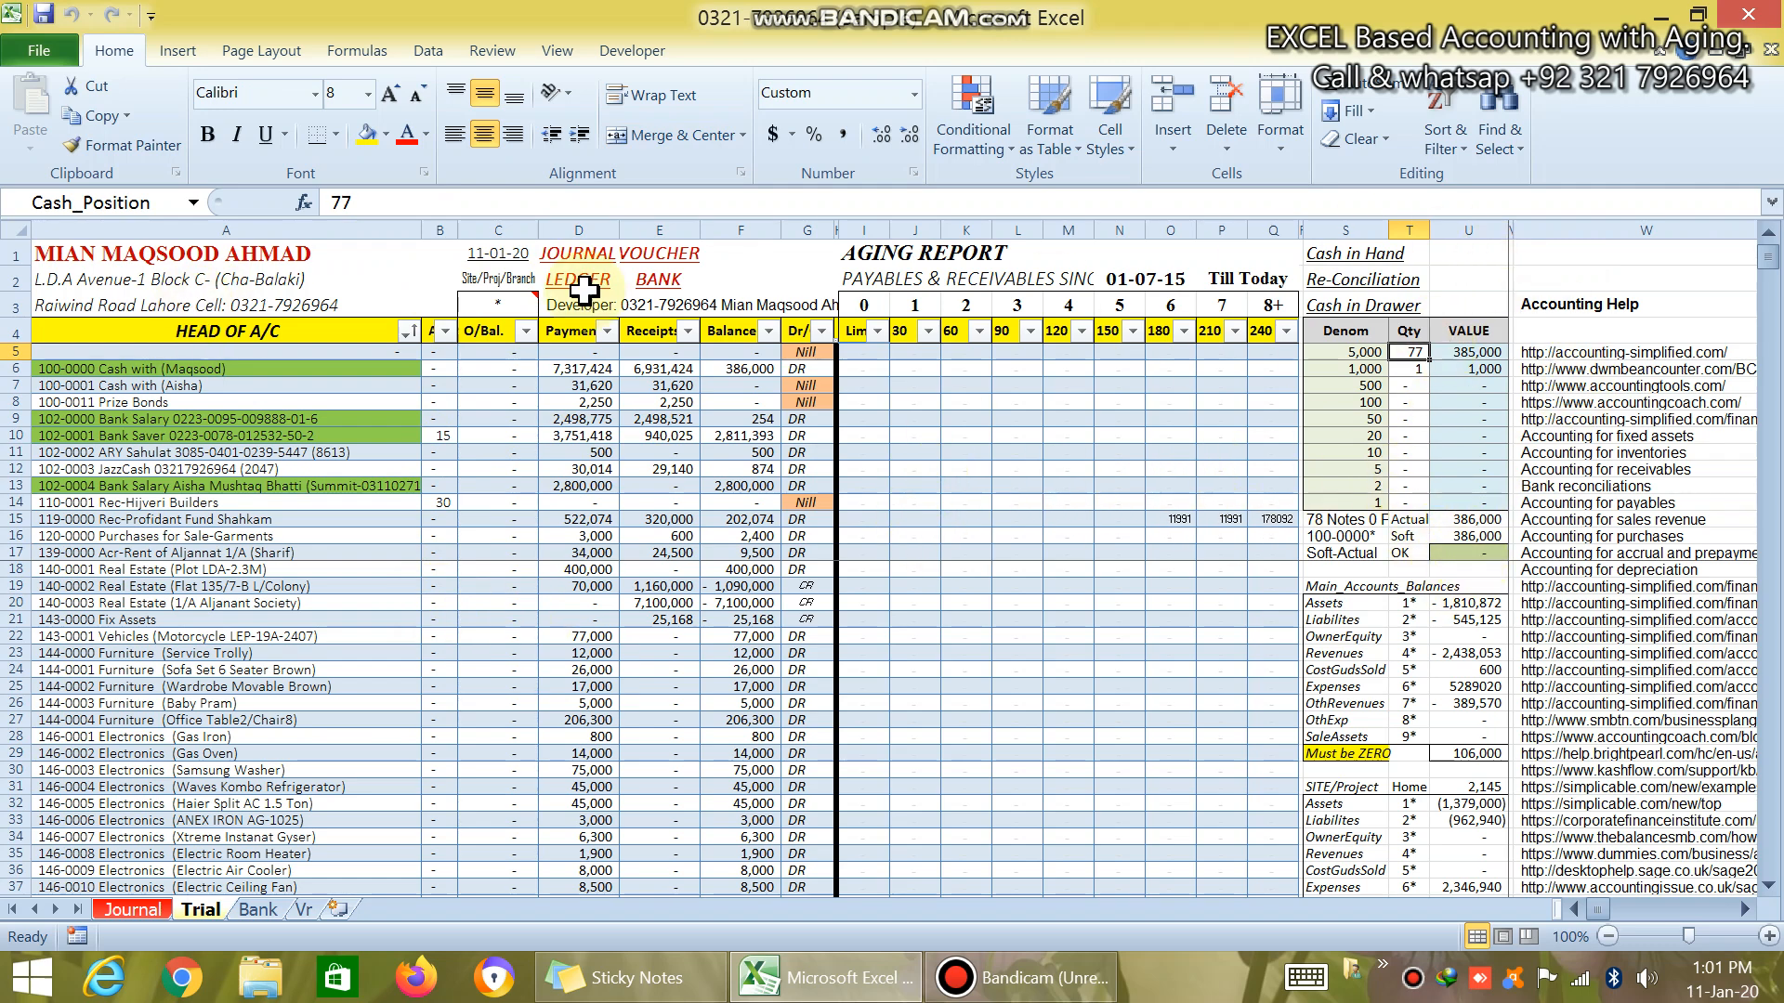
left_click(609, 262)
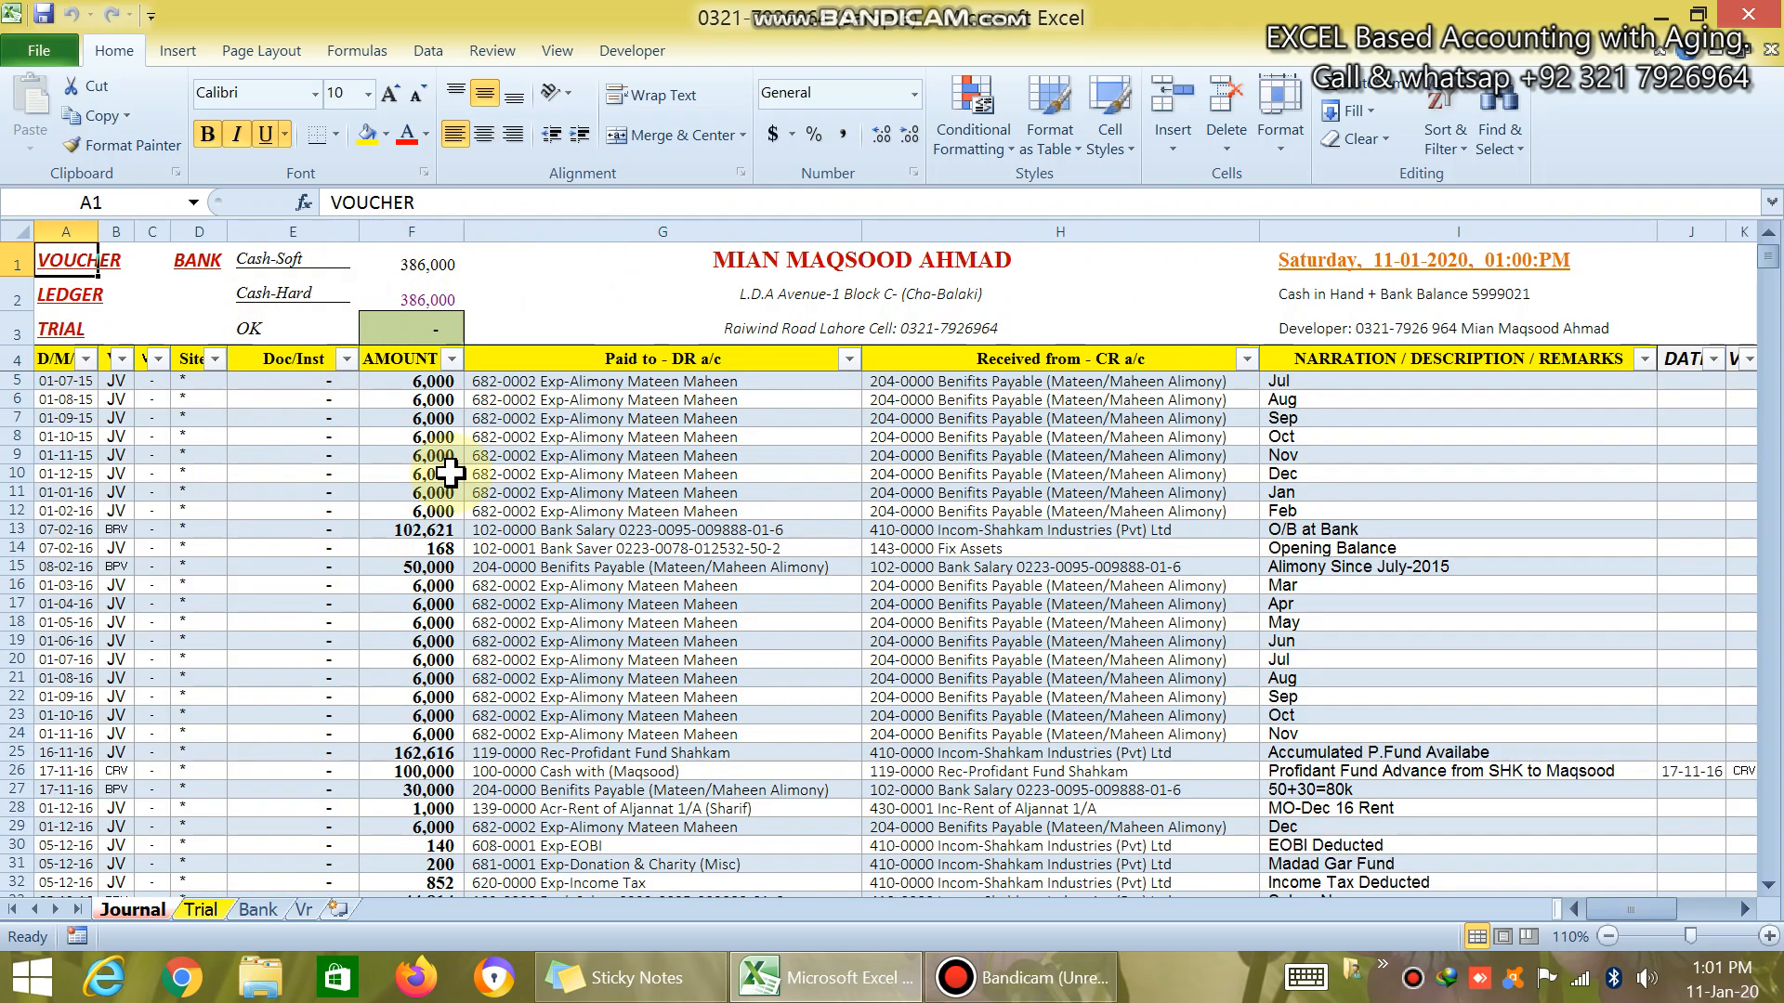
left_click(206, 915)
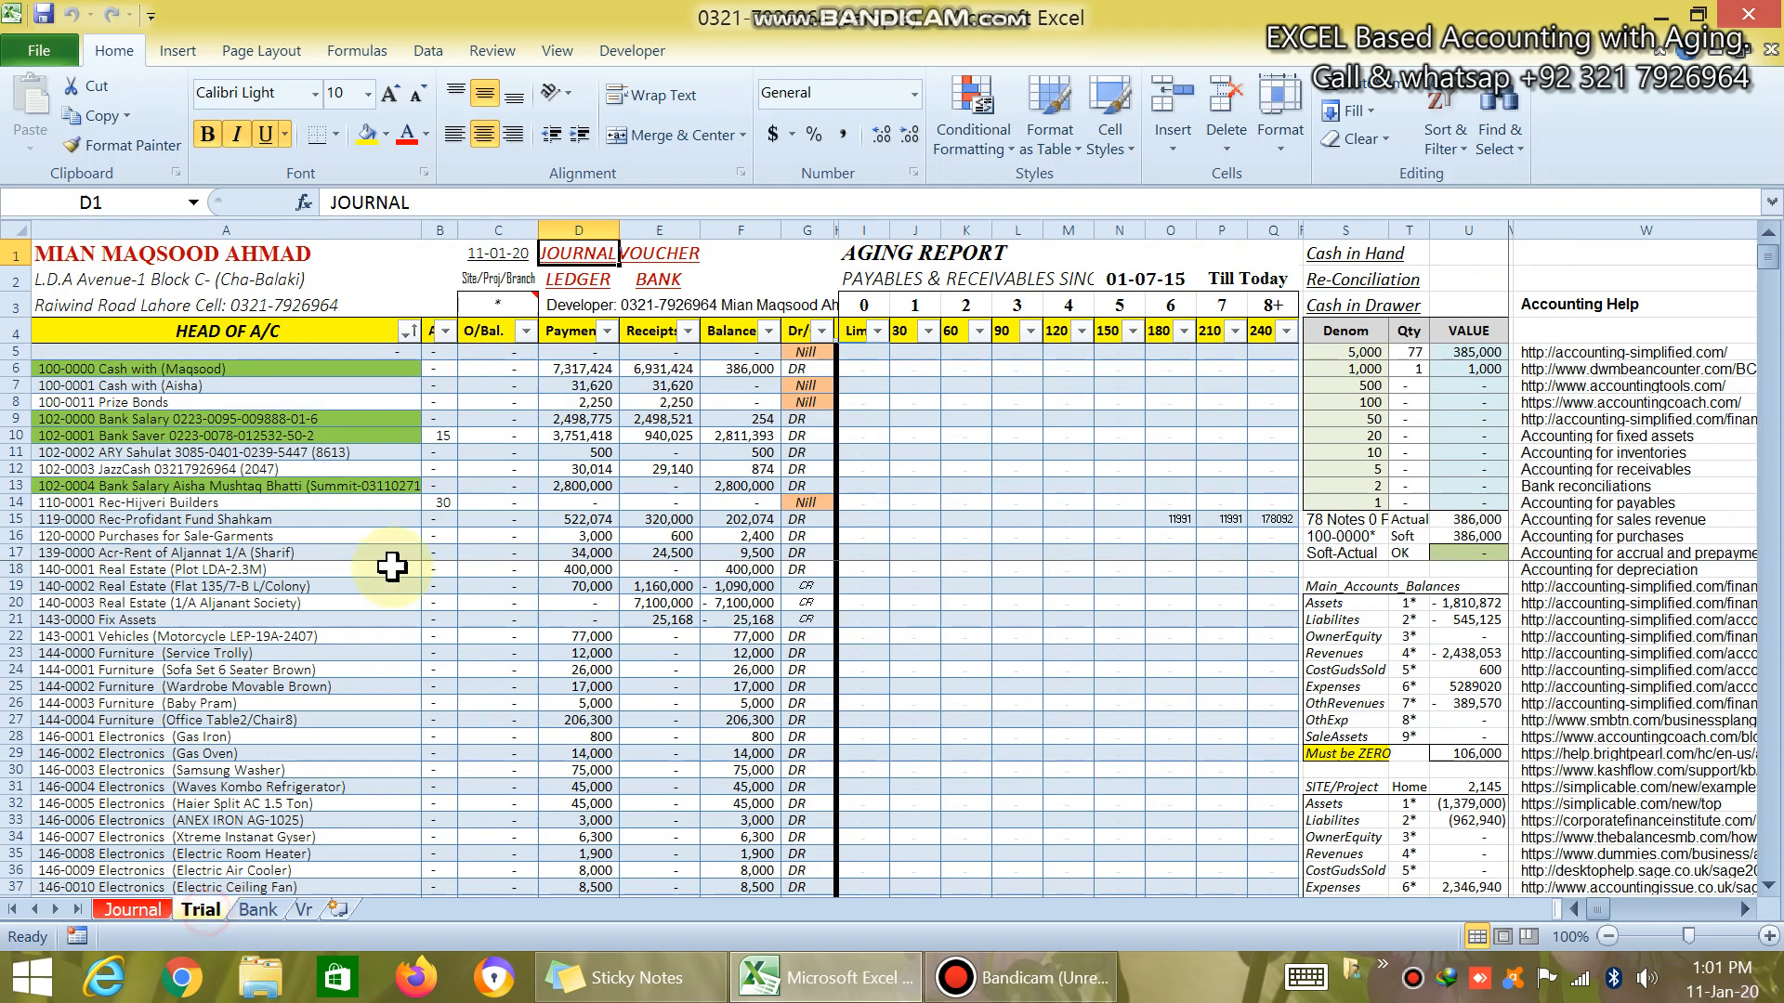
- Examine the HEAD OF A/C list on the Trial sheet, covering the asset, liability, income and expense accounts
left_click(247, 638)
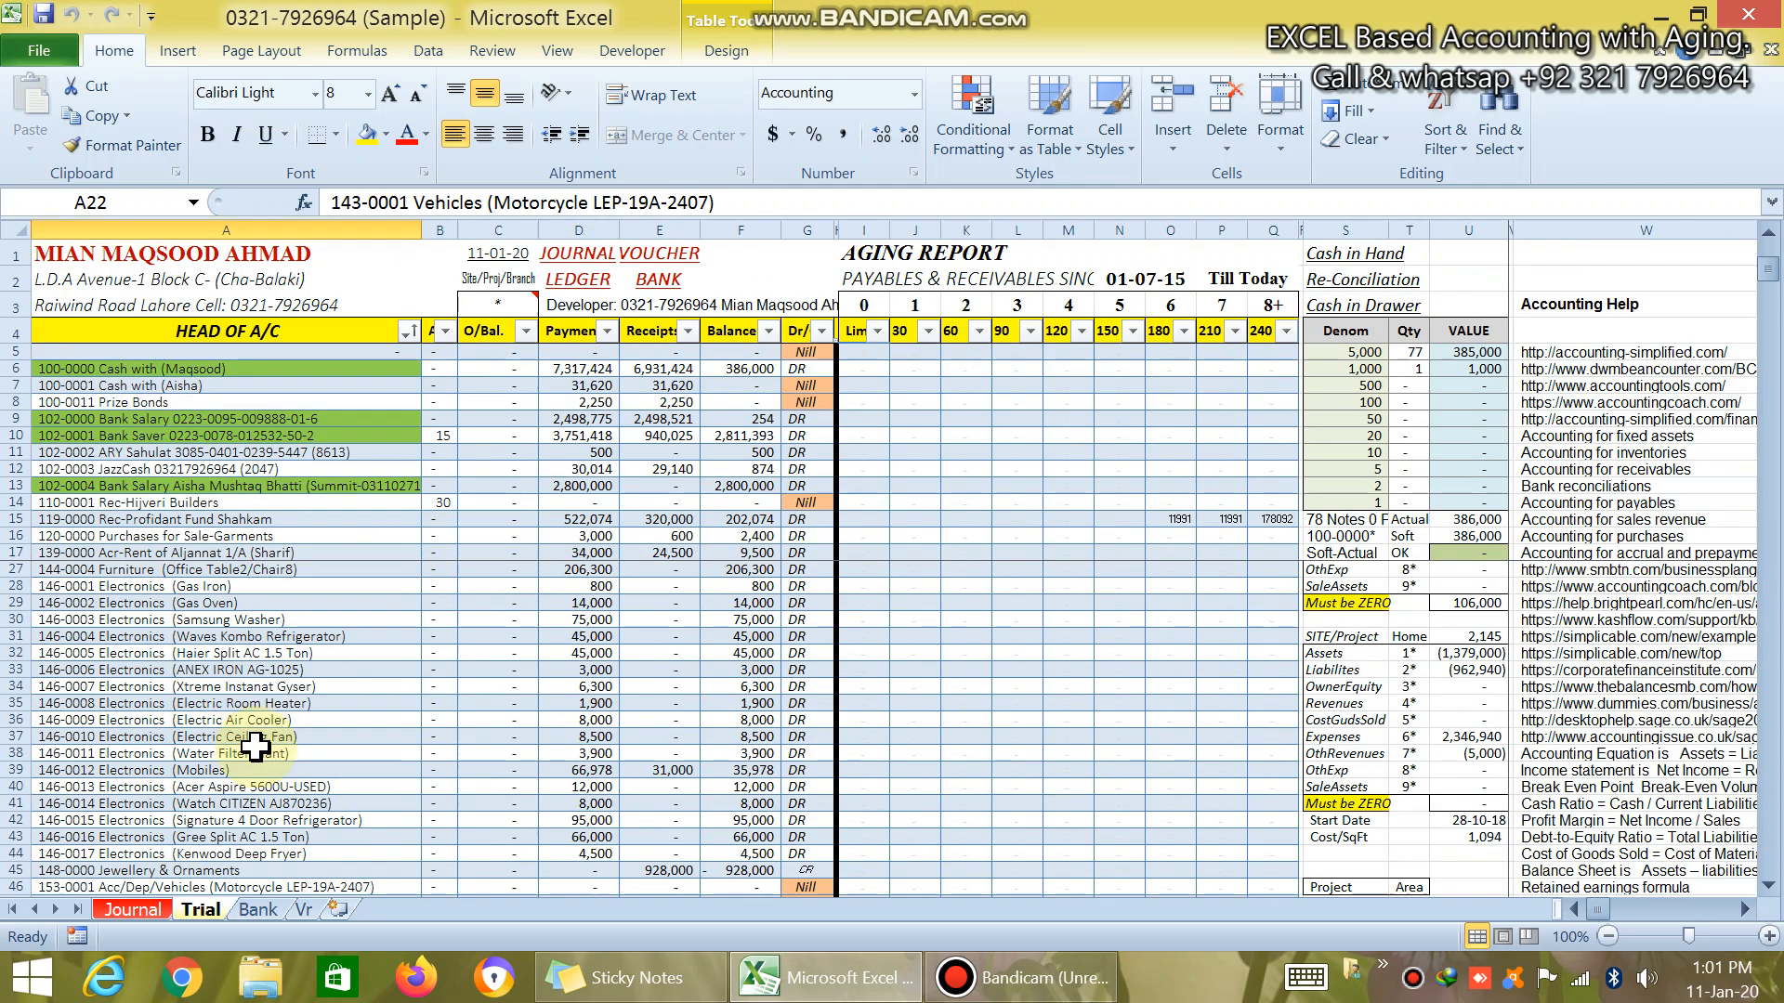
left_click(133, 734)
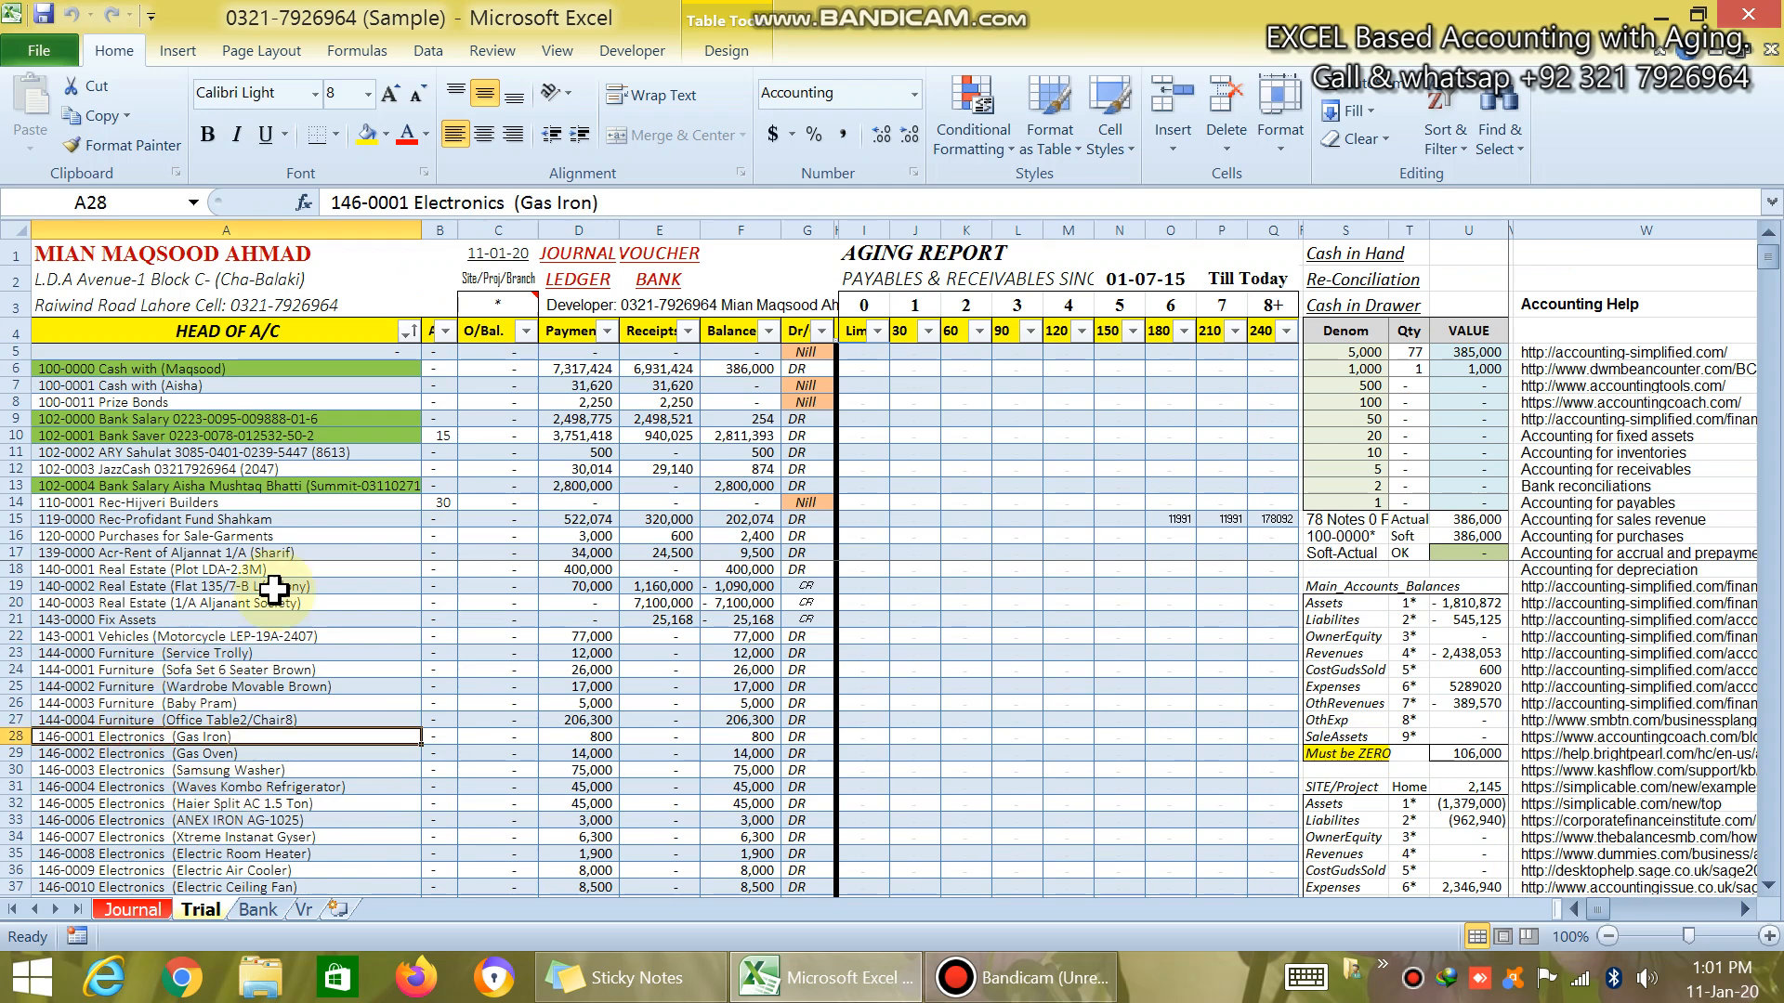
left_click(243, 519)
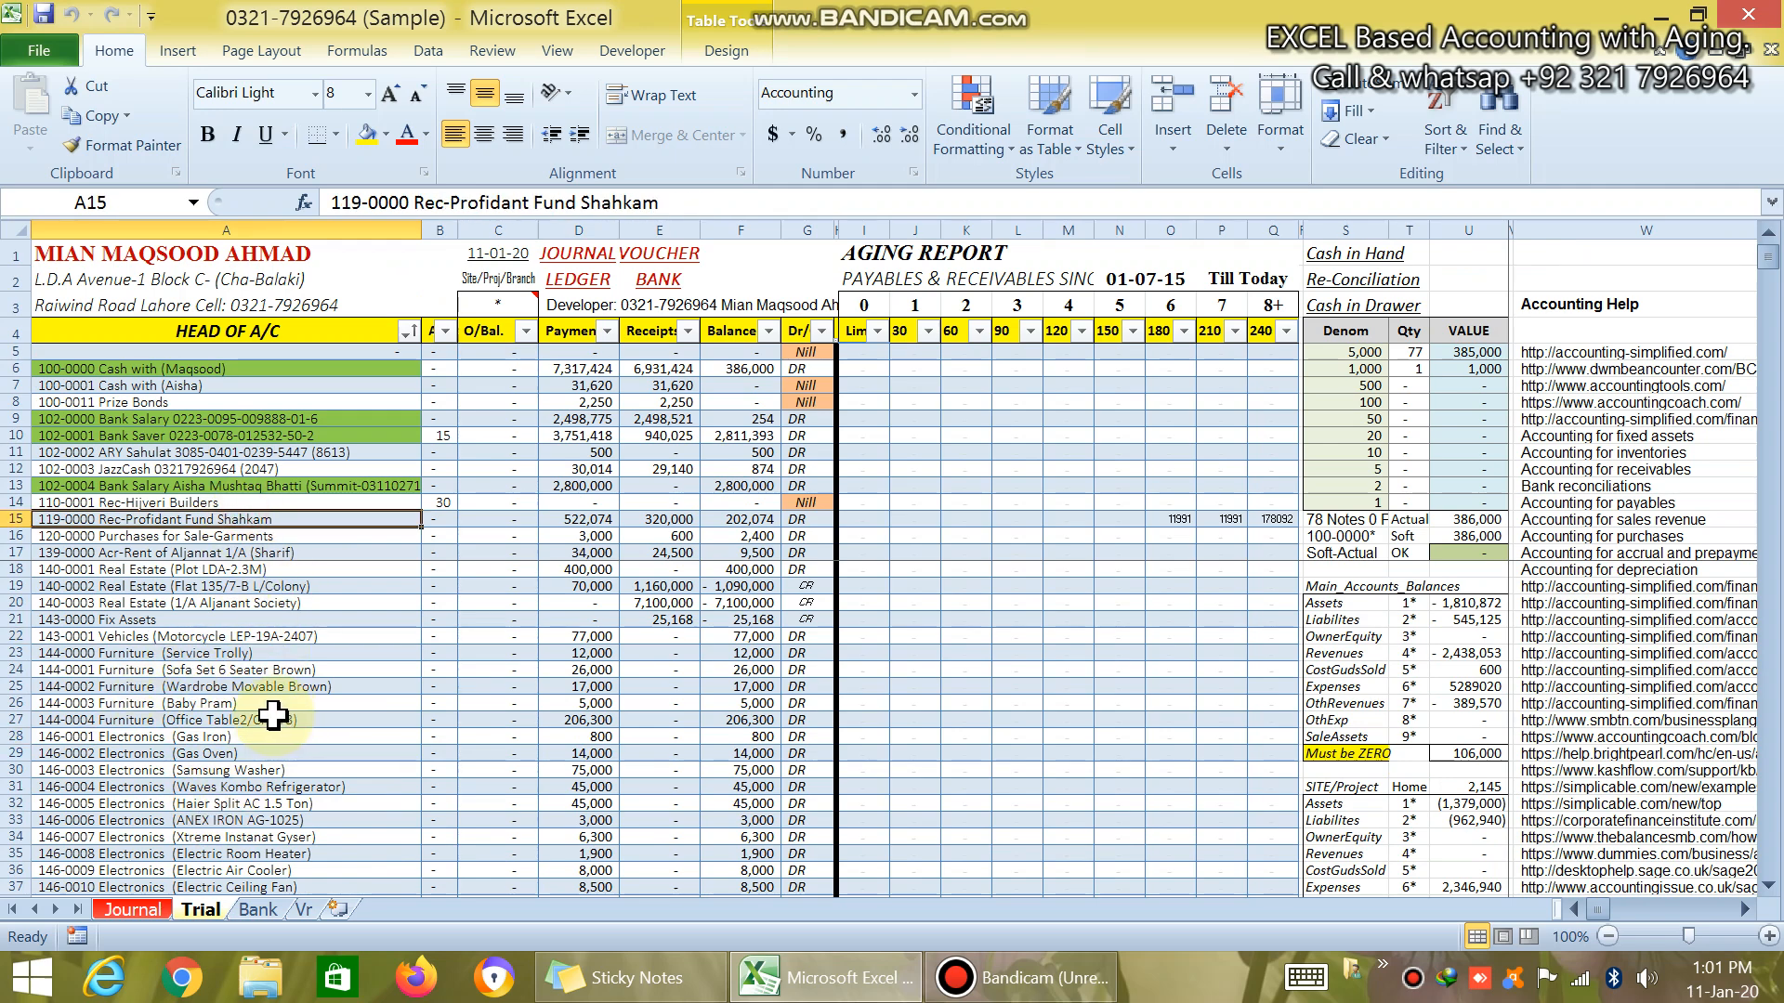
left_click(244, 684)
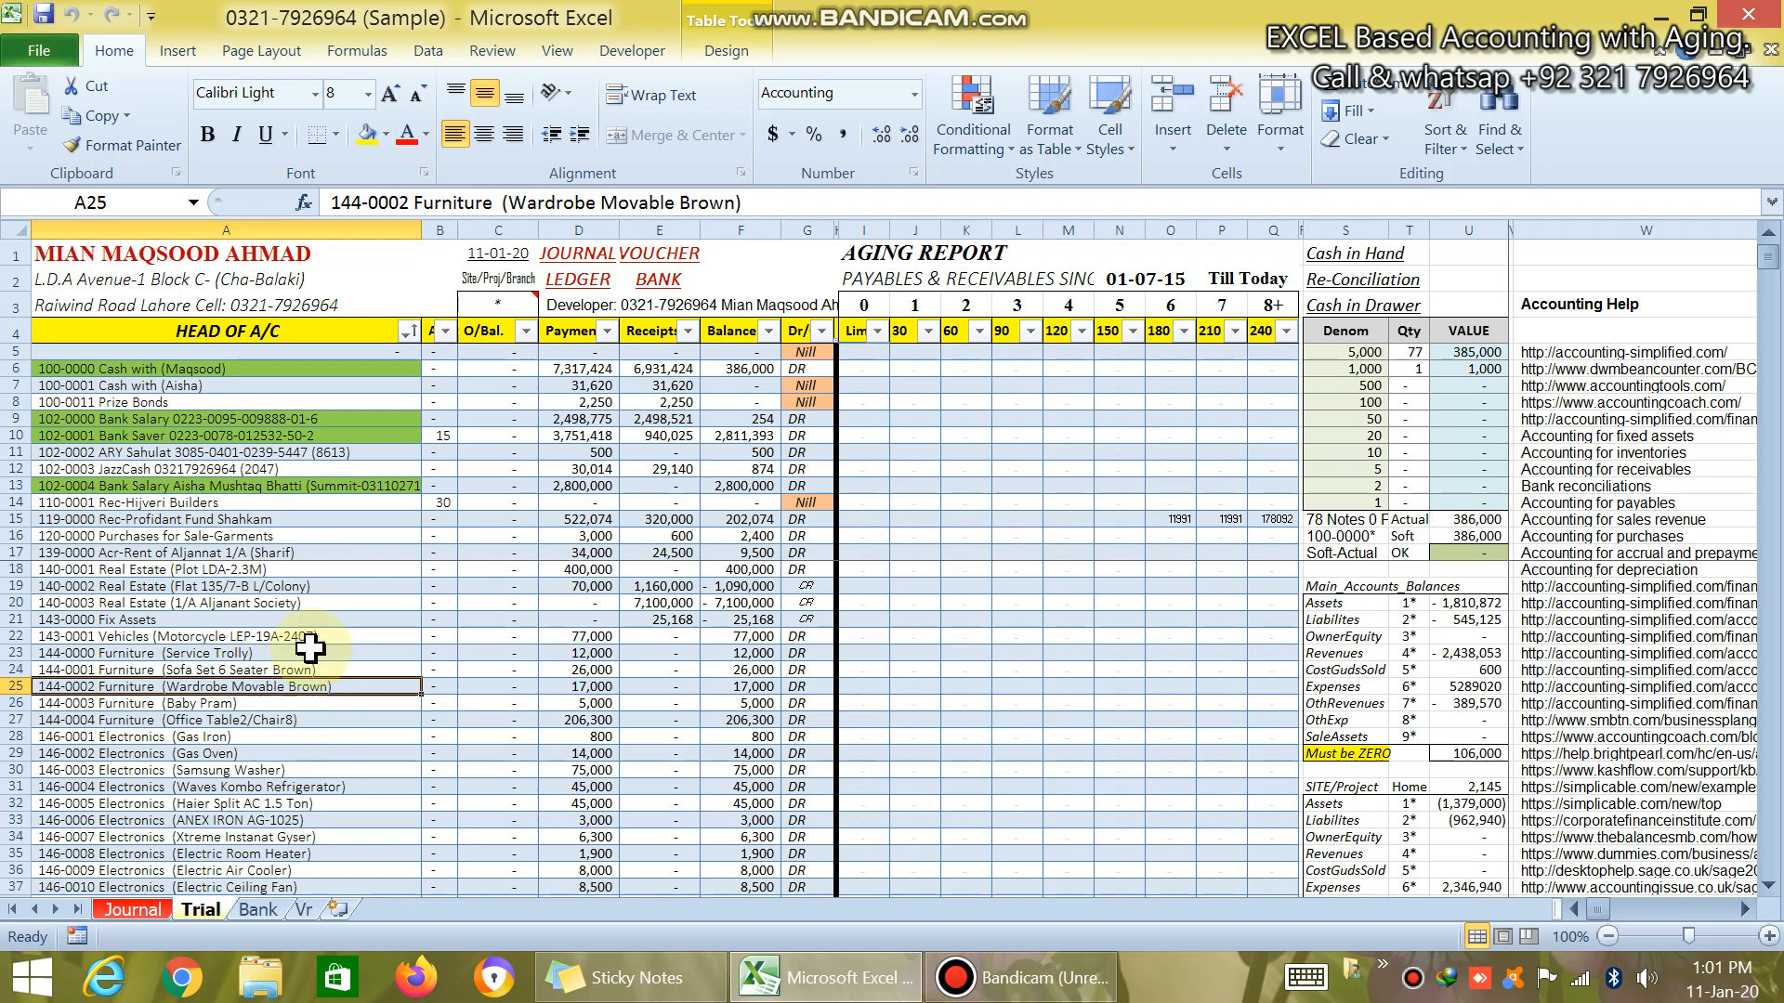
scroll(354, 595, "down", 2)
scroll(354, 594, "down", 13)
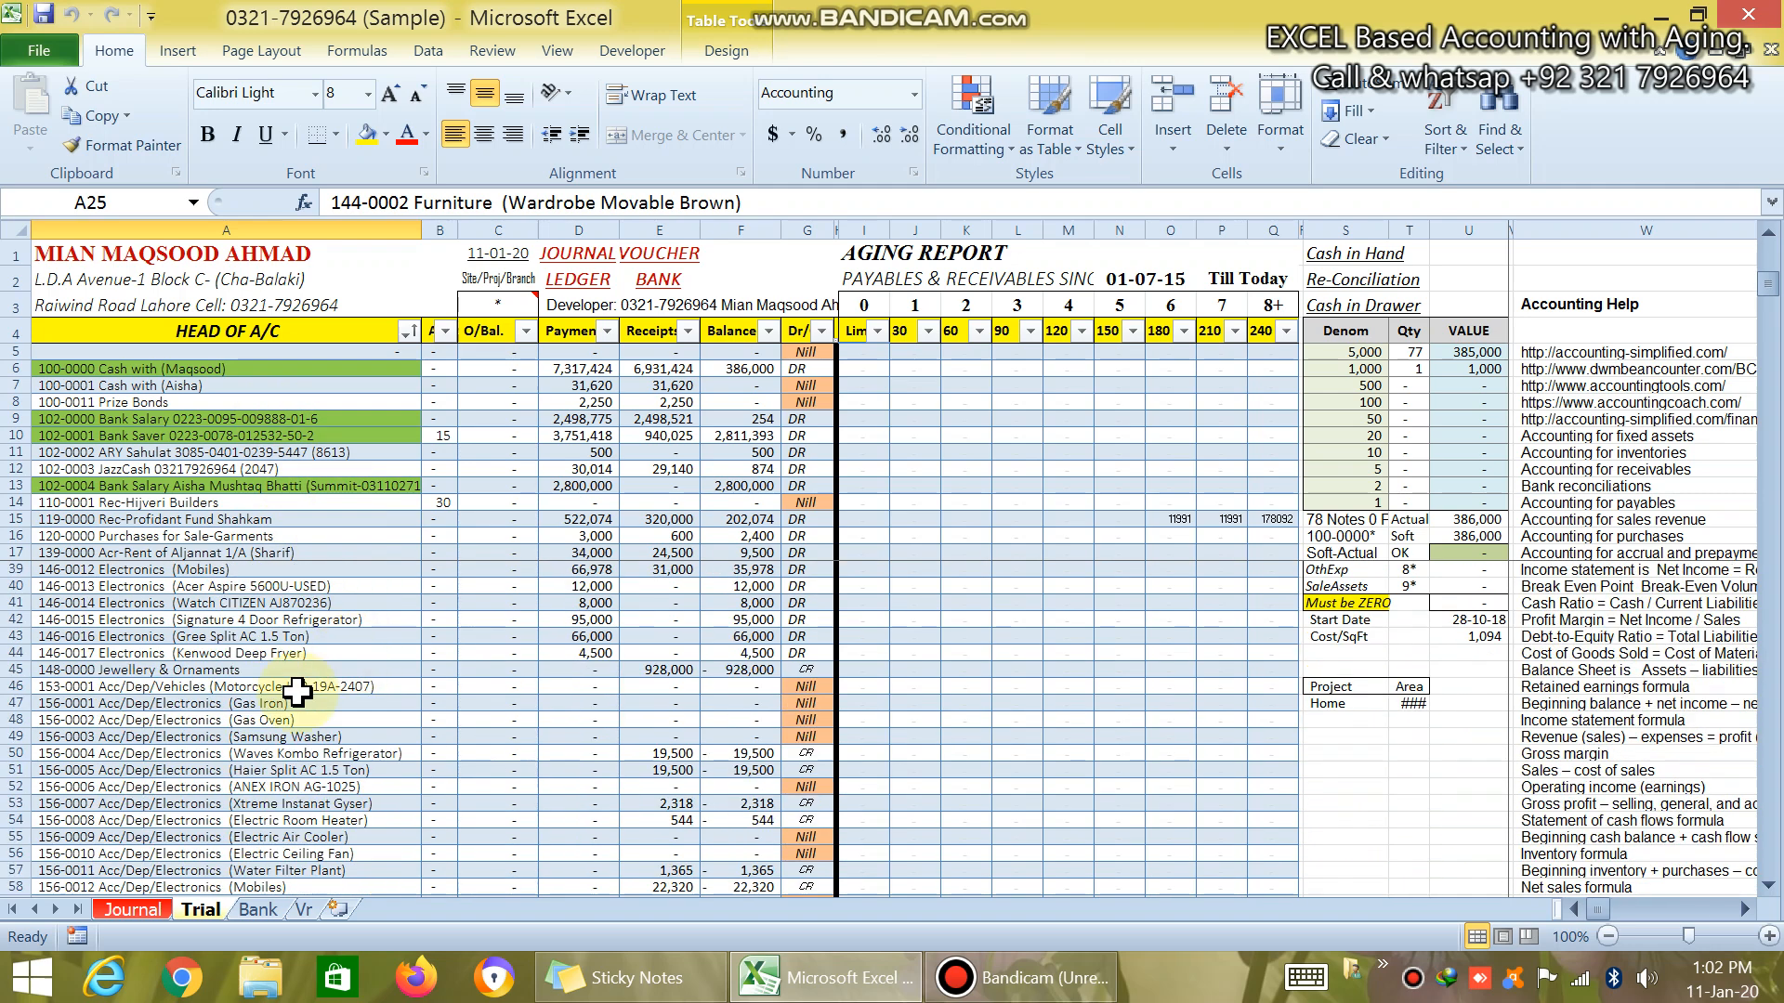
scroll(246, 745, "down", 9)
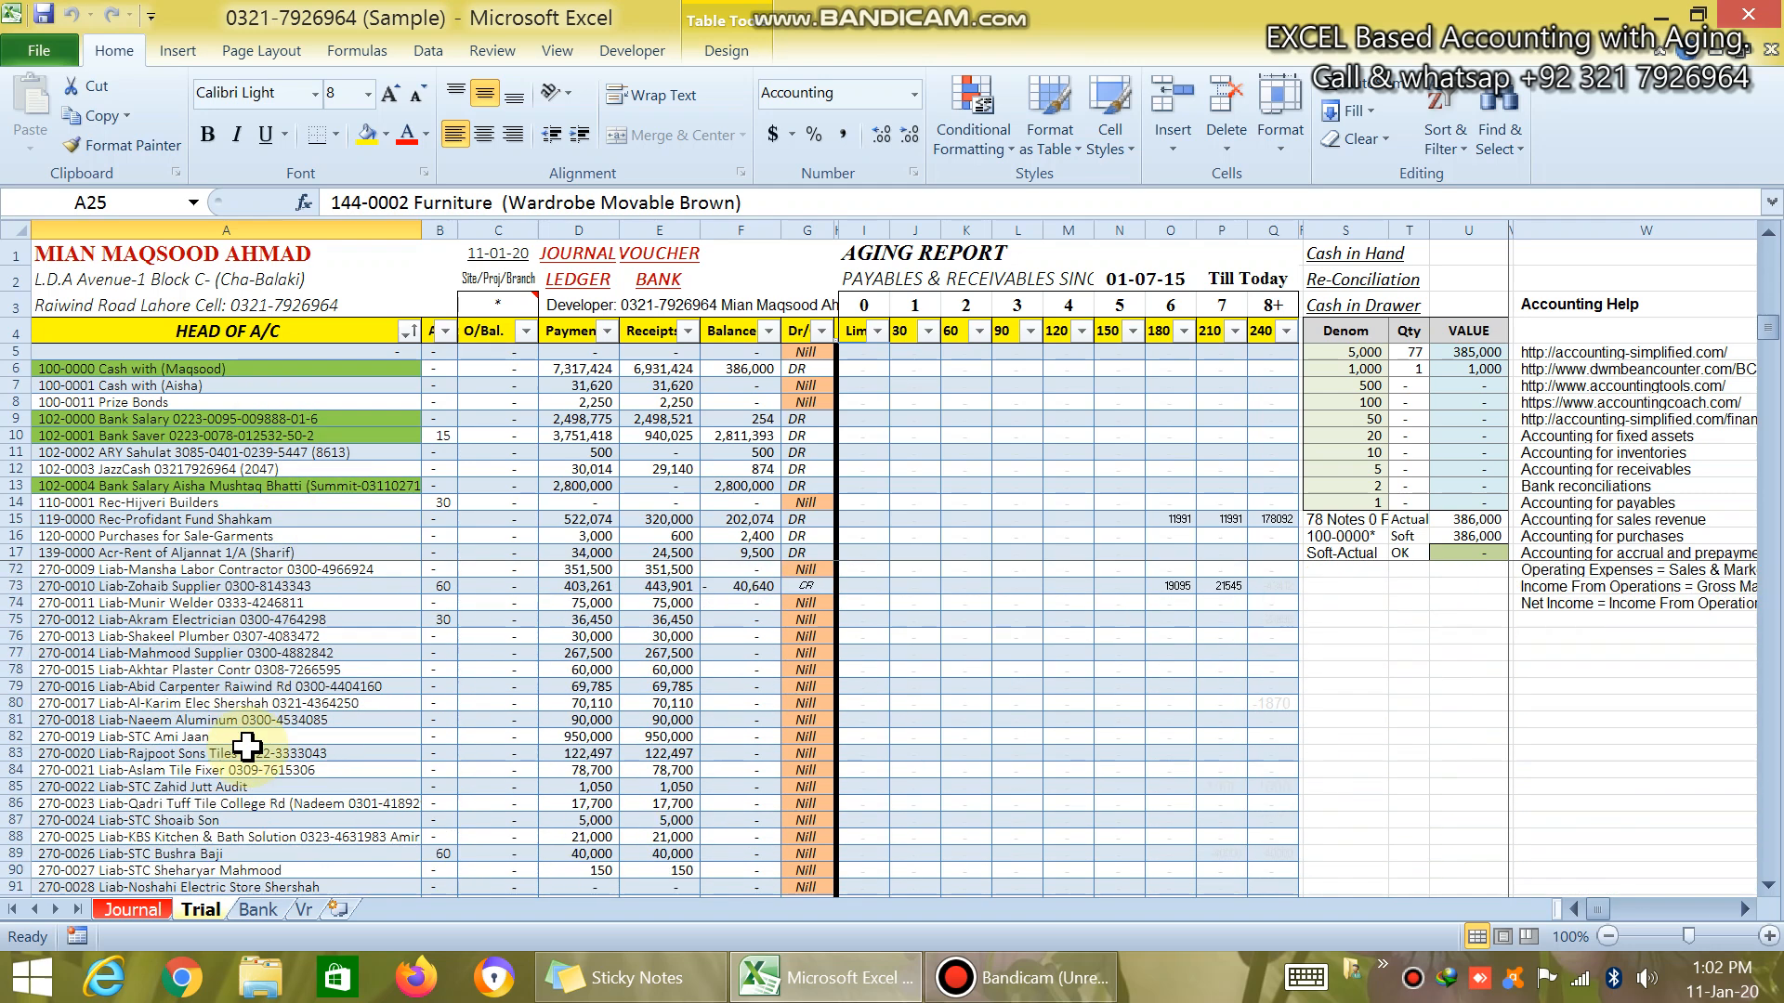
left_click(169, 602)
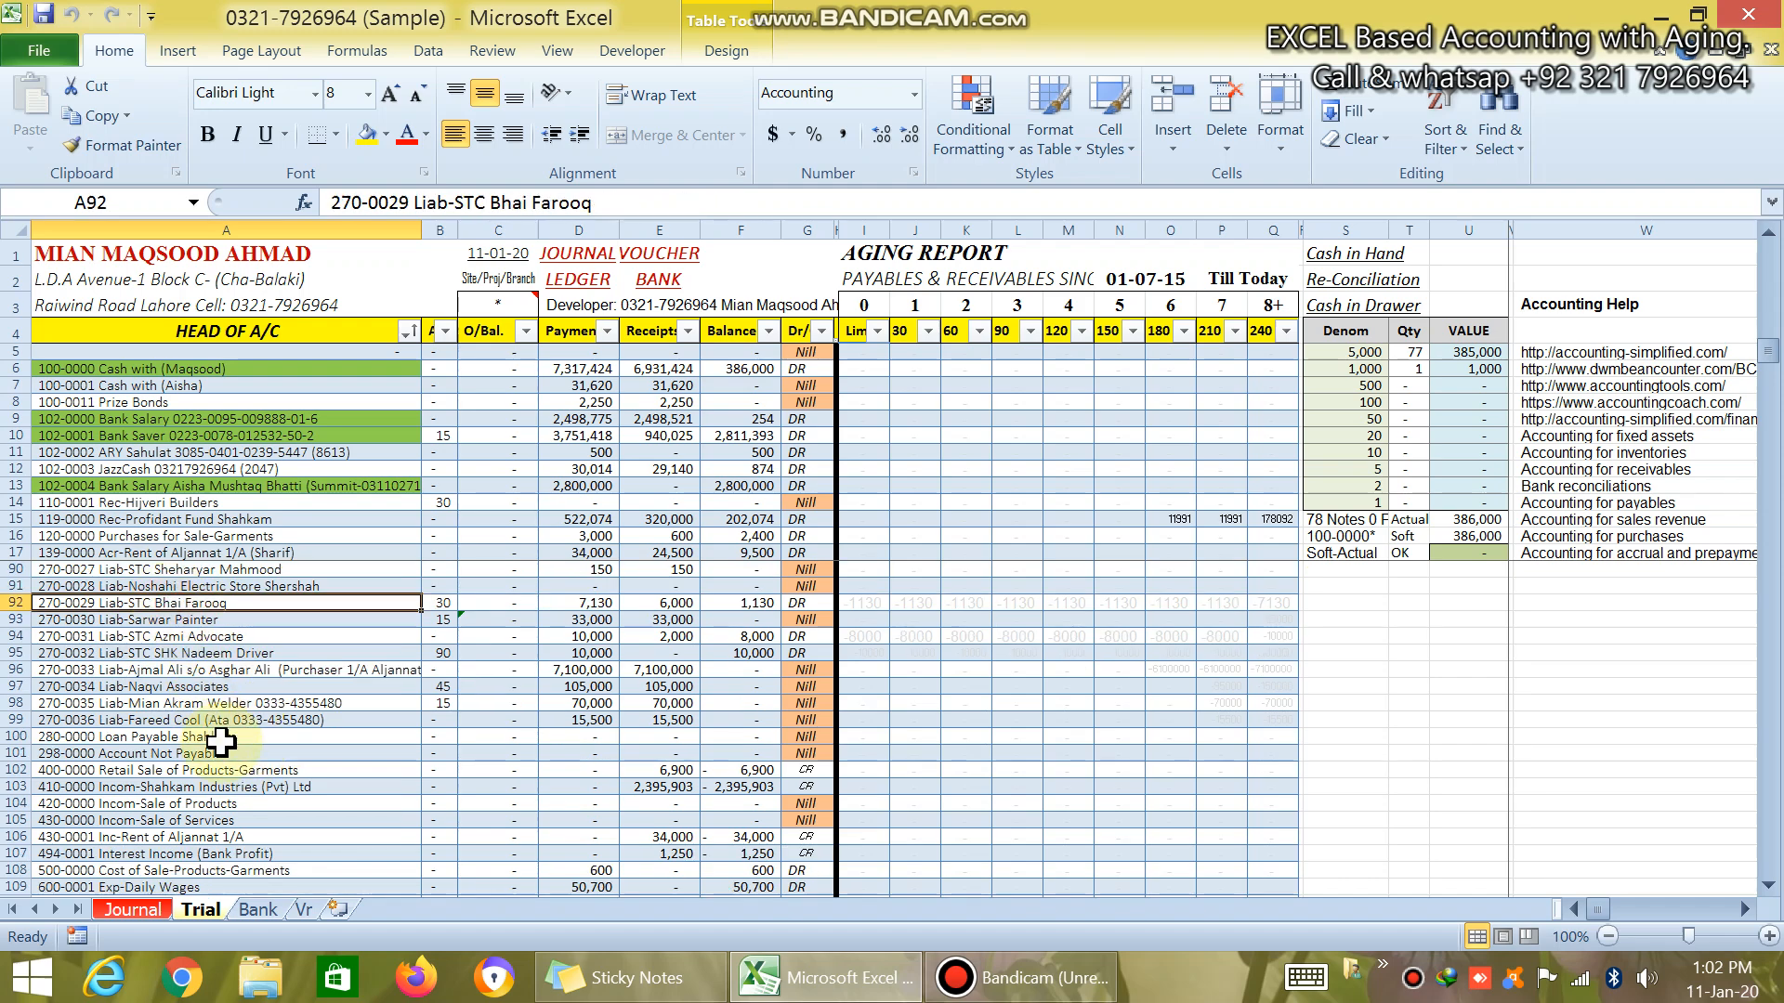
scroll(223, 734, "down", 1)
left_click(221, 771)
scroll(195, 743, "down", 5)
left_click(158, 721)
scroll(269, 757, "up", 6)
scroll(267, 854, "up", 20)
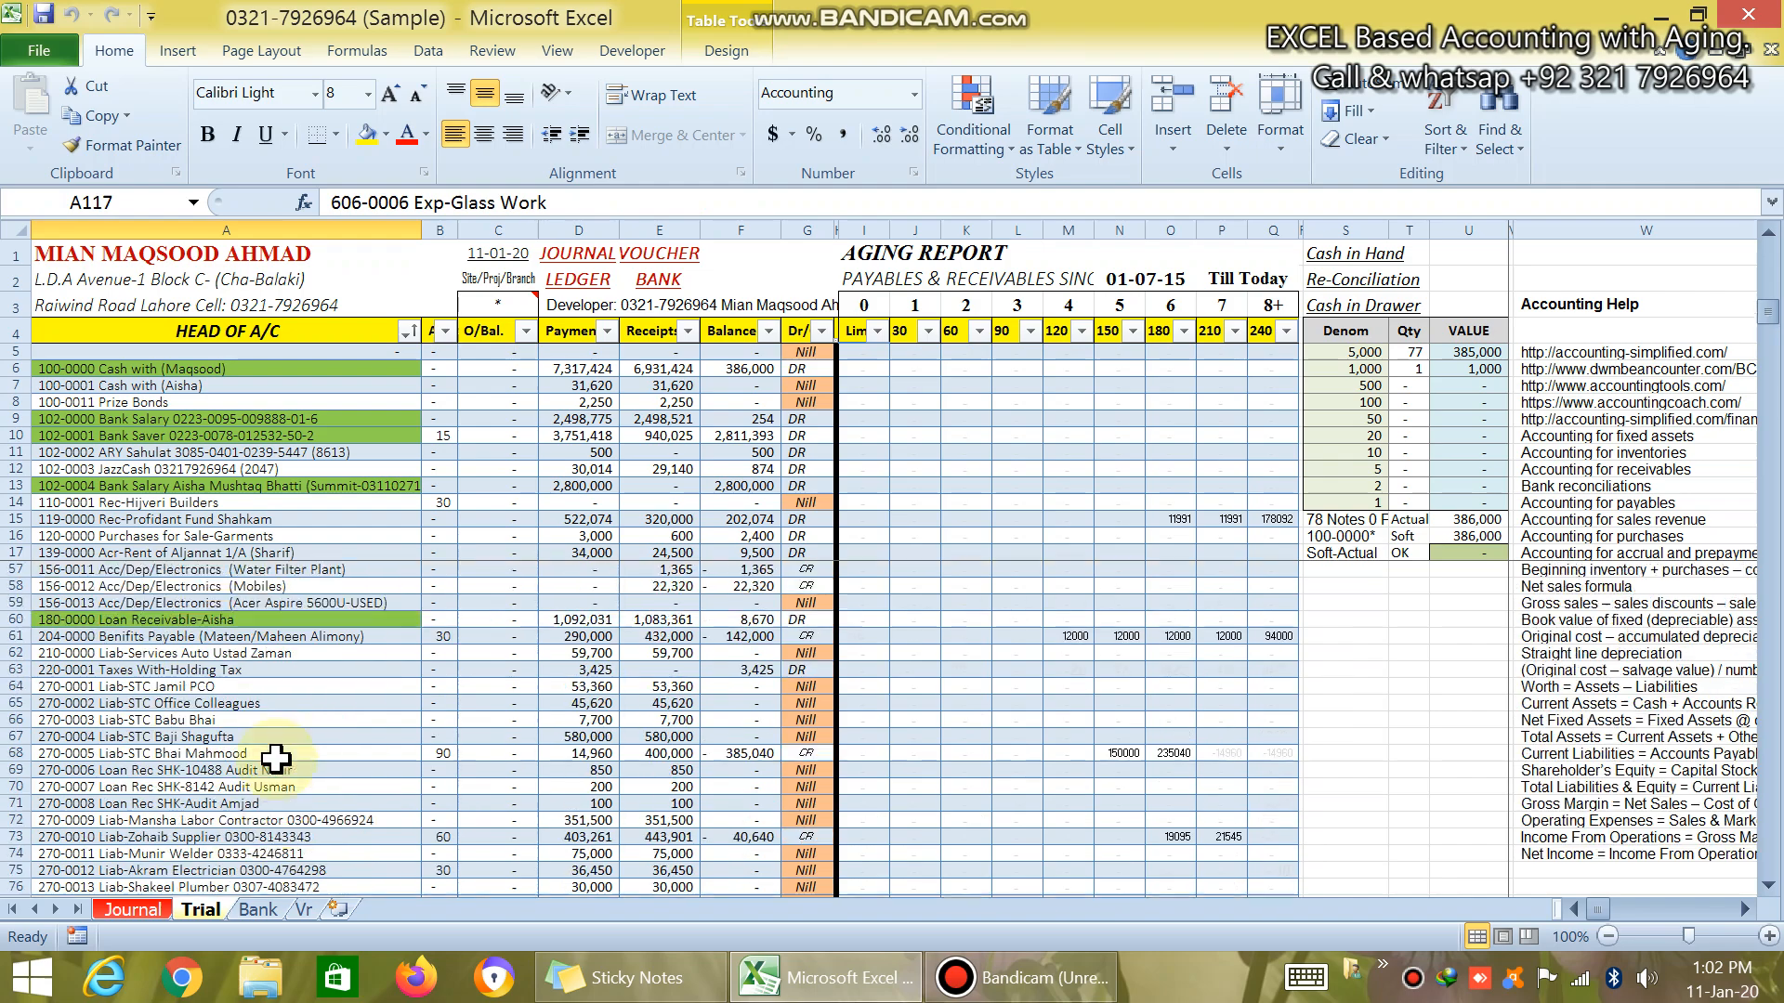
left_click(149, 550)
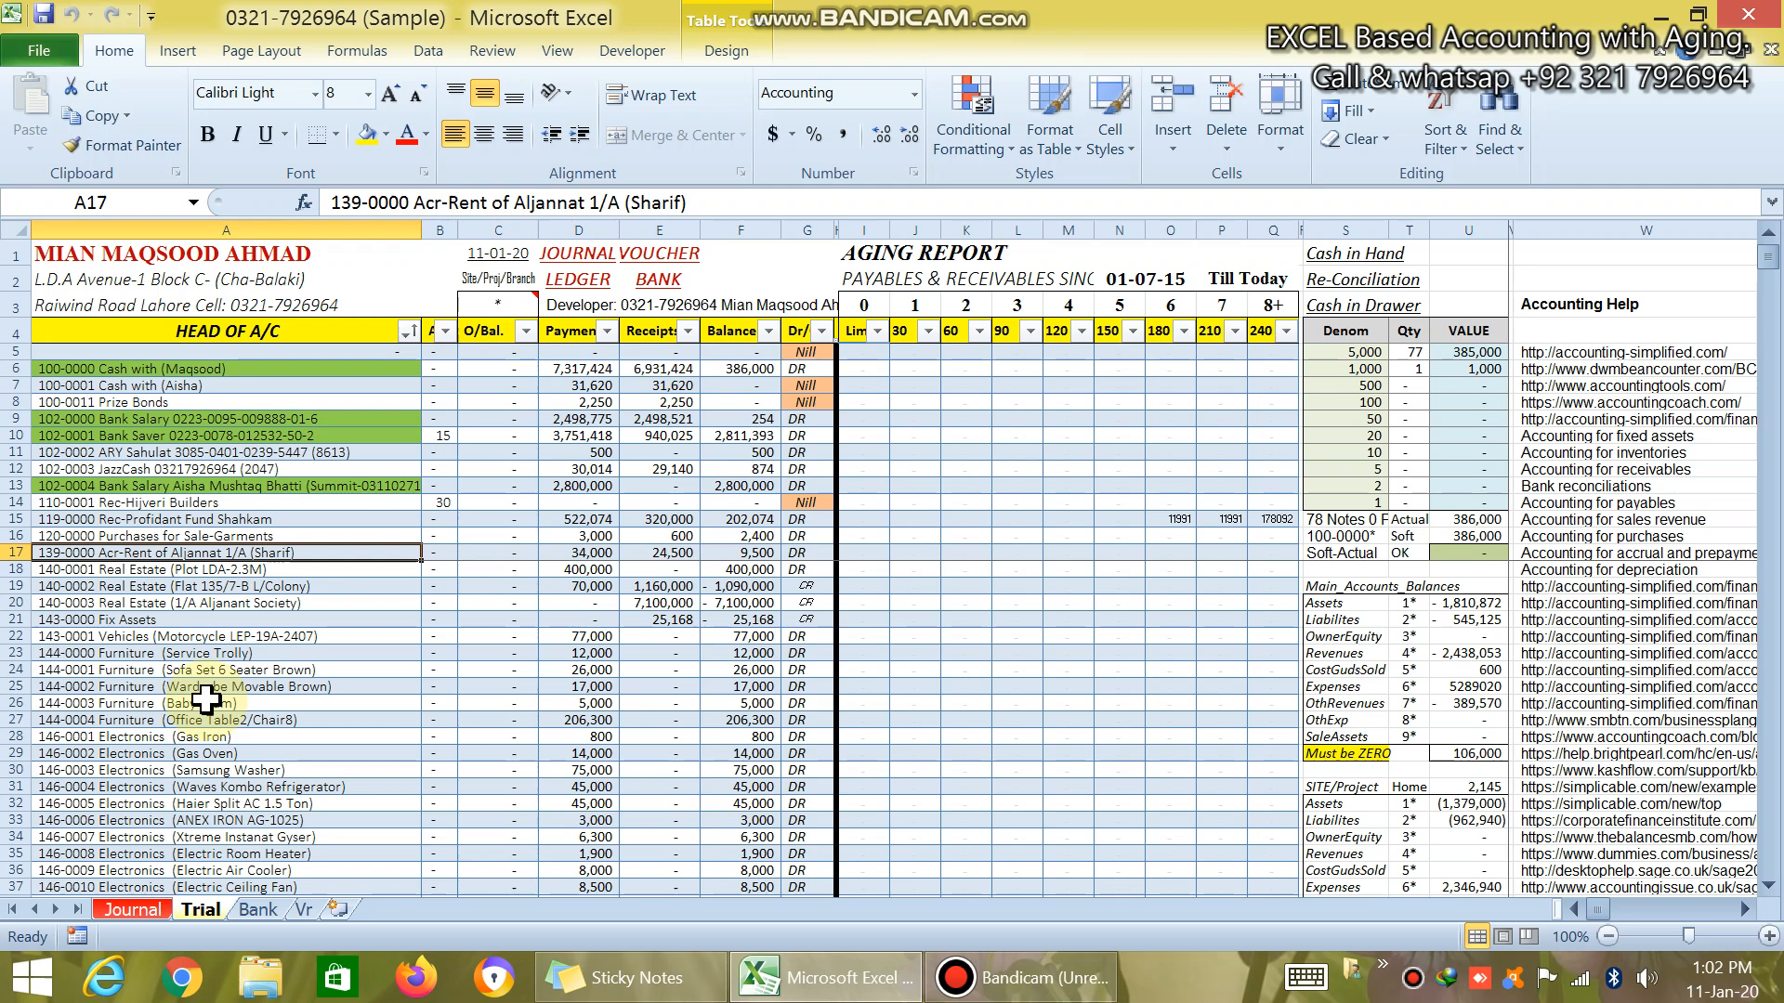
left_click(205, 692)
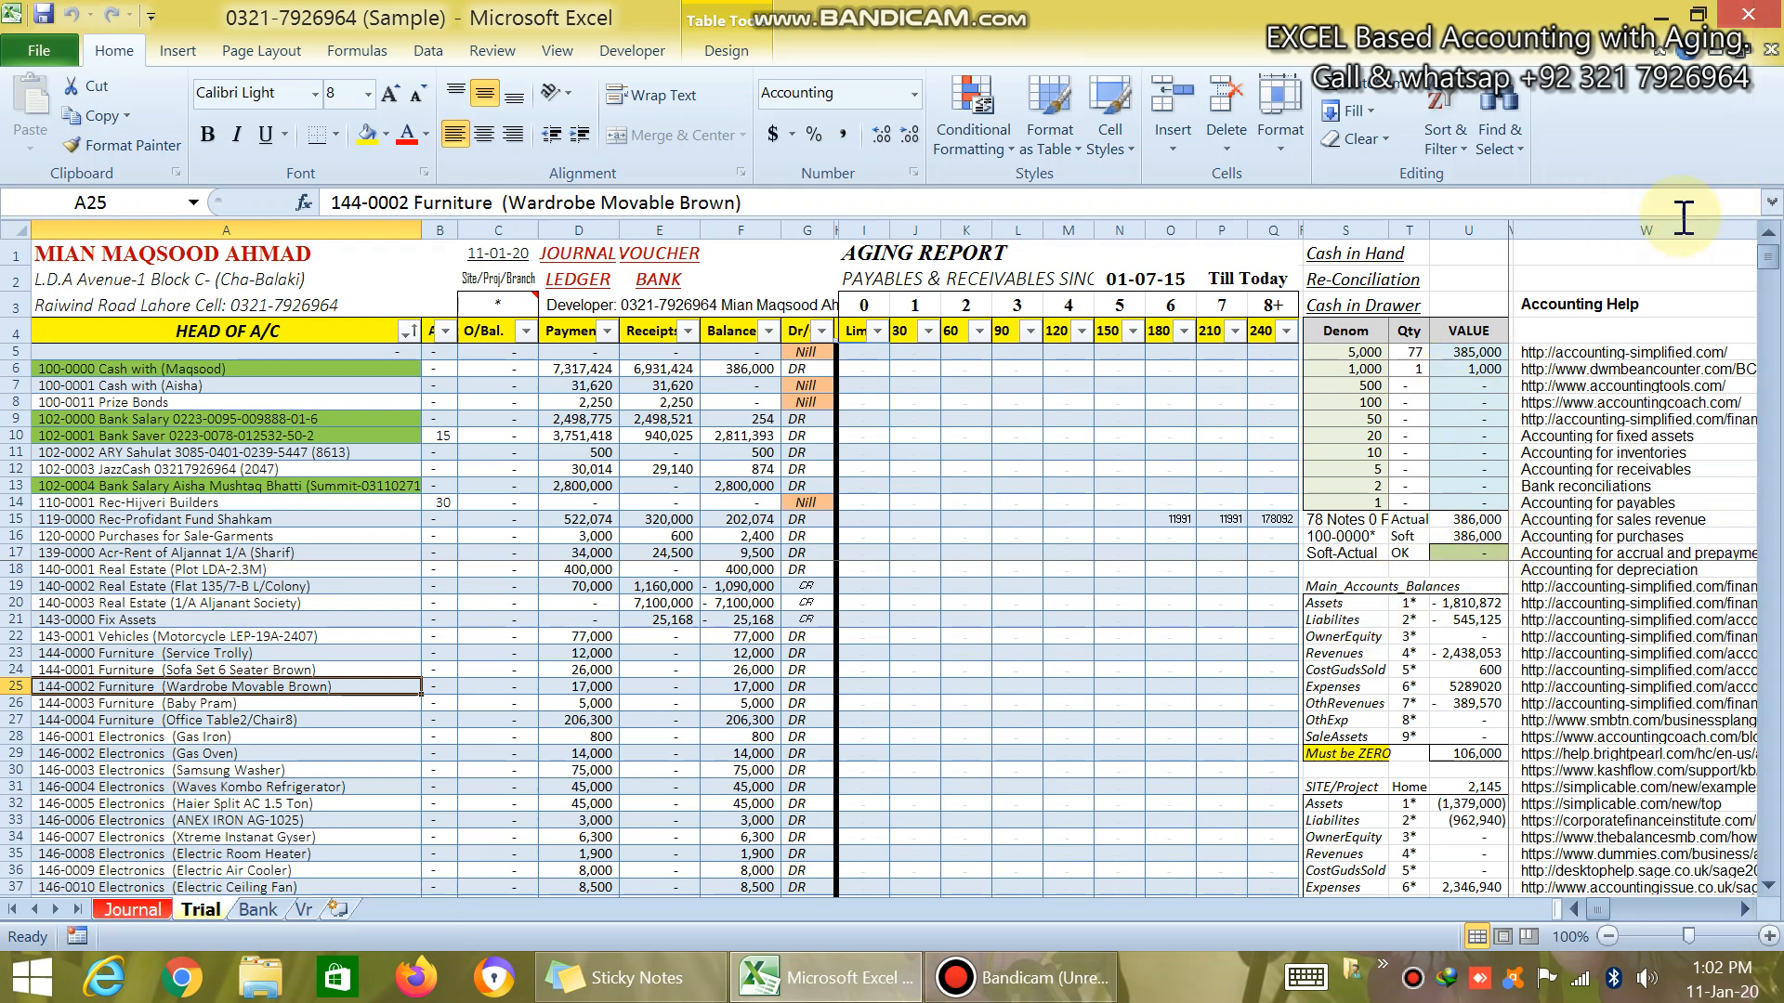
- Inspect the Main_Accounts_Balances and SITE/Project summaries, including the formula behind the project's Must be ZERO check
scroll(1473, 647, "down", 1)
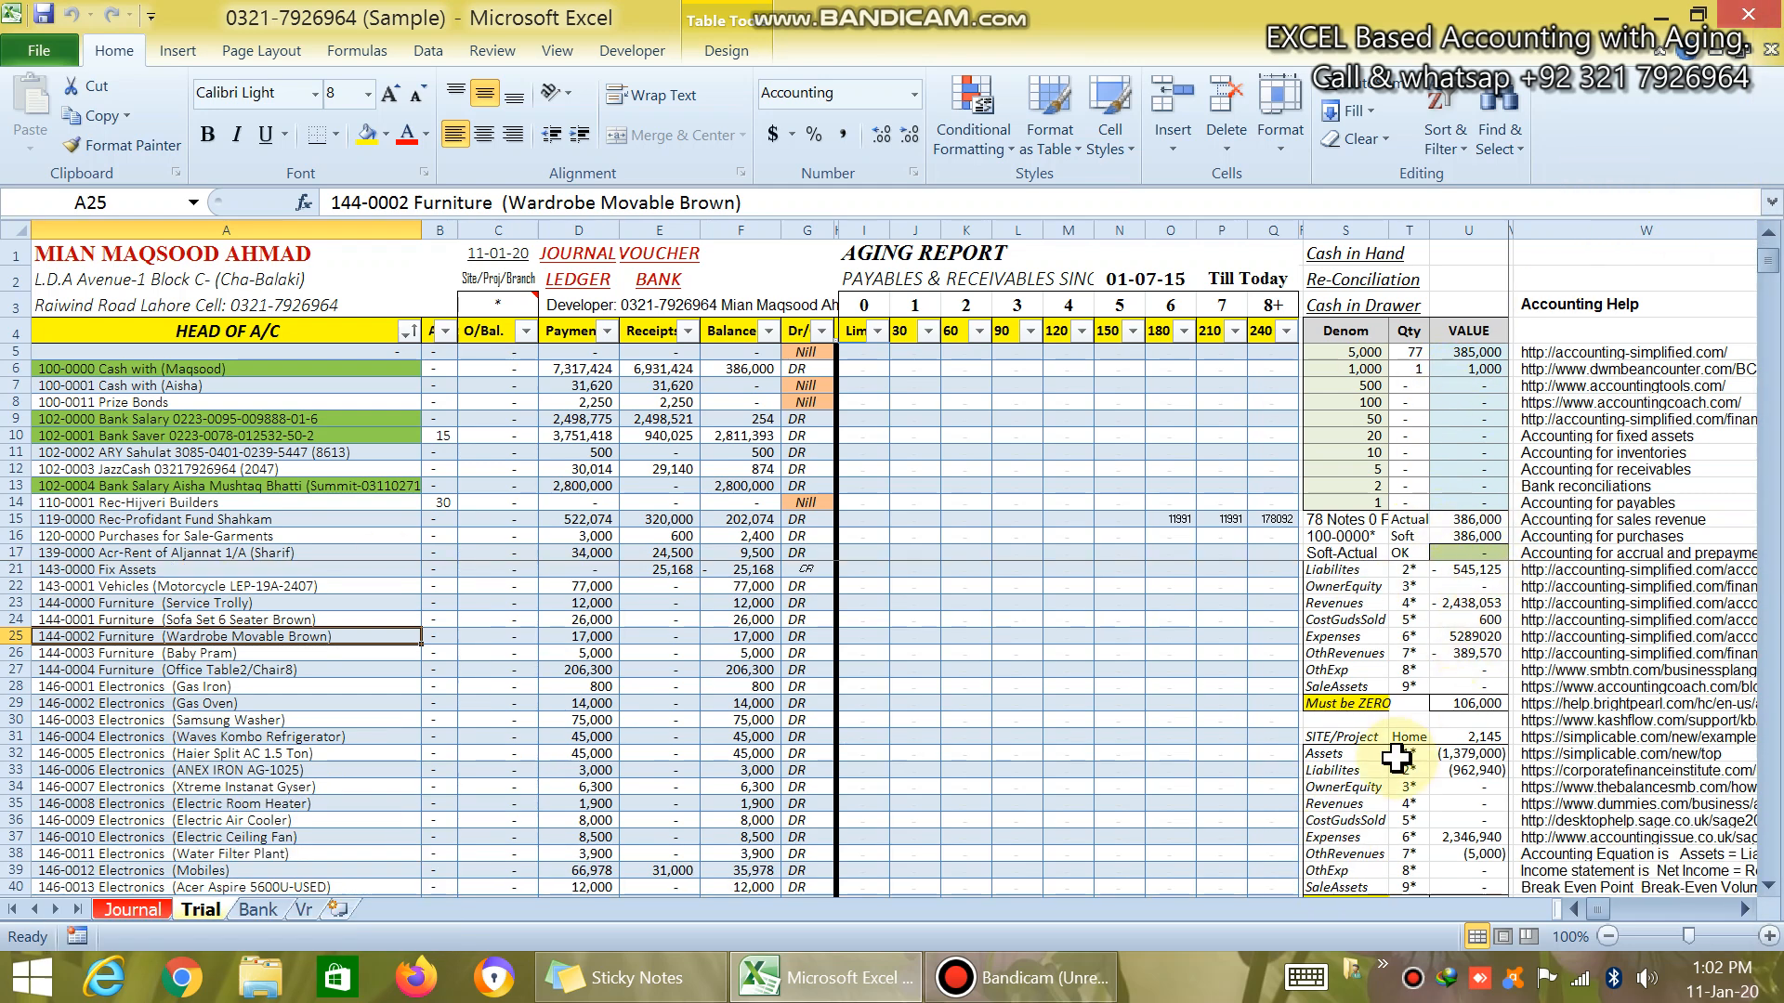
scroll(1393, 754, "down", 2)
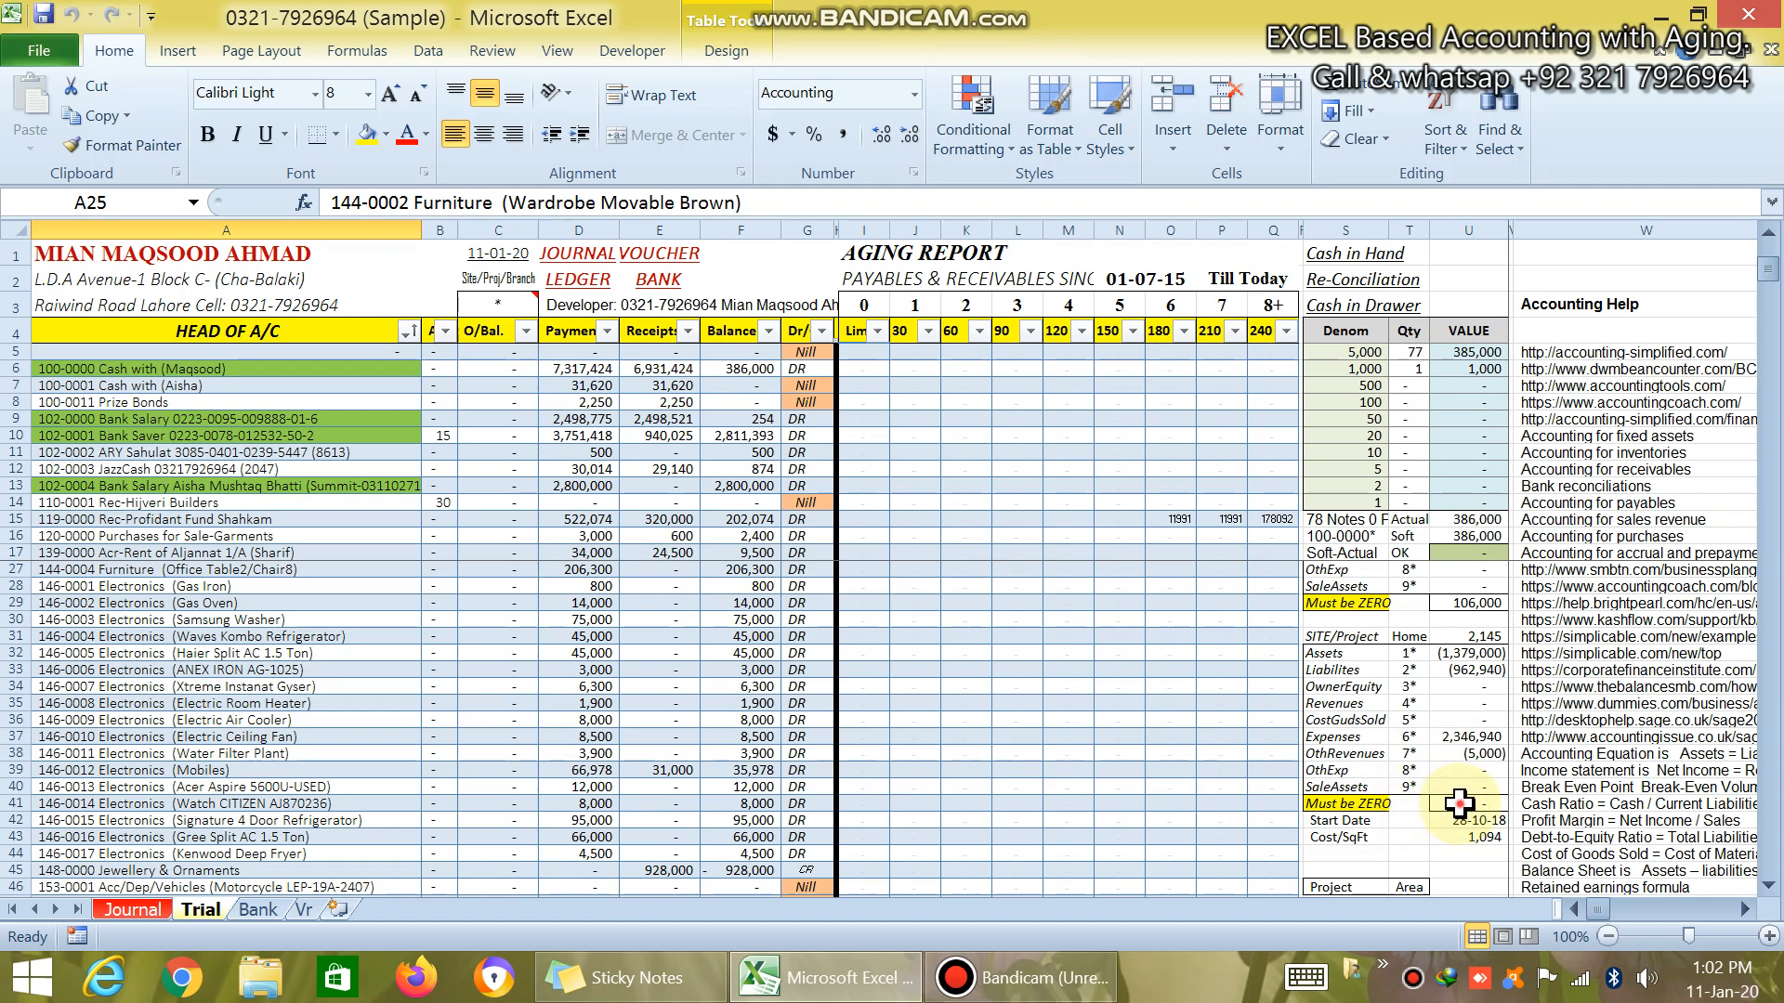
left_click(1458, 803)
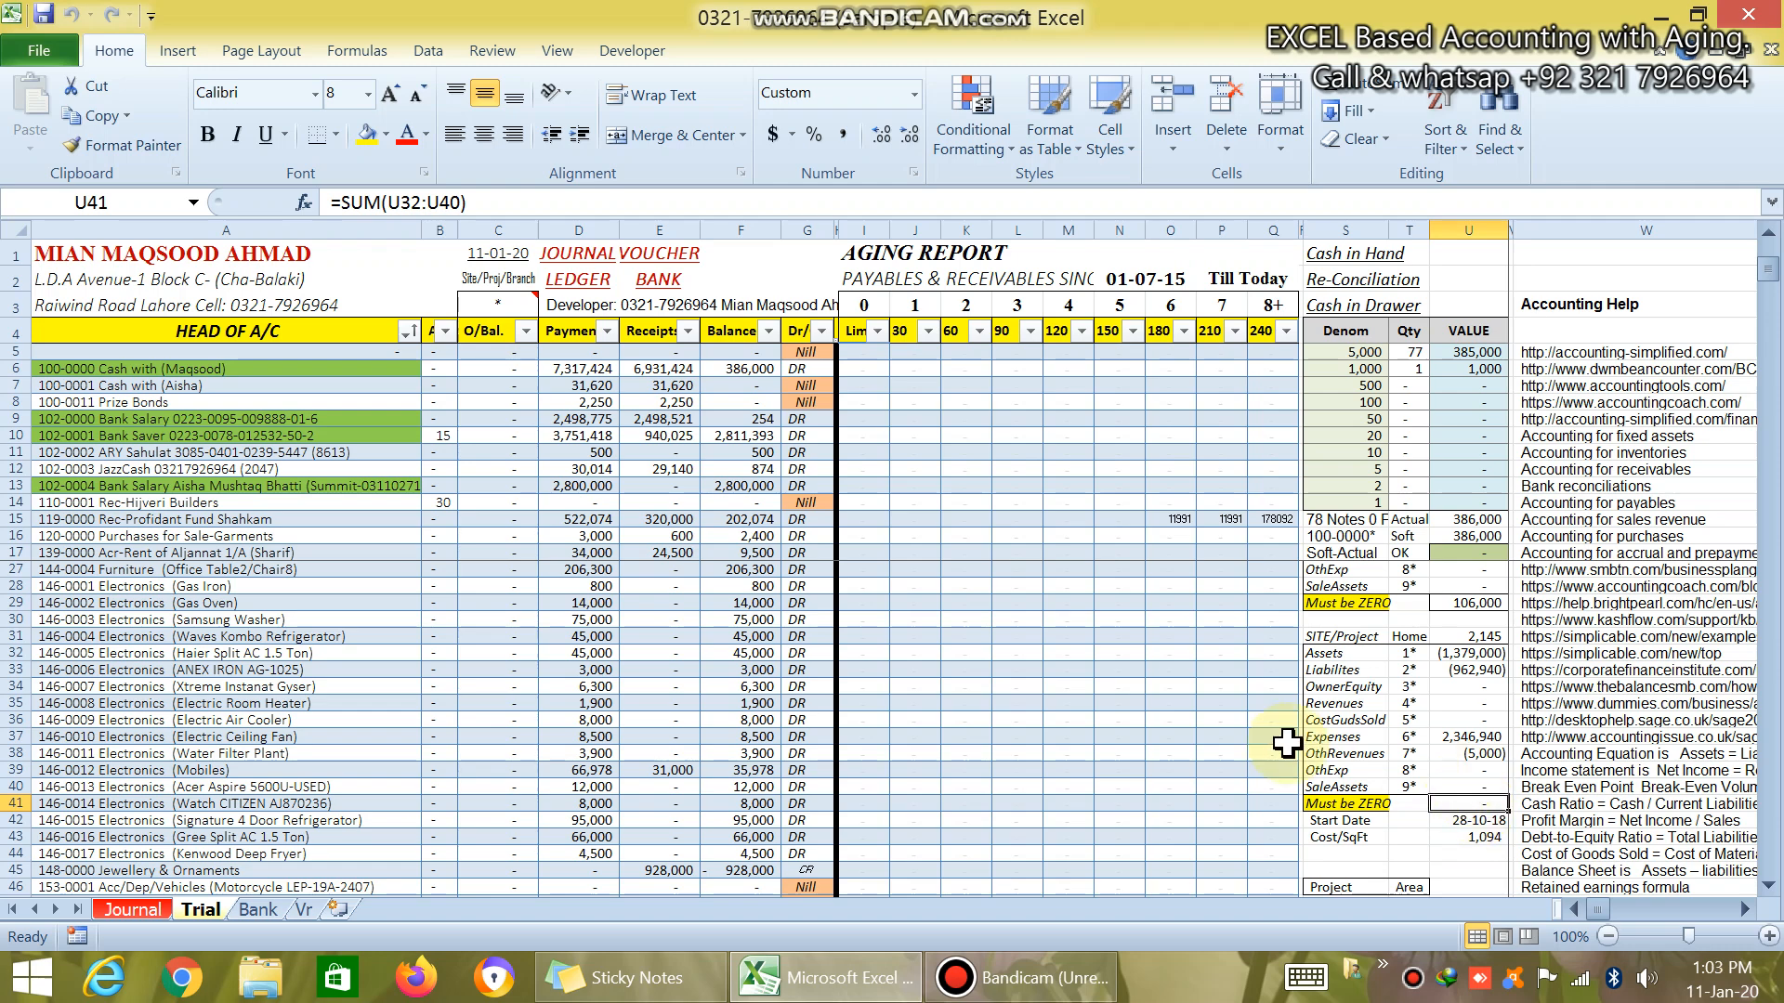
scroll(1282, 743, "down", 1)
scroll(1273, 743, "up", 1)
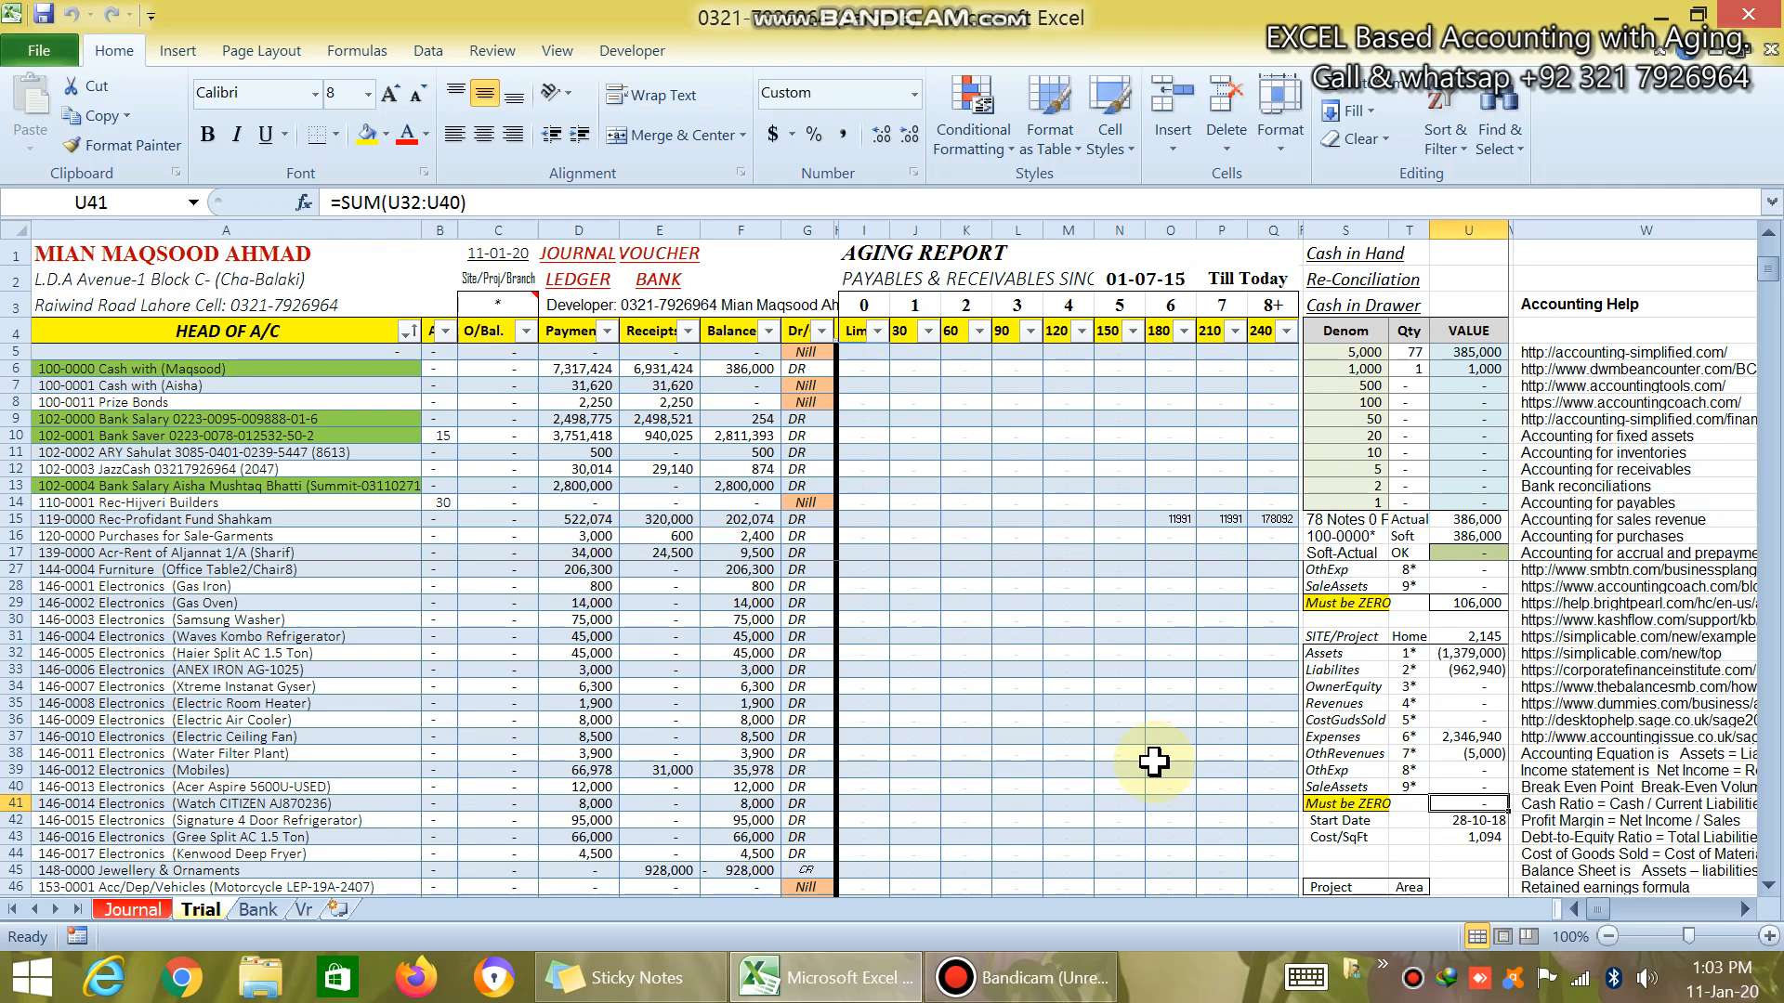
scroll(1197, 734, "up", 3)
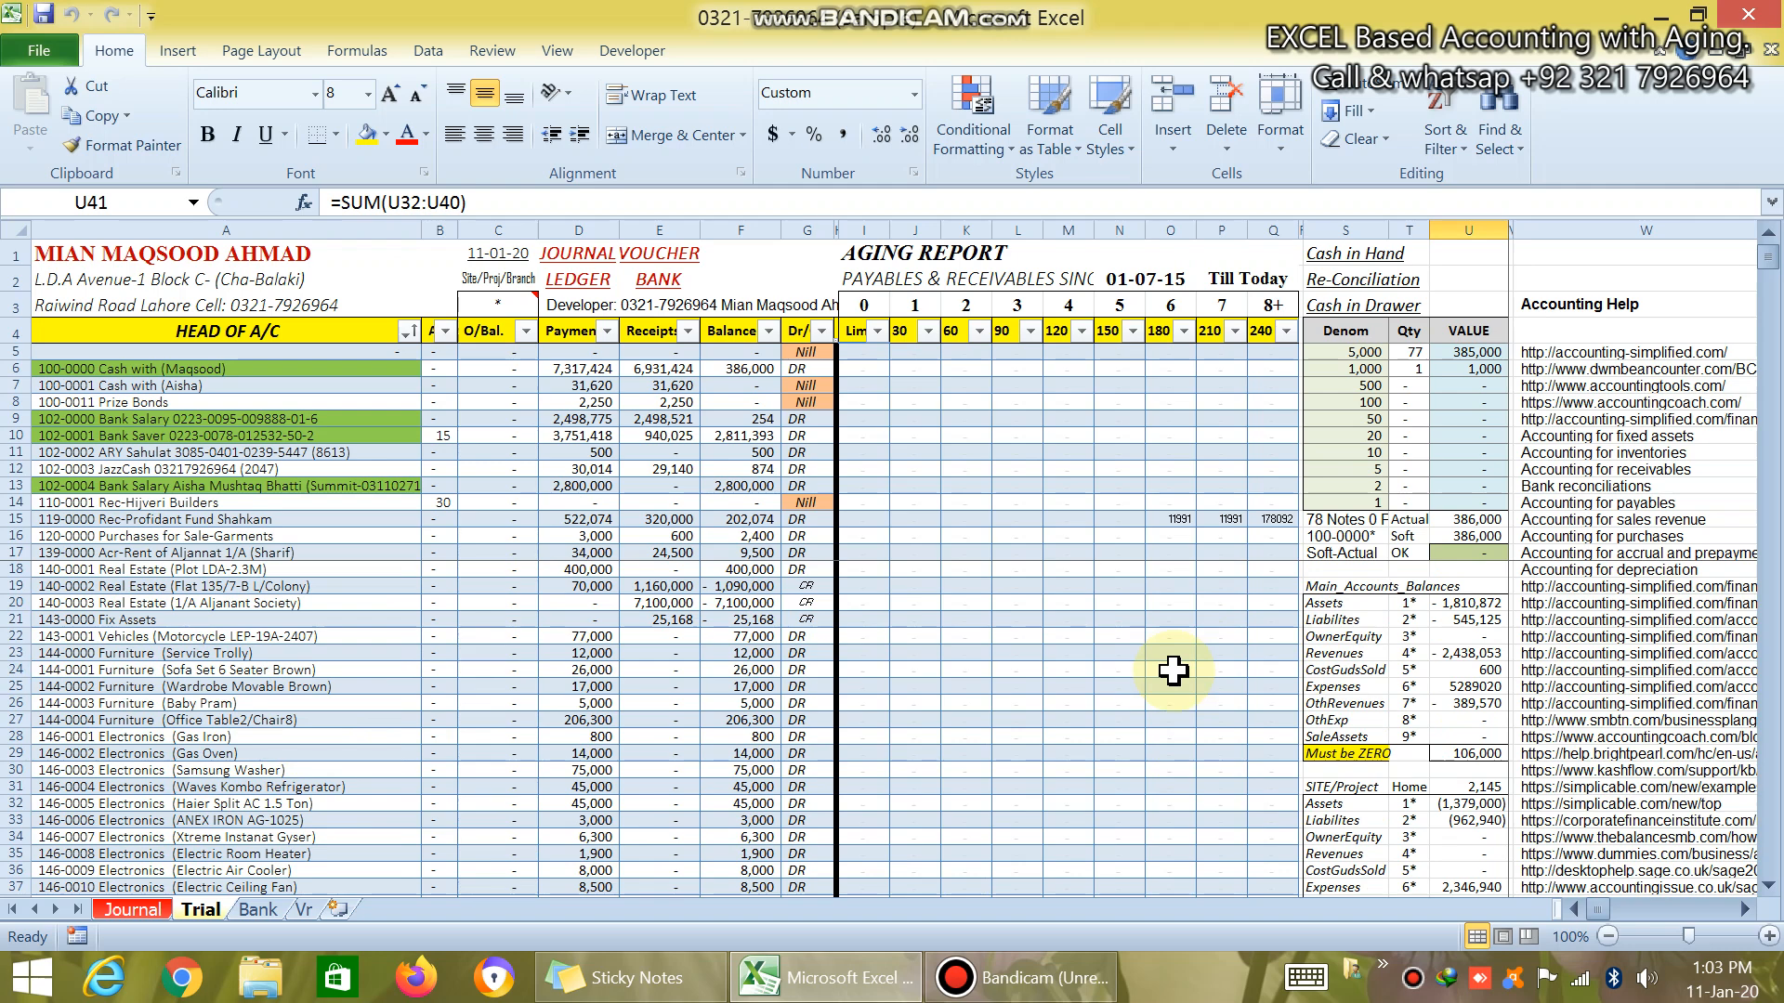
- Examine the Denom, Qty and VALUE cells for the 5,000 and 1,000 notes in the cash reconciliation table
left_click(1409, 352)
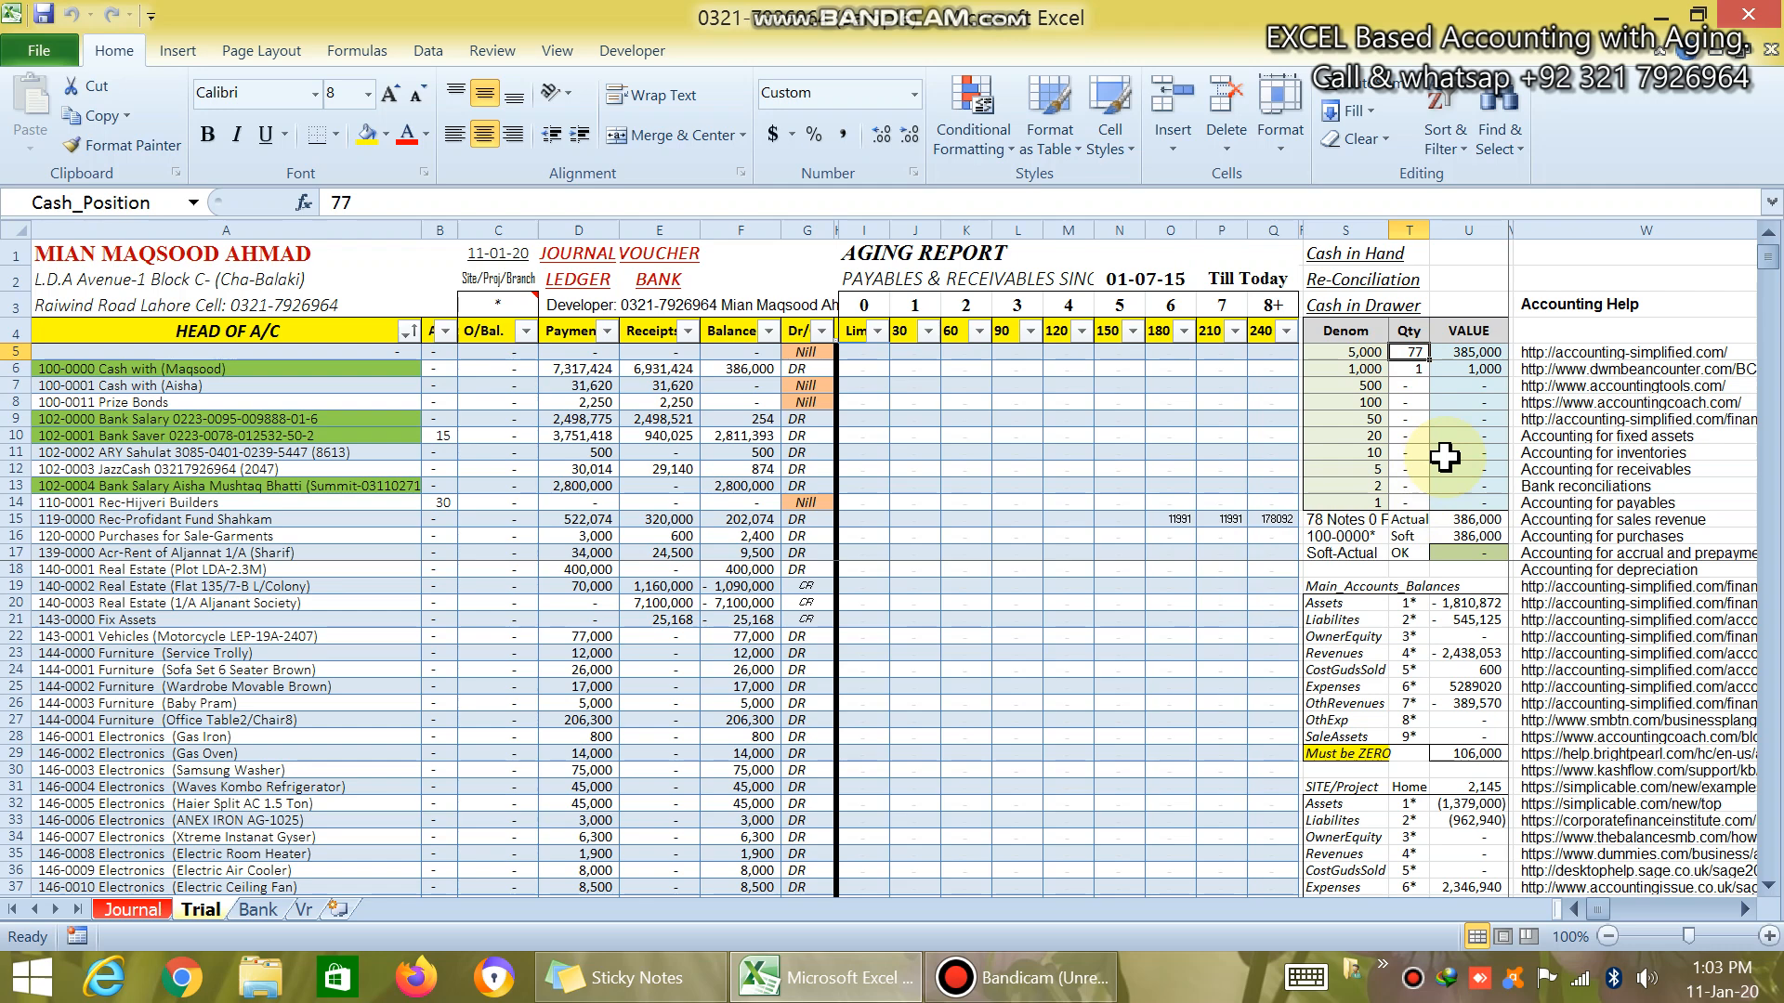
left_click(1324, 352)
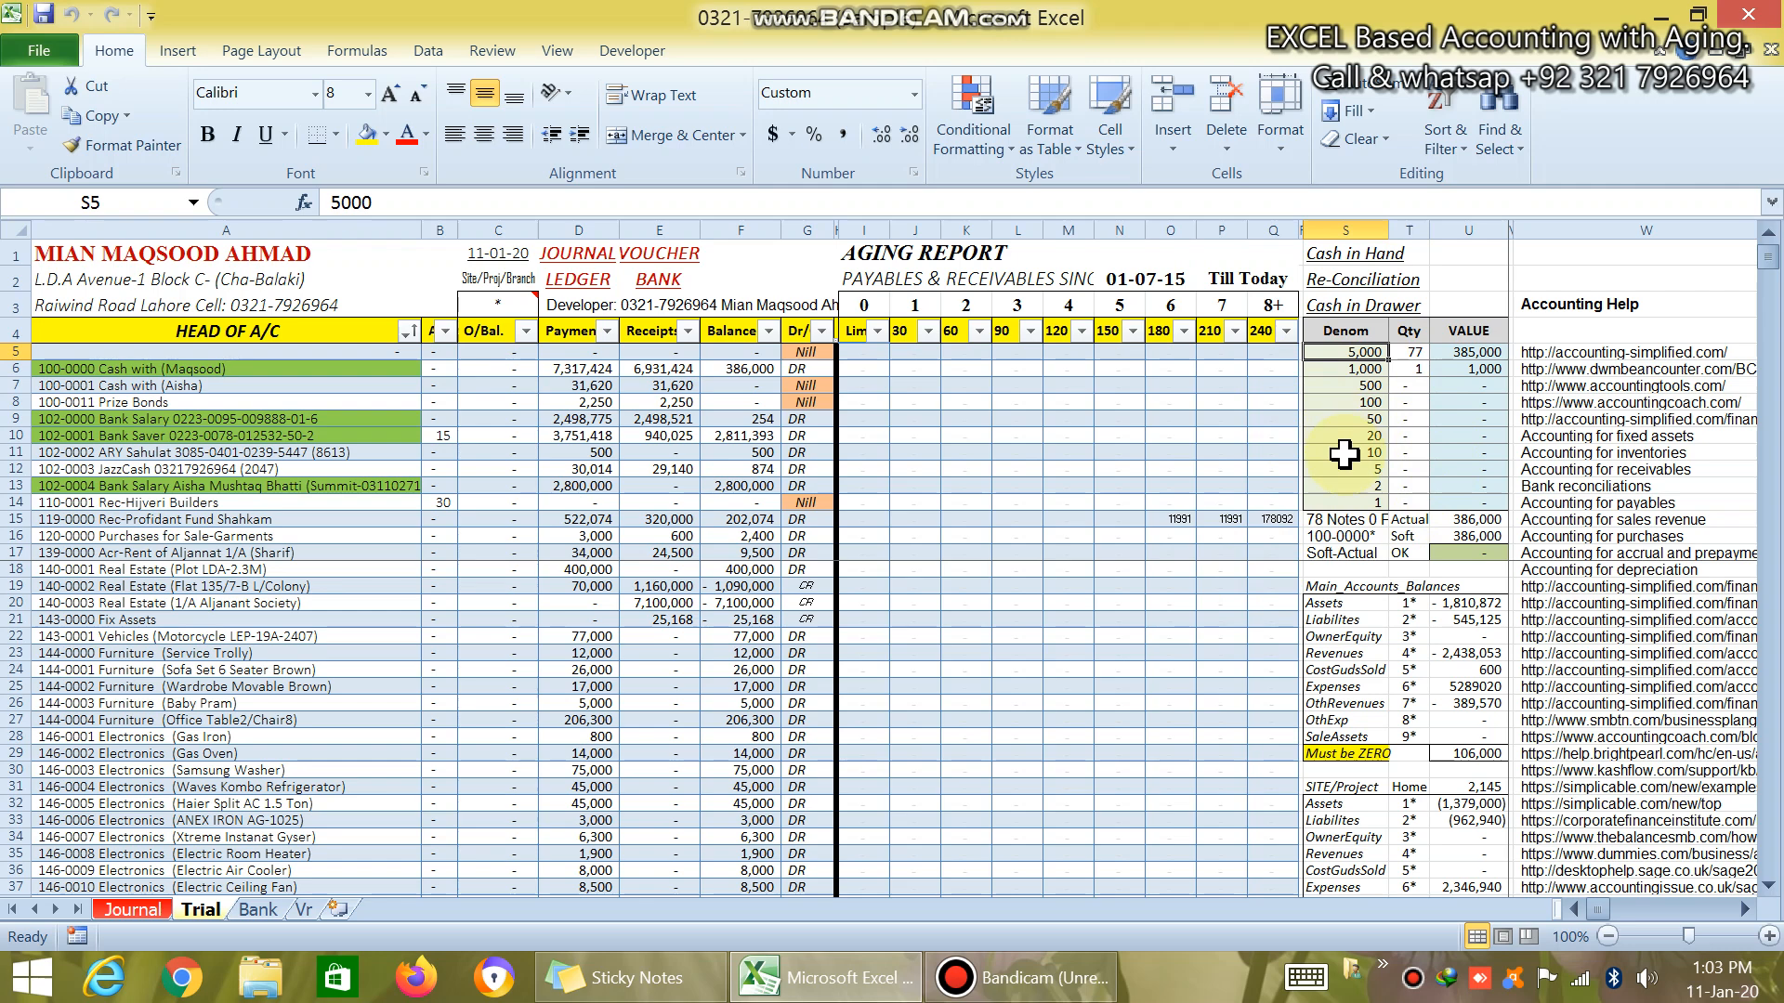
left_click(1413, 351)
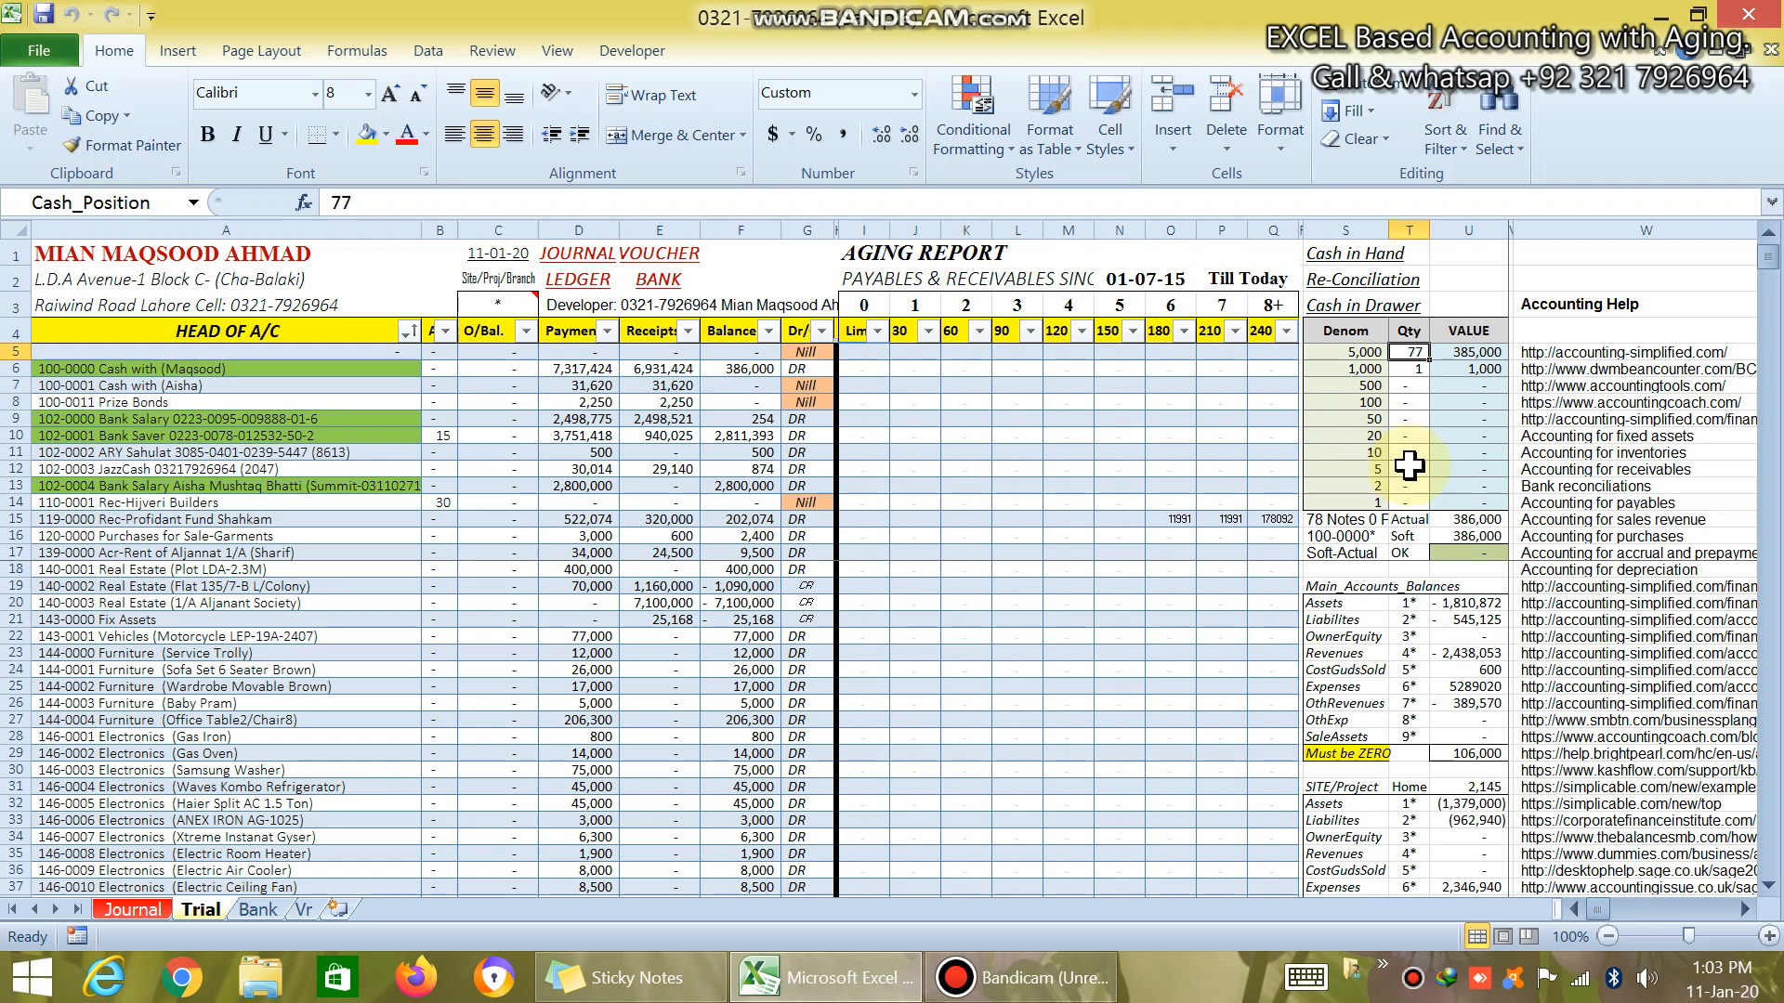
left_click(1460, 350)
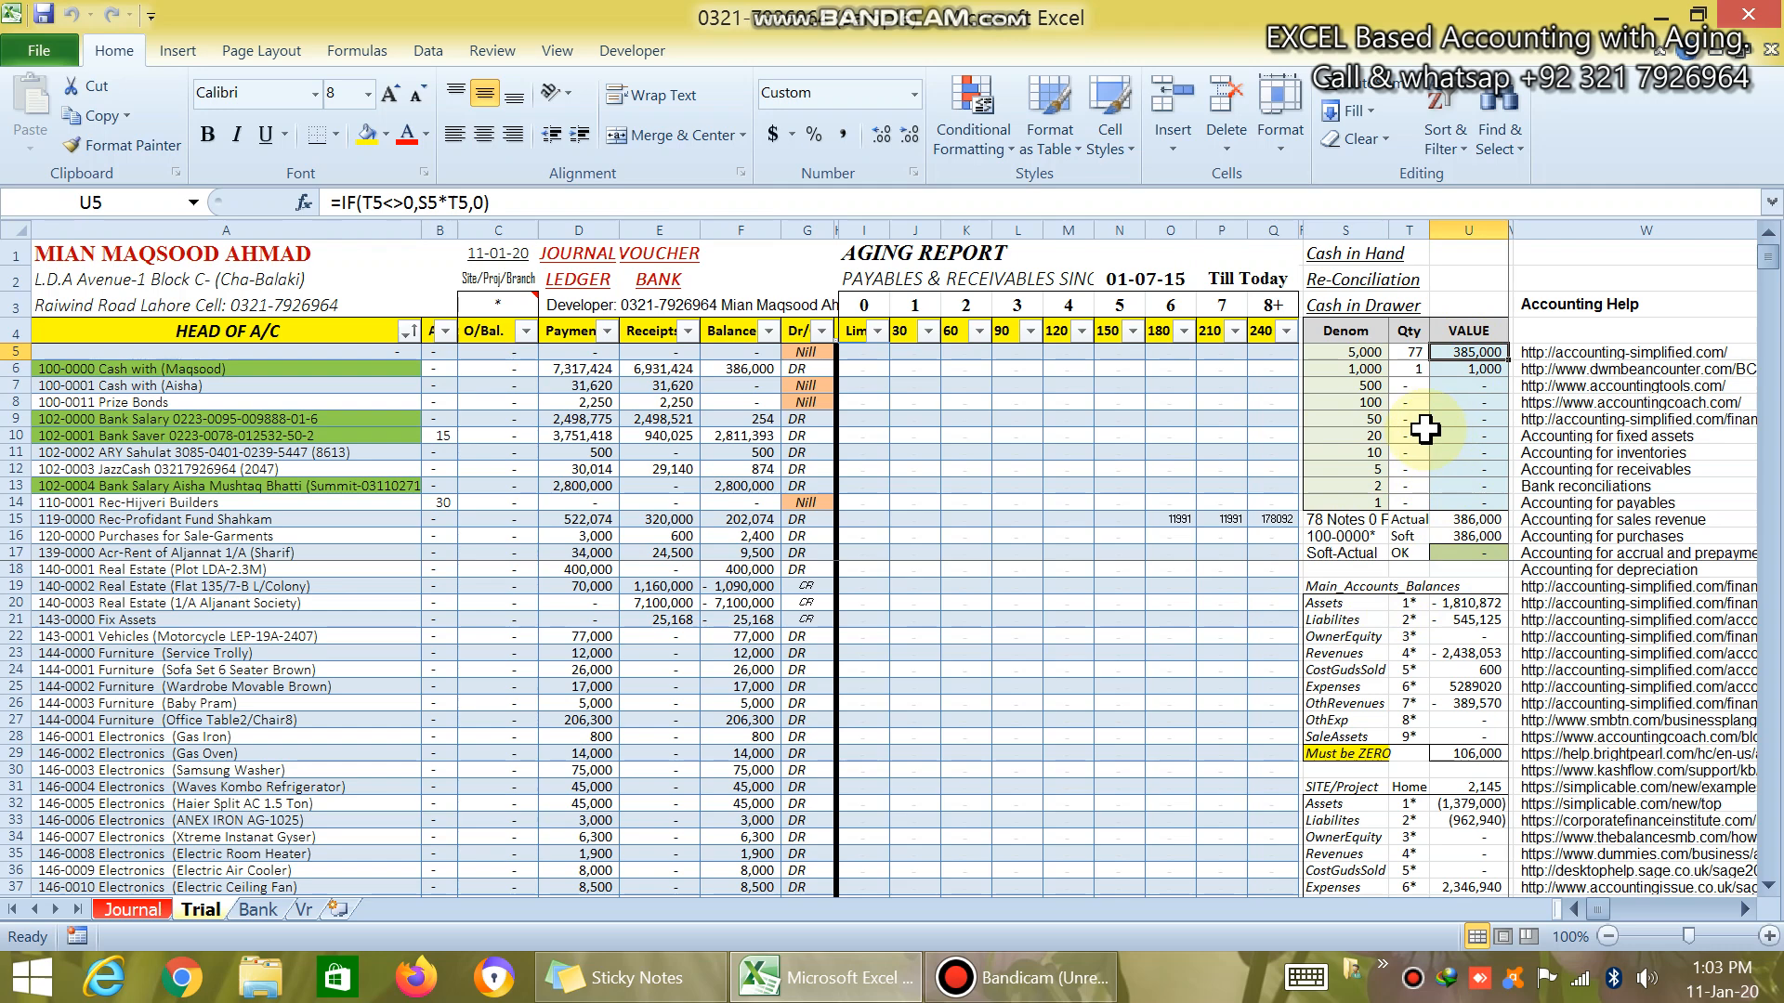
left_click(1377, 369)
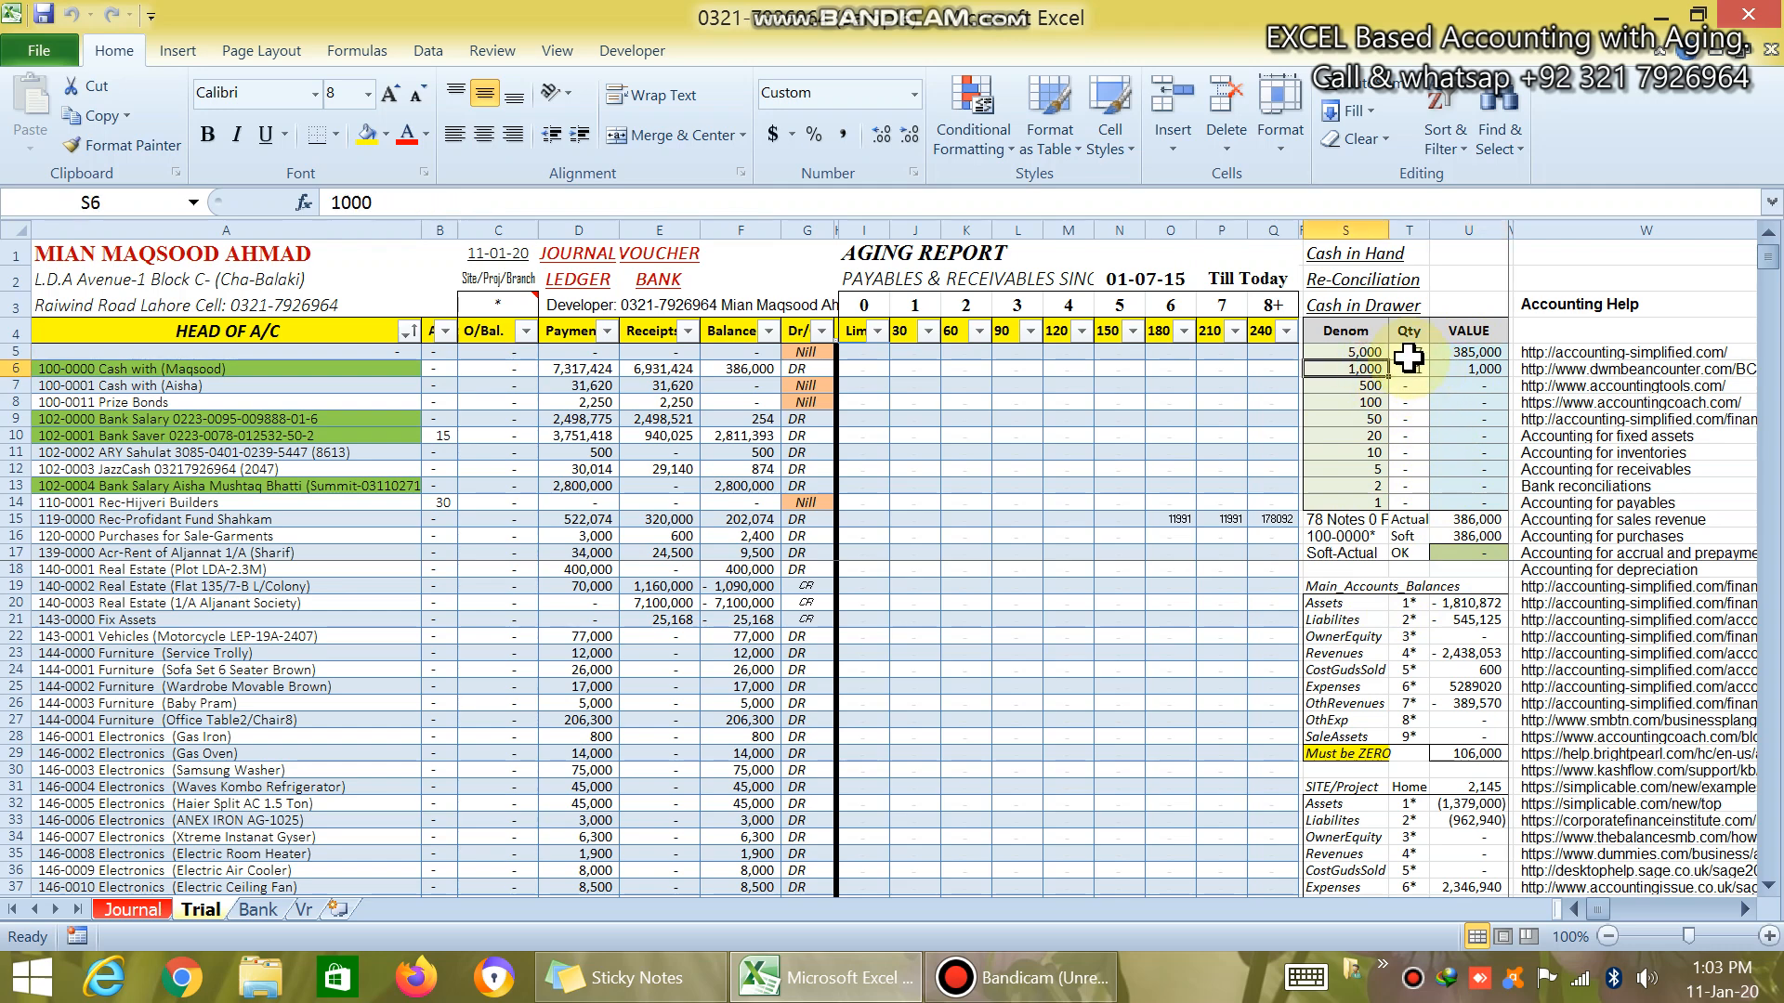
- Set the cash quantities to 20 for the 5,000 notes and 150 for the 1,000 notes, and check the Actual total
left_click(1408, 357)
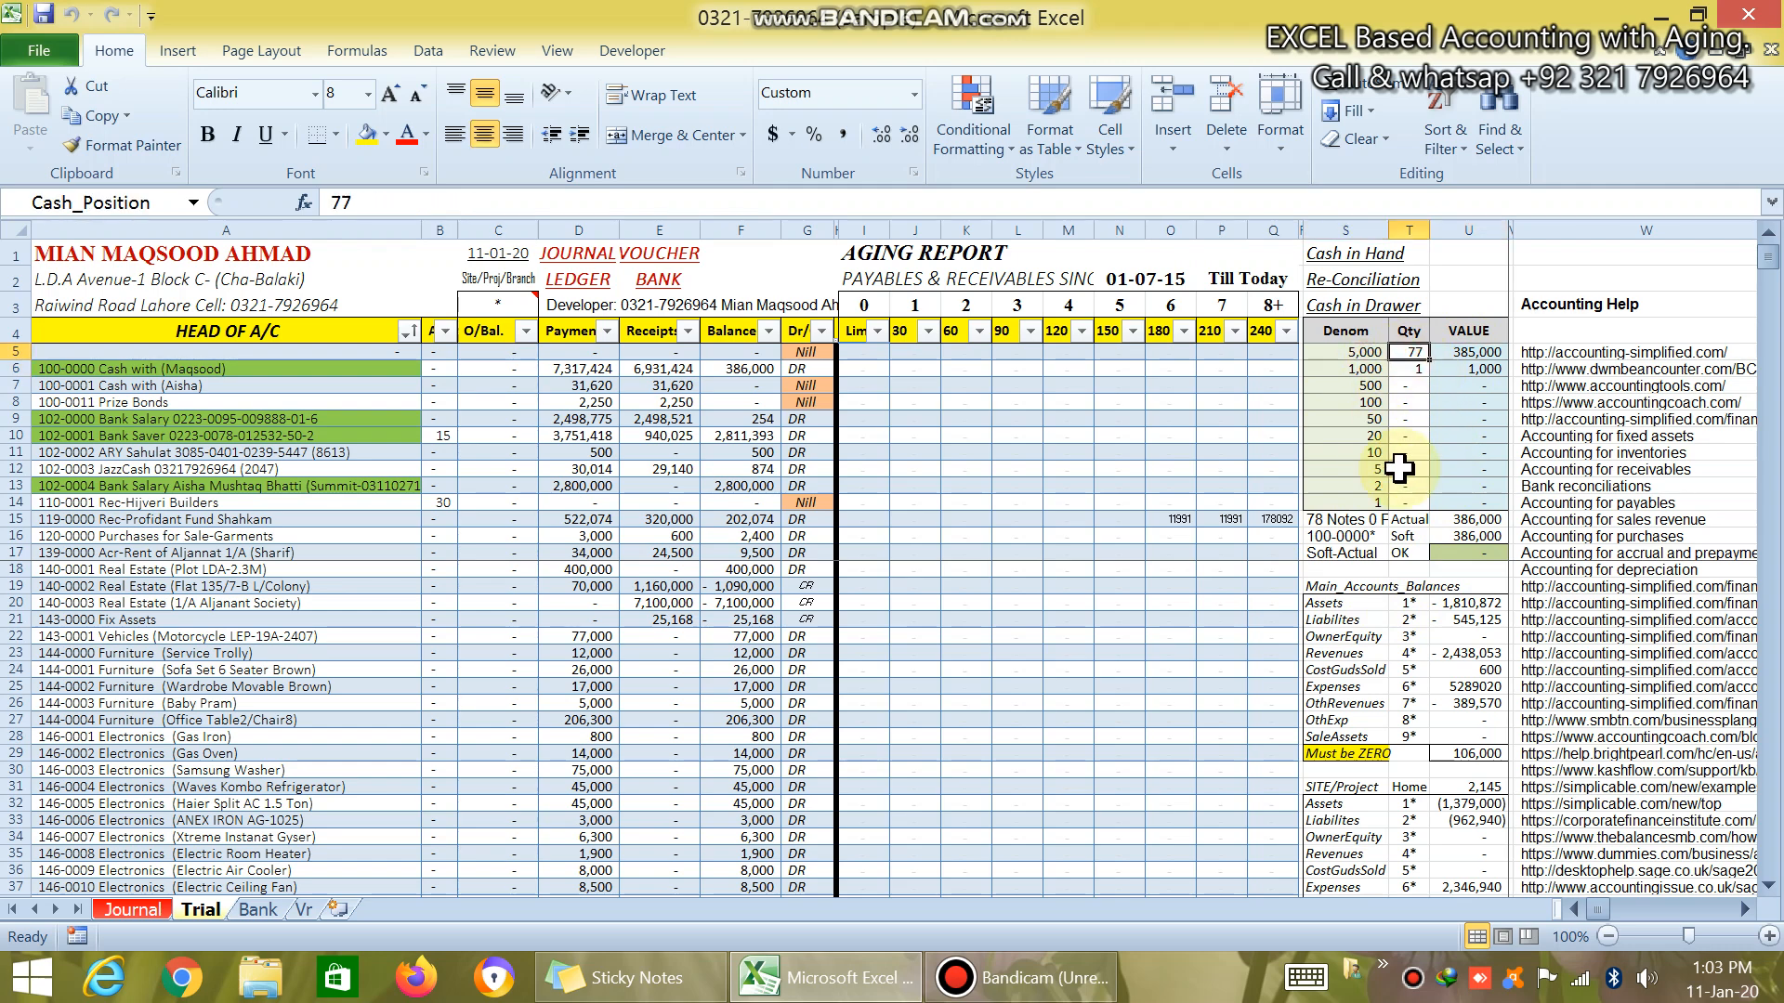
type("20")
key("Return")
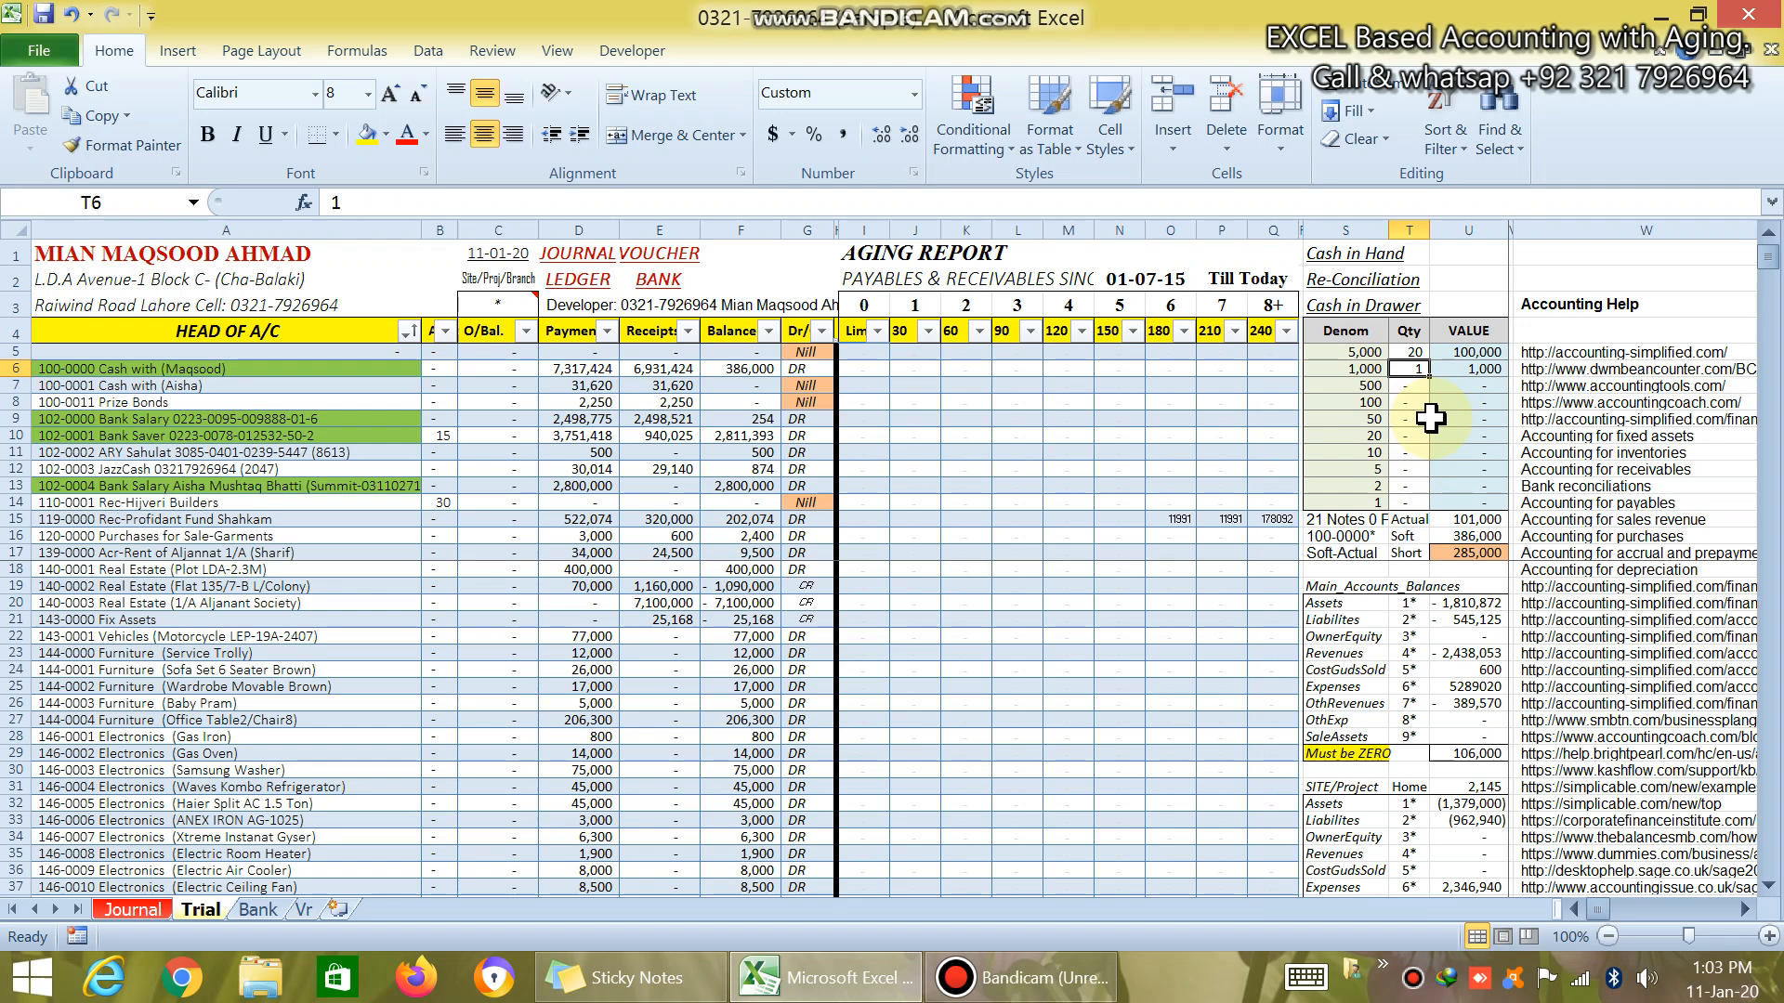
type("150")
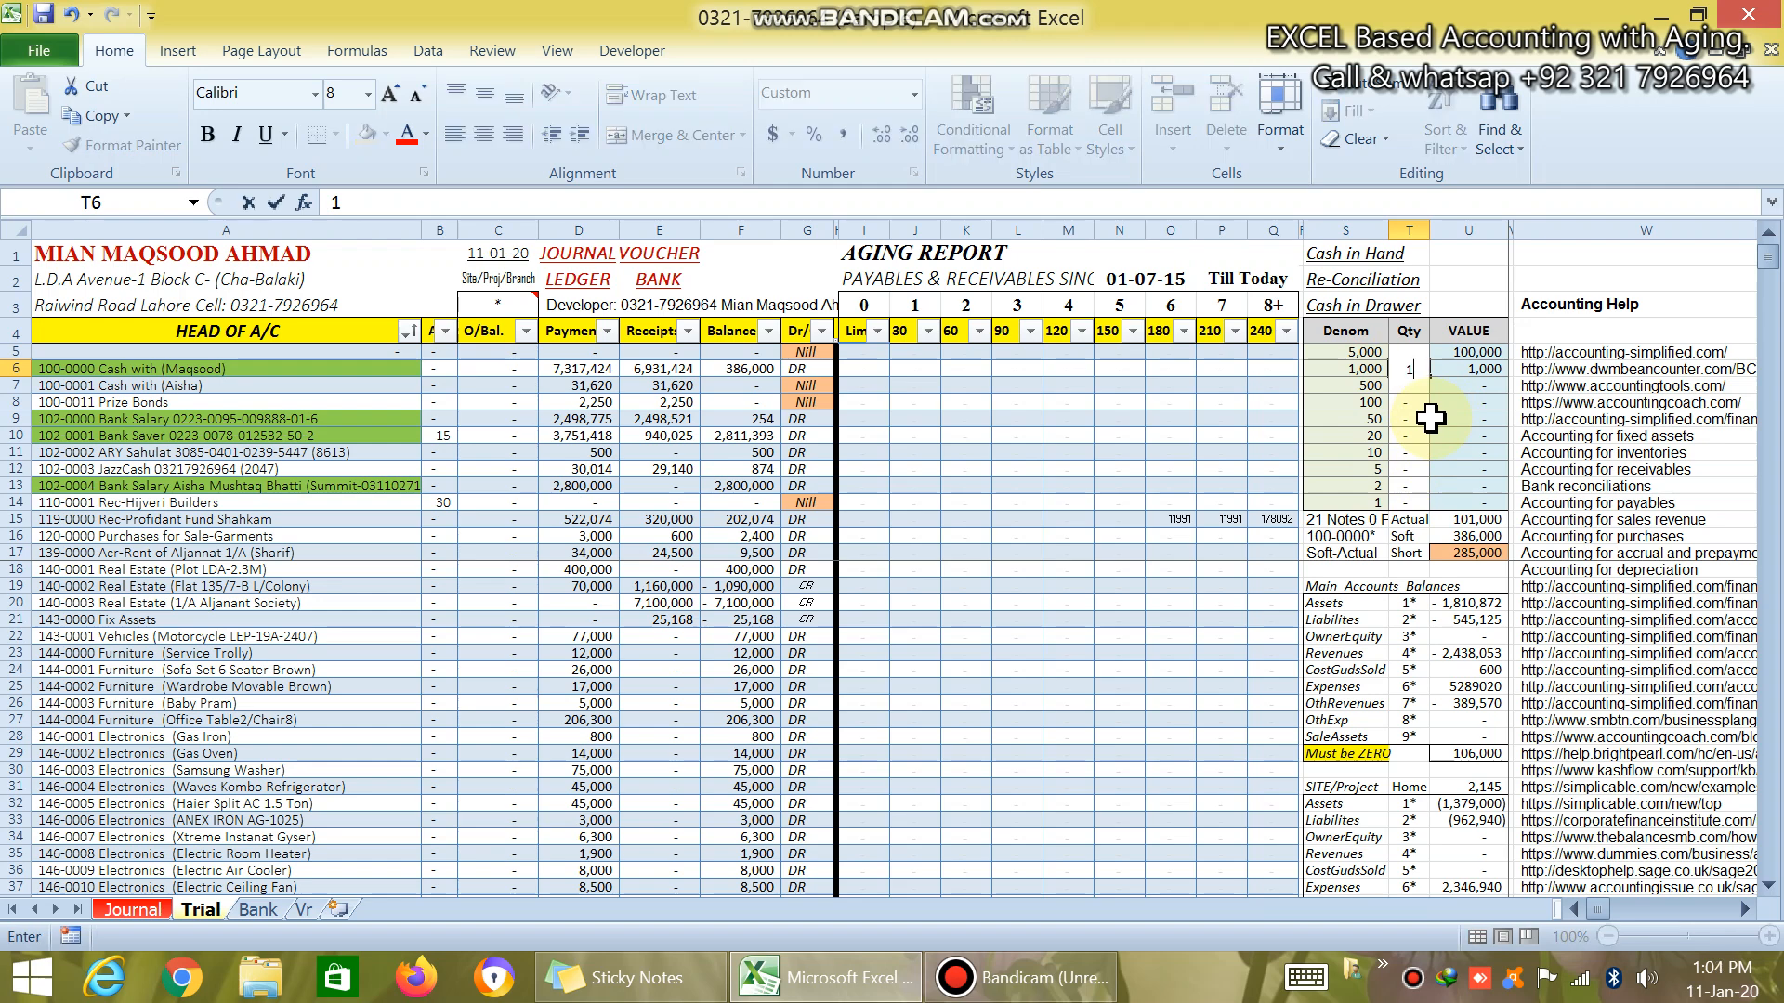
key("Return")
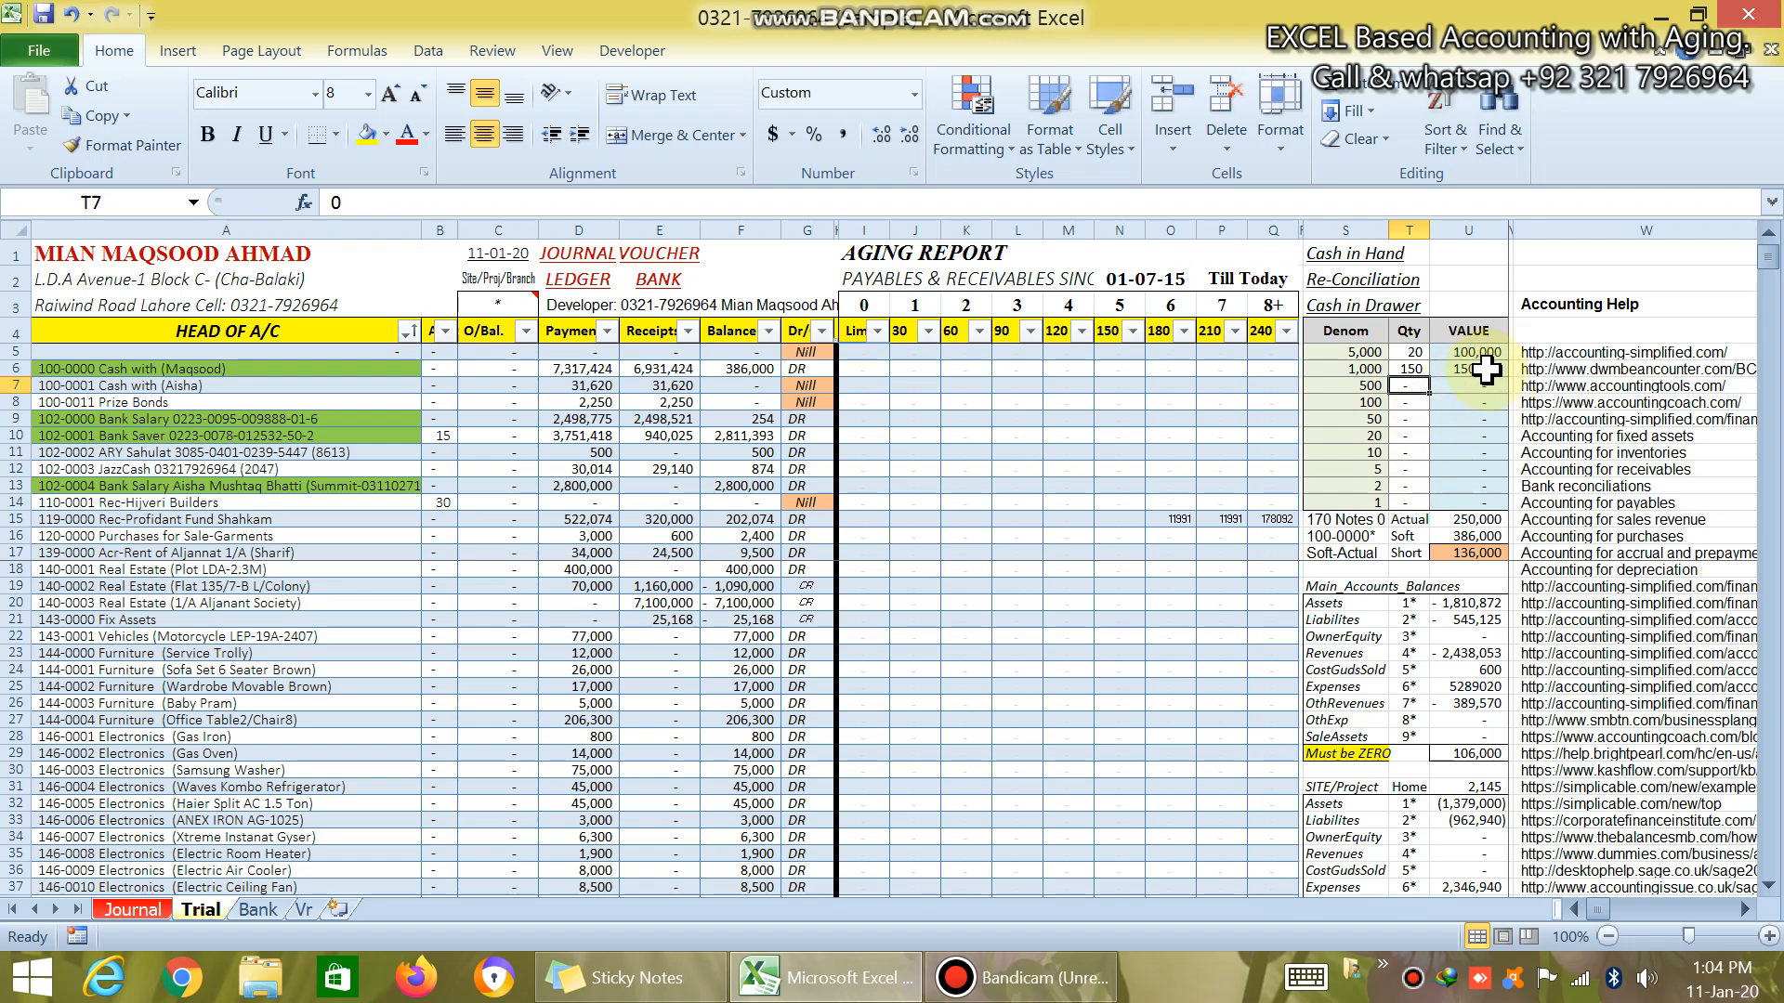
left_click(1479, 519)
left_click(1405, 385)
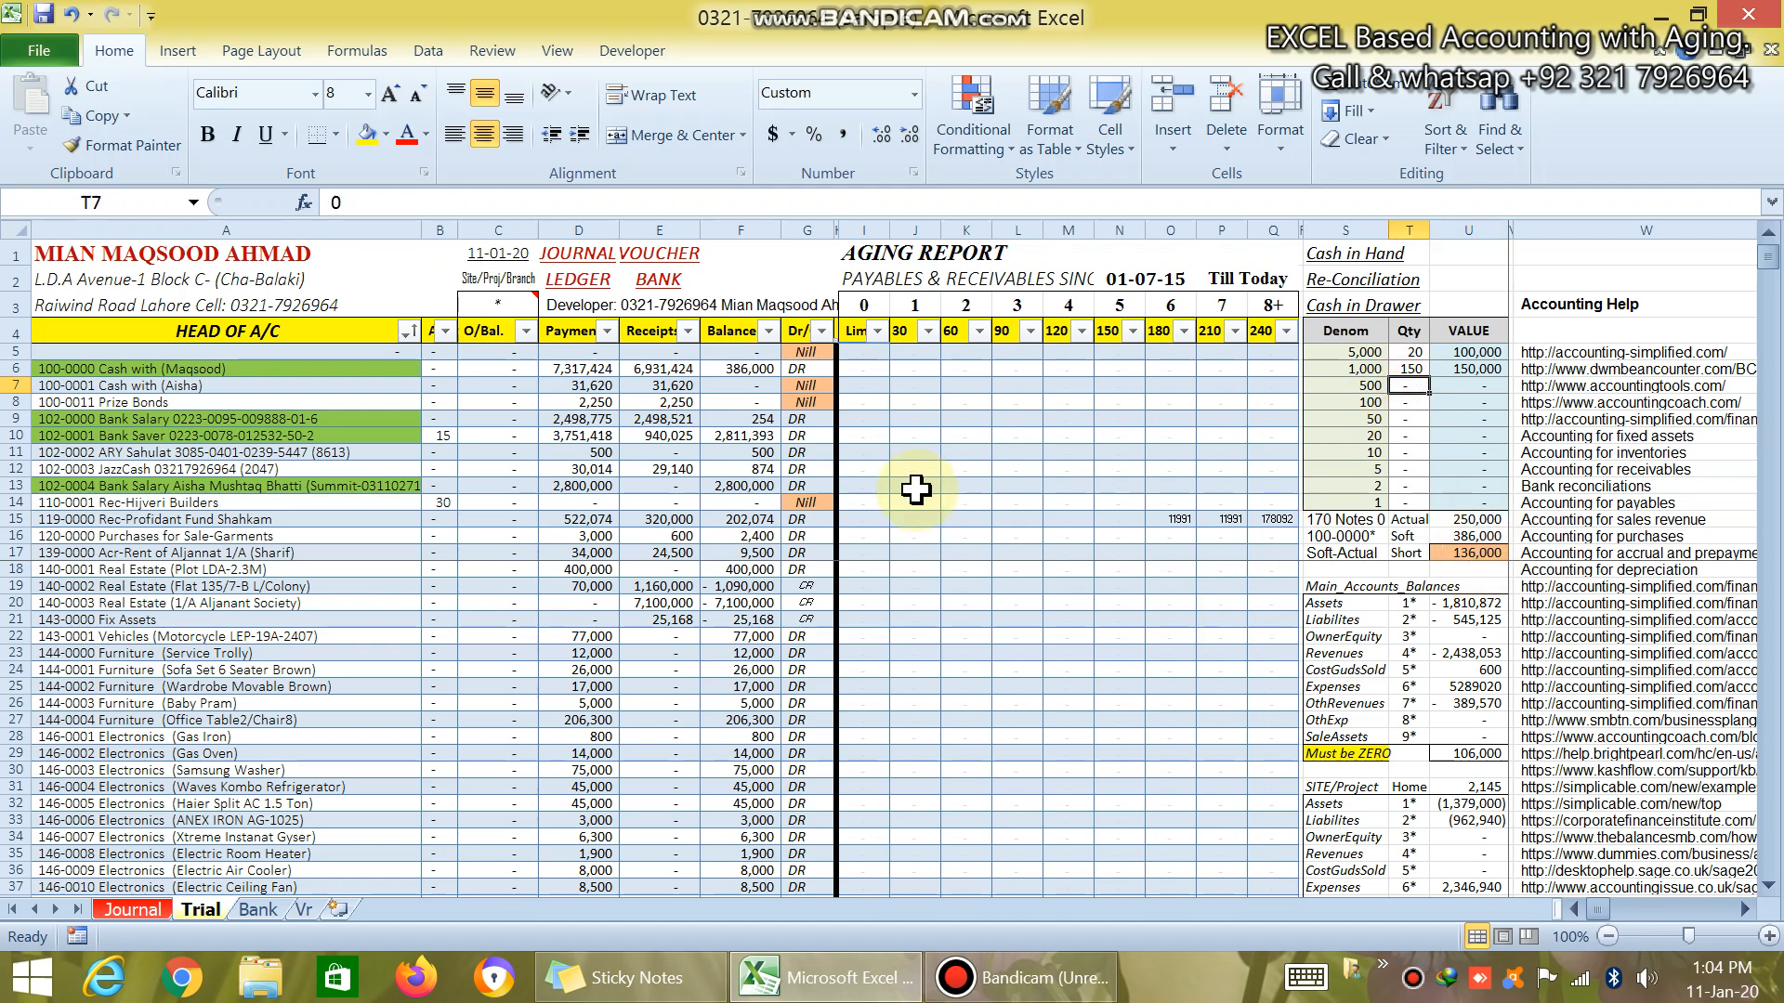
- Set the cash quantities to 200 for the 500 notes, 20 for the 100 notes, 45 for the 50 notes and 26 for the 20 notes
type("200")
key("Return")
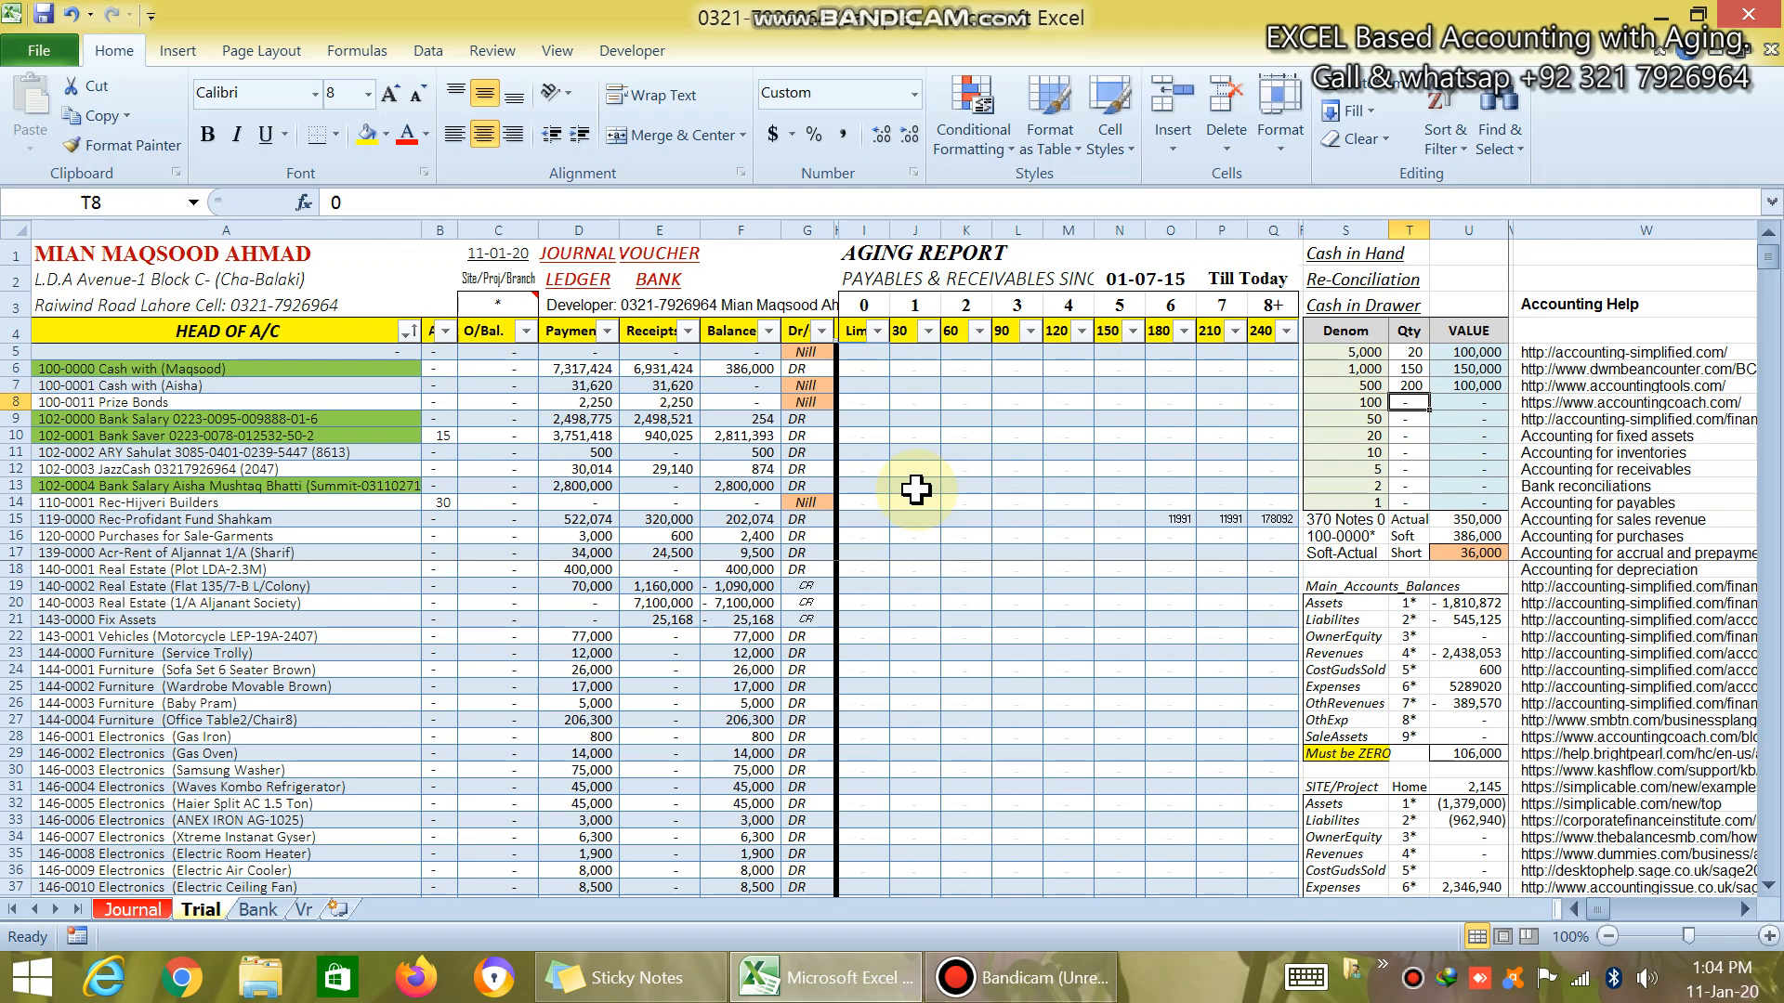
type("20")
key("Return")
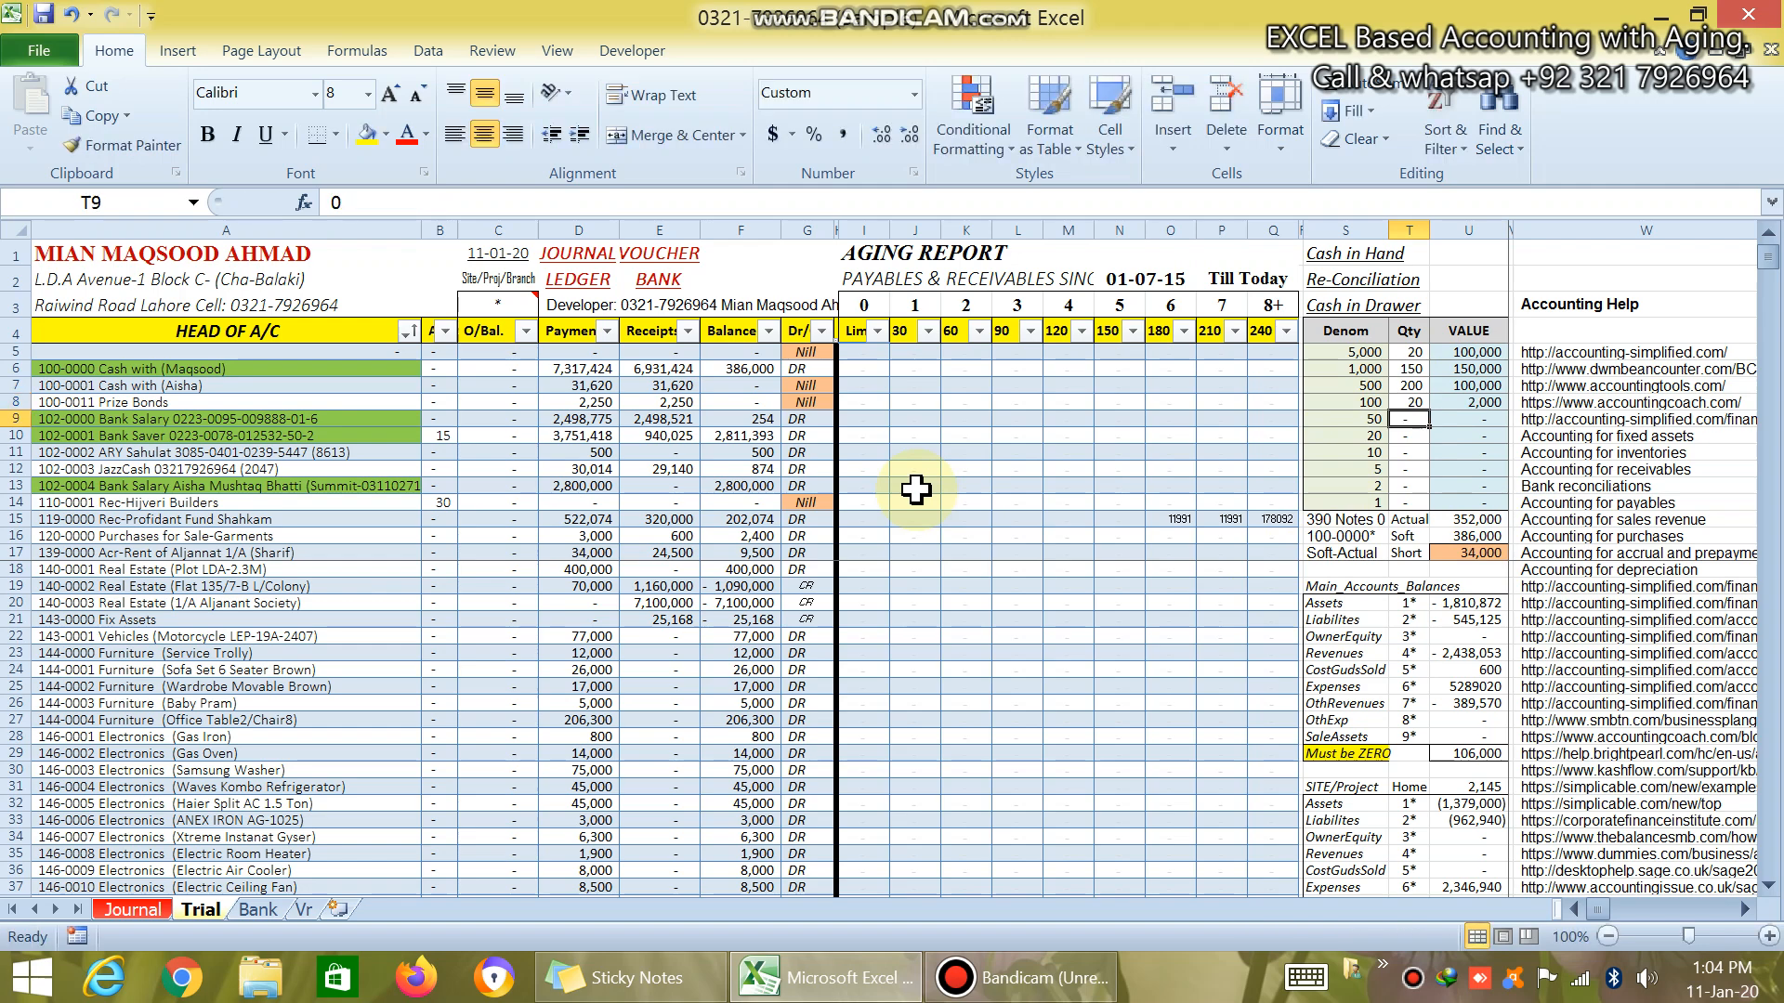
type("45")
key("Return")
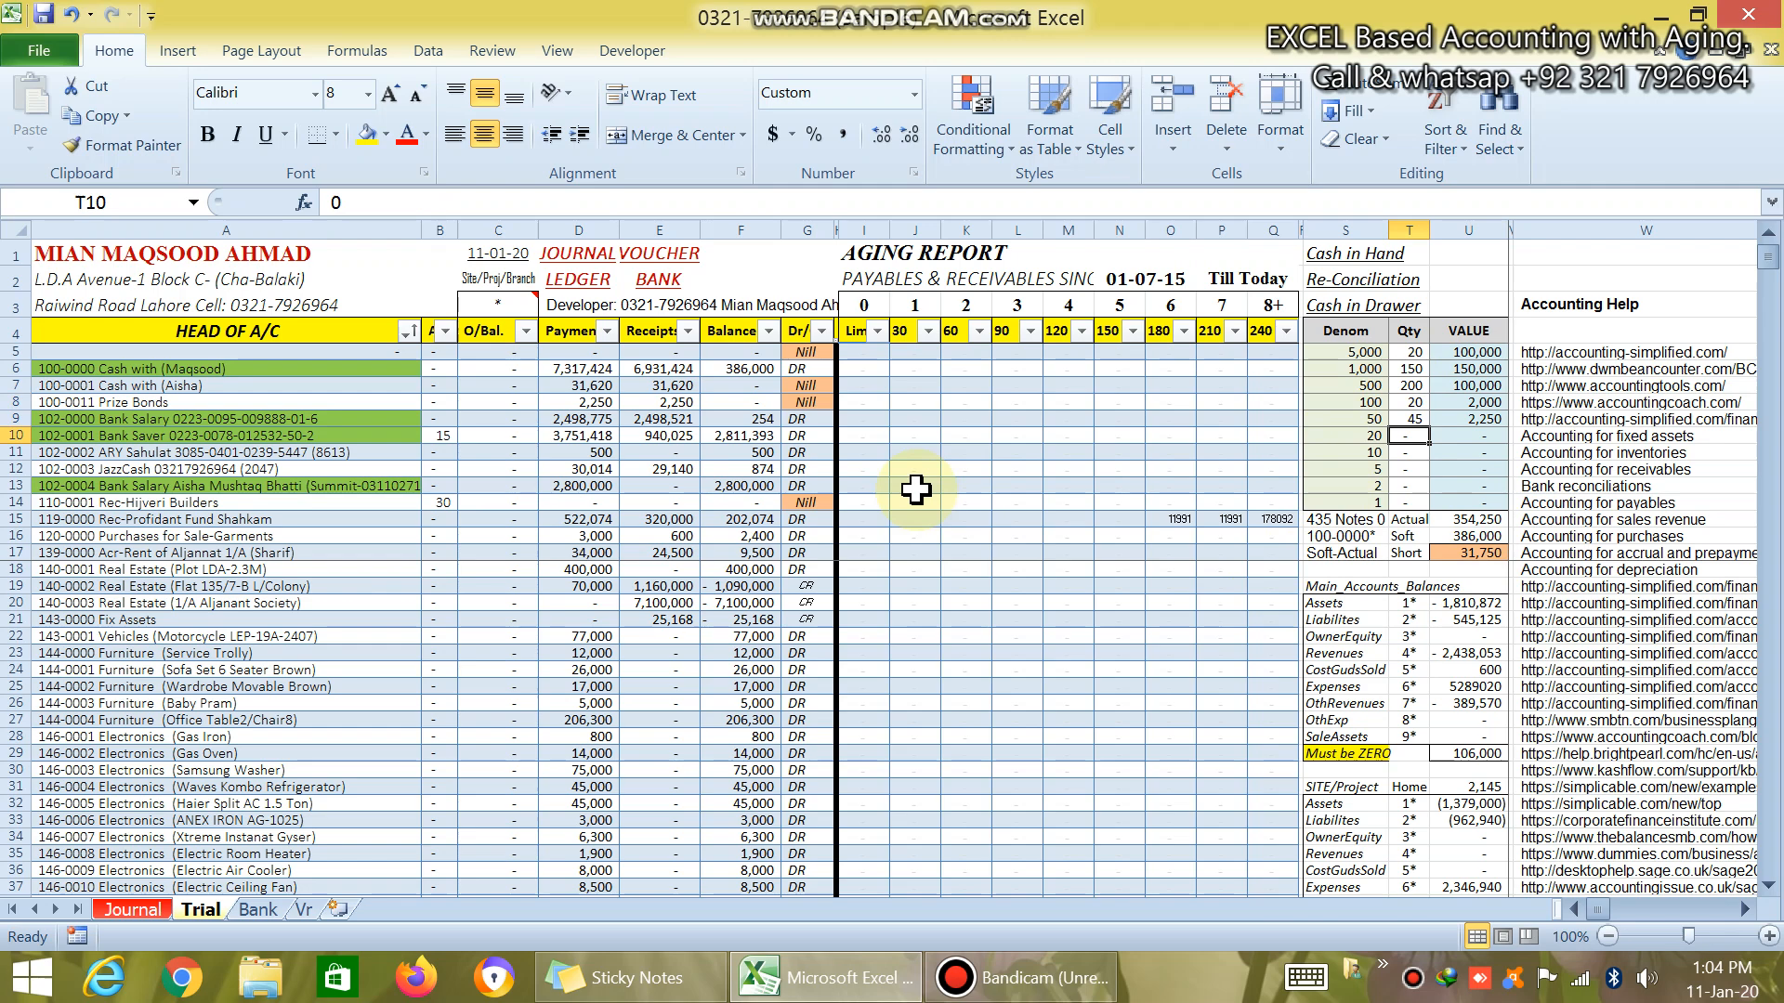
type("26")
key("Return")
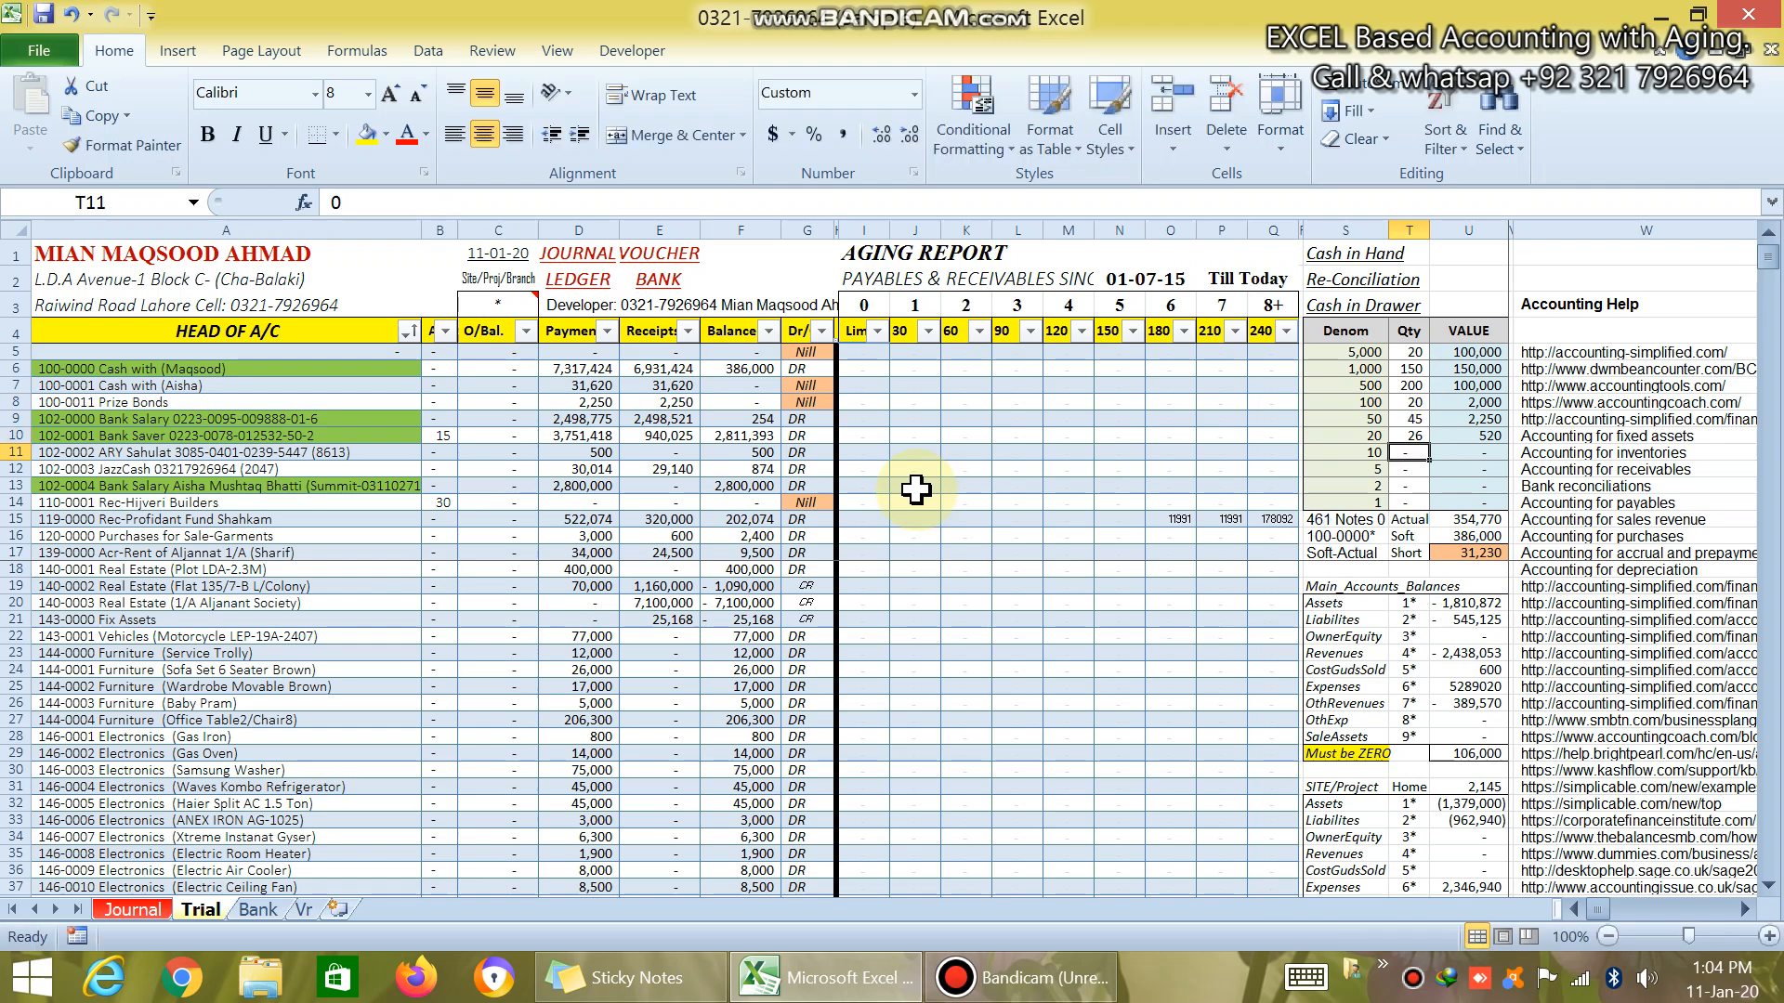
- Set the cash quantities to 45 for denomination 10, 20 for denomination 5, 40 for denomination 2 and 45 for denomination 1
type("45")
key("Return")
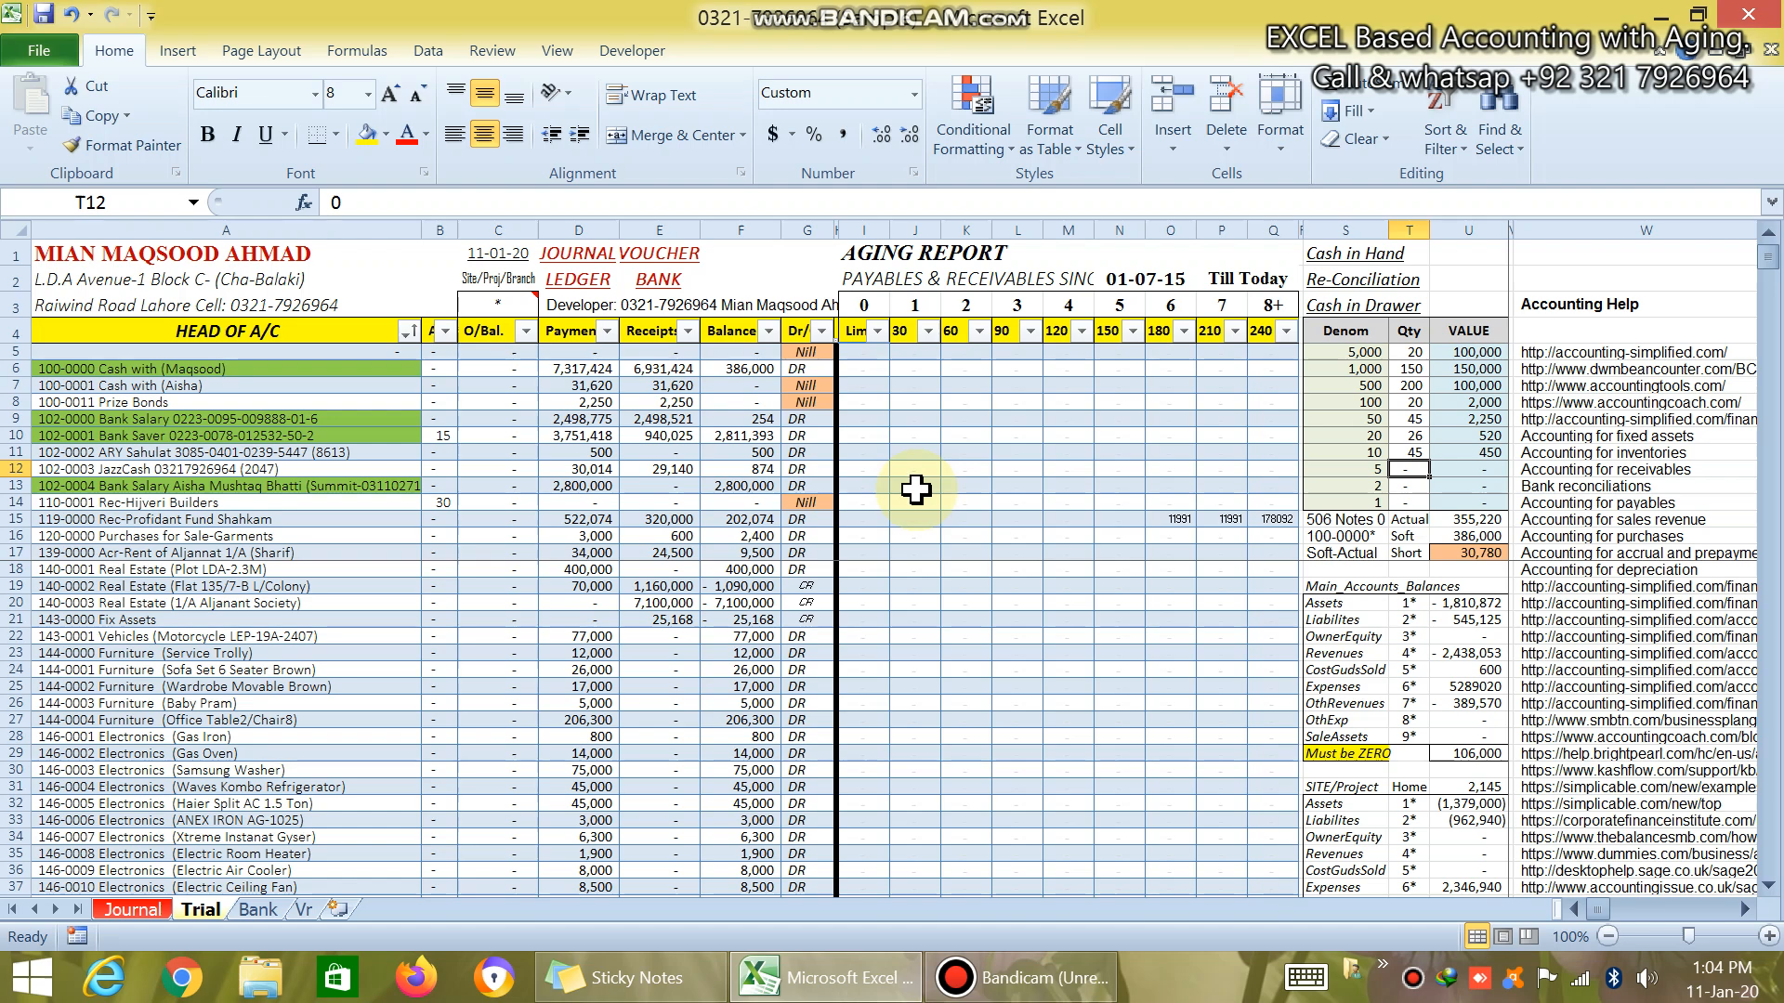
type("20")
key("Return")
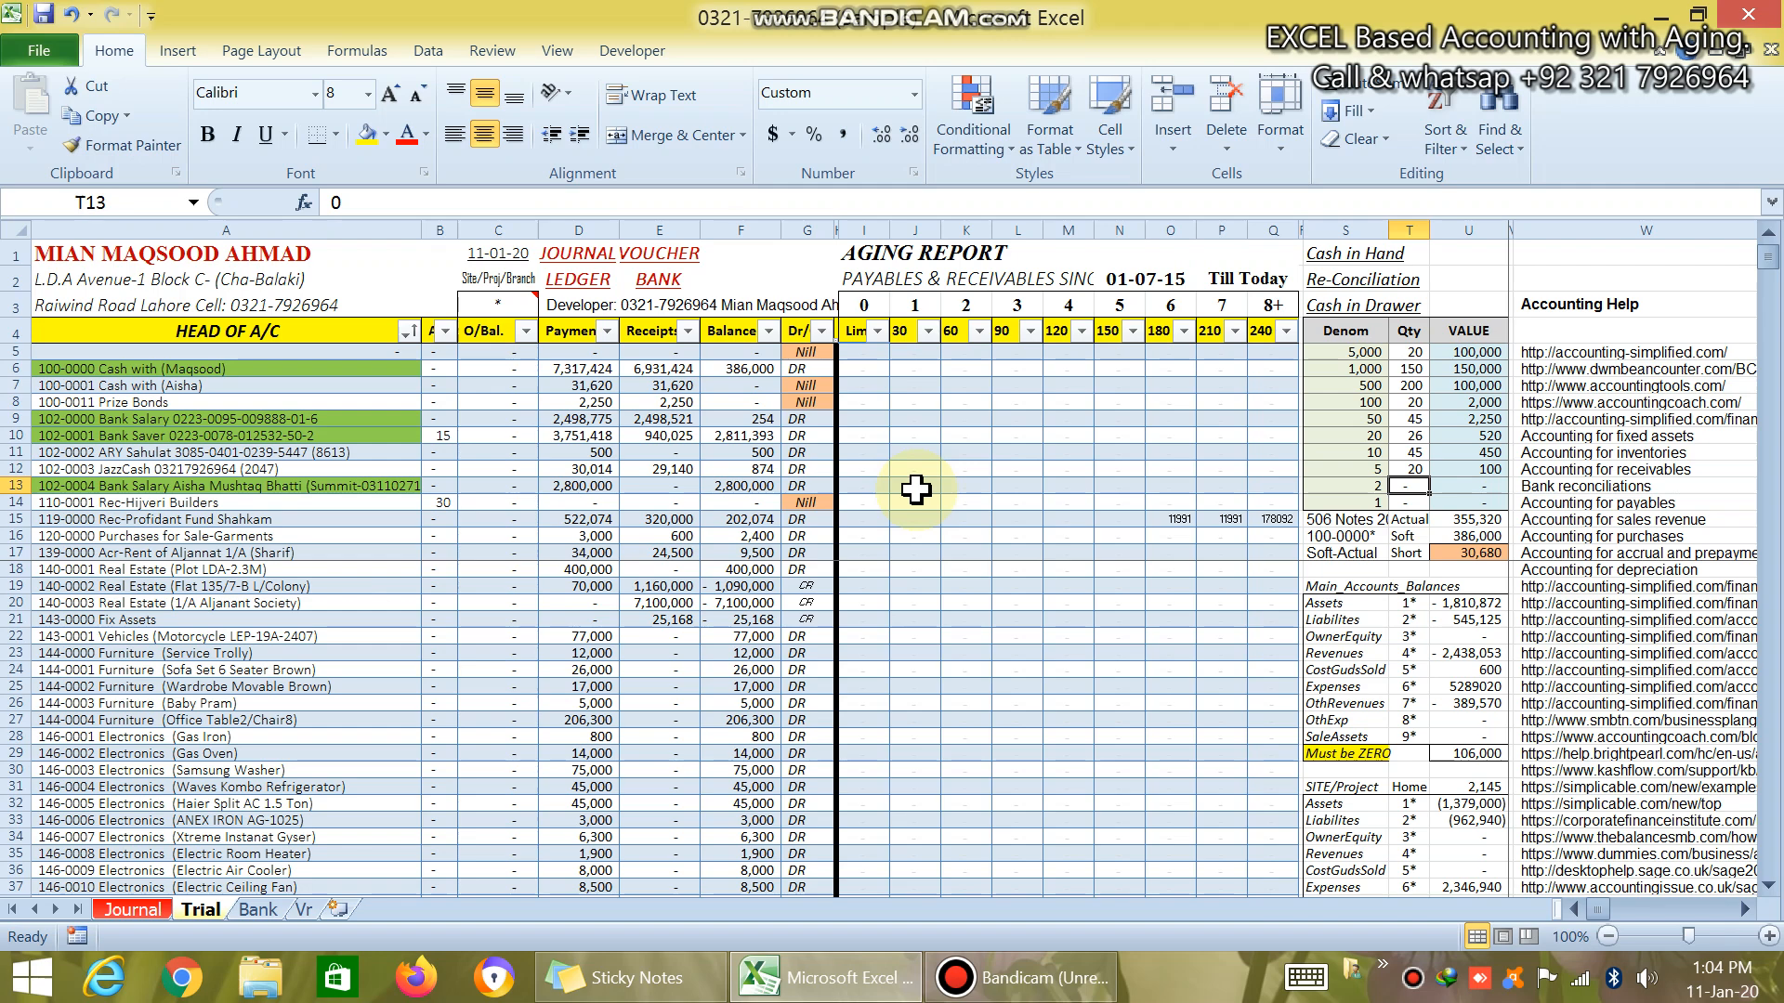
type("40")
key("Return")
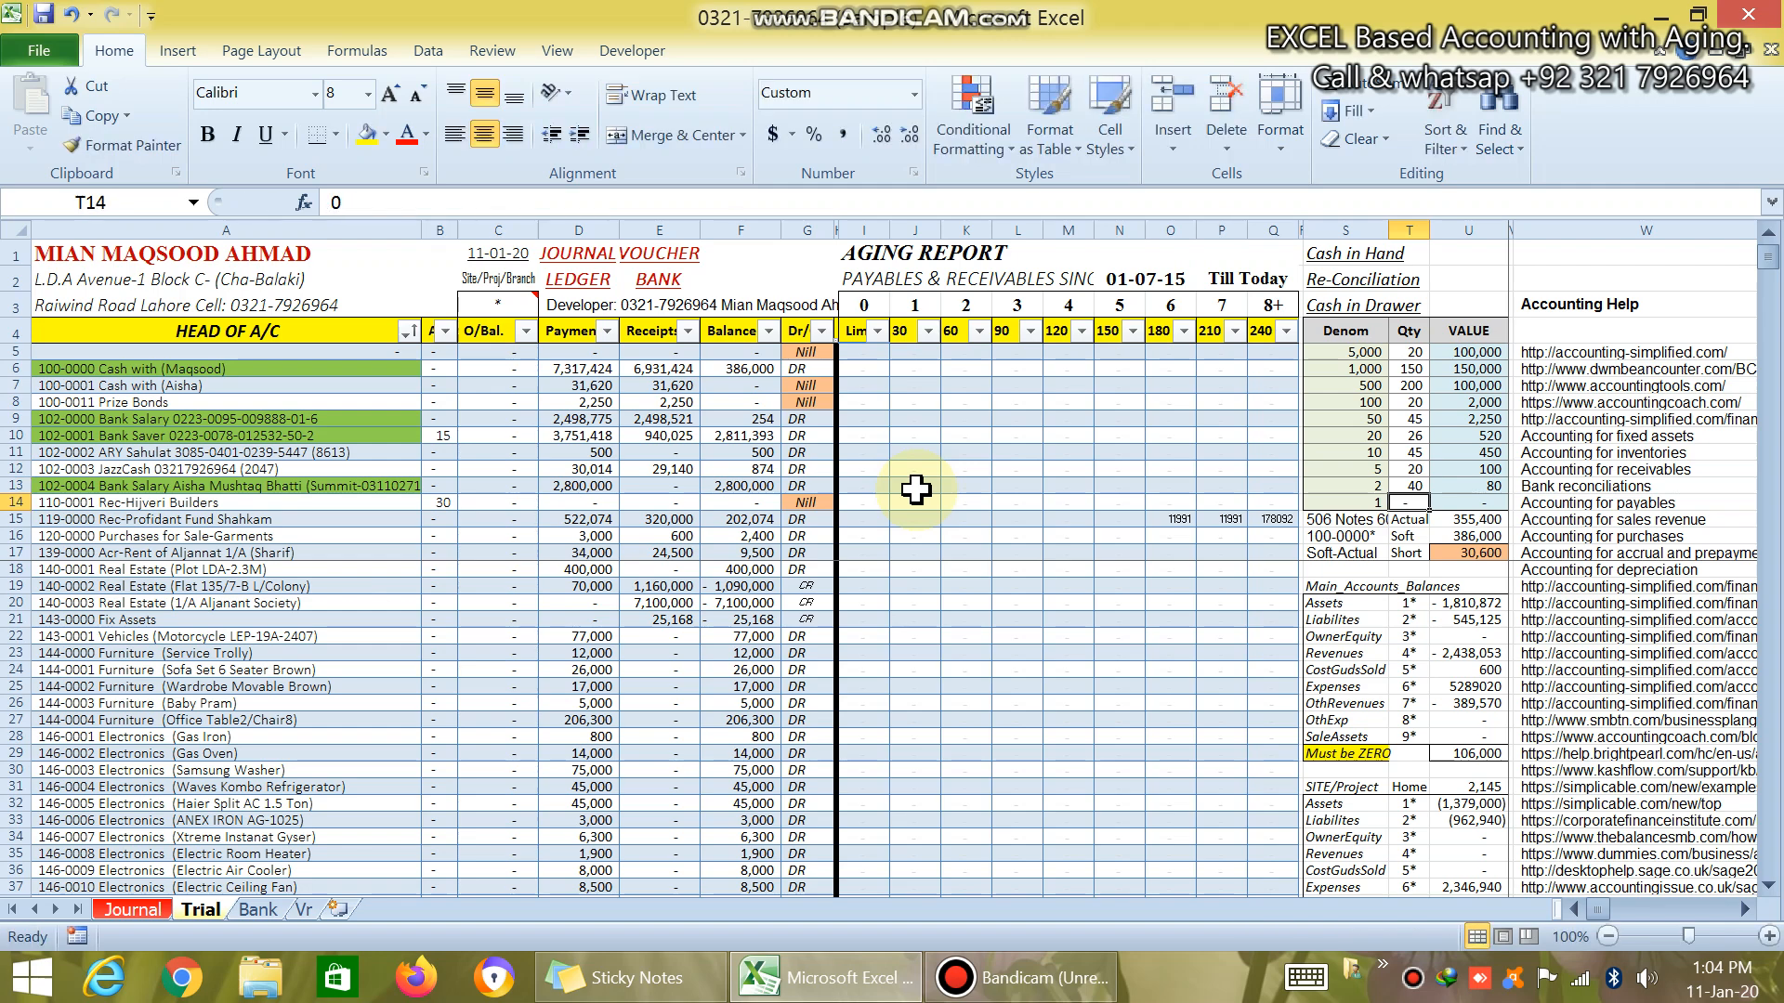
type("0")
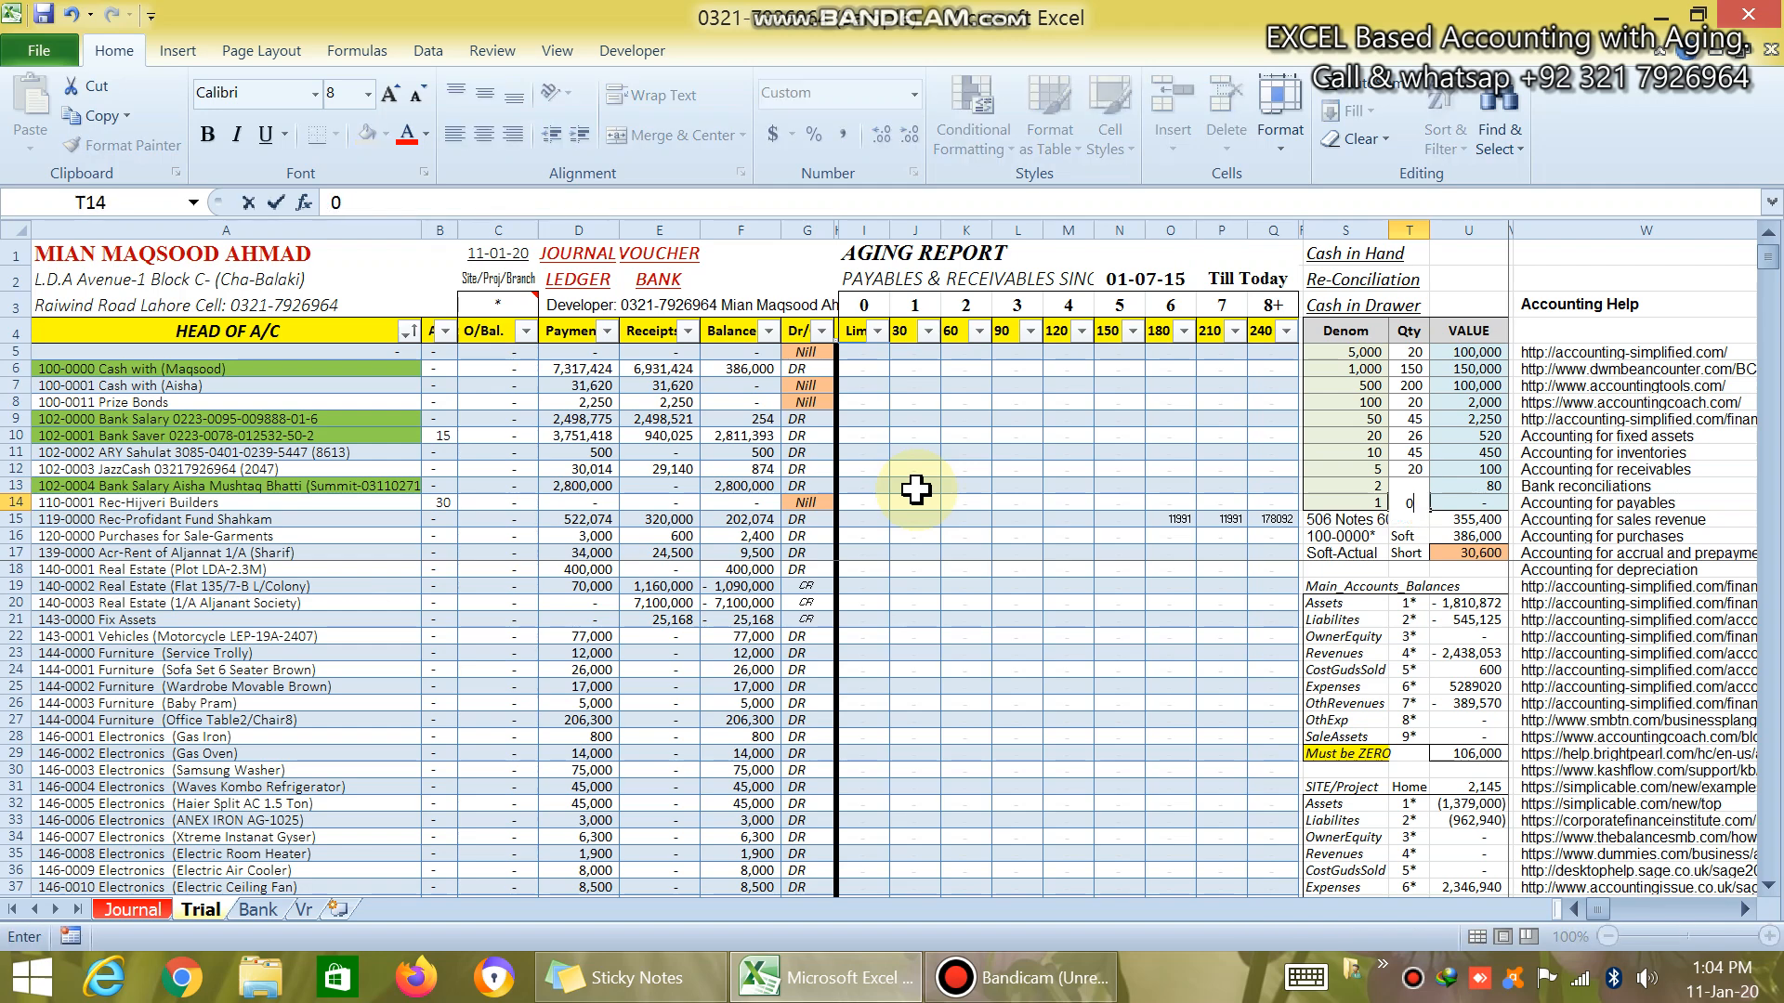
key("ctrl+Return")
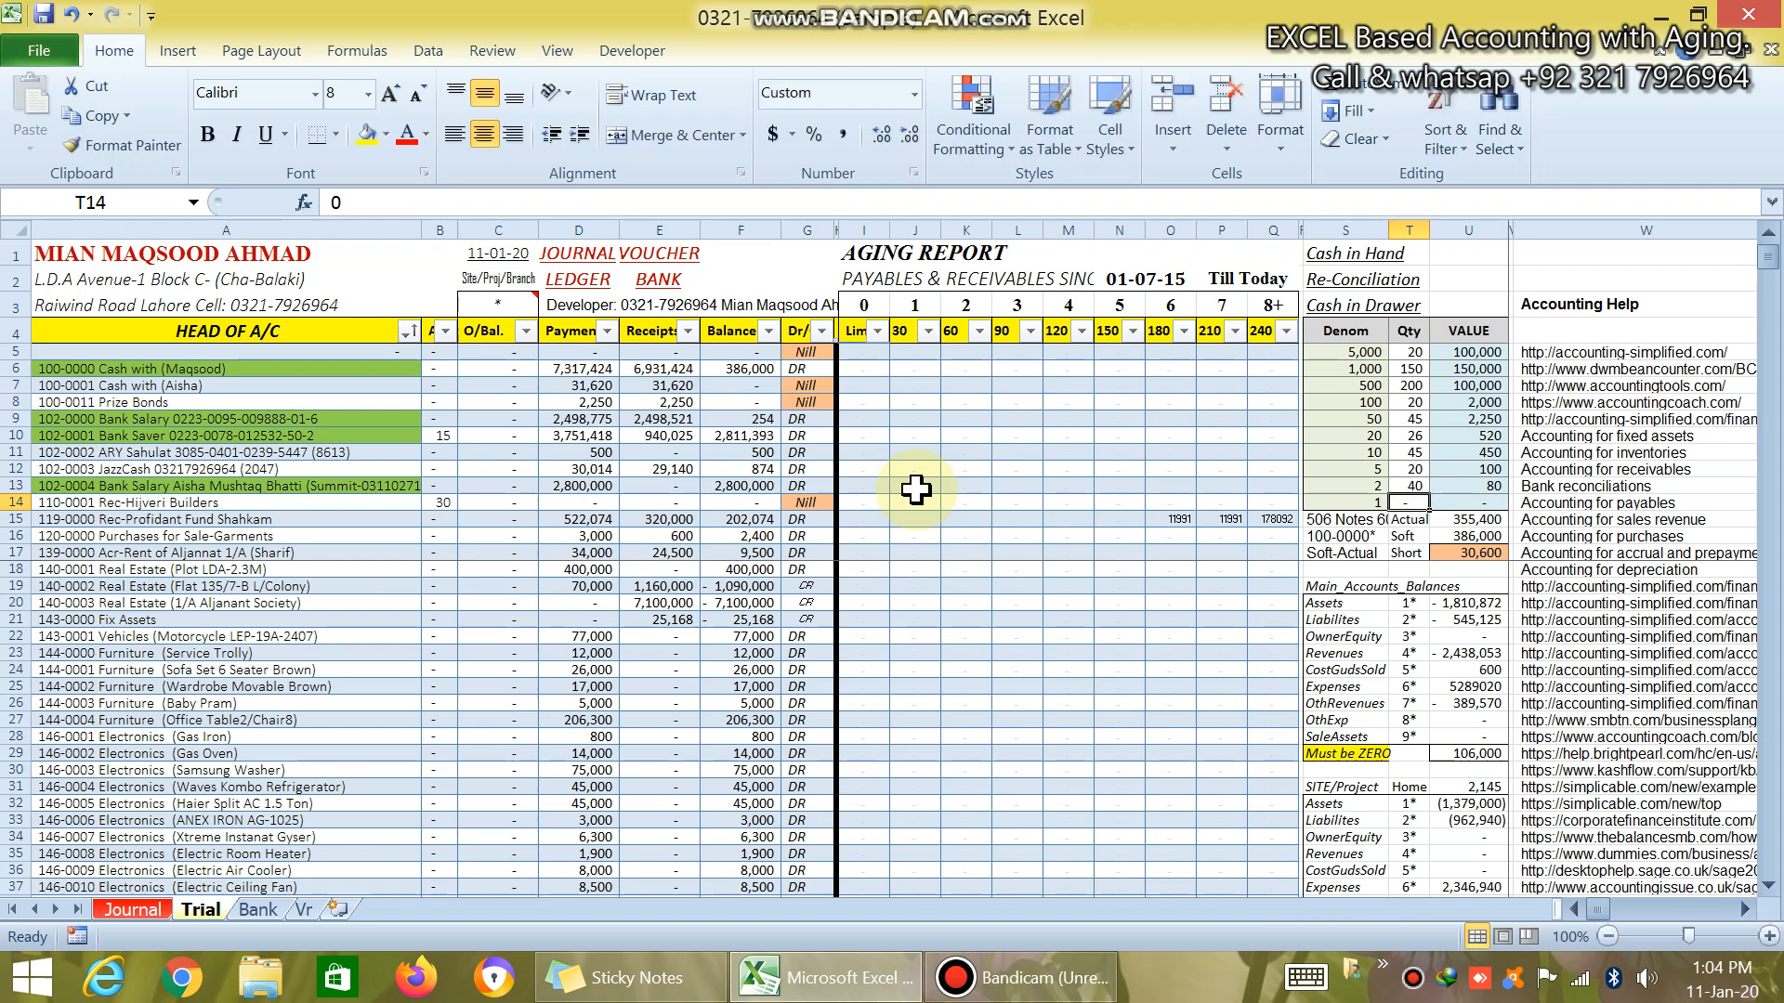
type("45")
key("Return")
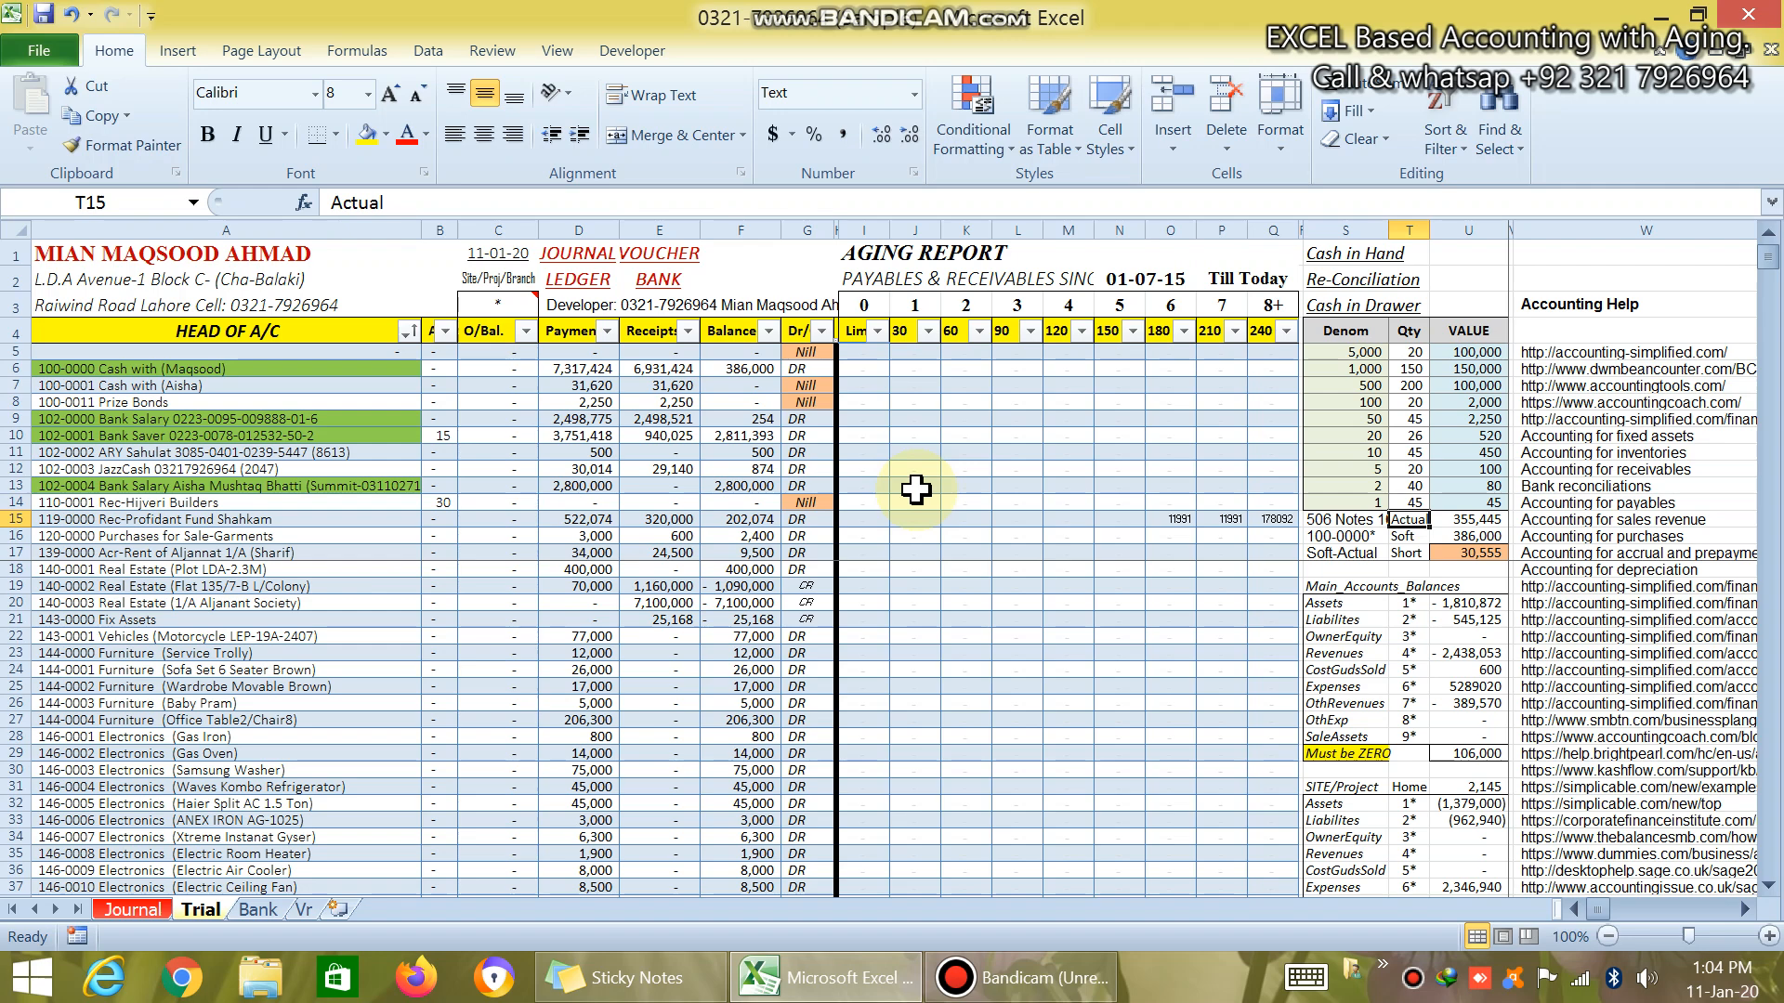
- Change the quantity for denomination 5 to 25 in the cash reconciliation table
key("Right")
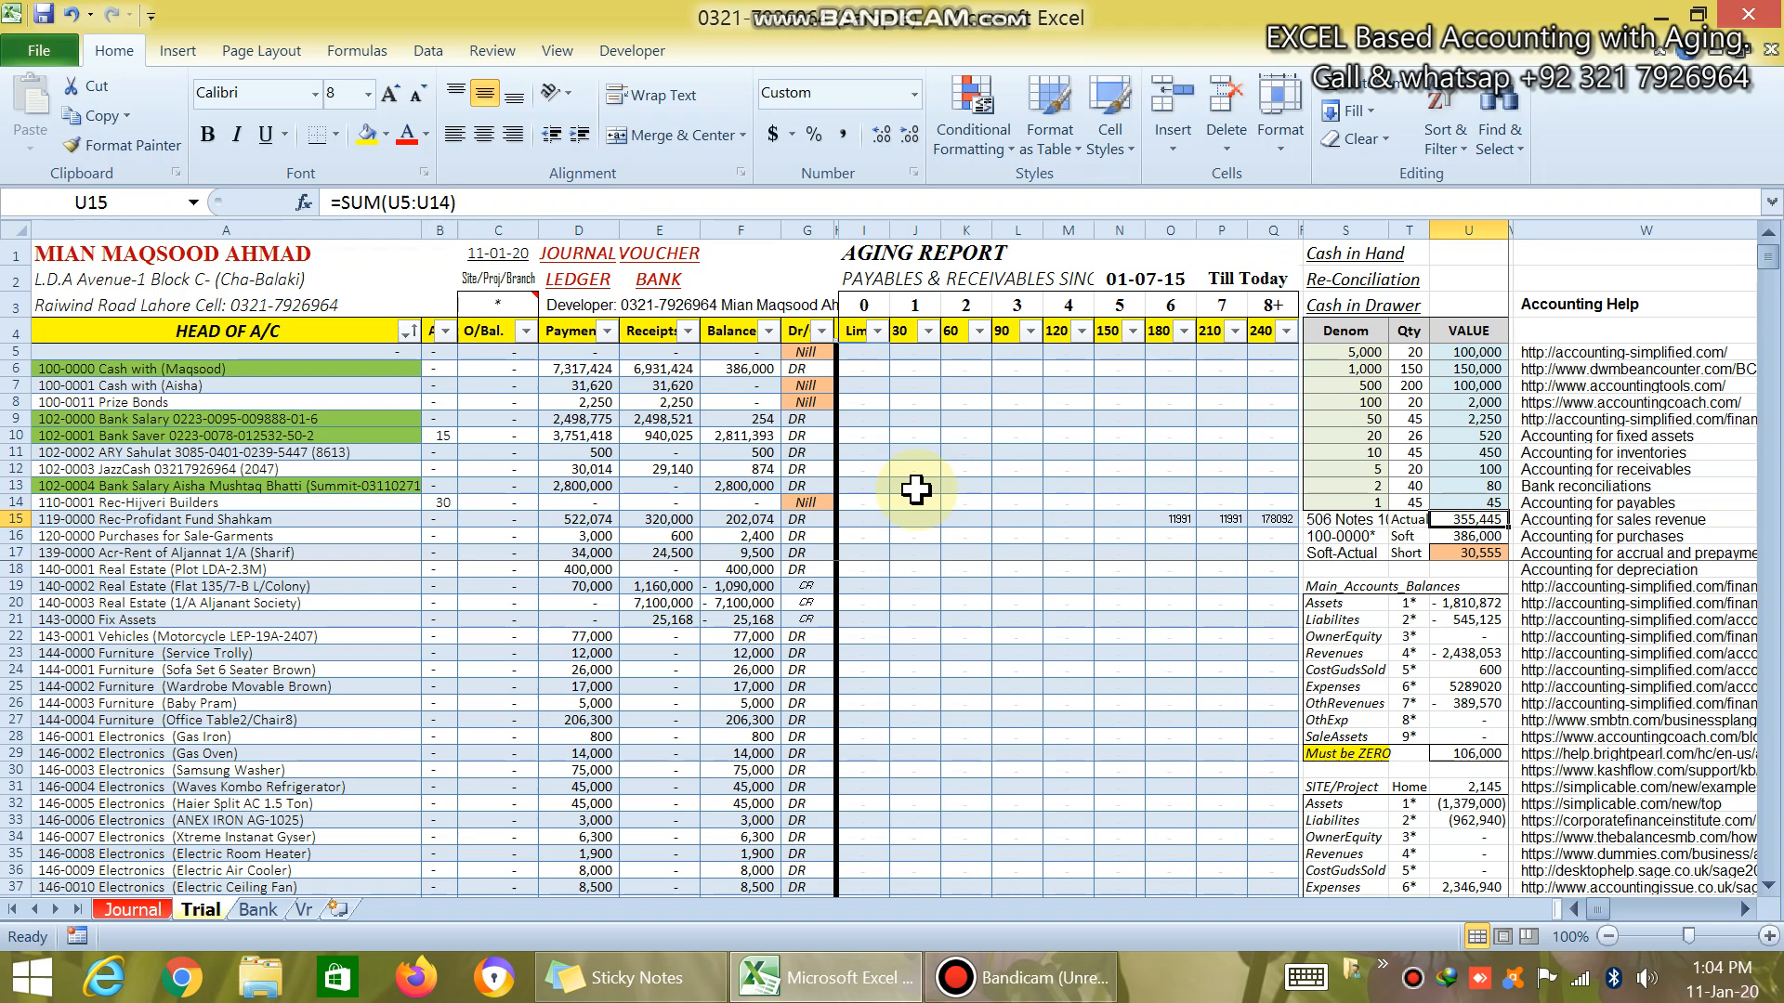
key("Up")
key("Left")
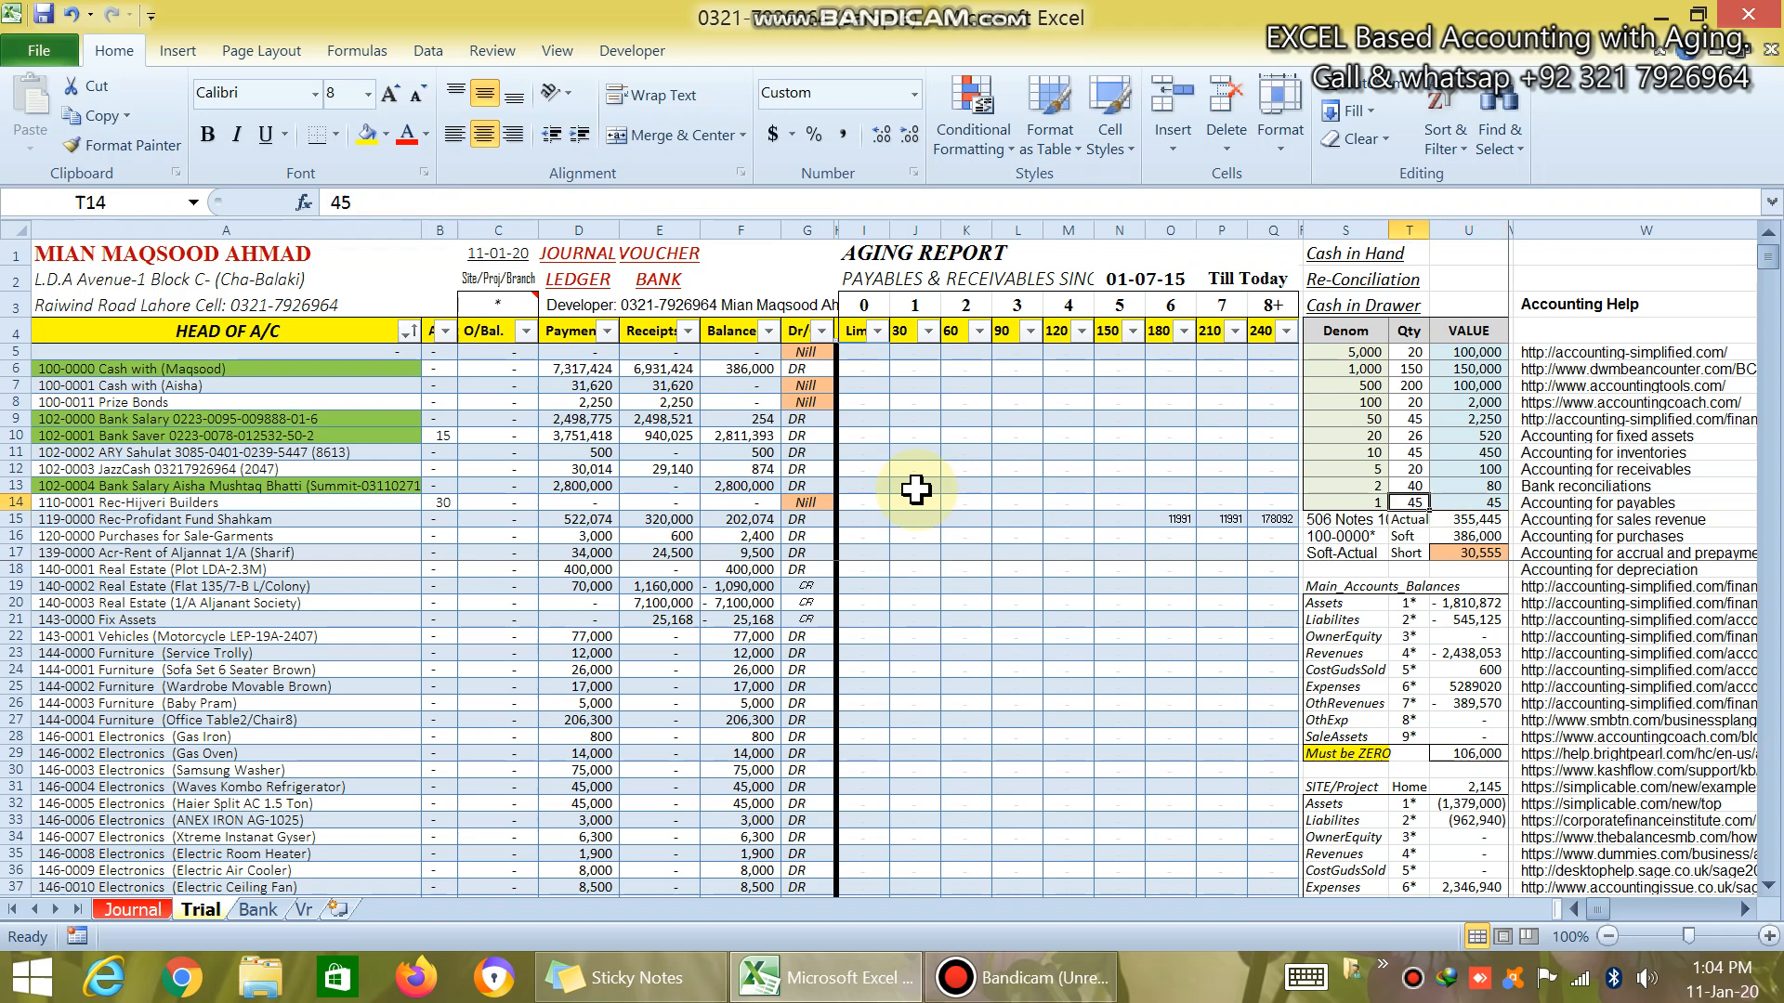
key("Up")
key("Up")
type("25")
key("Return")
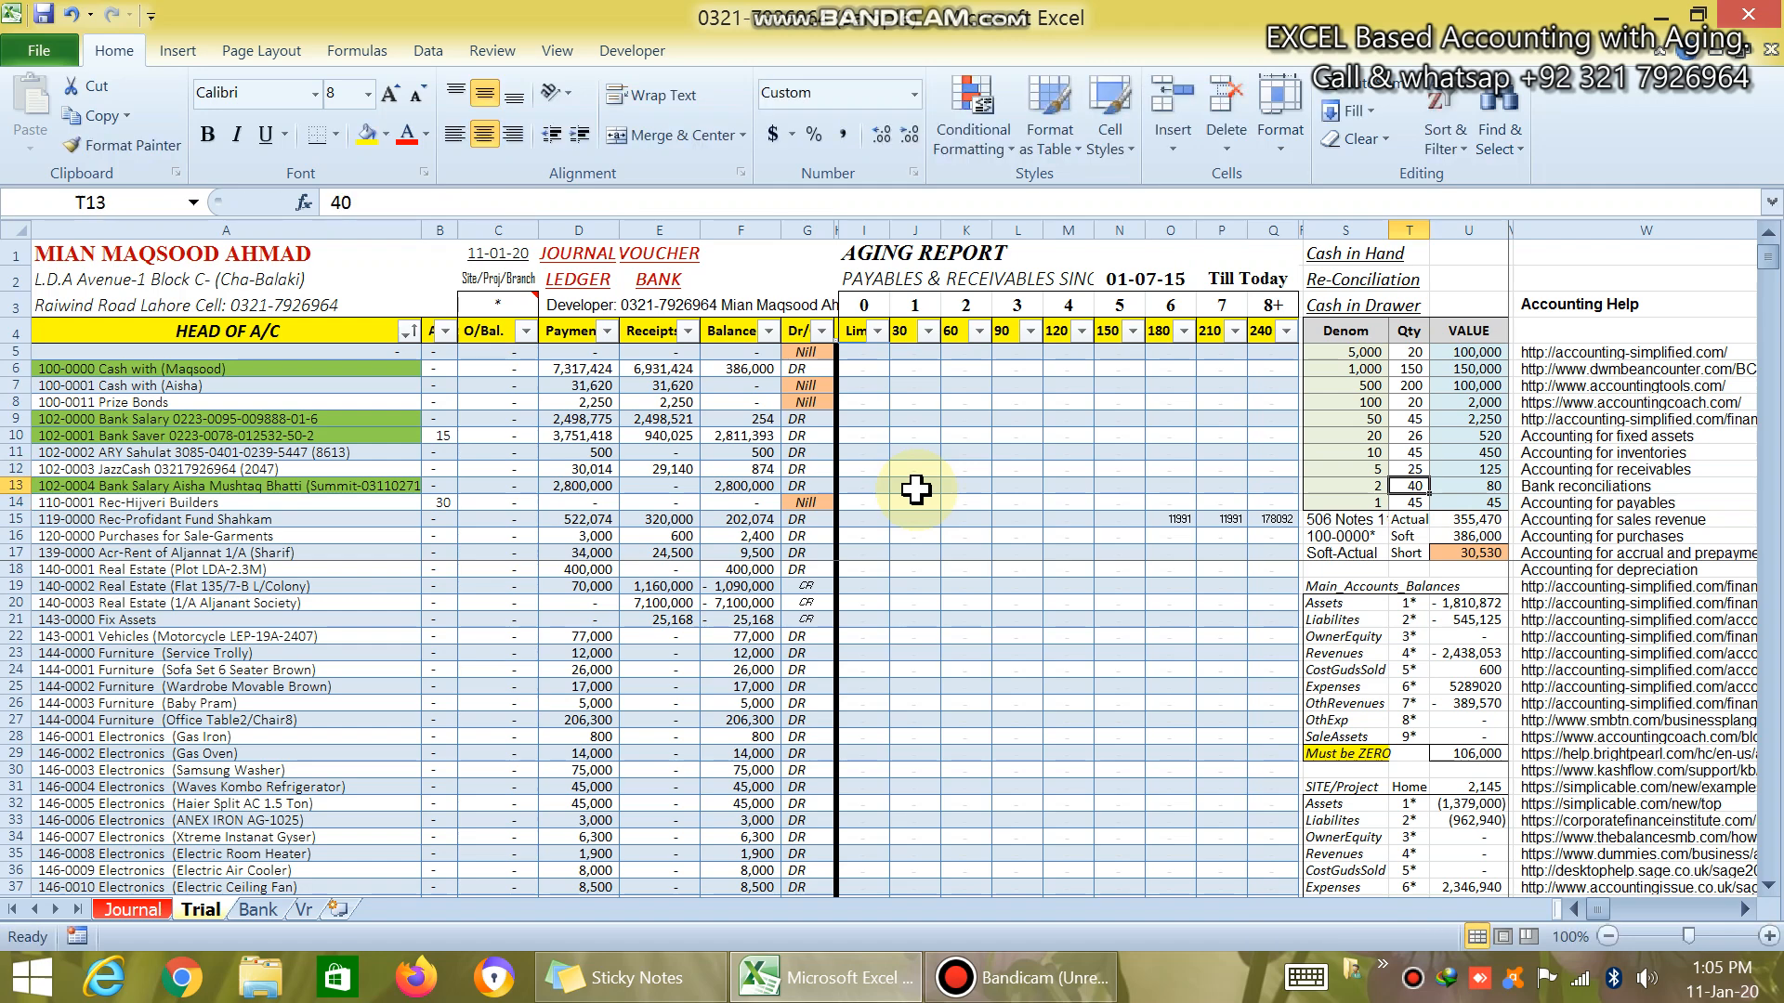
- Inspect the formulas behind the Actual, Soft and Short amounts in the cash reconciliation table
key("Down")
key("Down")
key("Right")
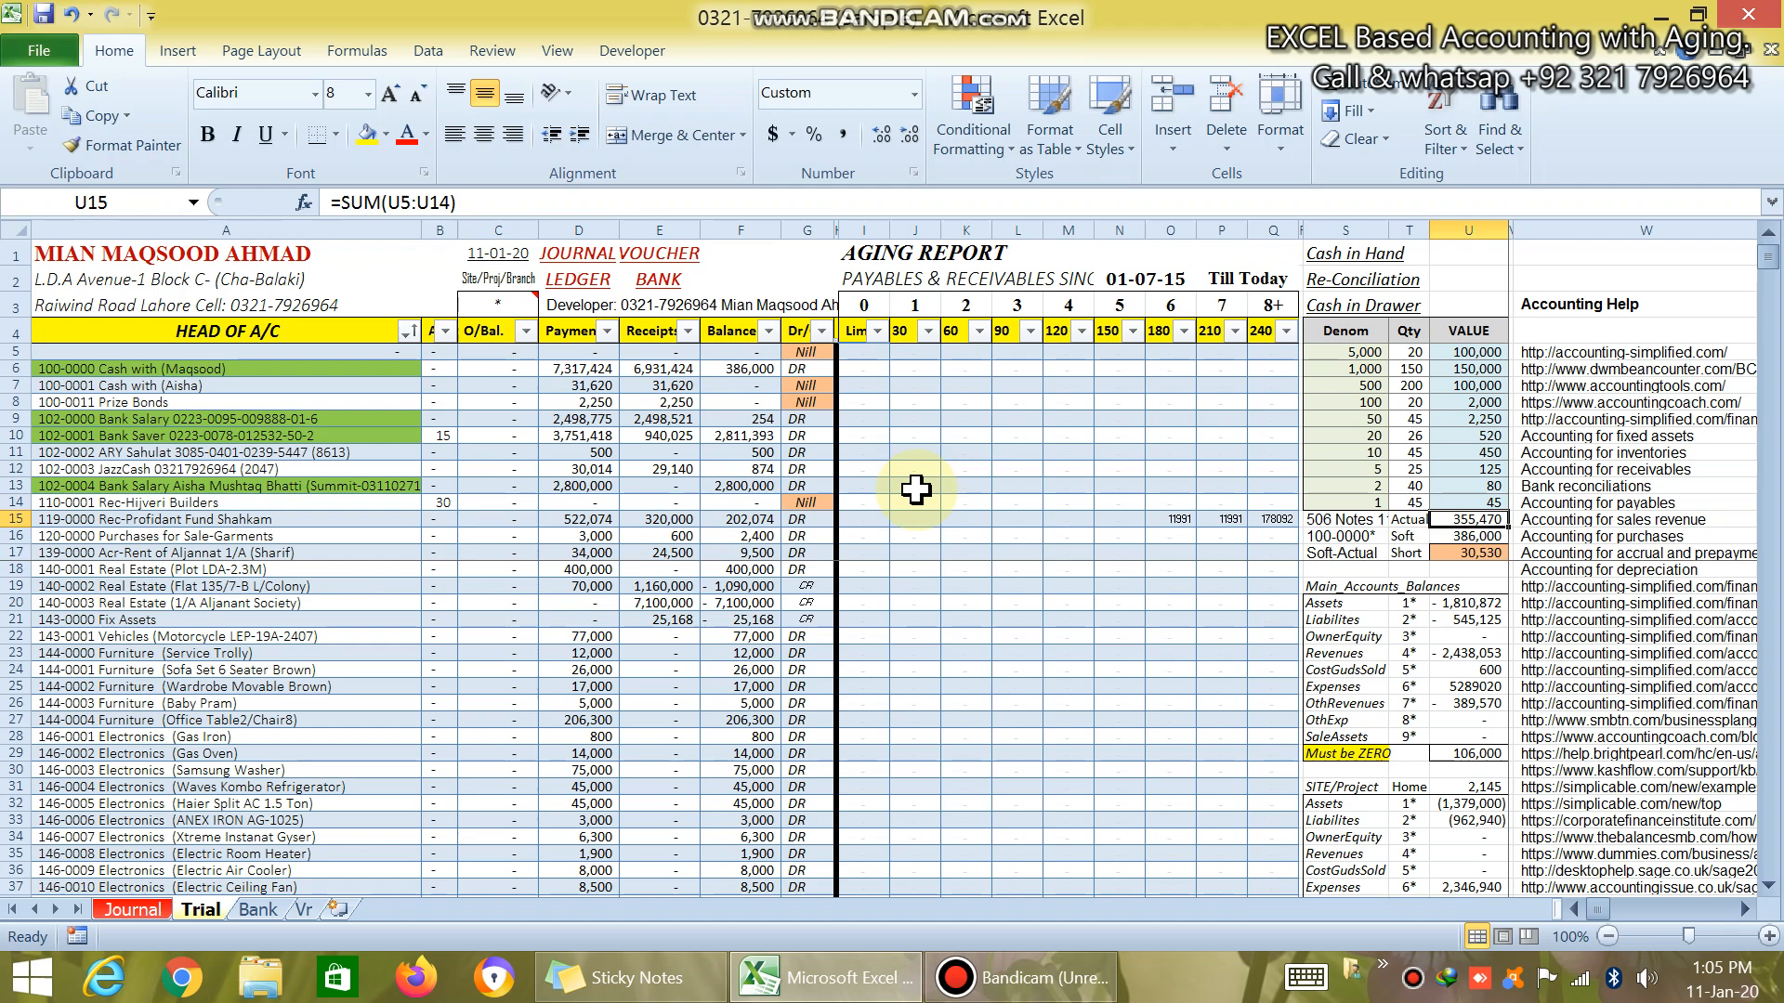
key("Down")
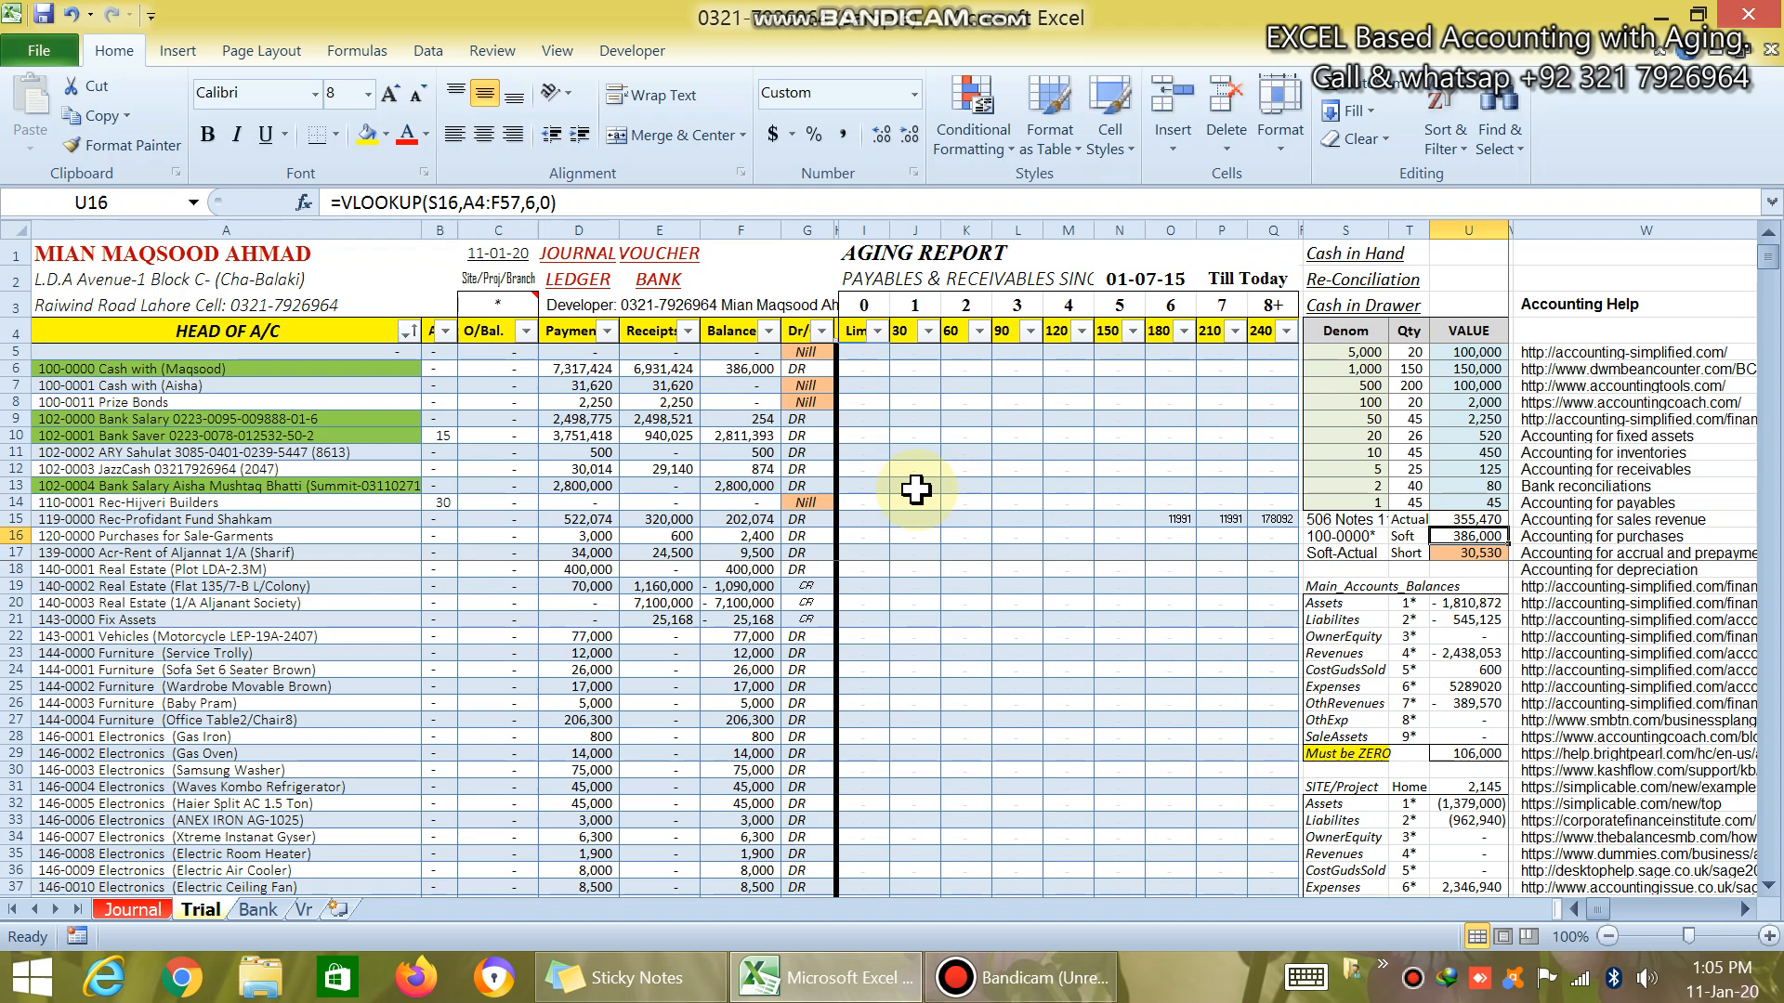
key("Down")
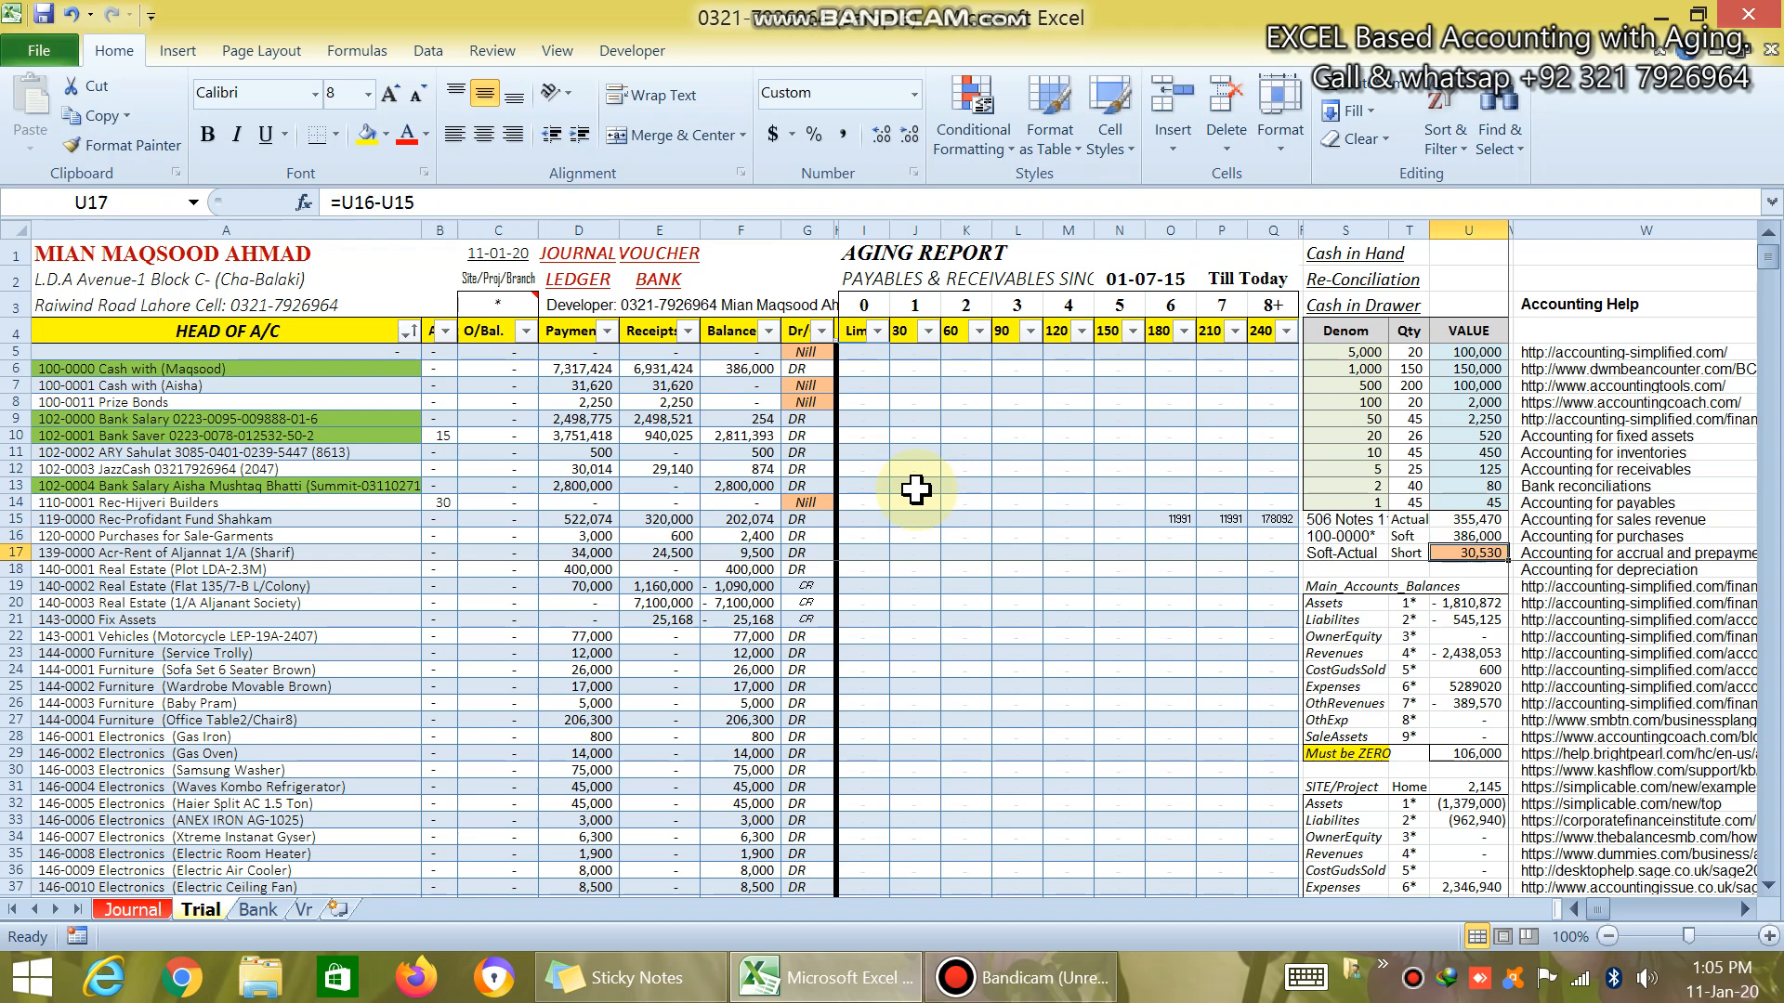
key("Left")
key("Right")
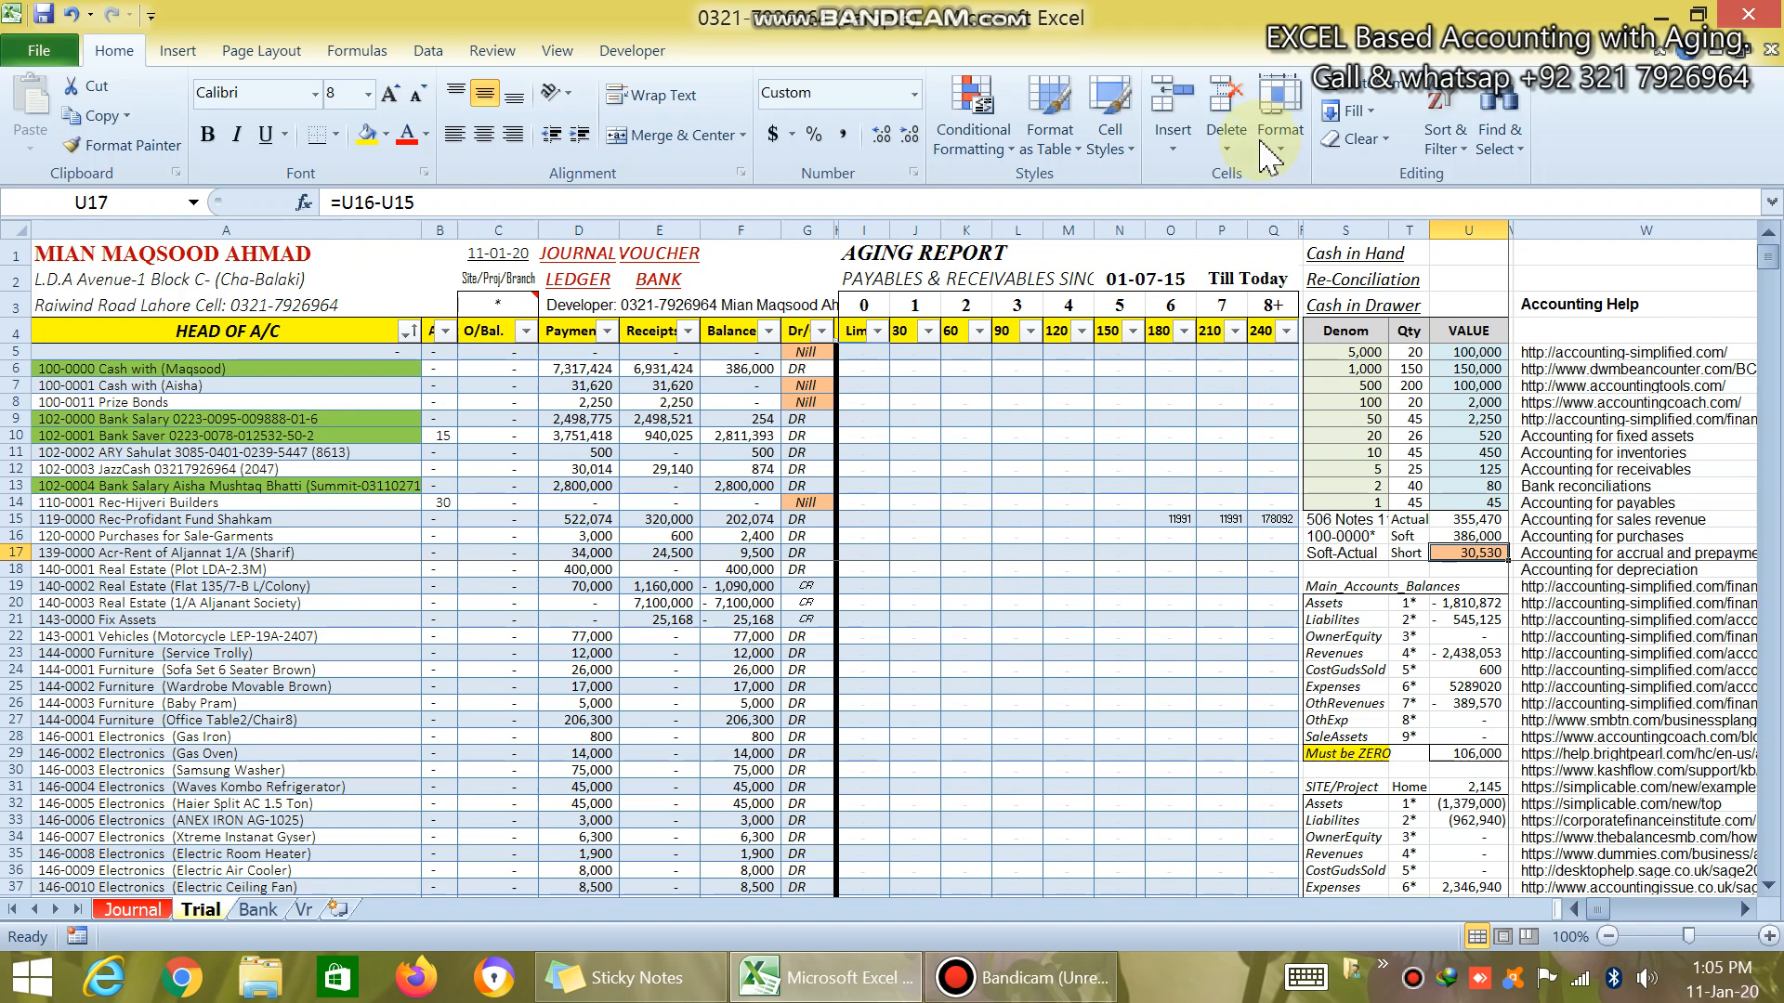
- Open the Journal sheet and examine the Cash-Soft, Cash-Hard and Short figures above the AMOUNT column
left_click(588, 256)
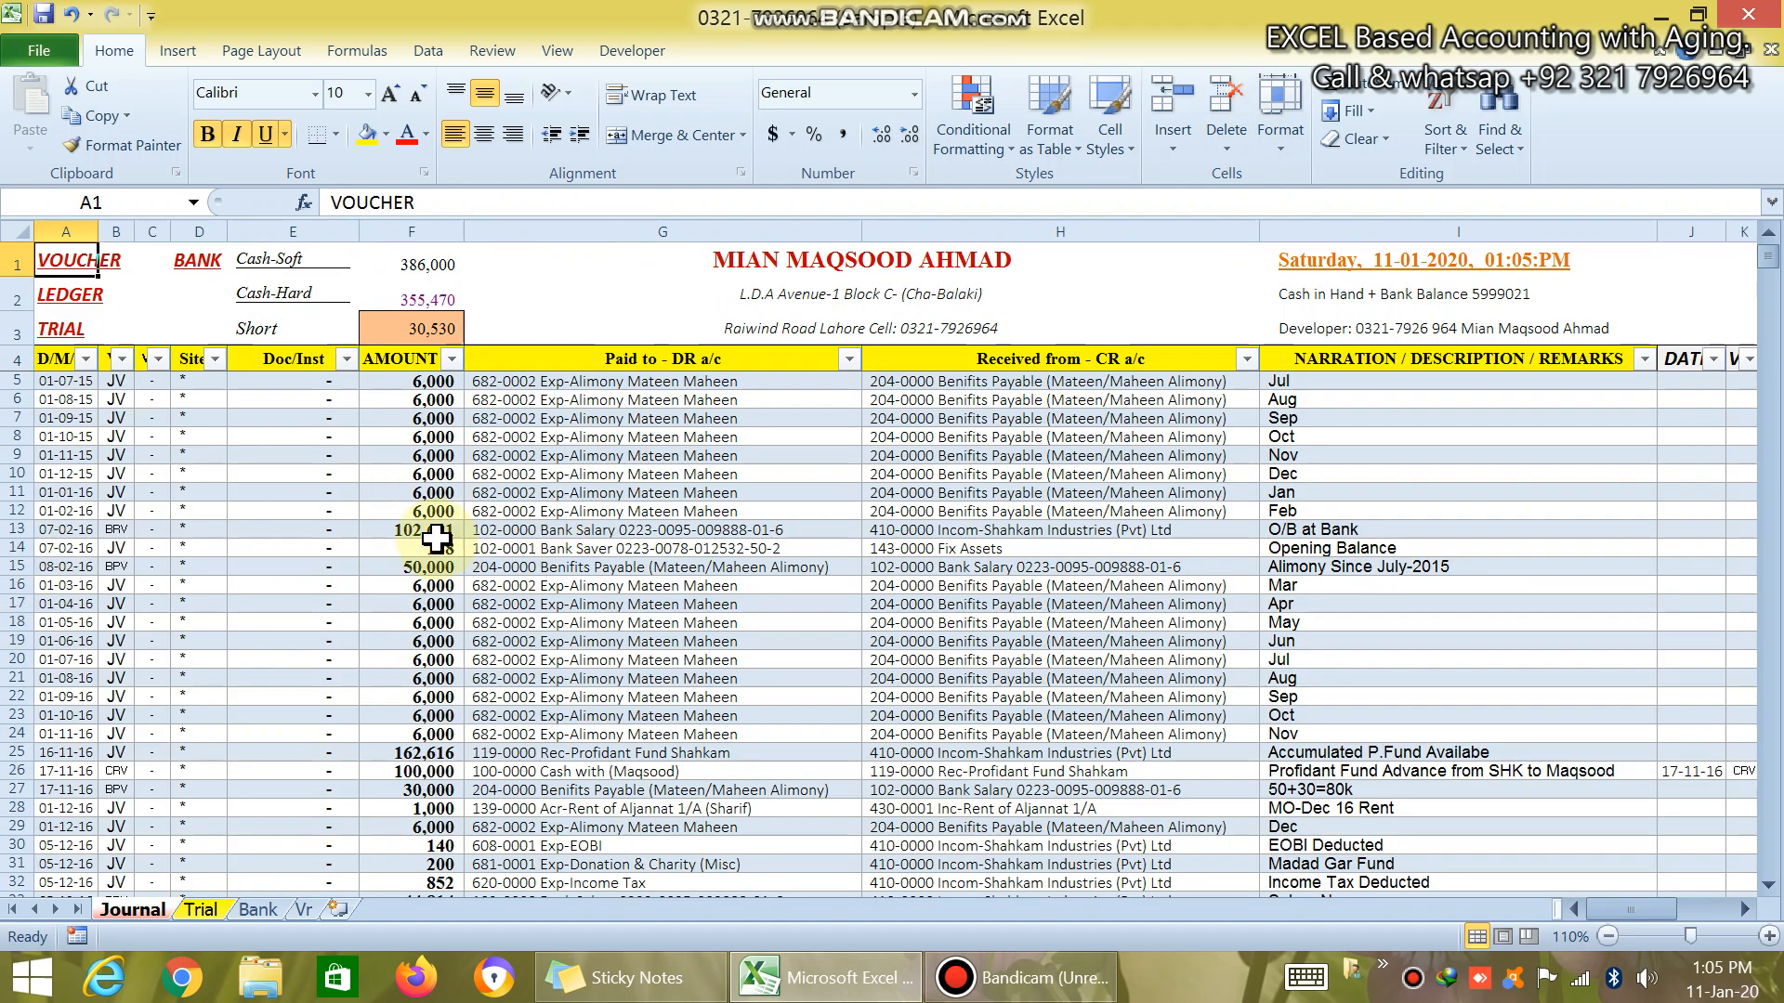
left_click(434, 547)
key("Up")
key("Up")
key("Up")
key("Up")
key("Up")
key("Up")
key("Up")
key("Up")
key("Up")
key("Up")
key("Up")
key("Down")
key("Down")
key("Down")
key("Down")
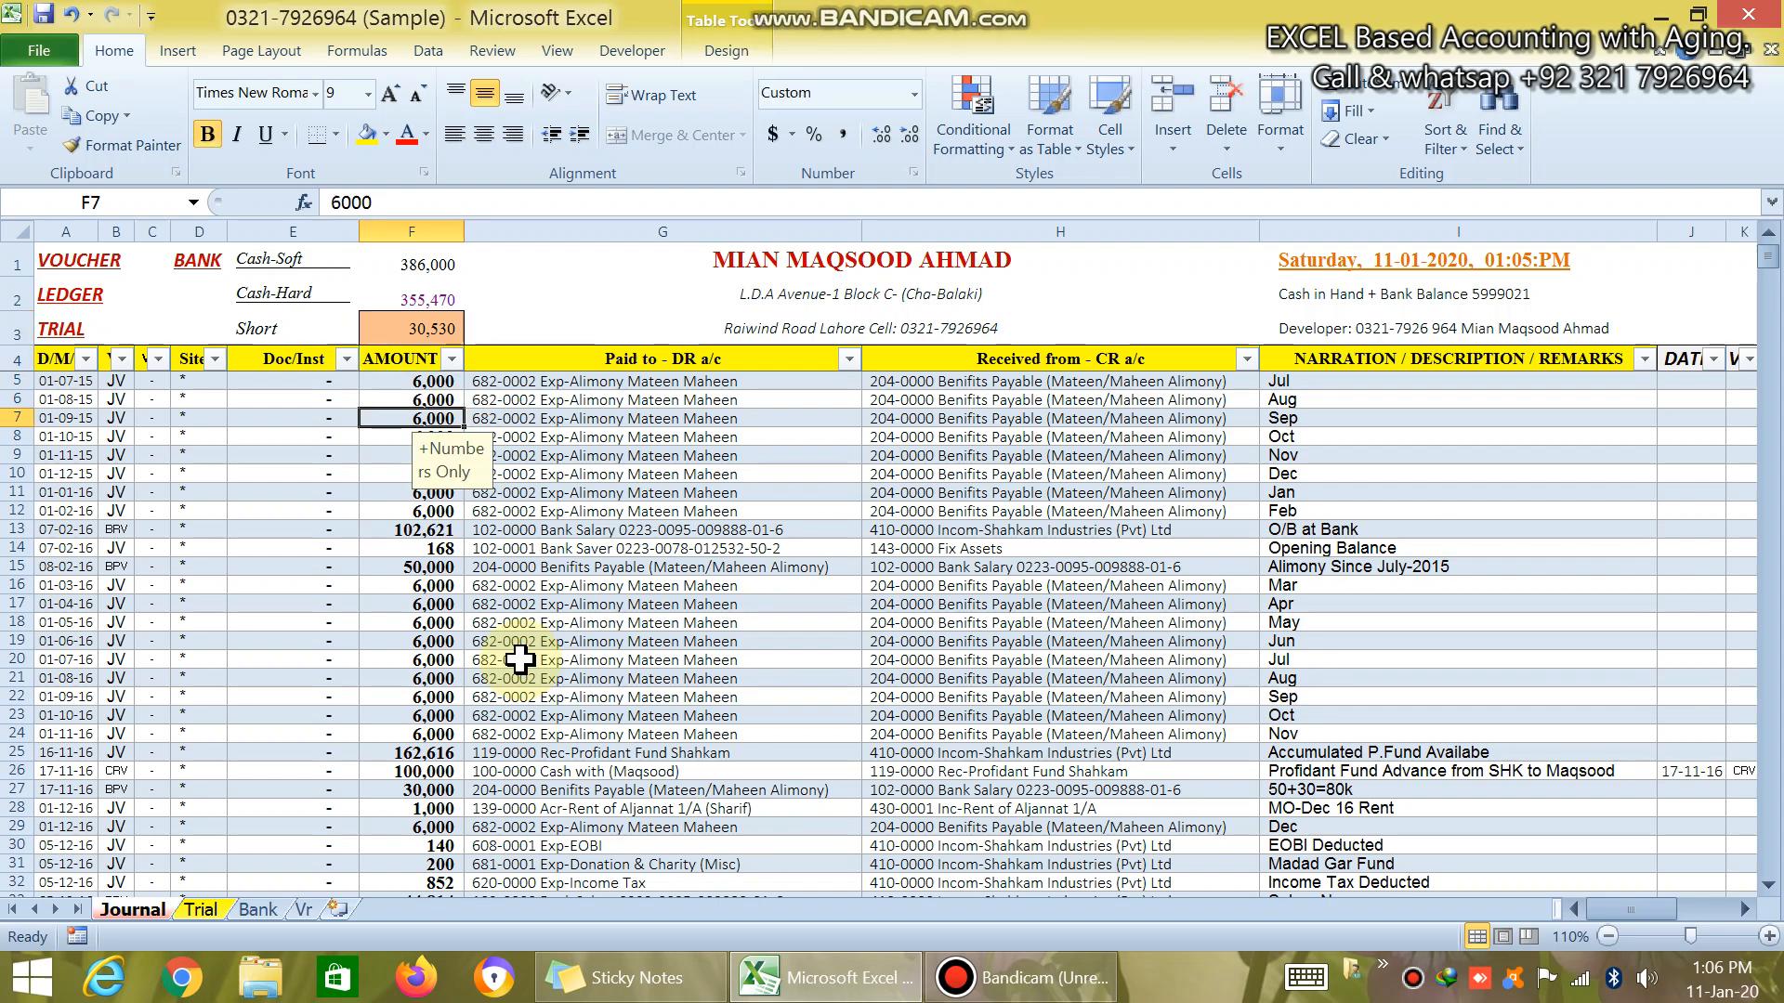
- Examine the last Journal entries and the blank rows beneath them along the AMOUNT column
key("ctrl+Down")
key("Down")
key("Down")
key("Down")
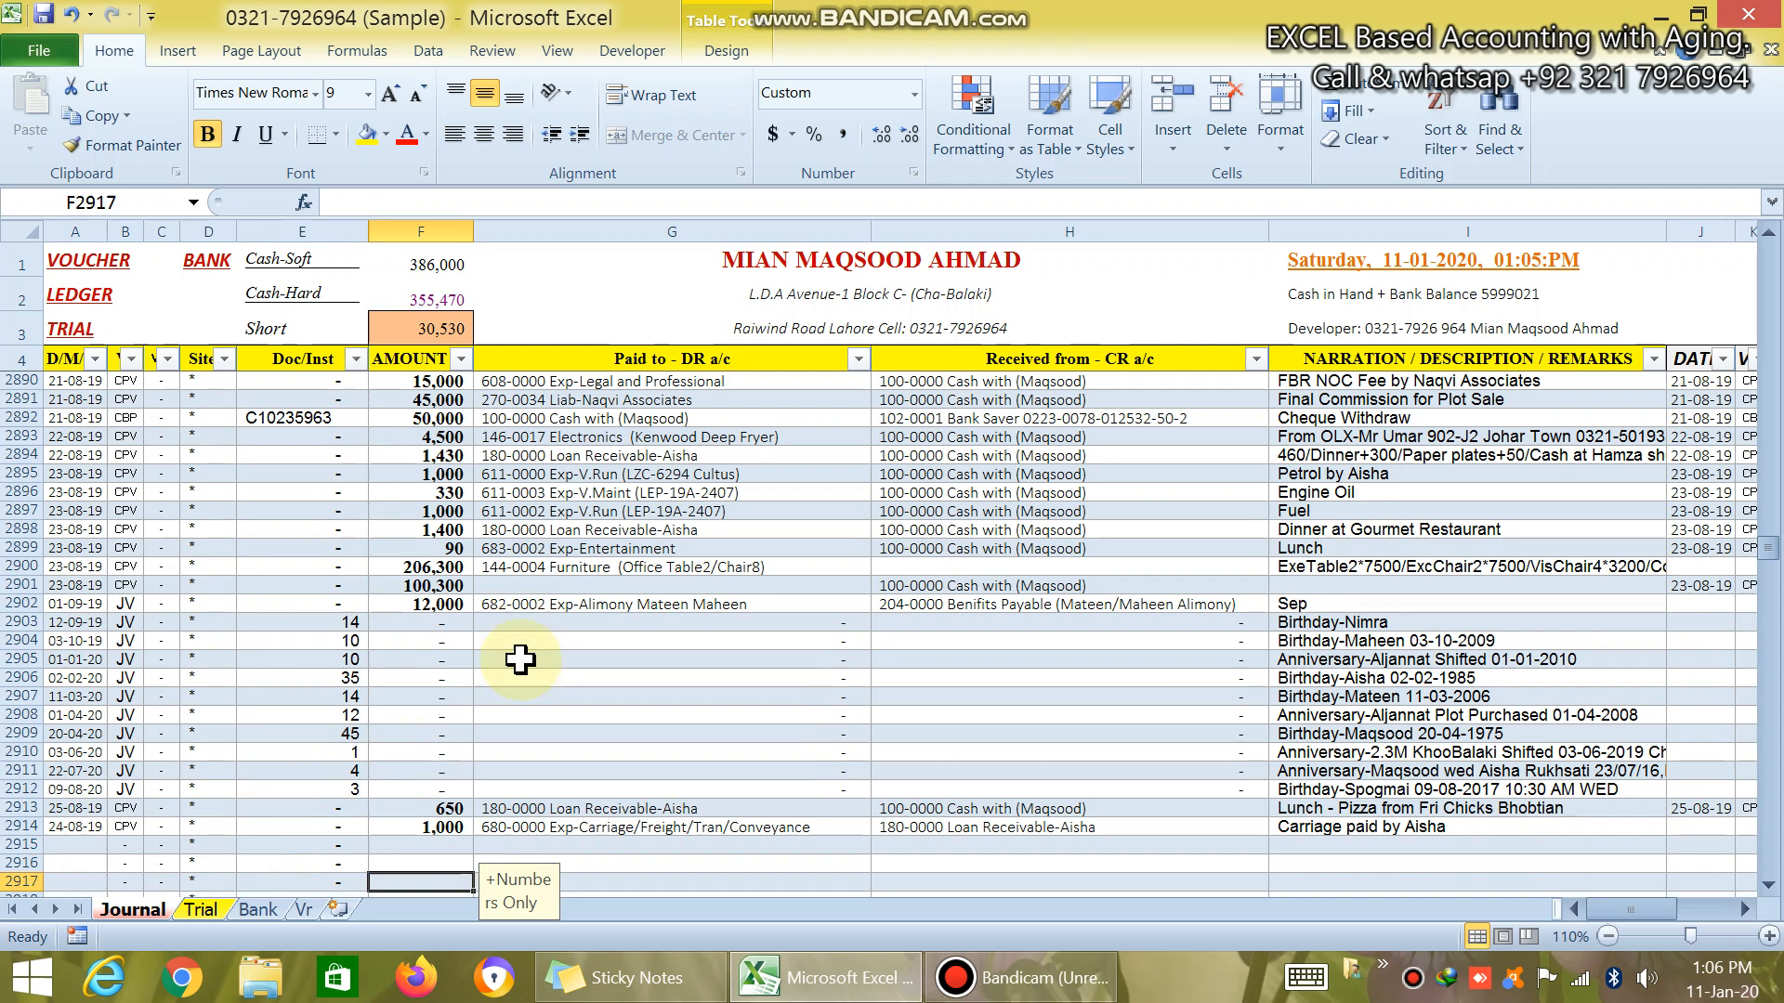
key("Down")
key("Down")
key("Down")
key("Down")
key("Down")
key("Down")
key("Down")
key("Down")
key("Down")
key("Down")
key("Down")
key("Down")
key("Down")
key("Down")
key("Down")
key("Down")
key("Down")
key("Down")
key("Down")
key("Down")
key("Up")
key("Up")
key("Up")
key("Up")
key("Up")
key("Up")
key("Up")
key("Up")
key("Up")
key("Up")
key("Up")
key("Up")
key("Up")
key("Up")
key("Up")
key("Up")
key("Up")
key("Up")
key("Up")
key("Up")
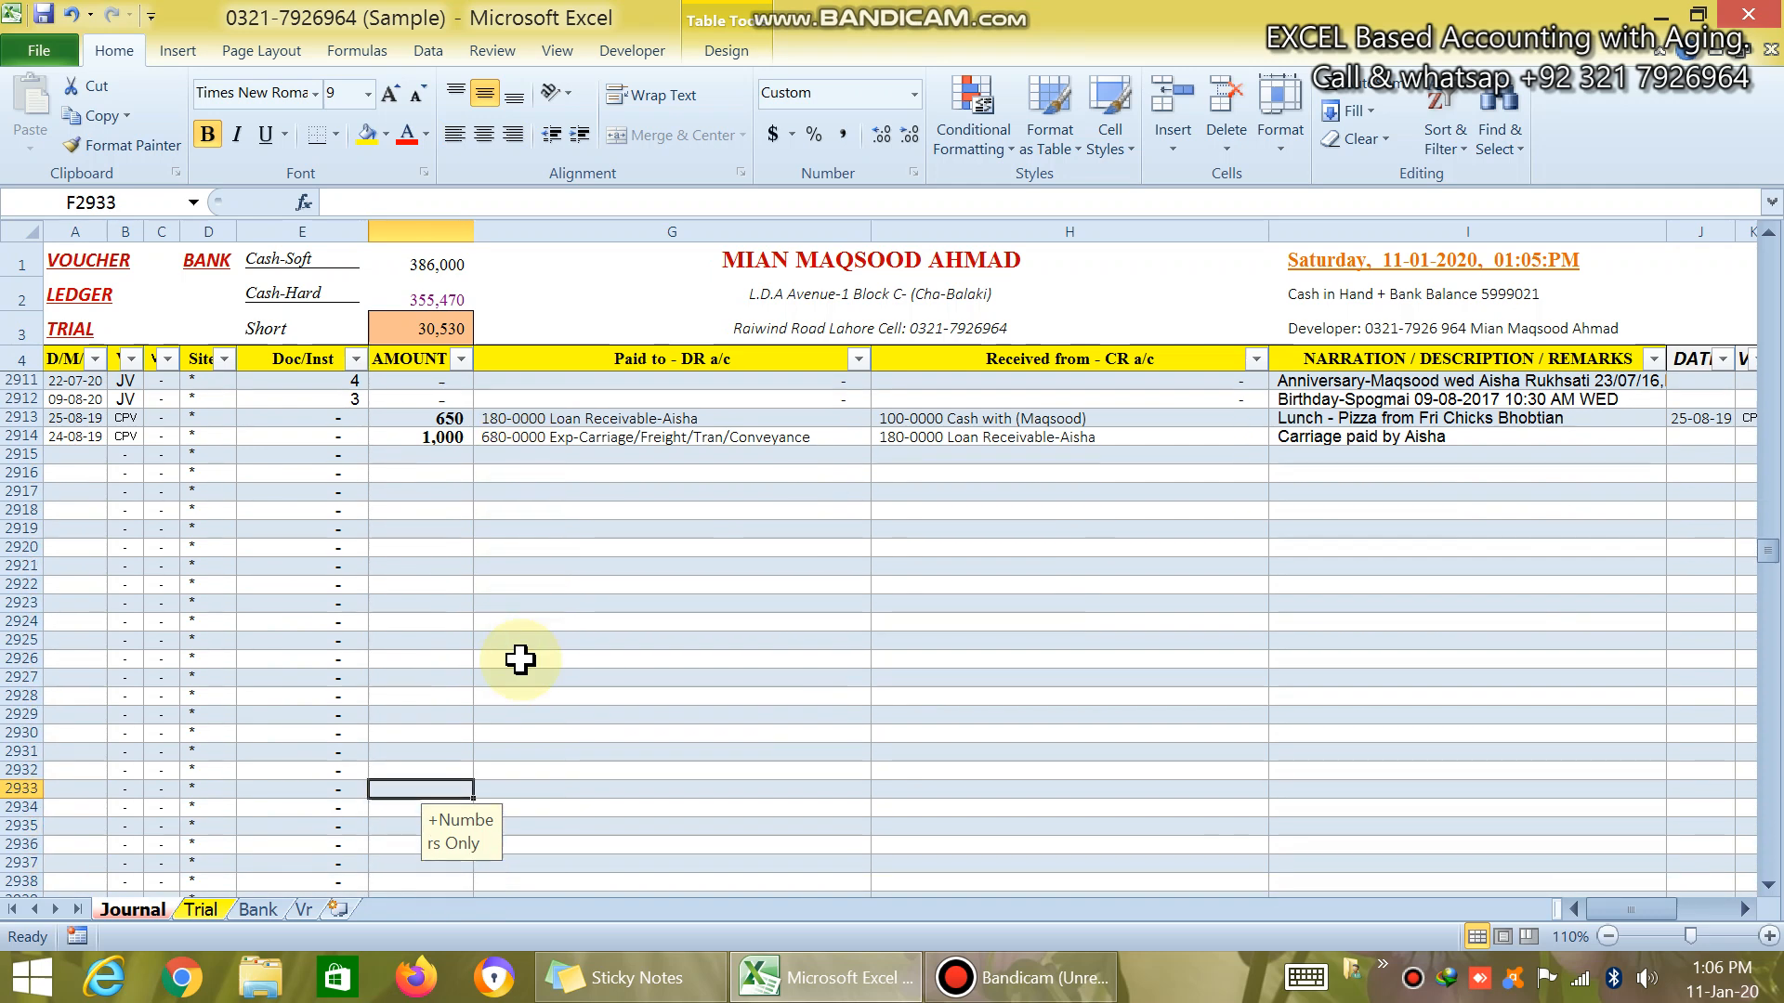
- Enter 11-1 as the date in the first empty Journal row, cell A2915
key("Left")
key("Left")
key("Left")
key("Left")
key("Left")
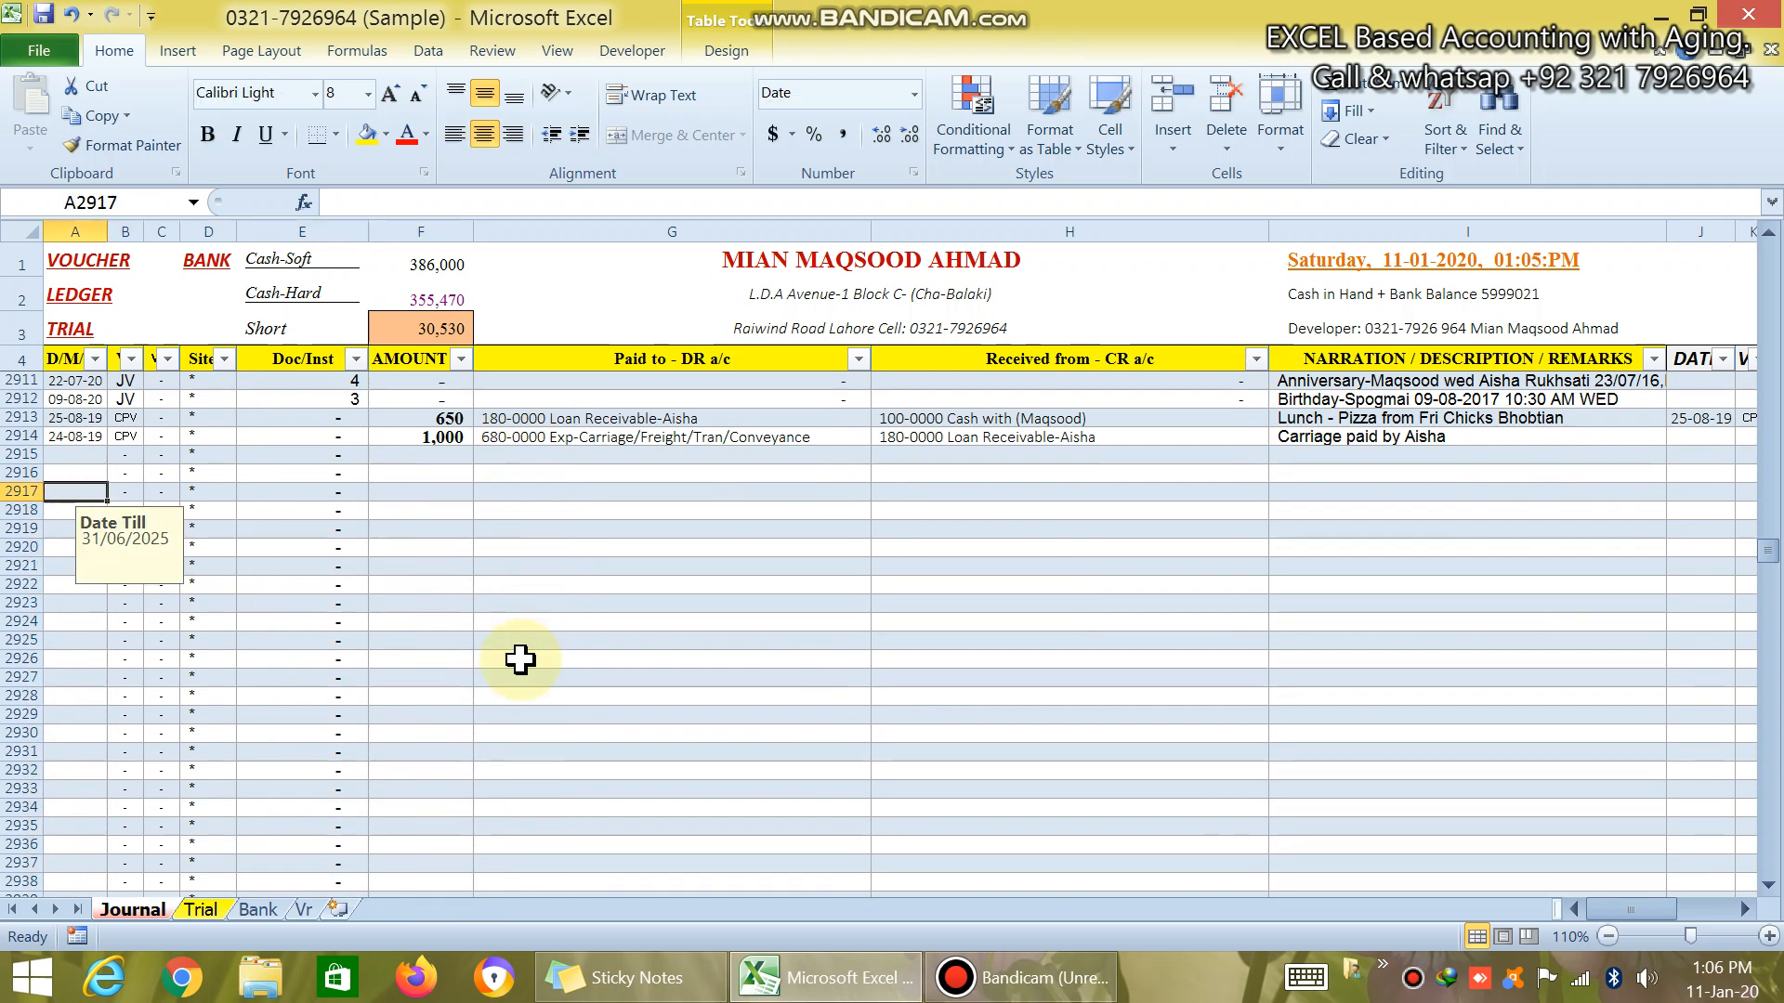
key("ctrl+Down")
key("Up")
key("ctrl+Up")
key("Up")
key("Up")
key("Up")
key("Up")
key("Up")
key("Up")
key("Up")
key("Up")
key("Up")
key("Up")
key("Up")
key("Up")
key("Up")
key("Up")
key("ctrl+Down")
key("Down")
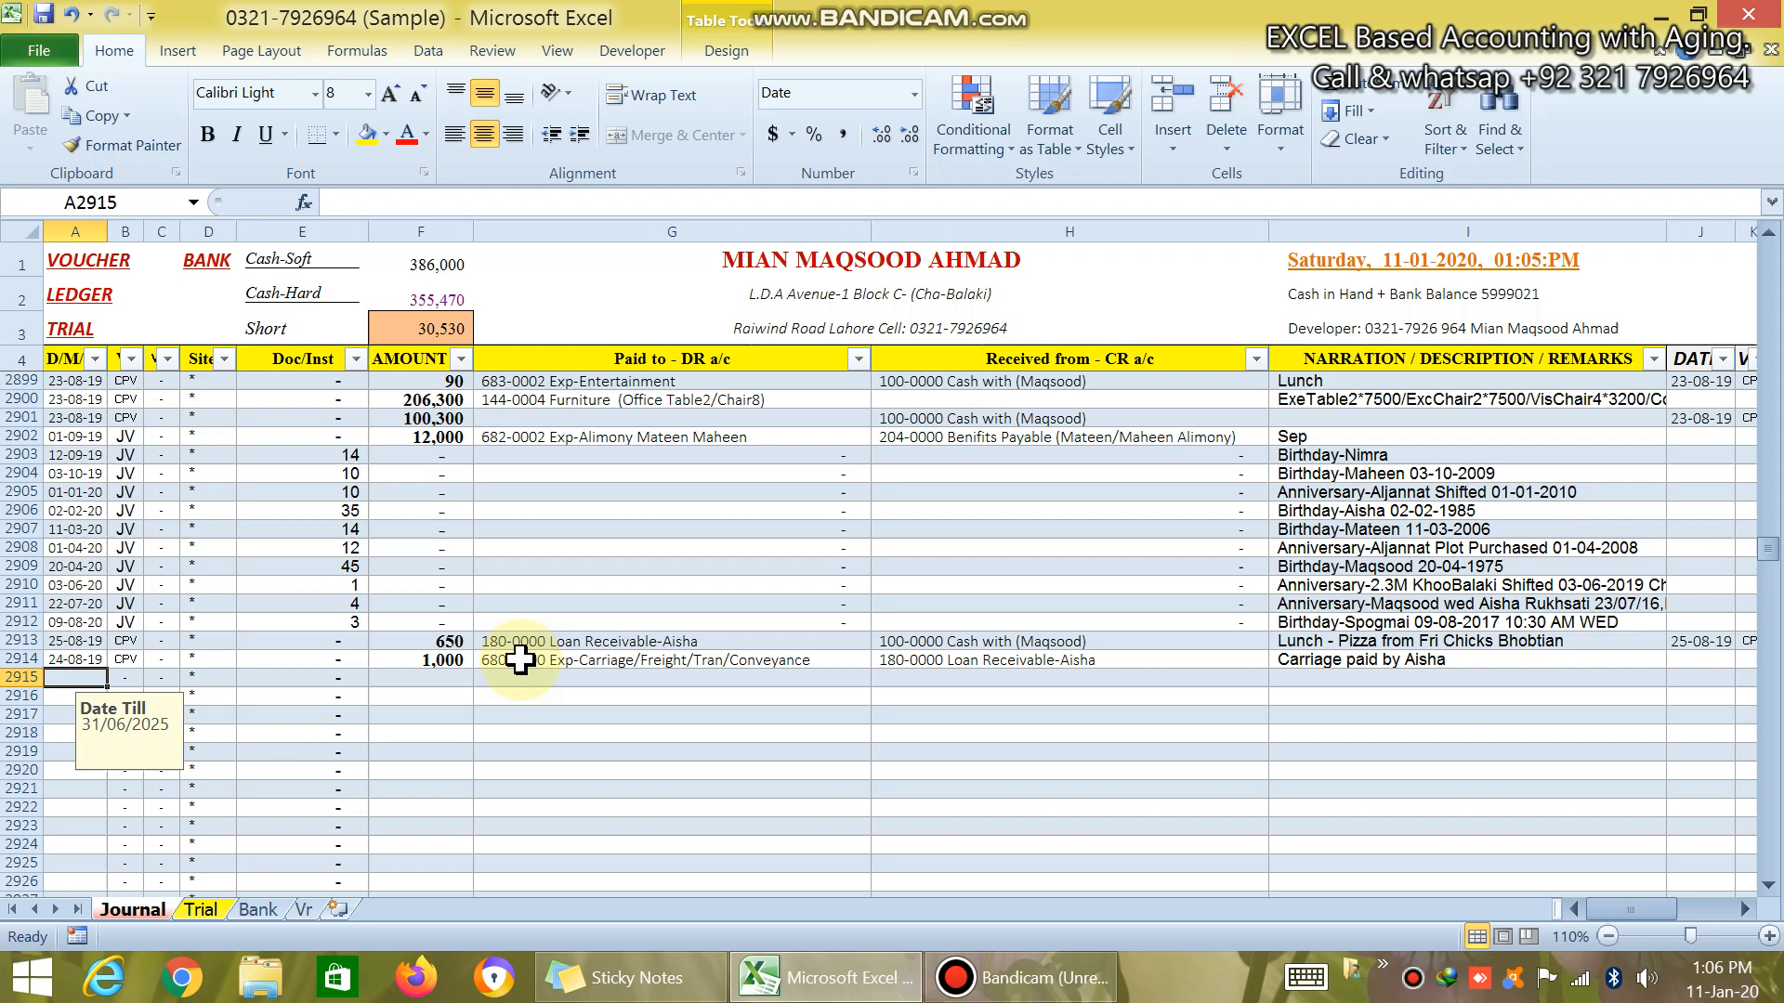
key("ctrl+semicolon")
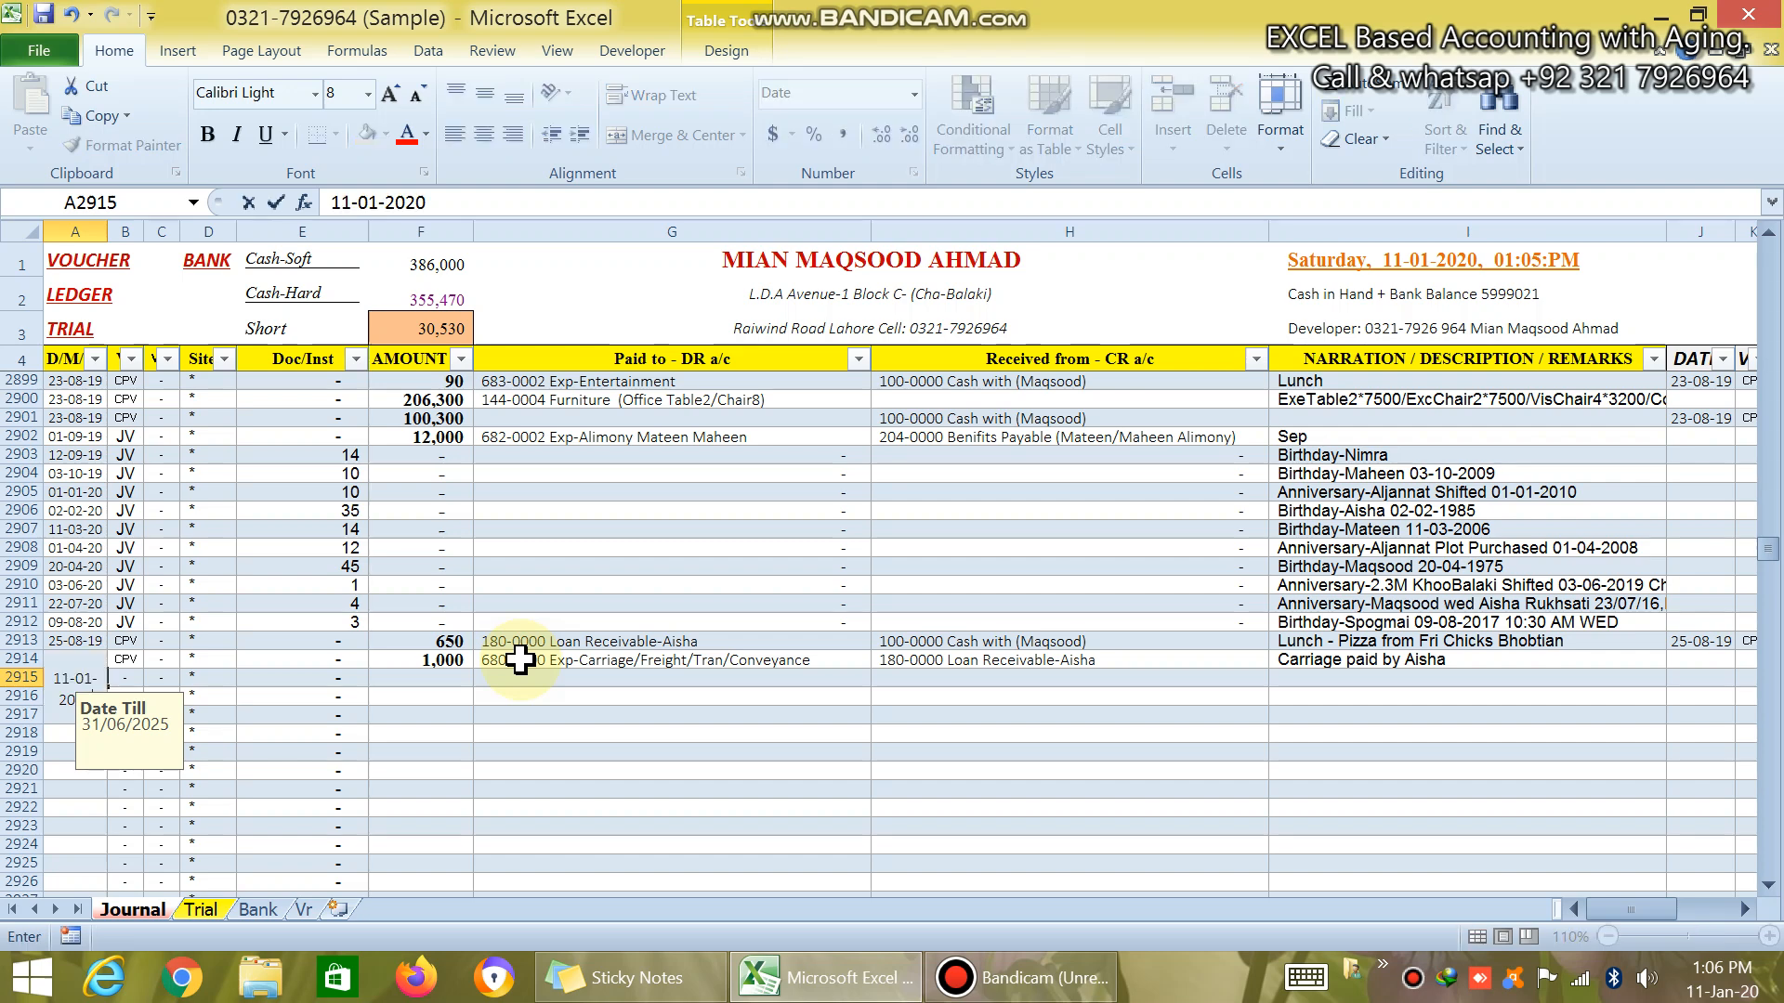
key("Escape")
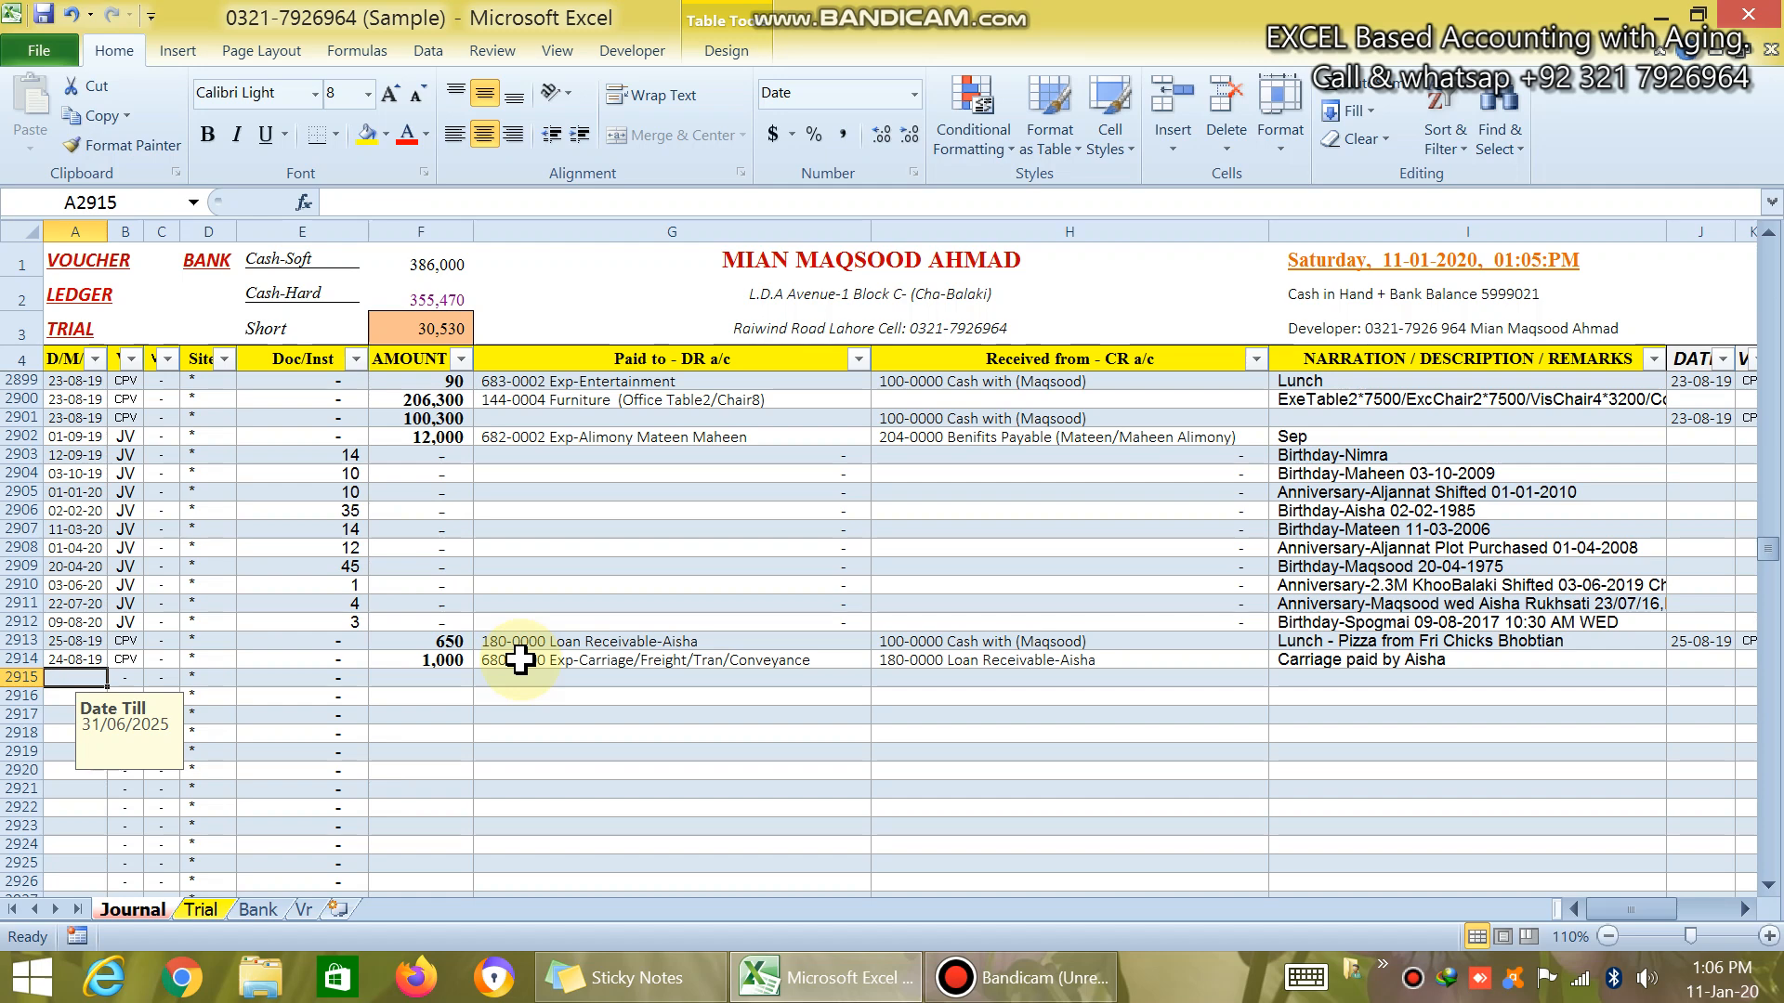
type("11-1")
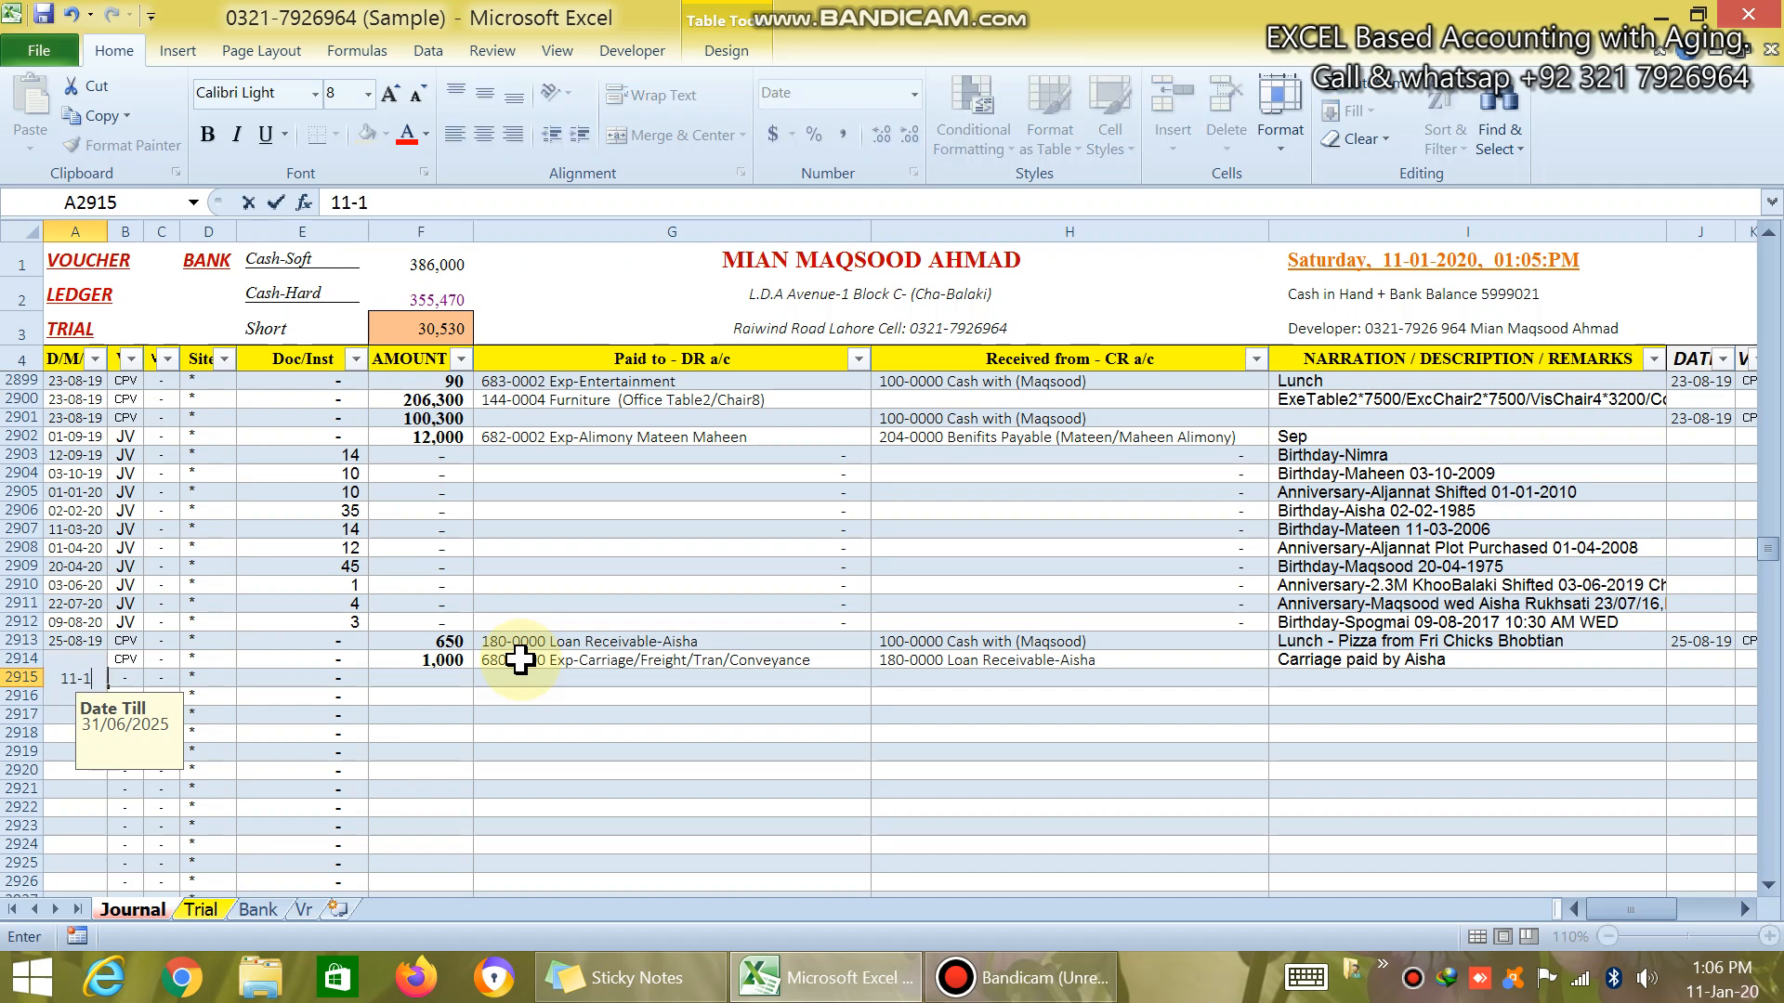
key("Return")
key("Up")
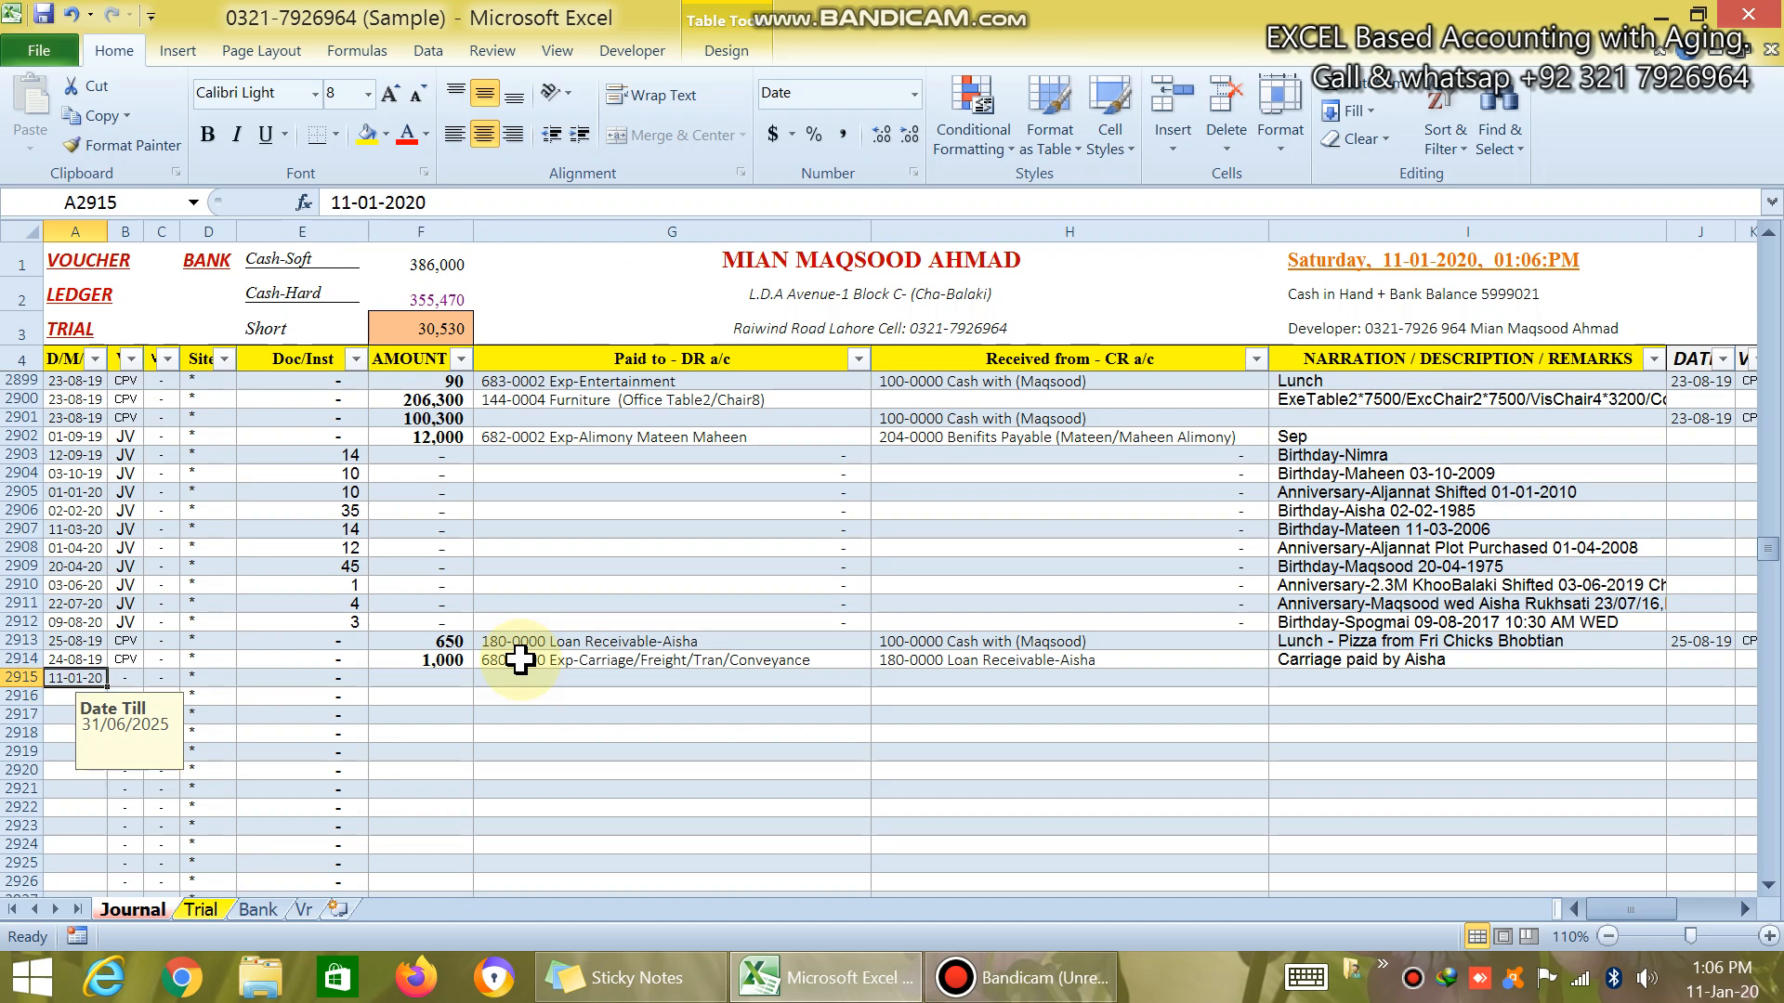
- Review the new row's voucher type, Site, Doc/Inst, AMOUNT and Paid to - DR a/c fields
key("Tab")
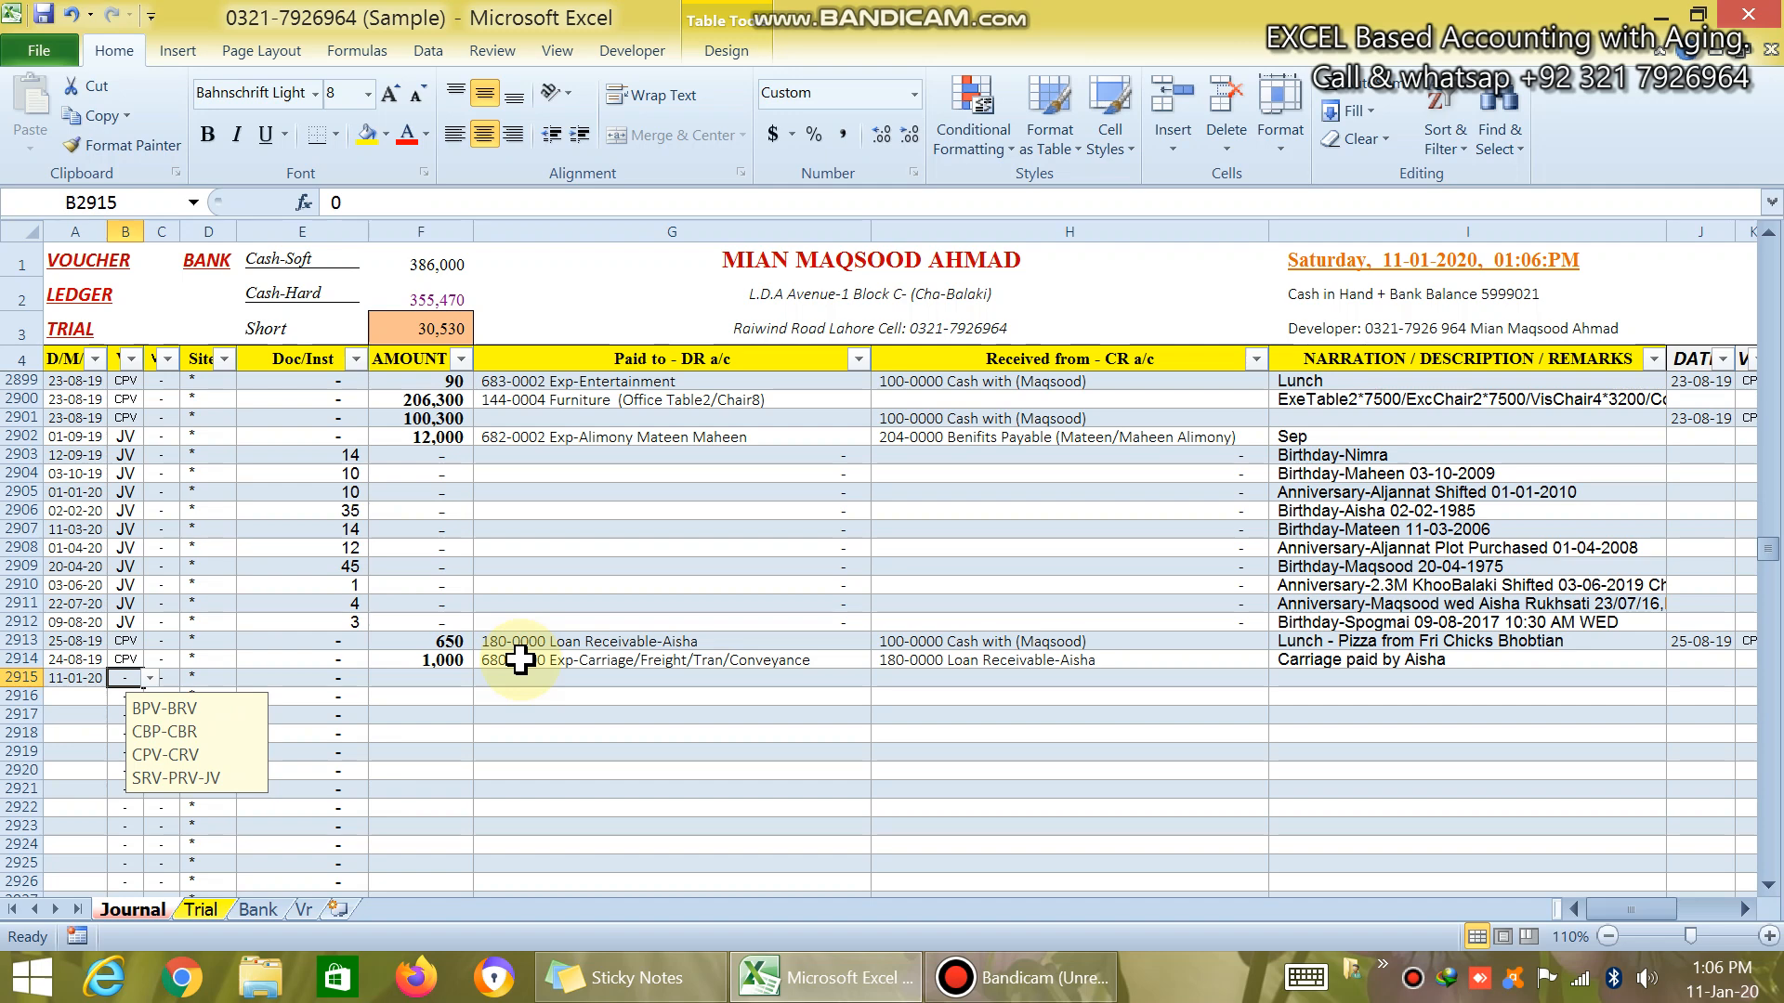
key("Tab")
key("Tab")
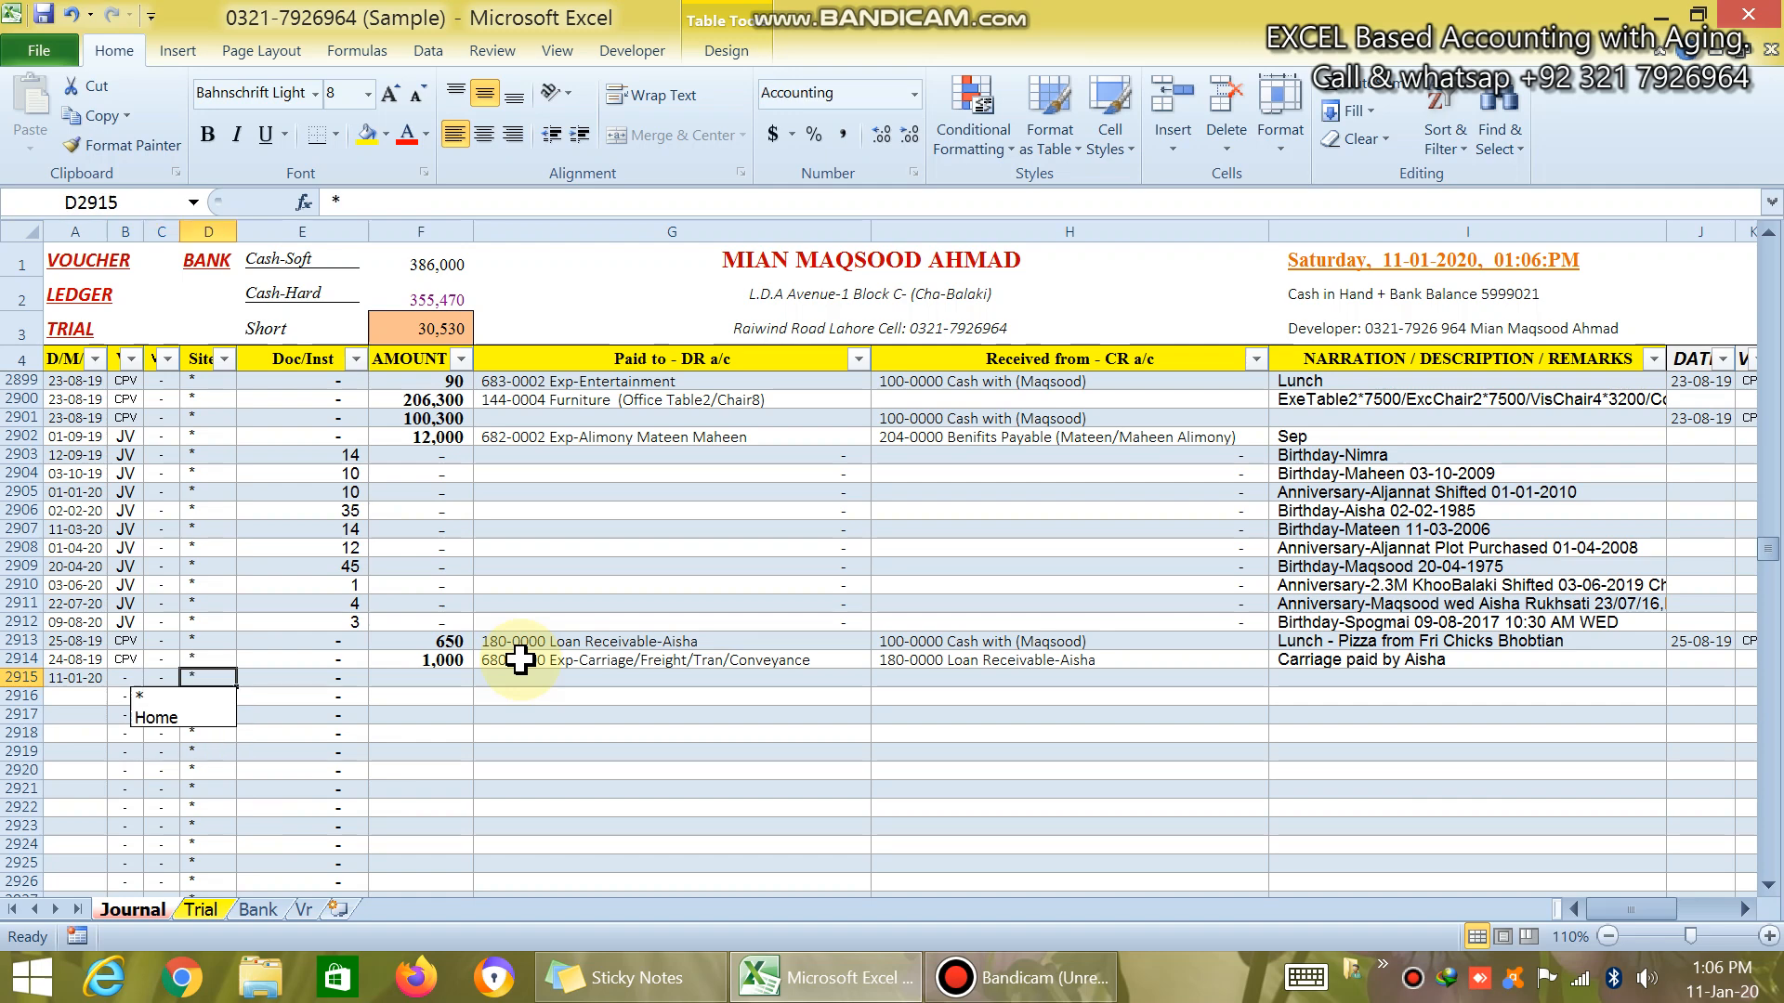
key("Escape")
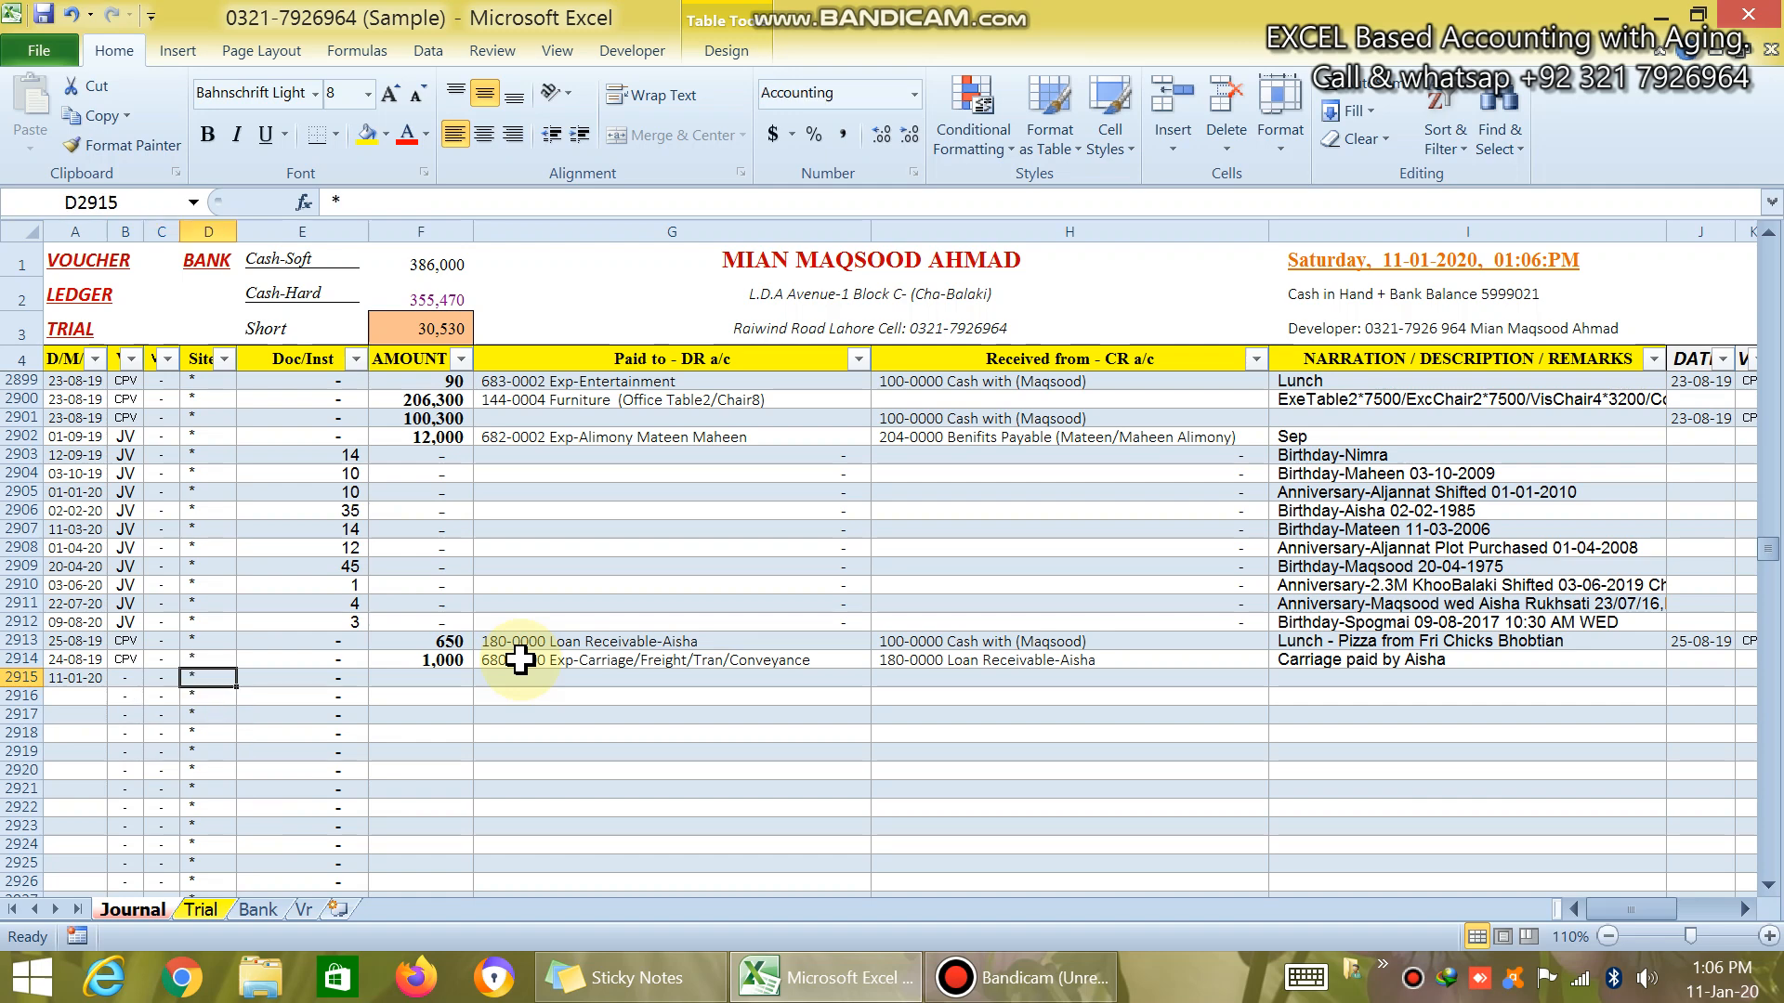
key("Tab")
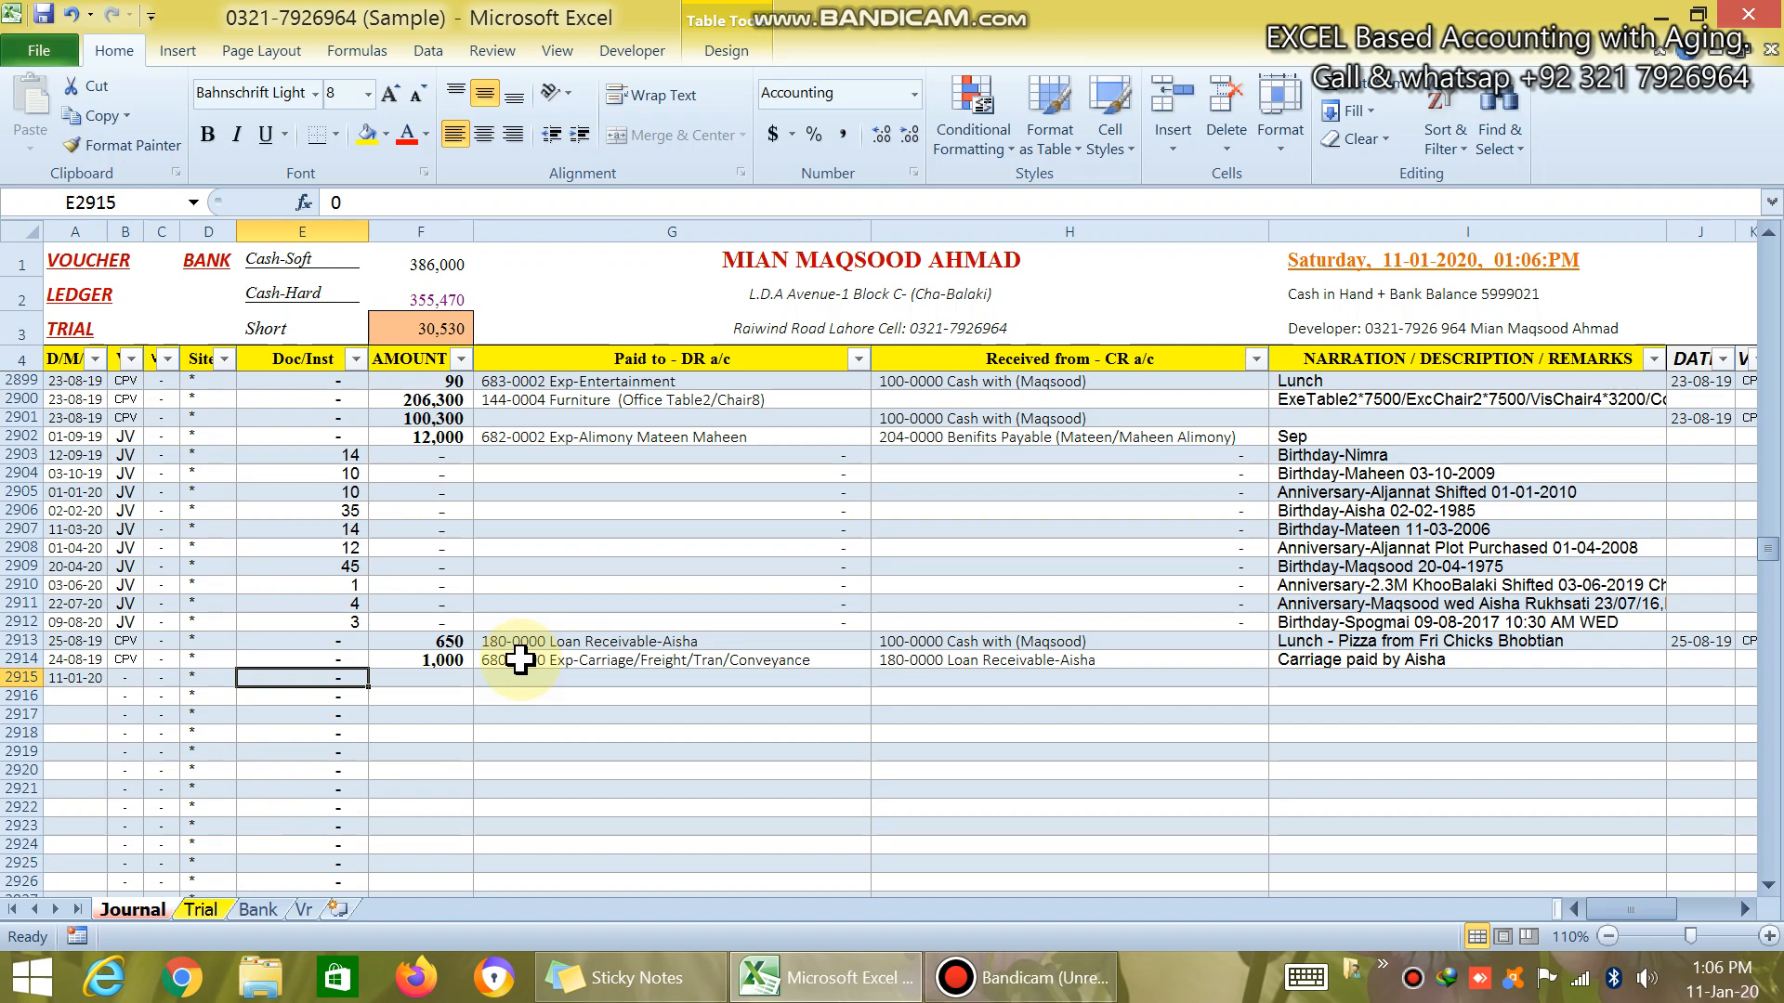
key("Tab")
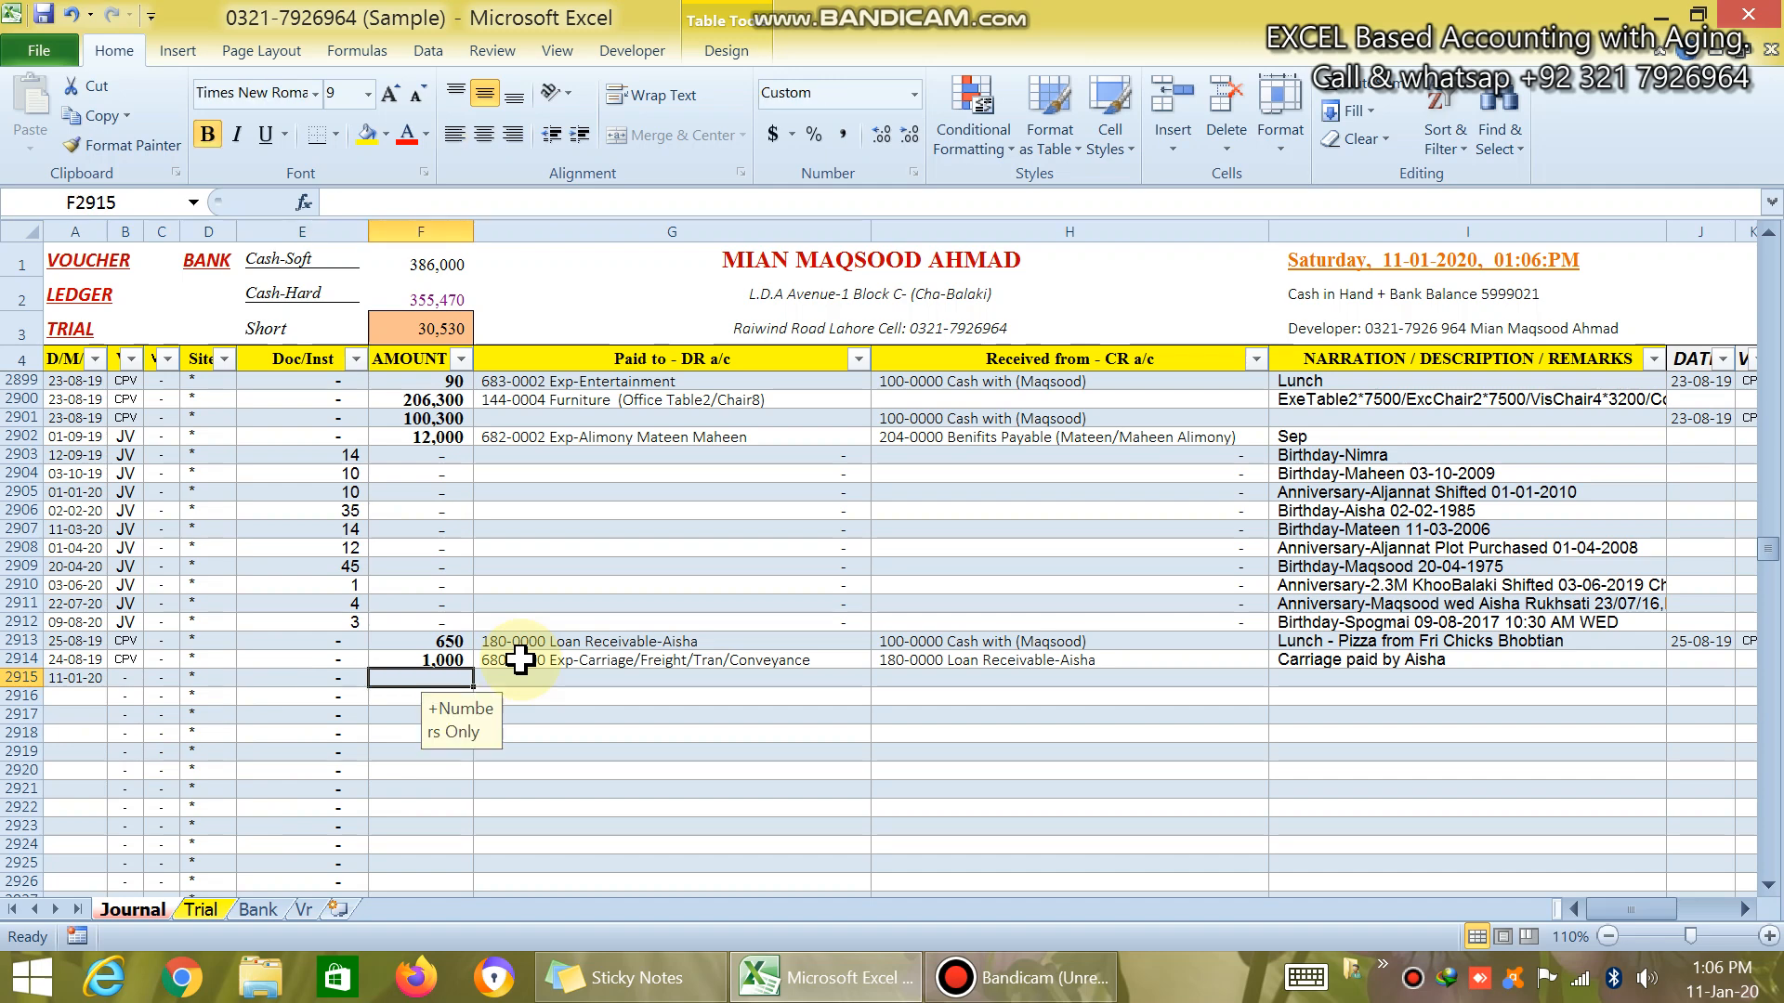
key("Tab")
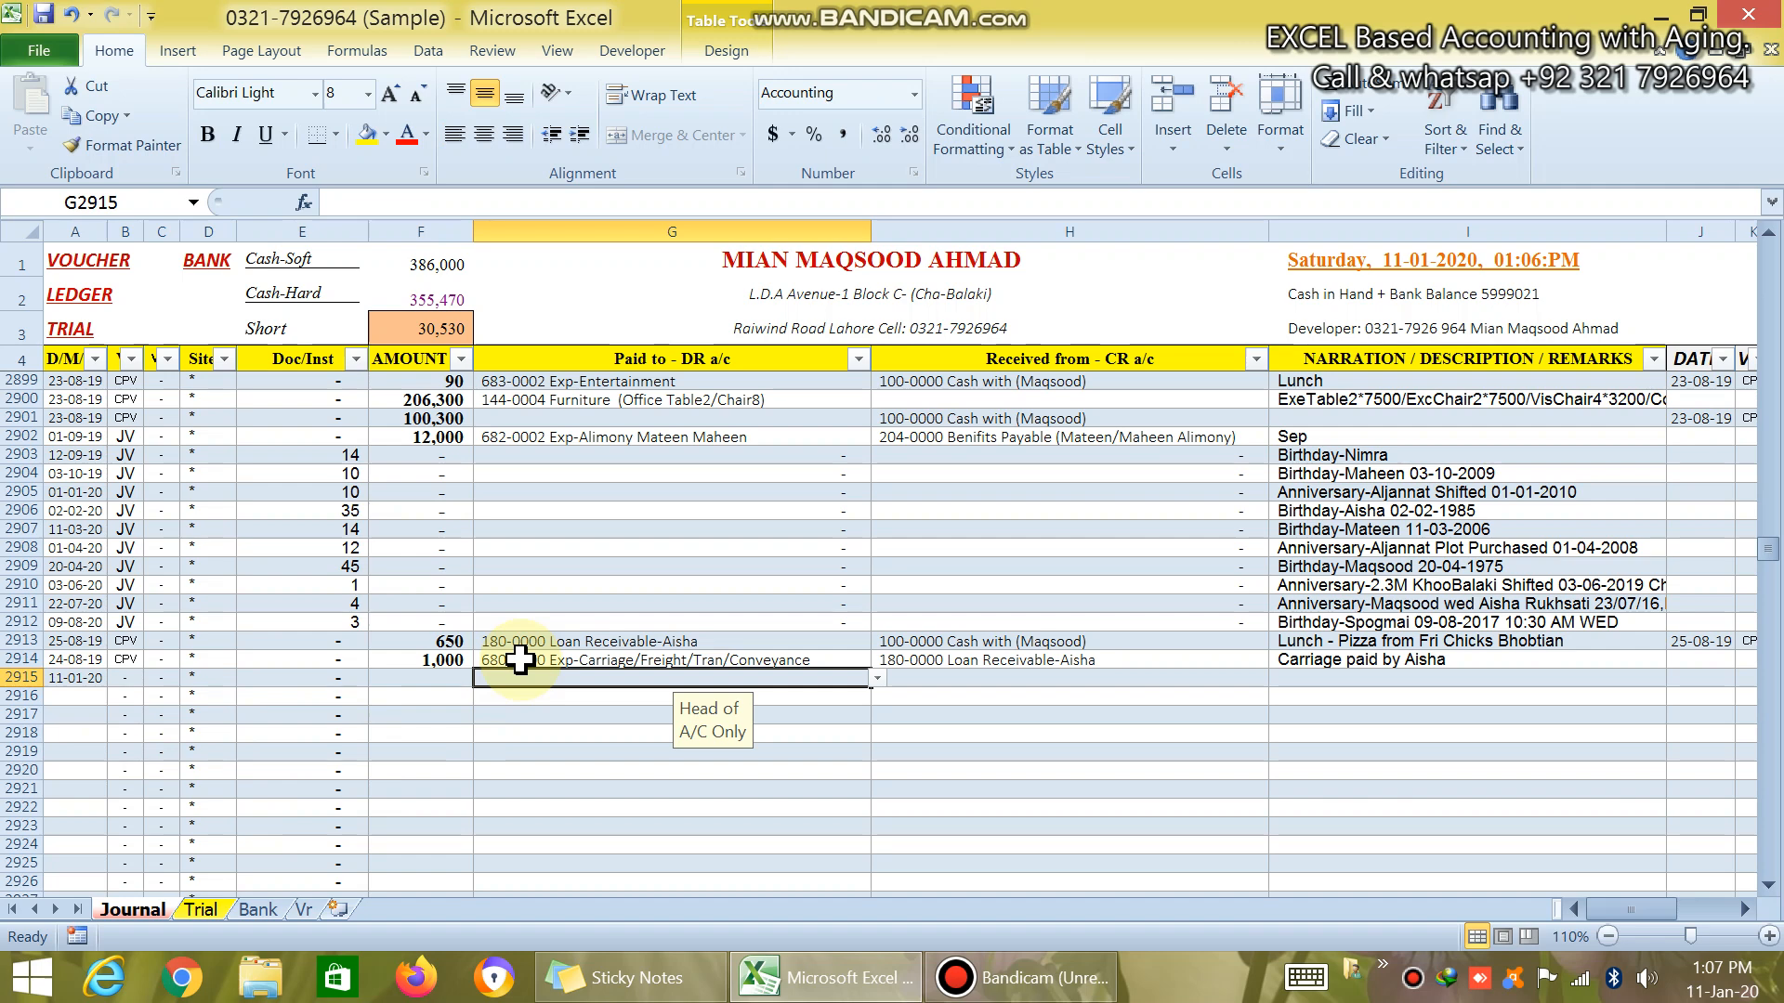
- Try to enter BP as the voucher type of the new Journal row in cell B2915
key("Left")
key("Left")
key("Left")
key("Left")
key("Left")
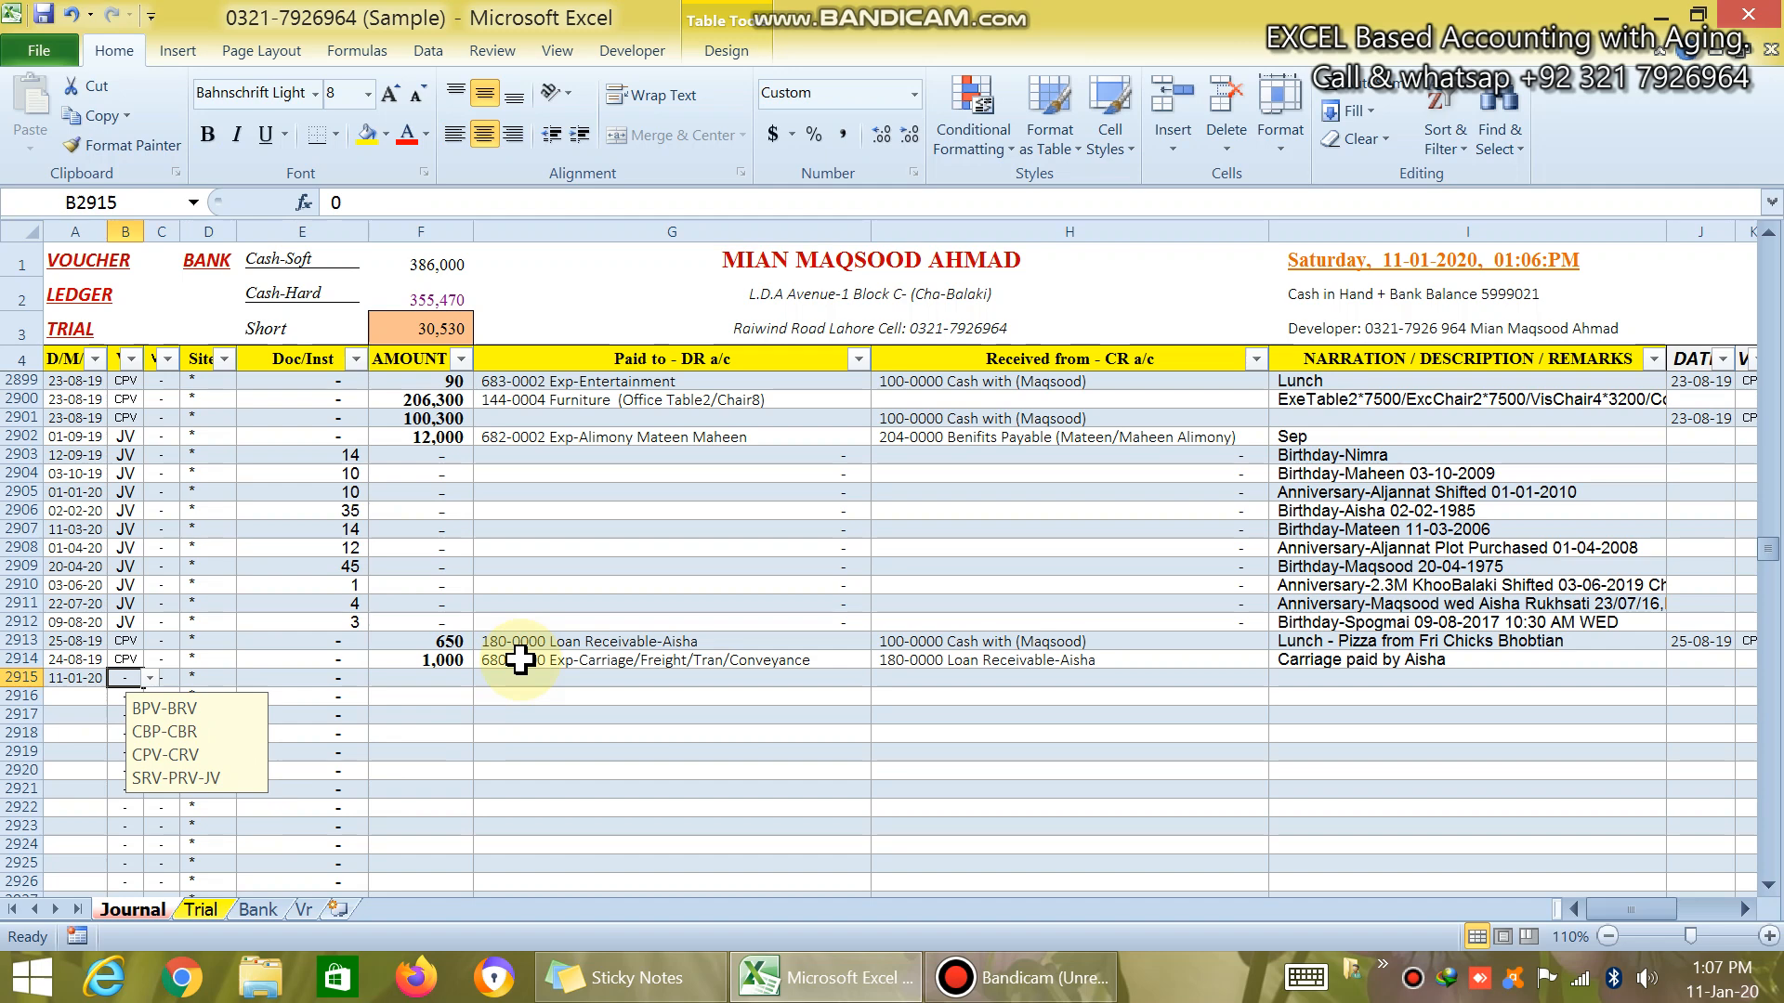
type("C")
key("BackSpace")
type("BP")
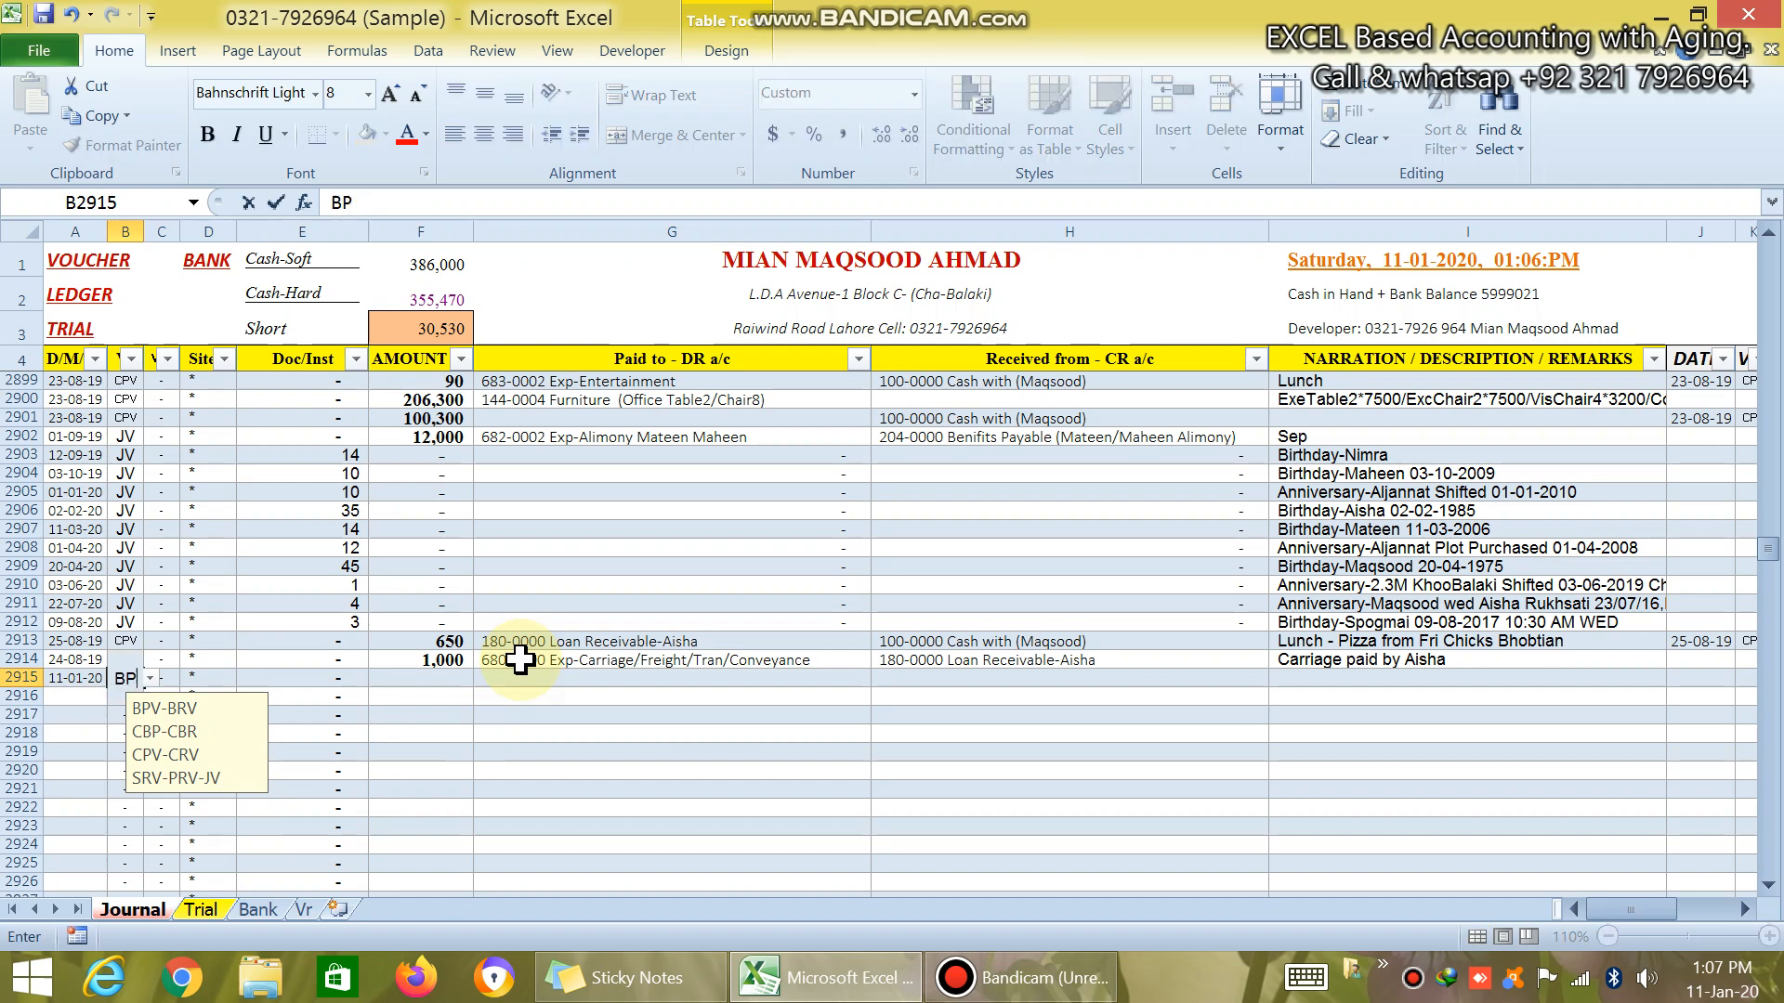
key("Return")
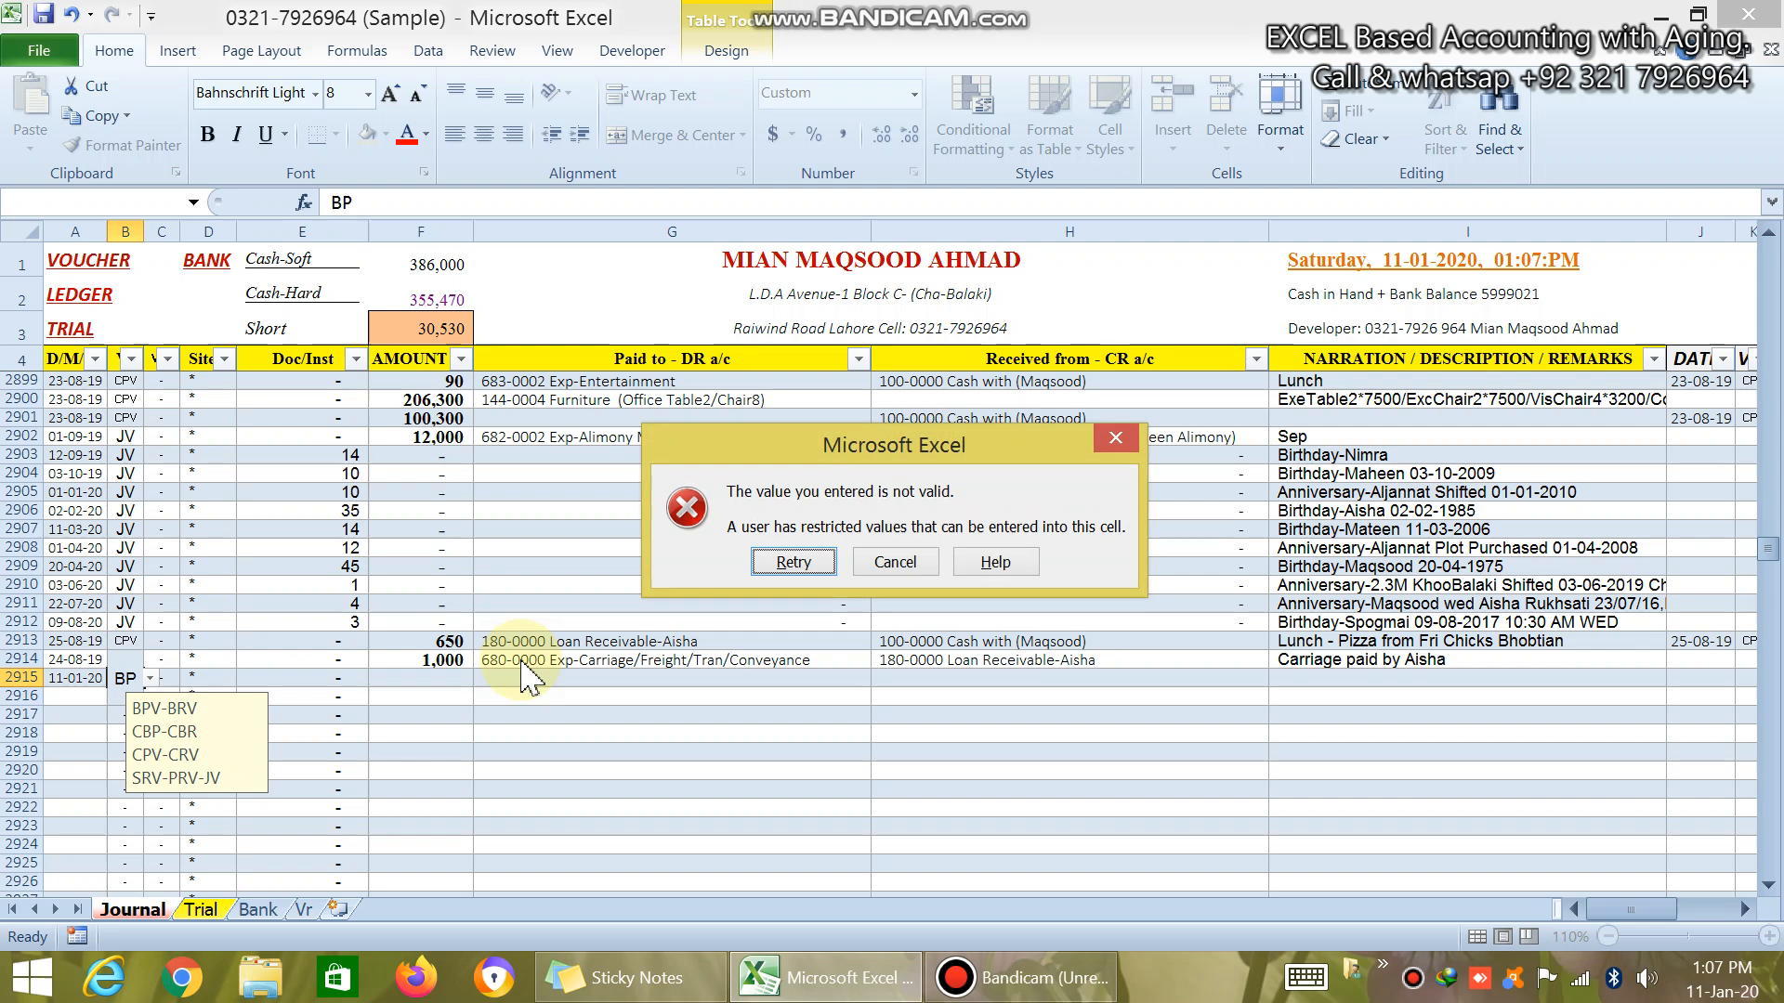
key("Escape")
key("alt+Down")
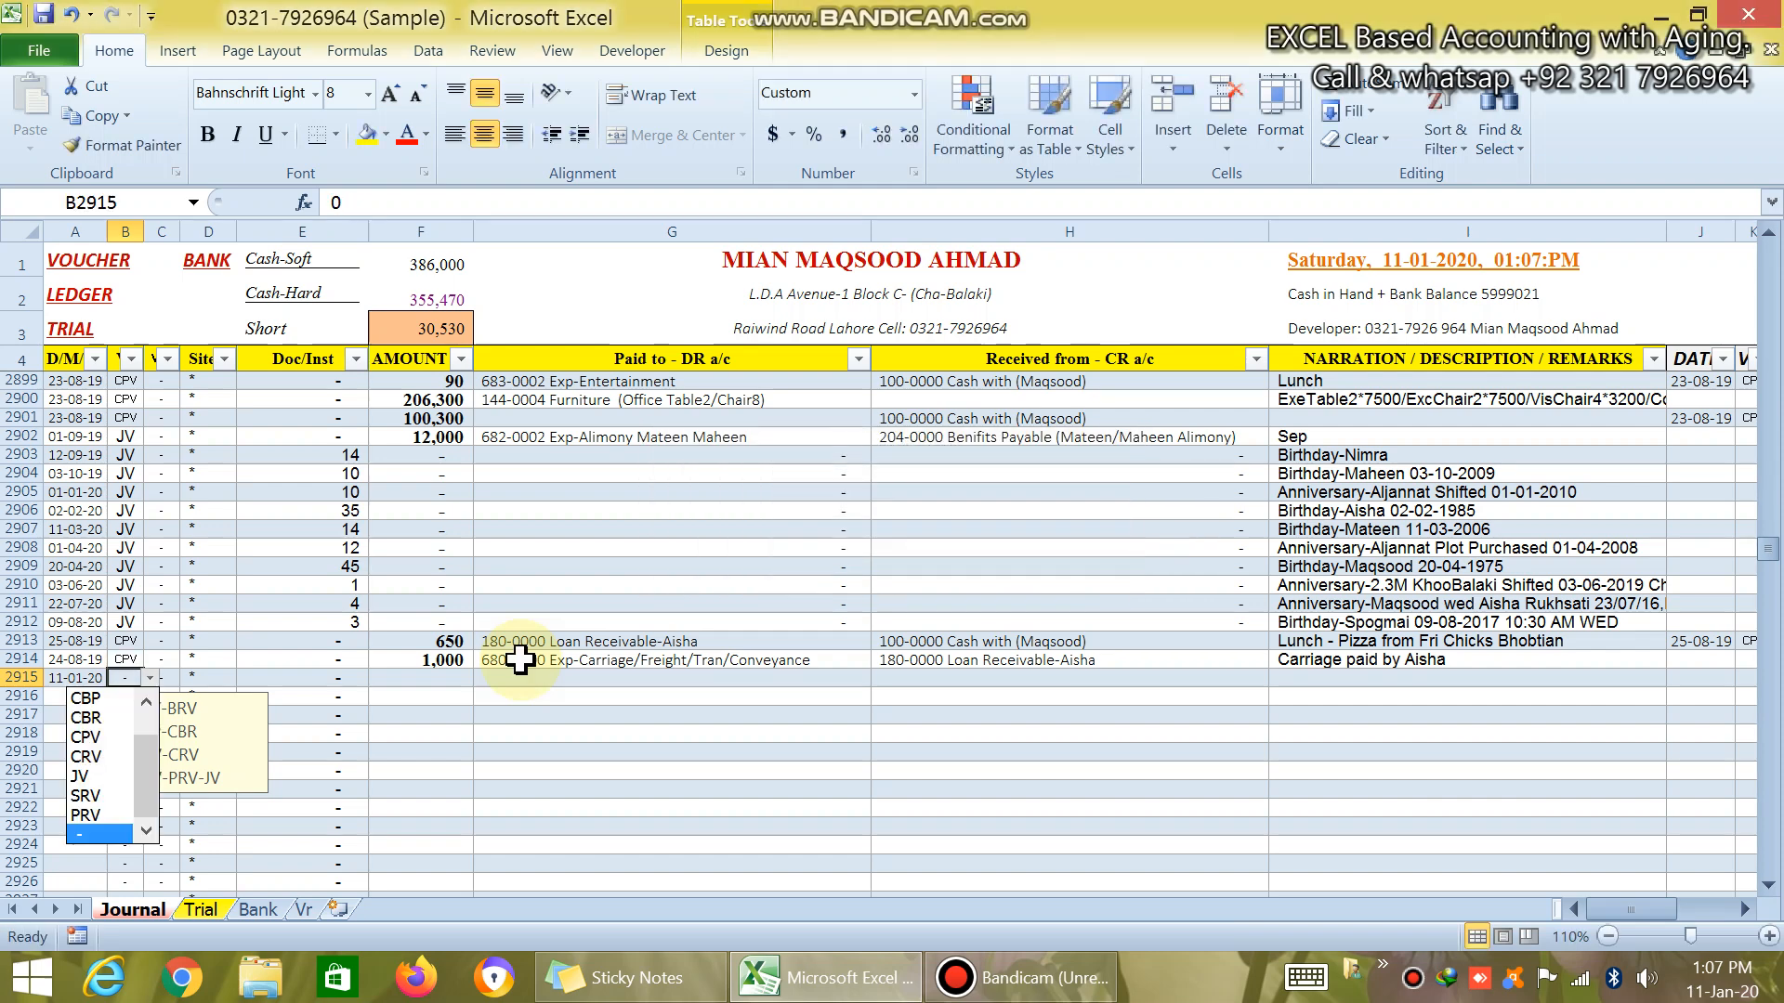
key("Escape")
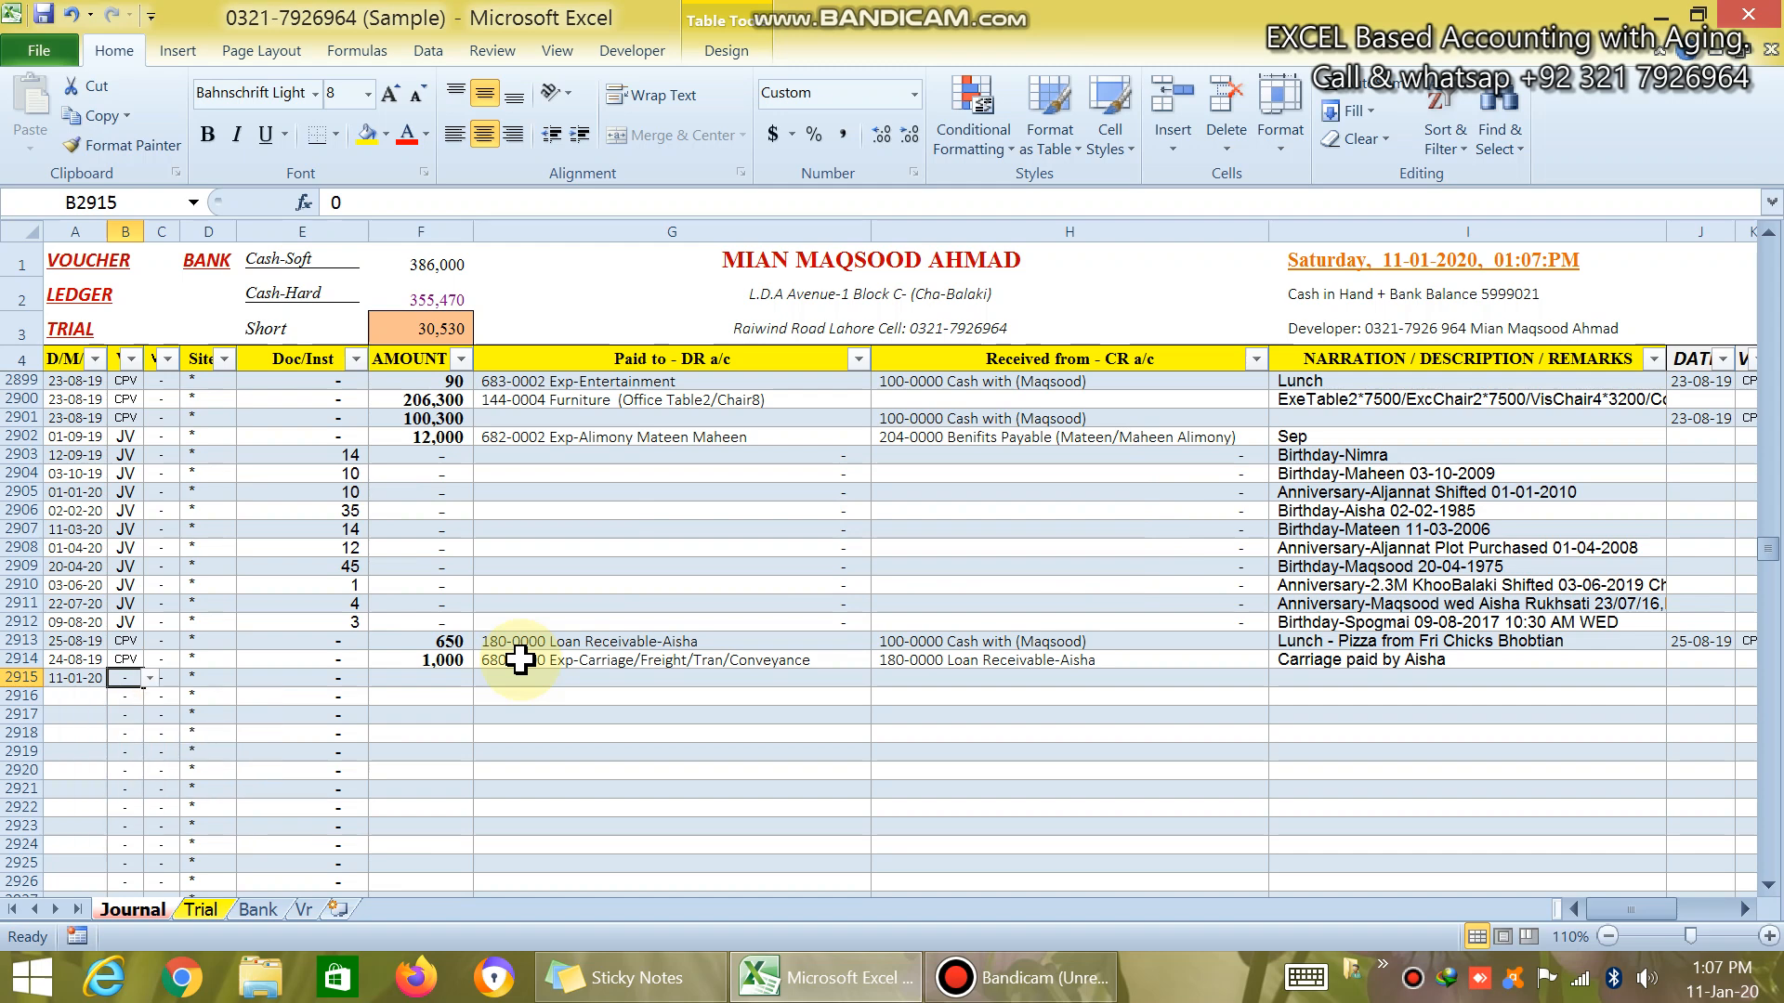
- Set the voucher type in cell B2915 to BPV from the allowed voucher types
key("alt+Down")
key("Up")
key("Up")
key("Up")
key("Up")
key("Up")
key("Up")
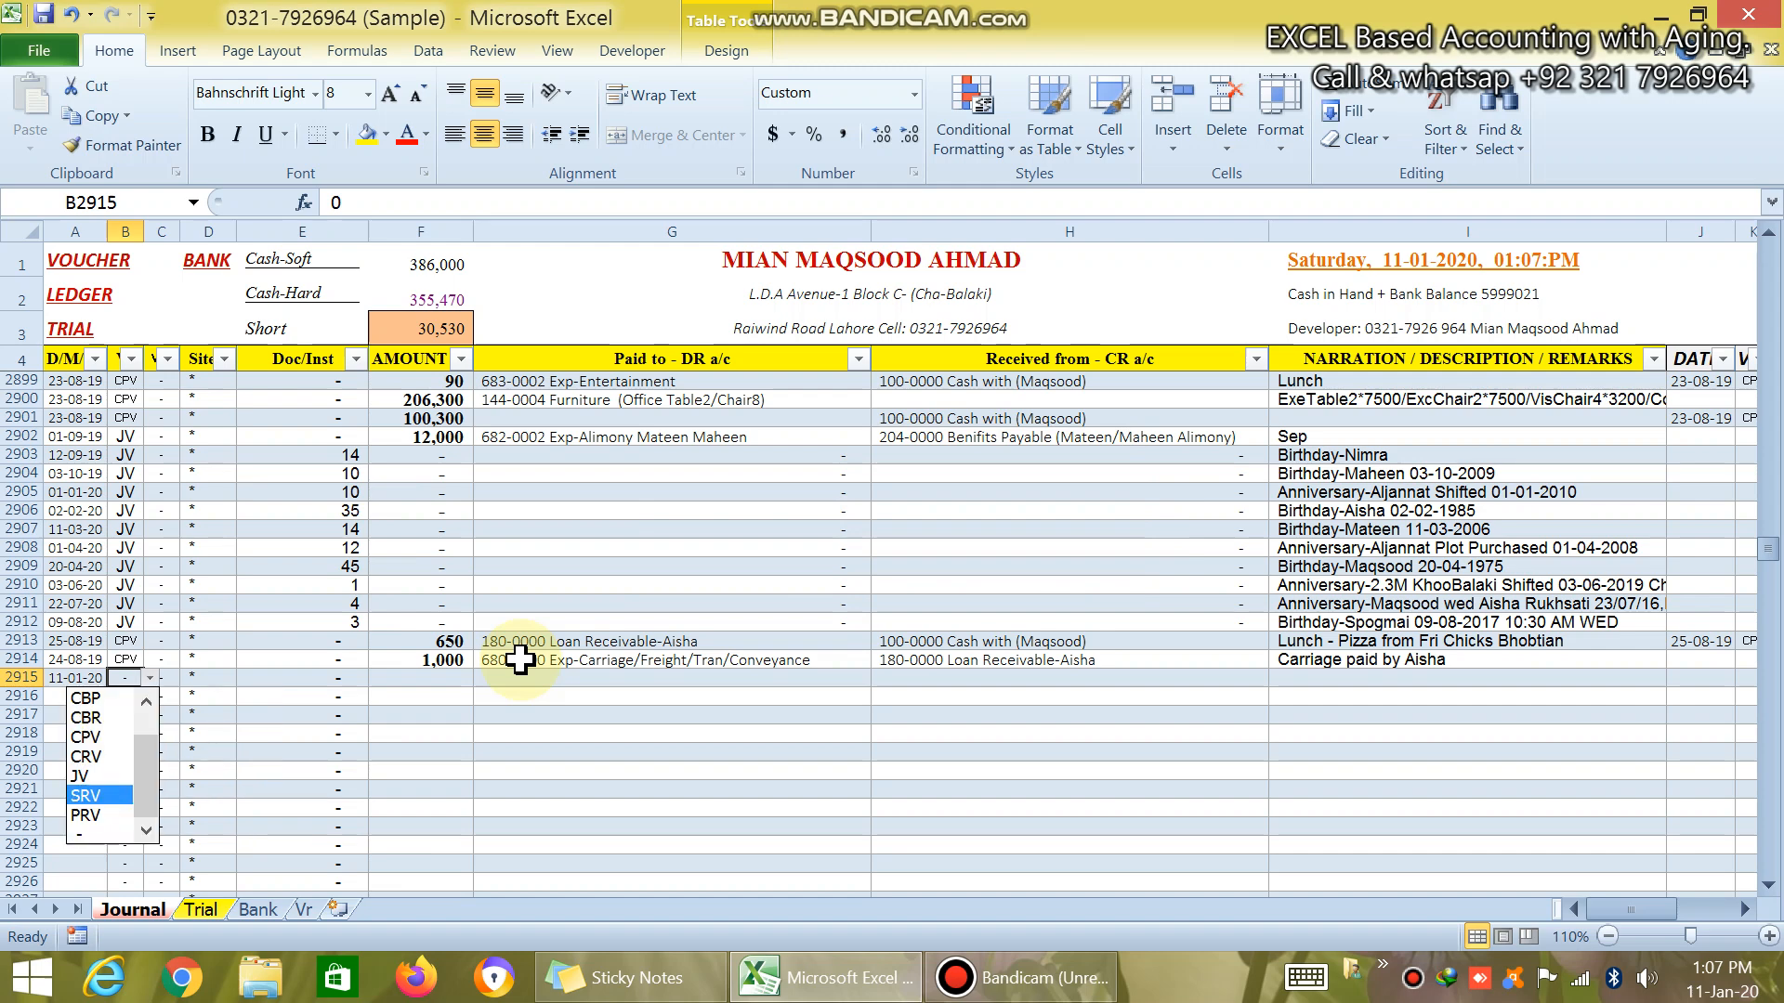
key("Up")
key("Up")
key("Up")
key("Return")
- Enter 50000 as the AMOUNT of the new Journal row in cell F2915
key("Right")
key("Right")
key("Right")
key("Right")
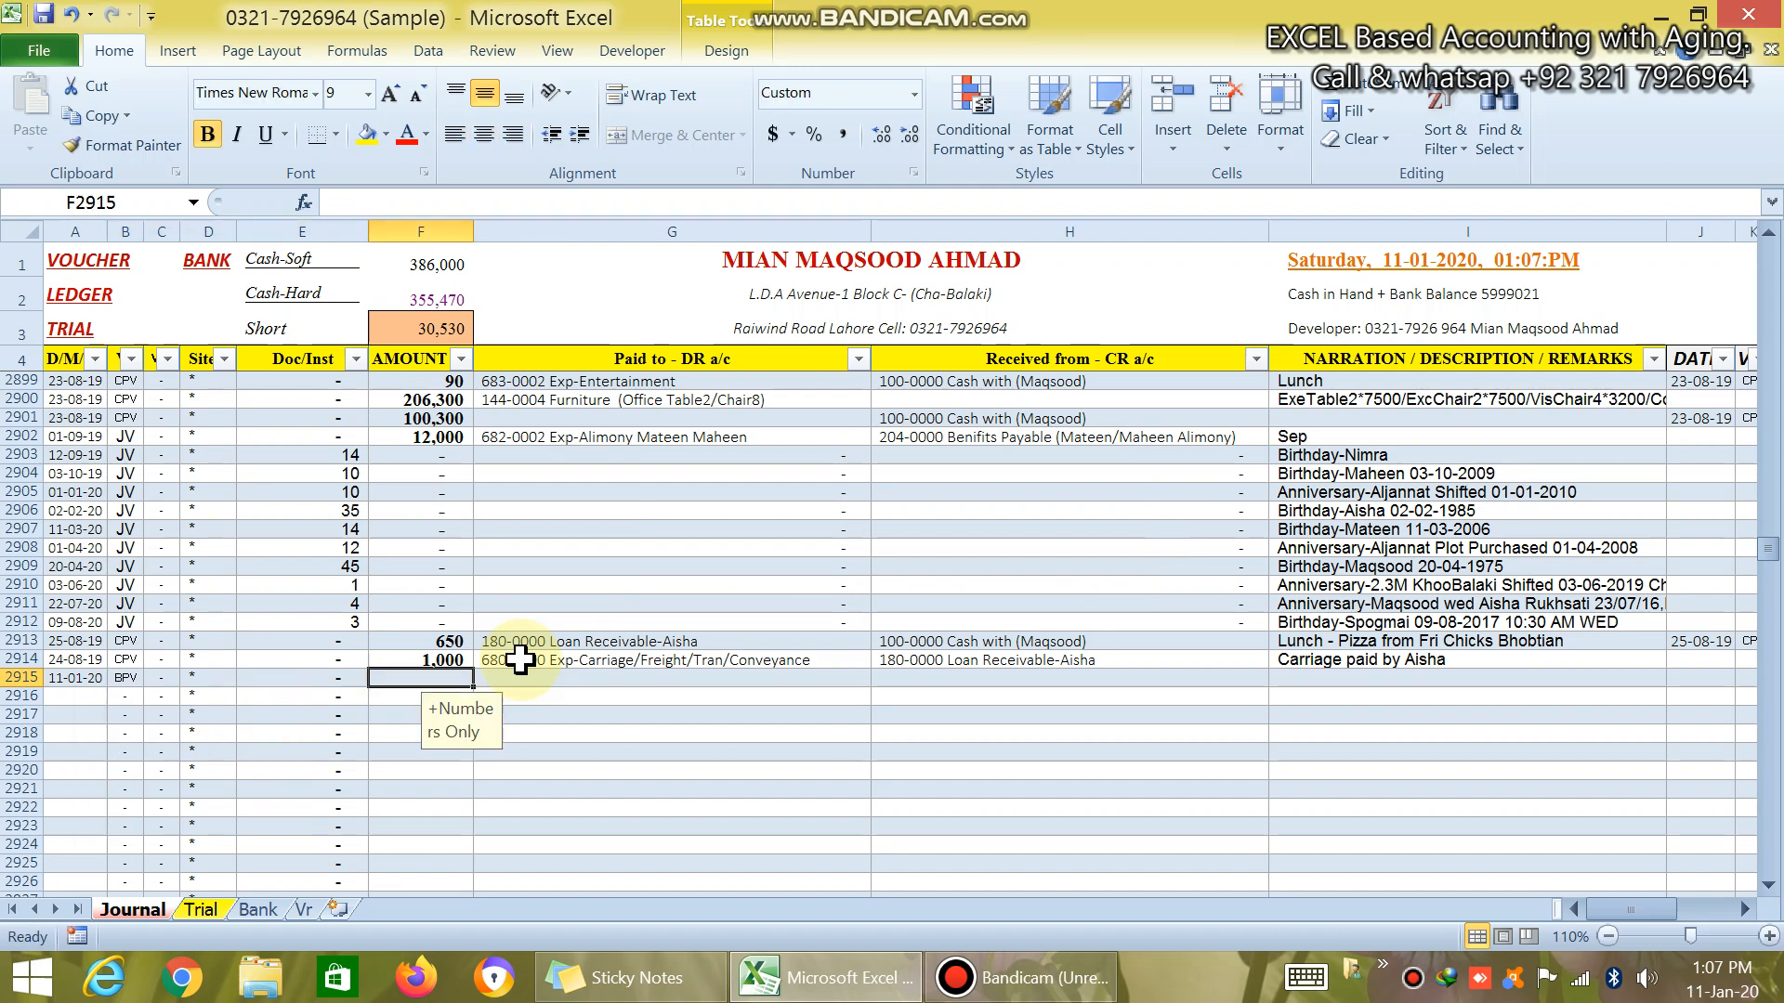
type("50000")
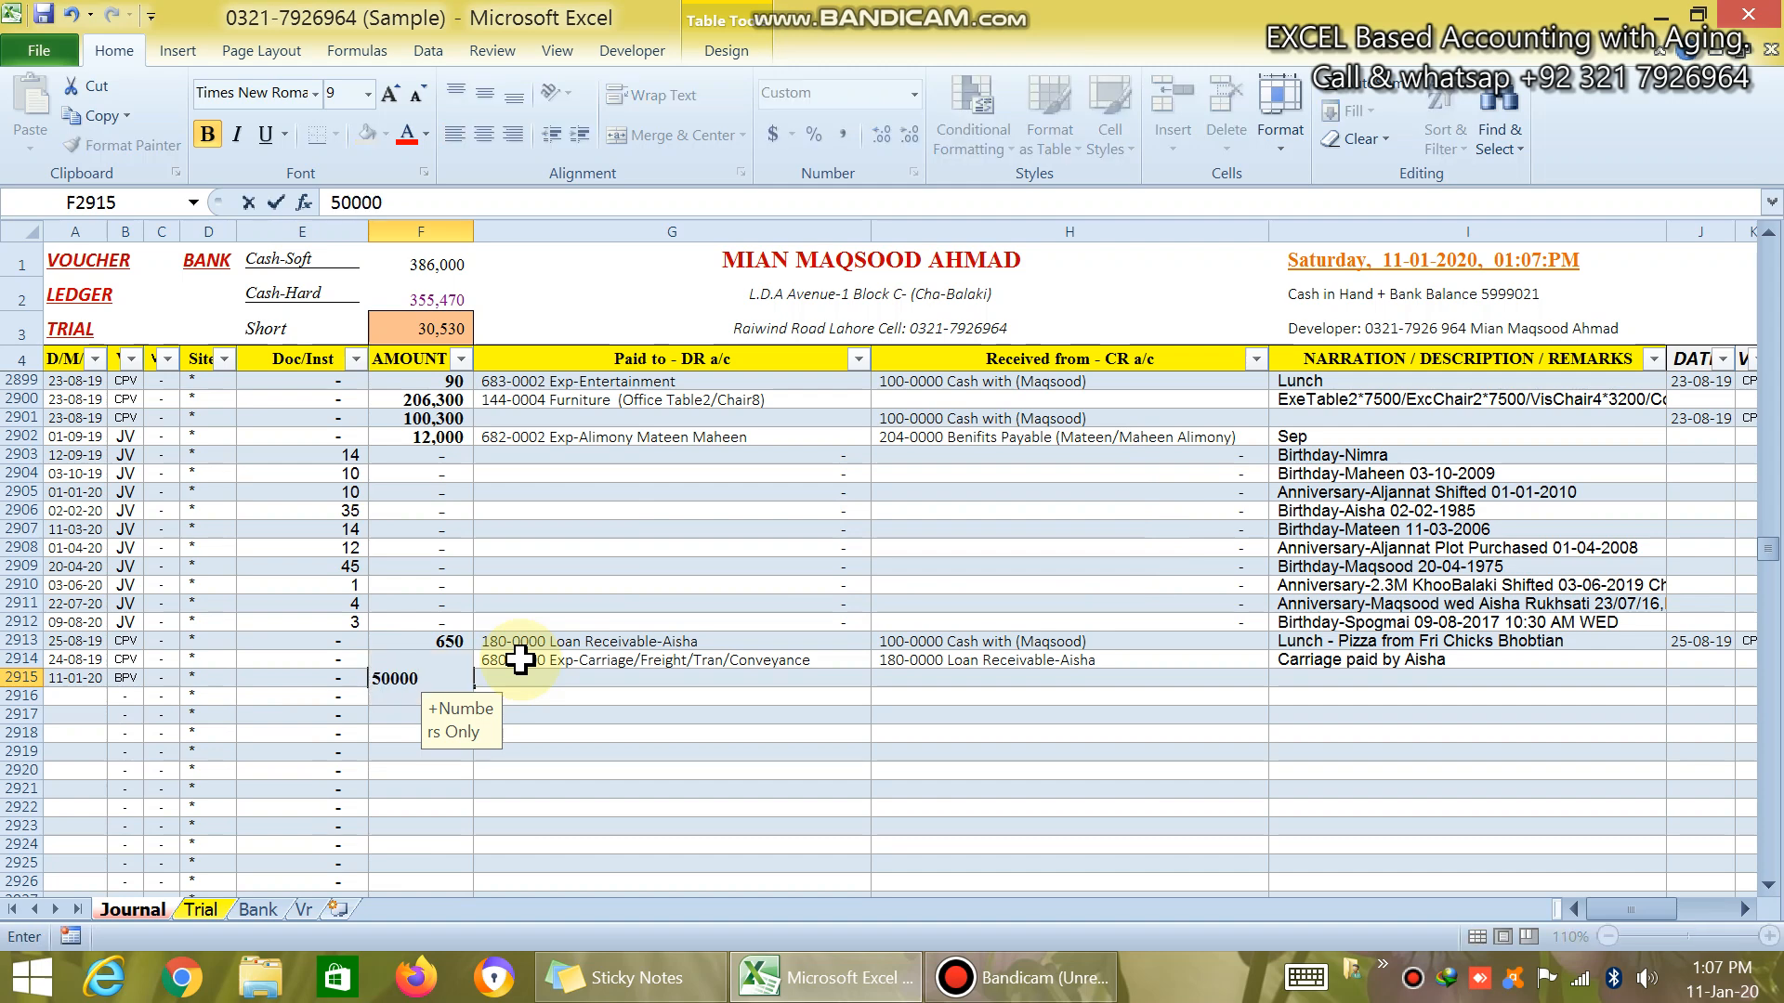
key("Return")
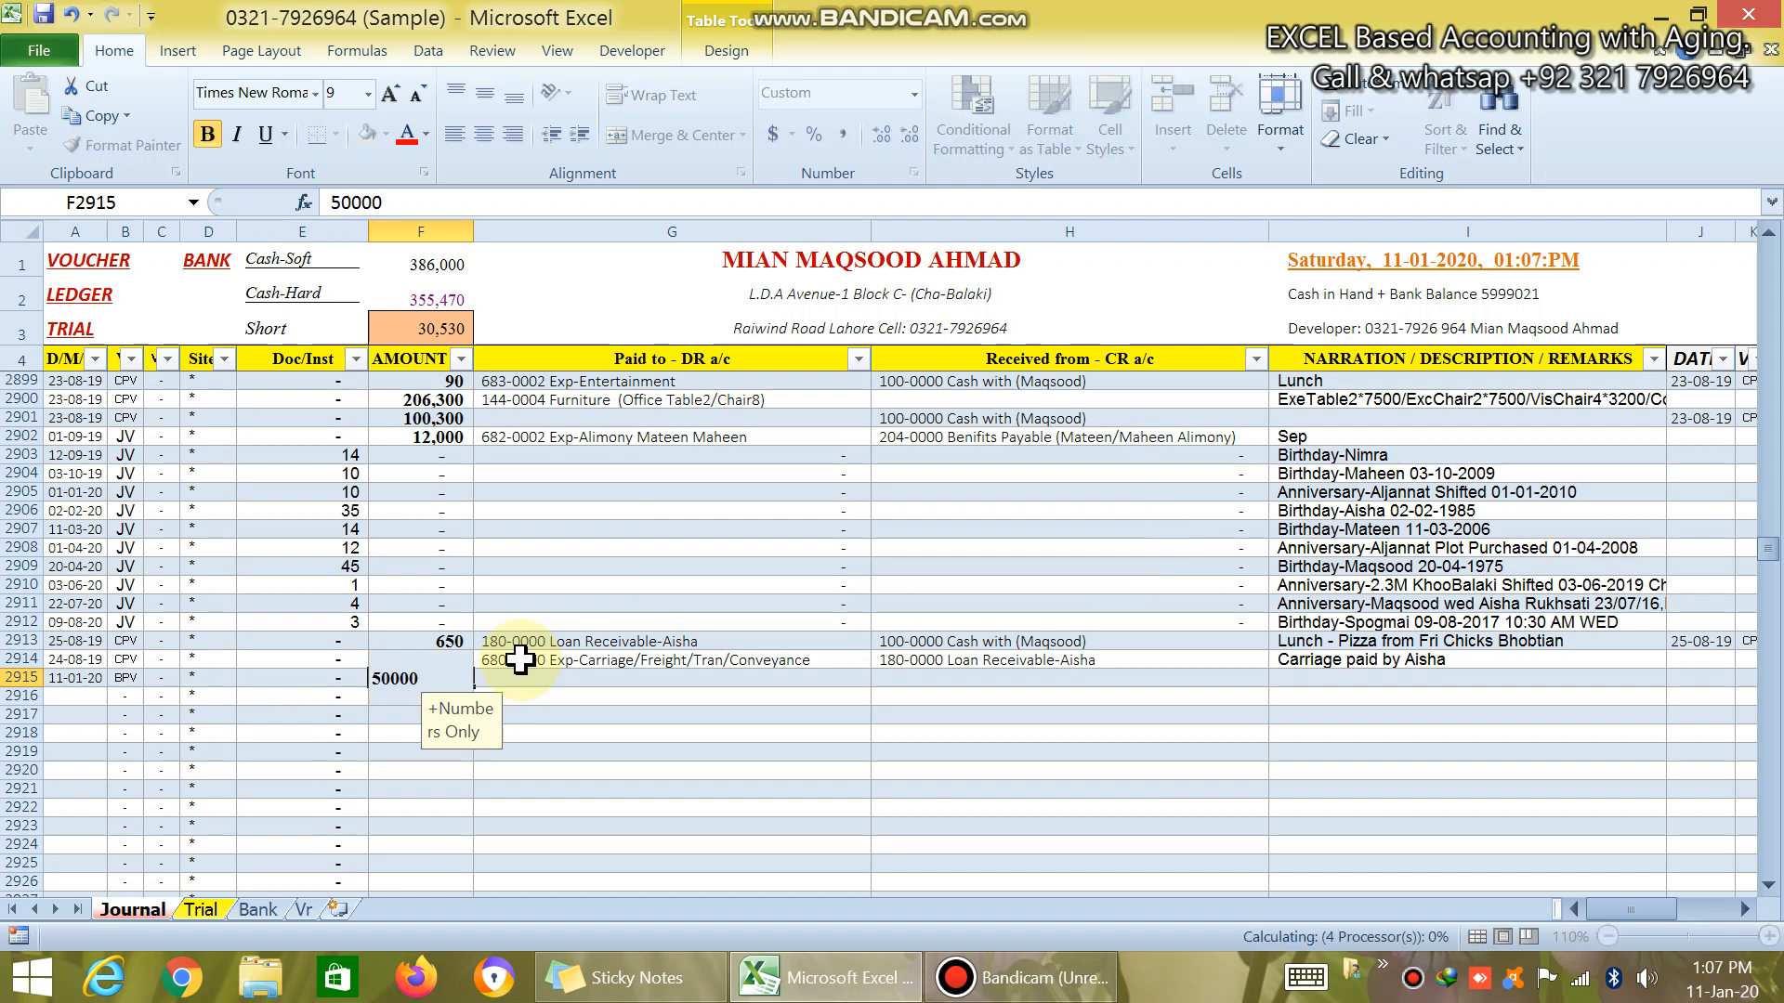
- Set Paid to - DR a/c in cell G2915 to the welder's liability account from the account heads
key("alt+Down")
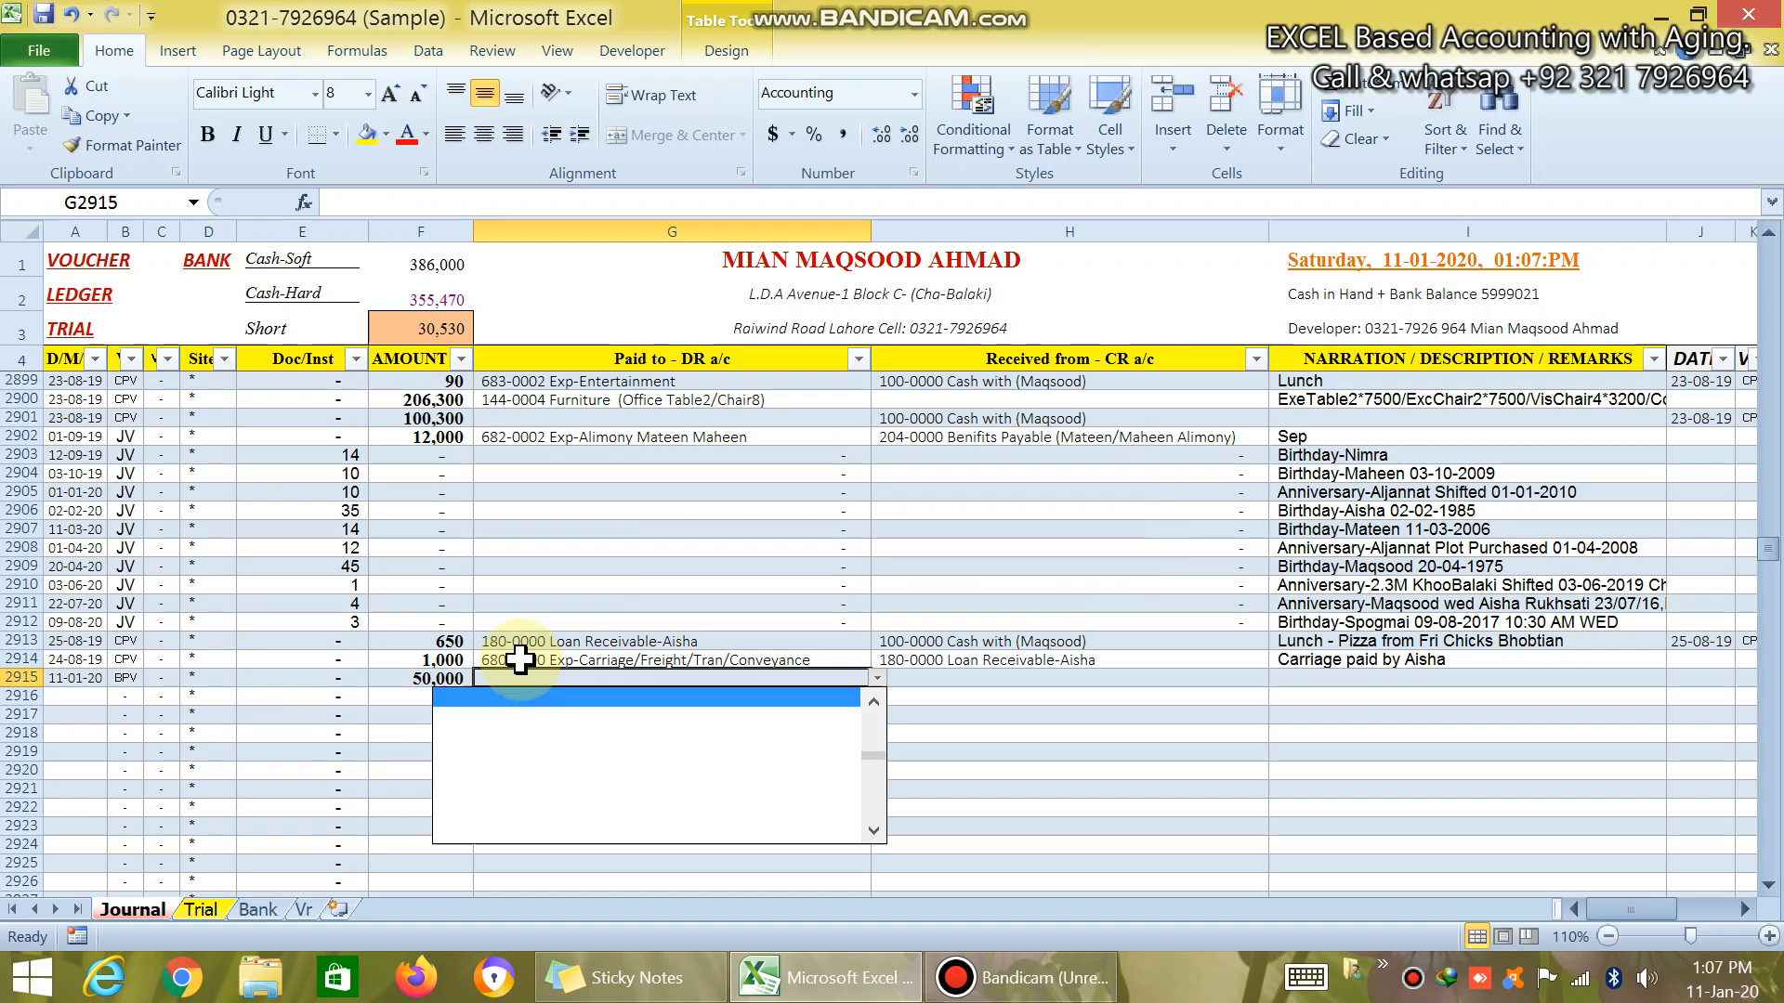
key("Up")
key("Up")
key("Up")
key("Up")
key("Up")
key("Up")
key("Up")
key("Up")
key("Up")
key("Up")
key("Up")
key("Up")
key("Up")
key("Up")
key("Up")
key("Up")
key("Up")
key("Up")
key("Up")
key("Up")
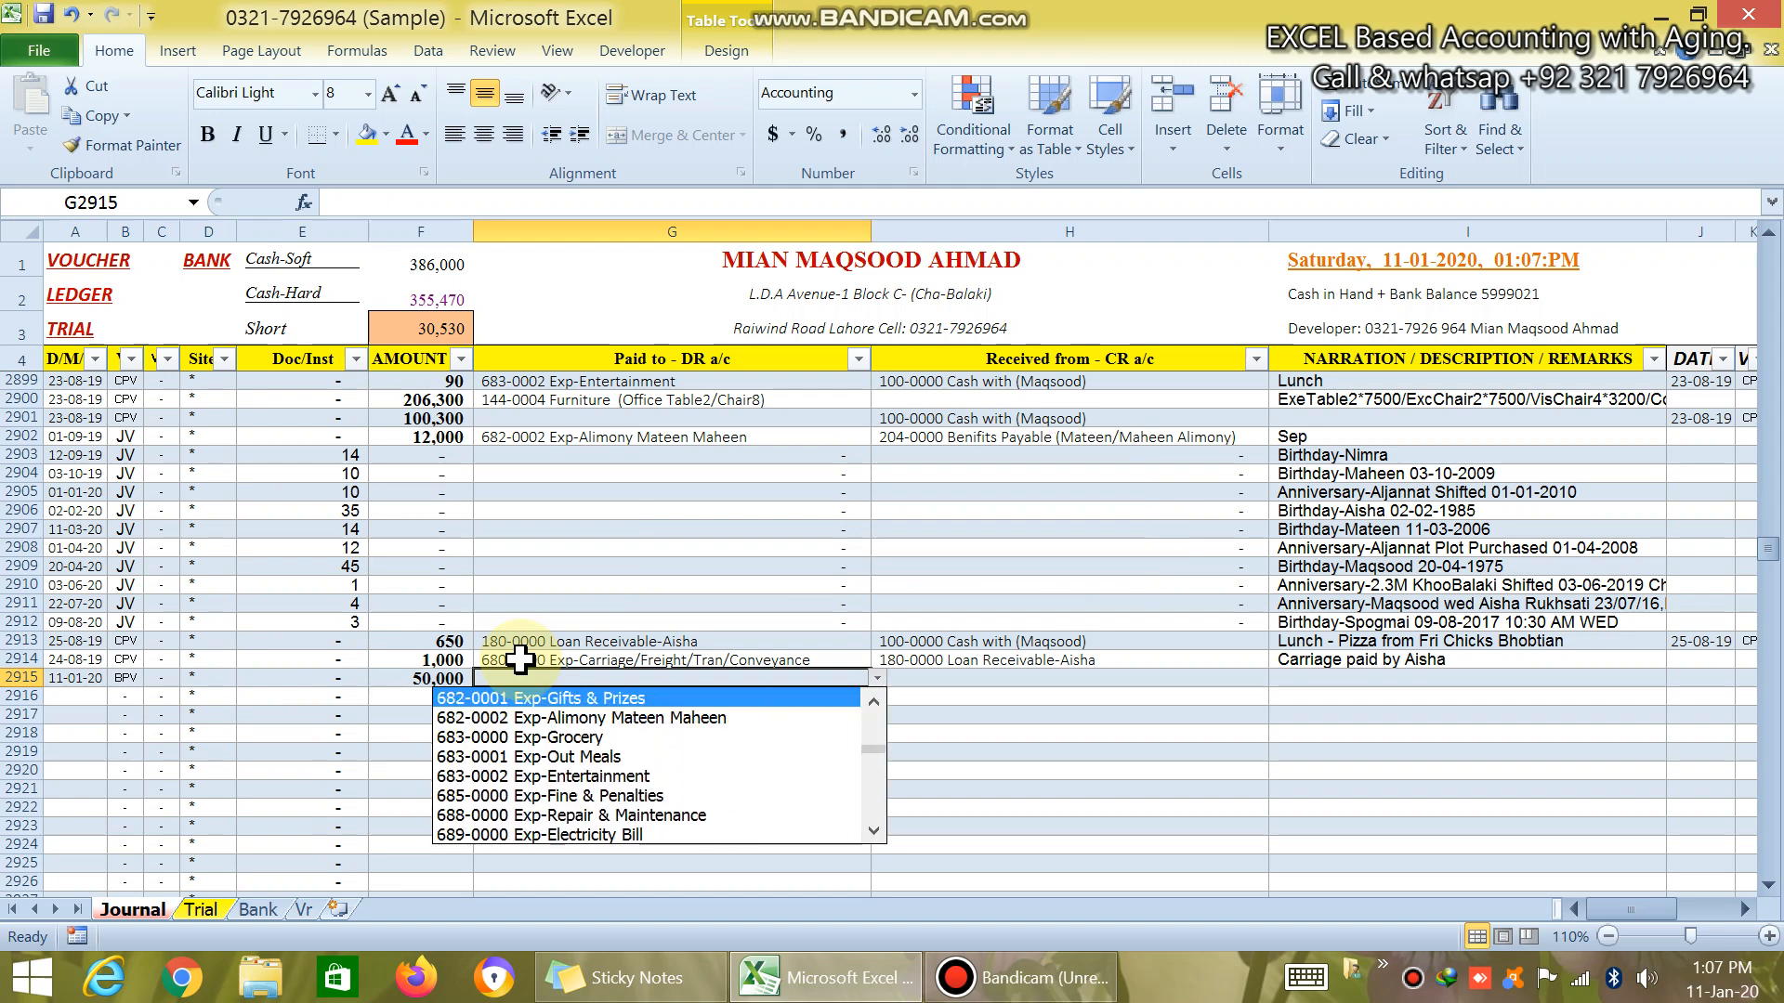
key("Up")
key("Up")
key("Up")
key("Up")
key("Up")
key("Up")
key("Up")
key("Up")
key("Up")
key("Up")
key("Up")
key("Up")
key("Up")
key("Up")
key("Up")
key("Up")
key("Up")
key("Up")
key("Up")
key("Up")
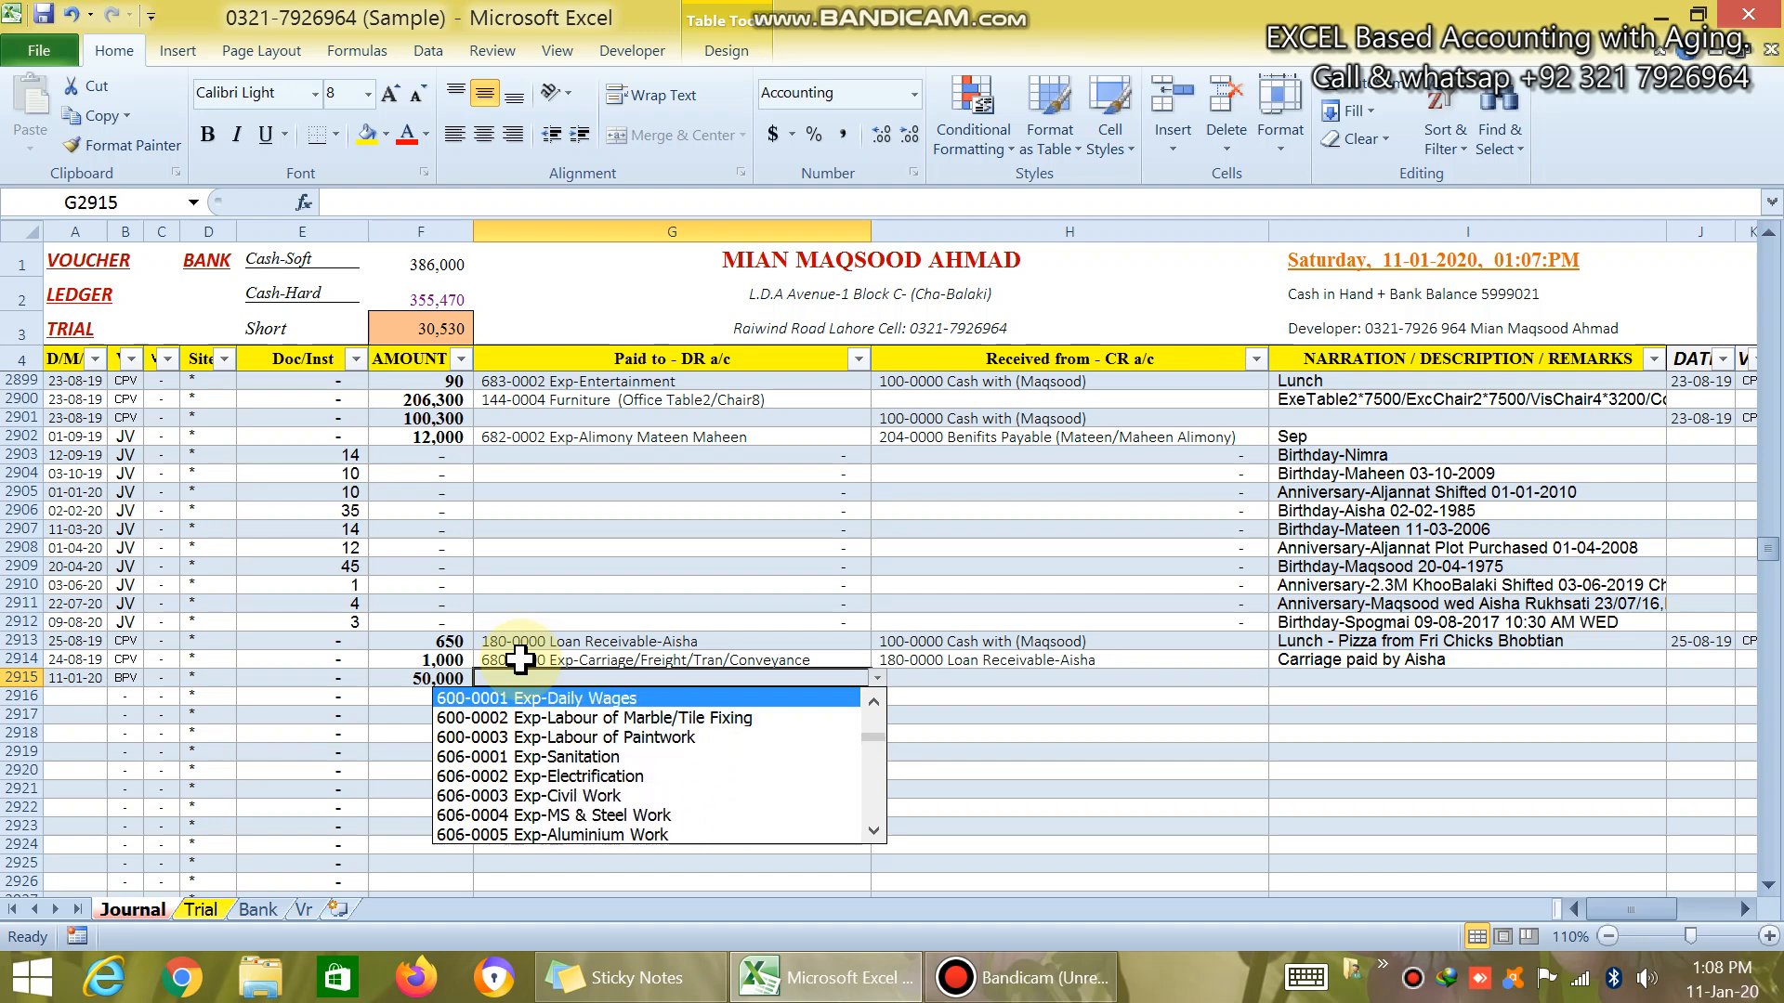
key("Up")
key("Up")
key("Up")
key("Up")
key("Up")
key("Up")
key("Up")
key("Up")
key("Up")
key("Up")
key("Up")
key("Up")
key("Up")
key("Up")
key("Up")
key("Up")
key("Up")
key("Up")
key("Up")
key("Up")
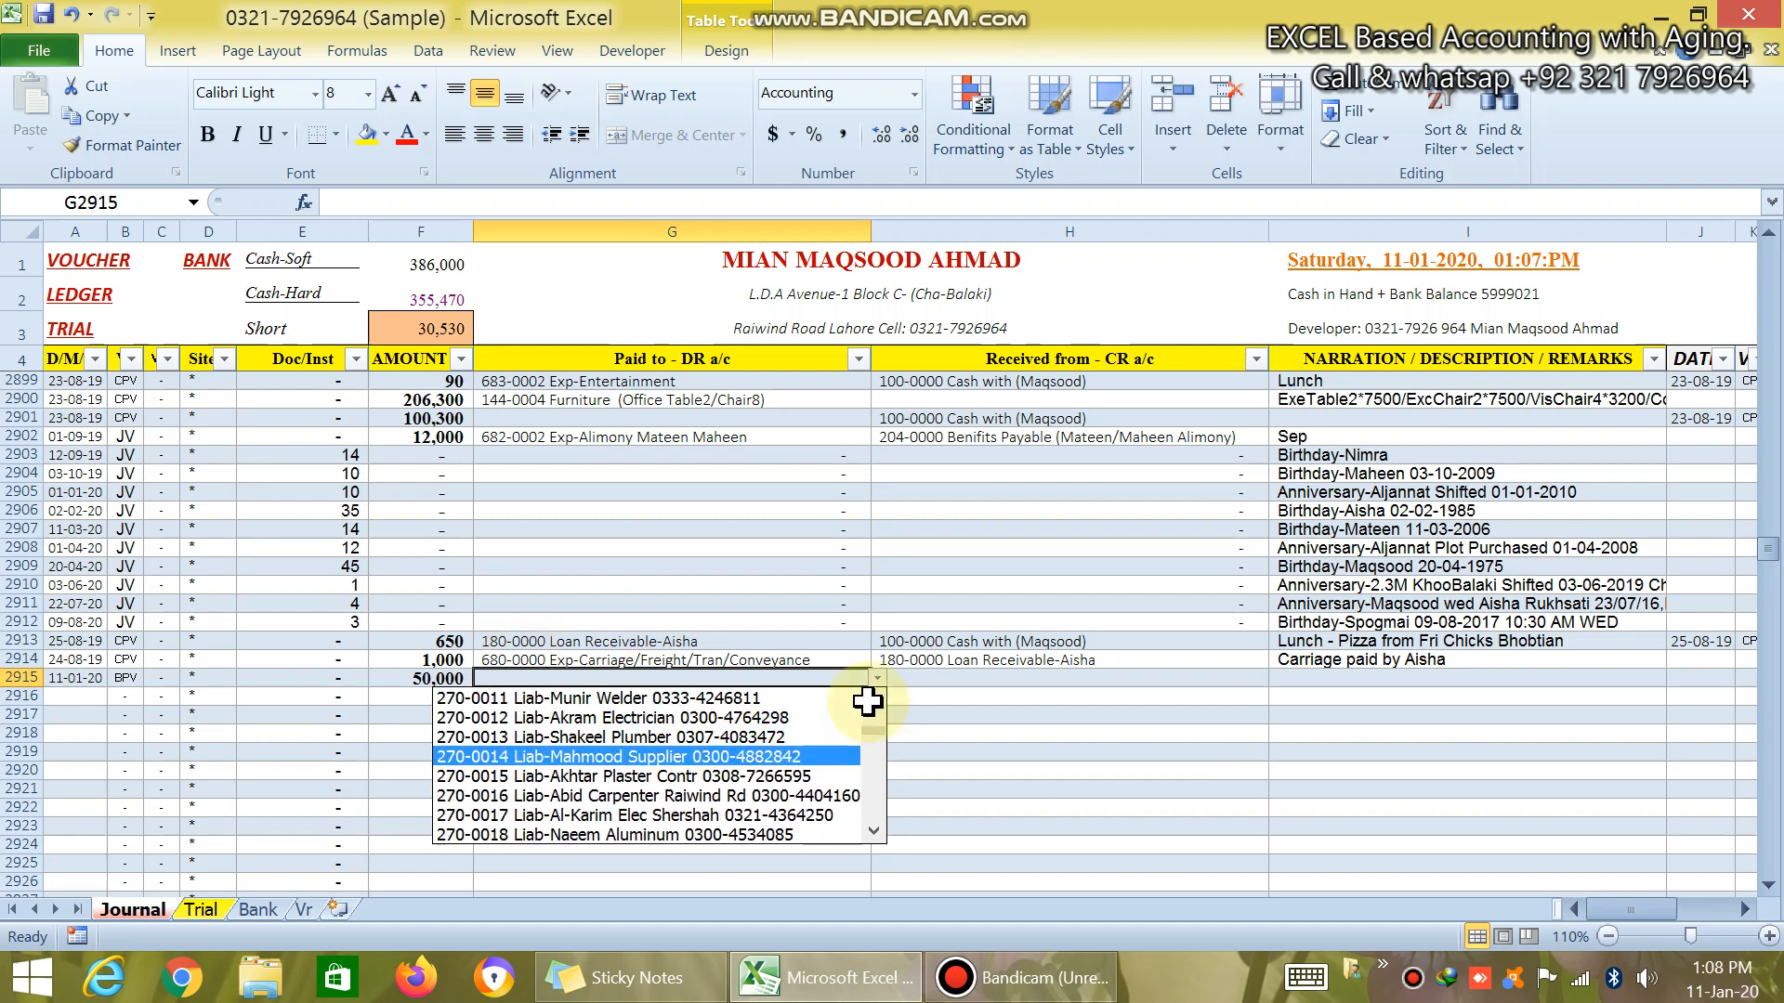
scroll(867, 703, "up", 8)
scroll(878, 710, "up", 8)
scroll(876, 703, "up", 10)
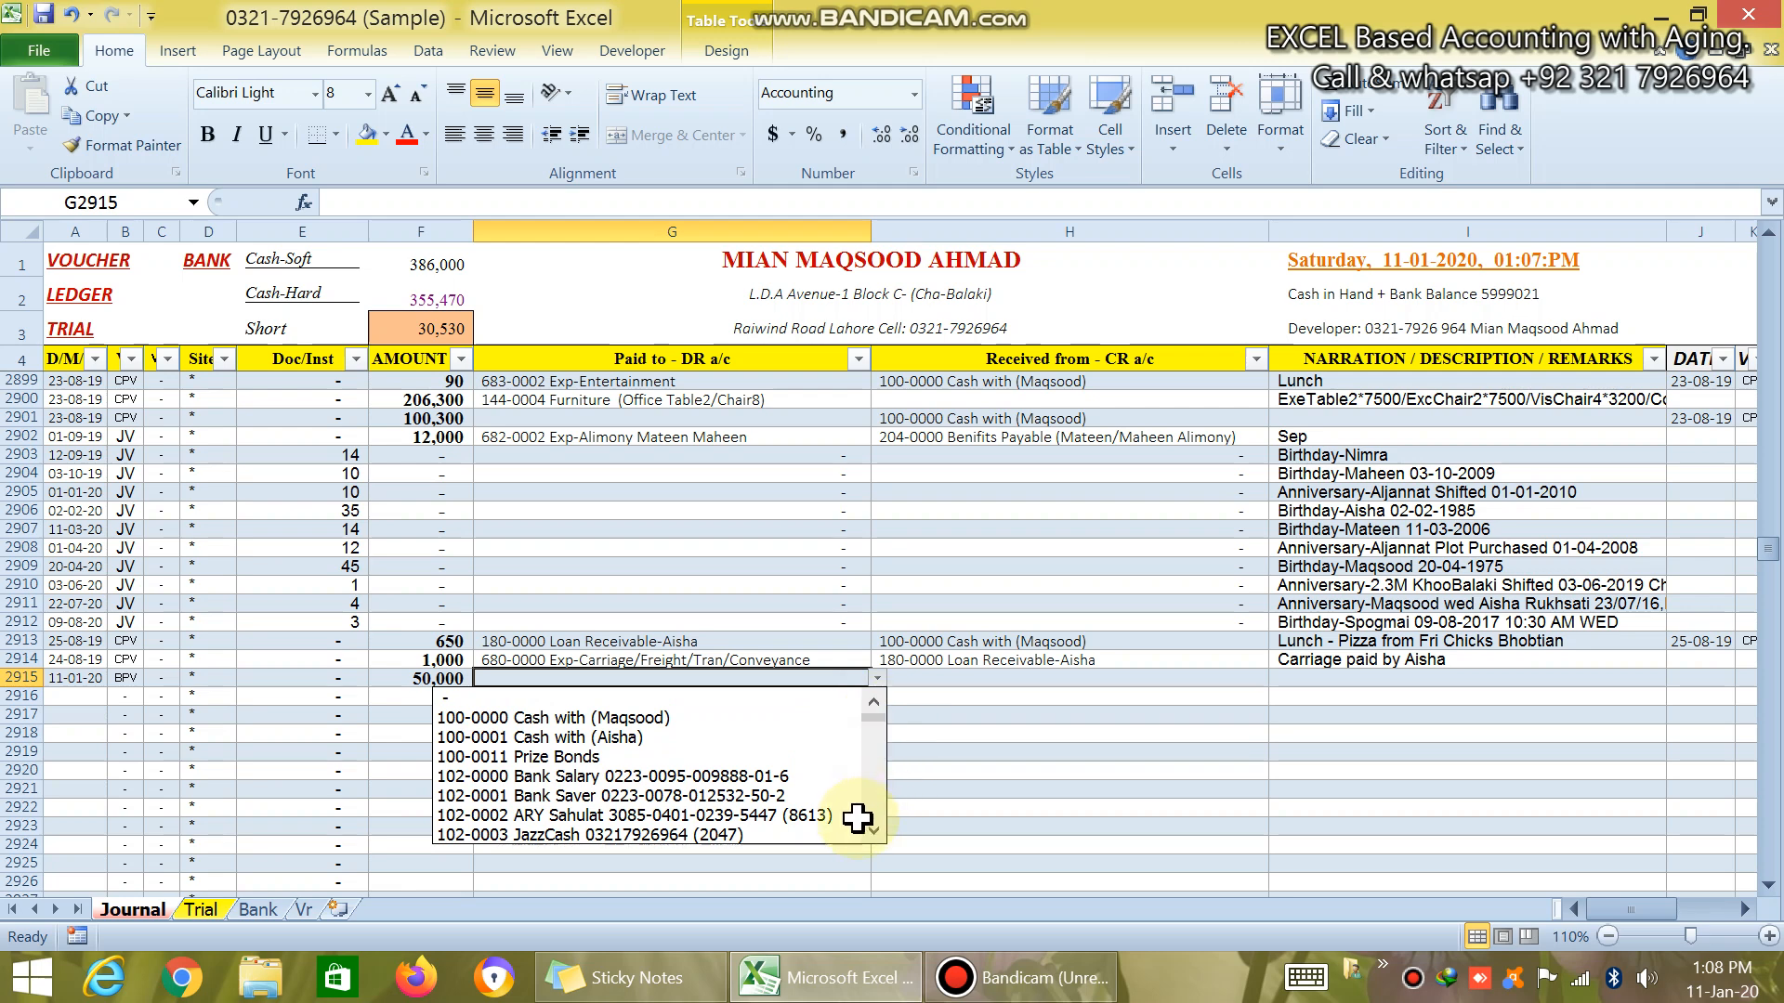
scroll(880, 836, "down", 8)
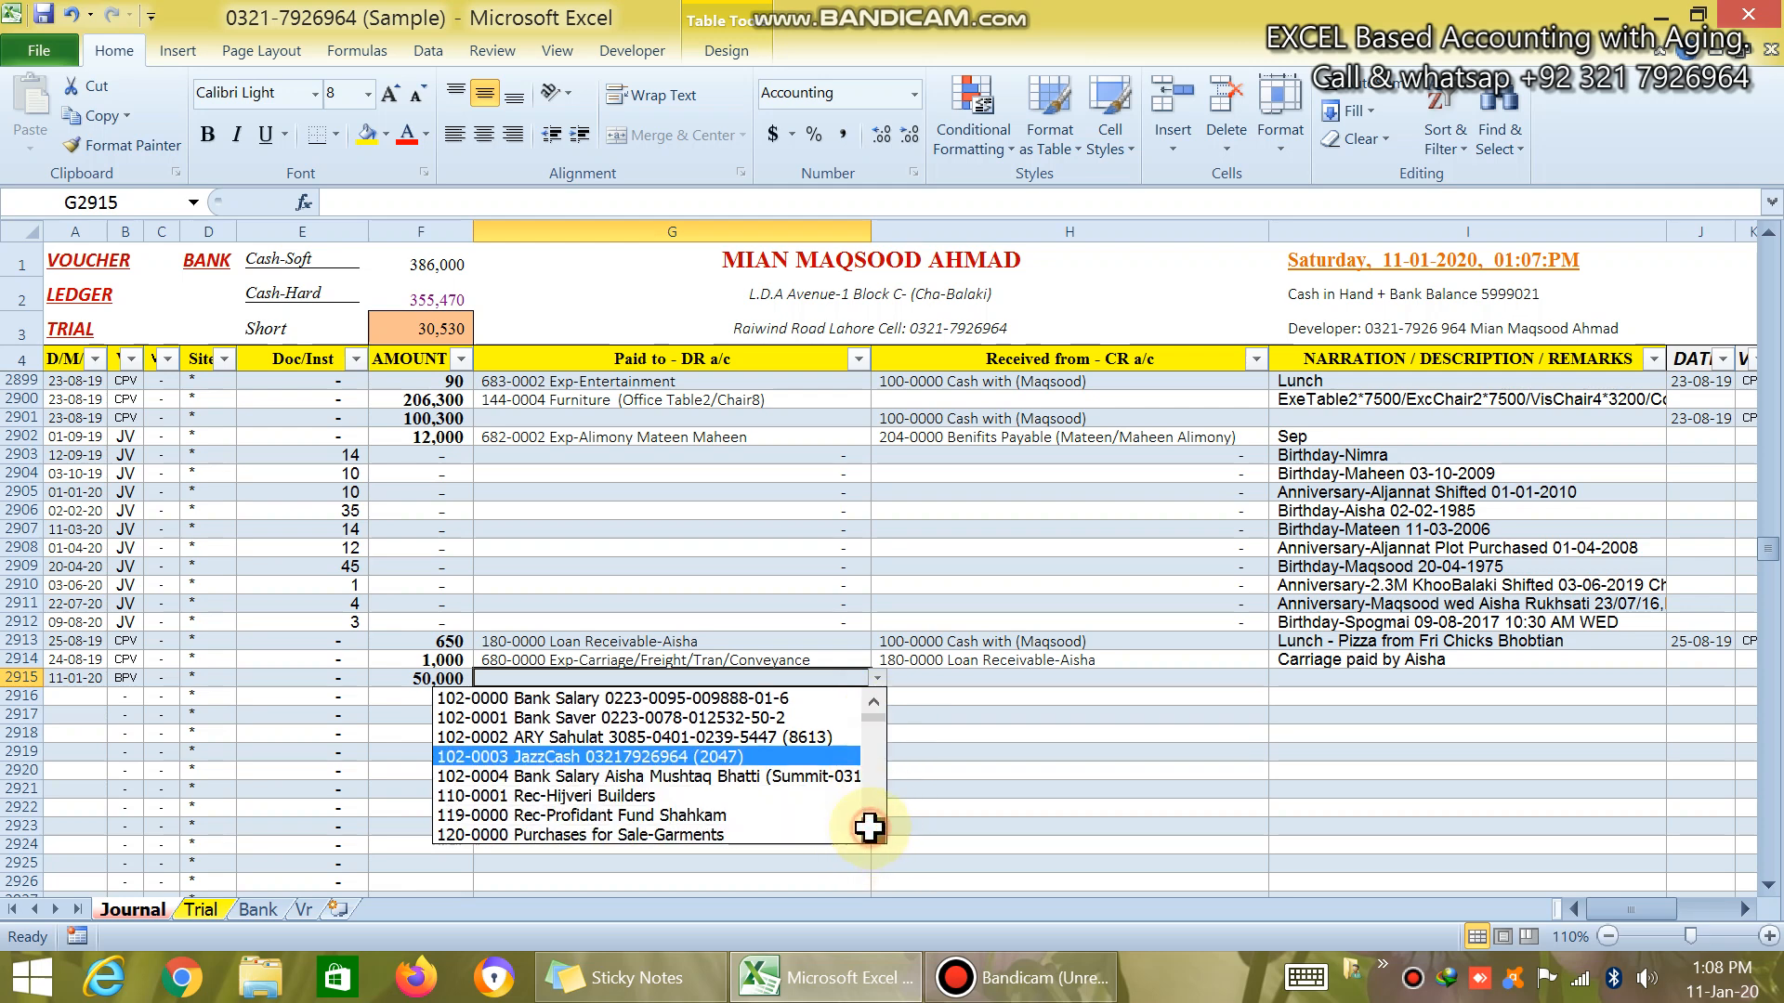
scroll(870, 827, "down", 5)
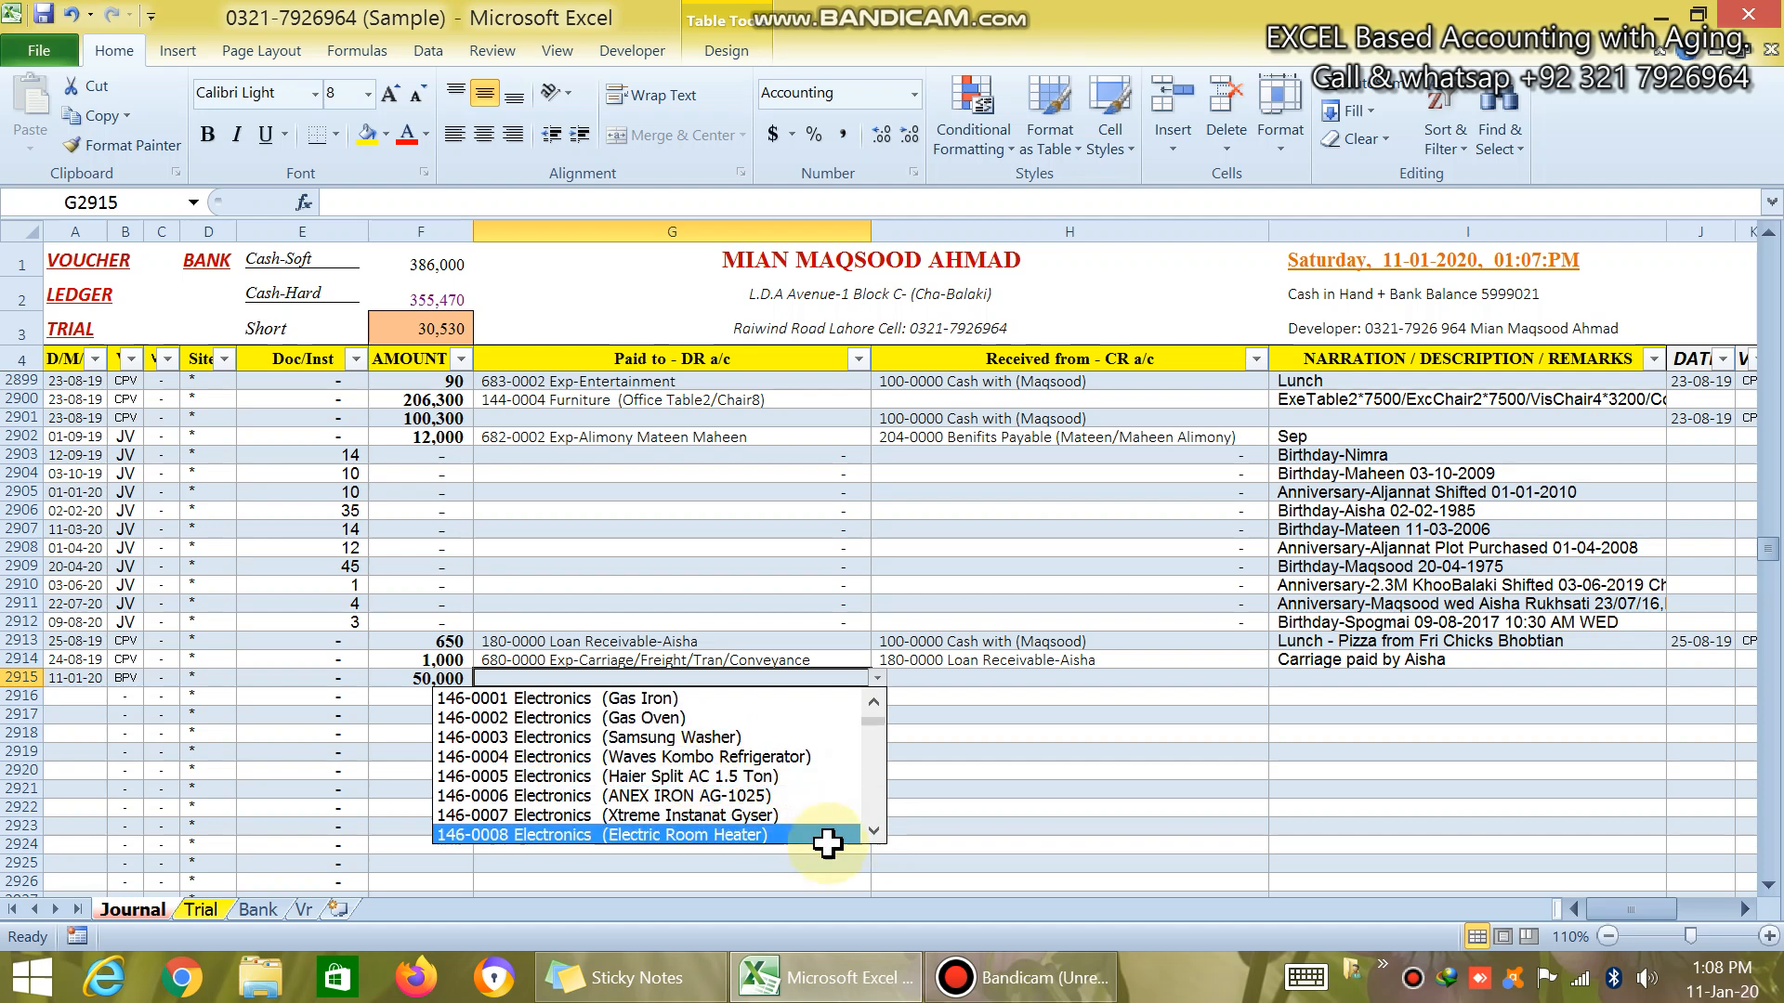
scroll(857, 836, "down", 8)
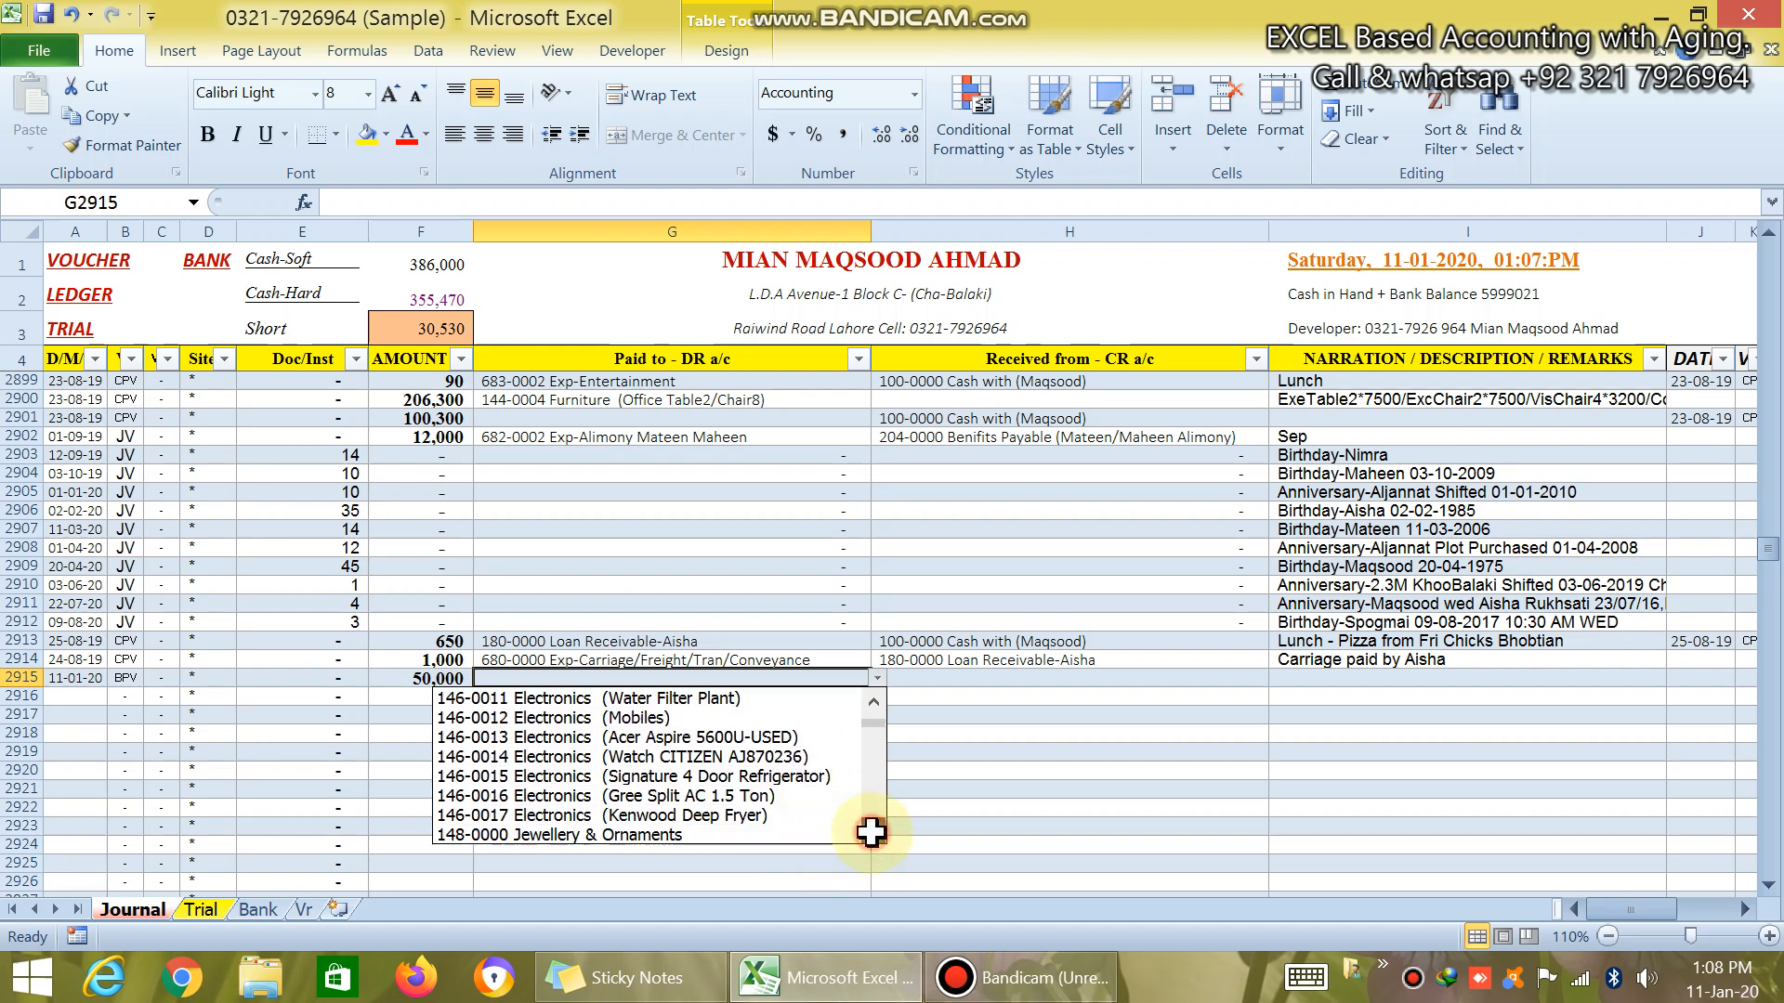
scroll(871, 833, "down", 6)
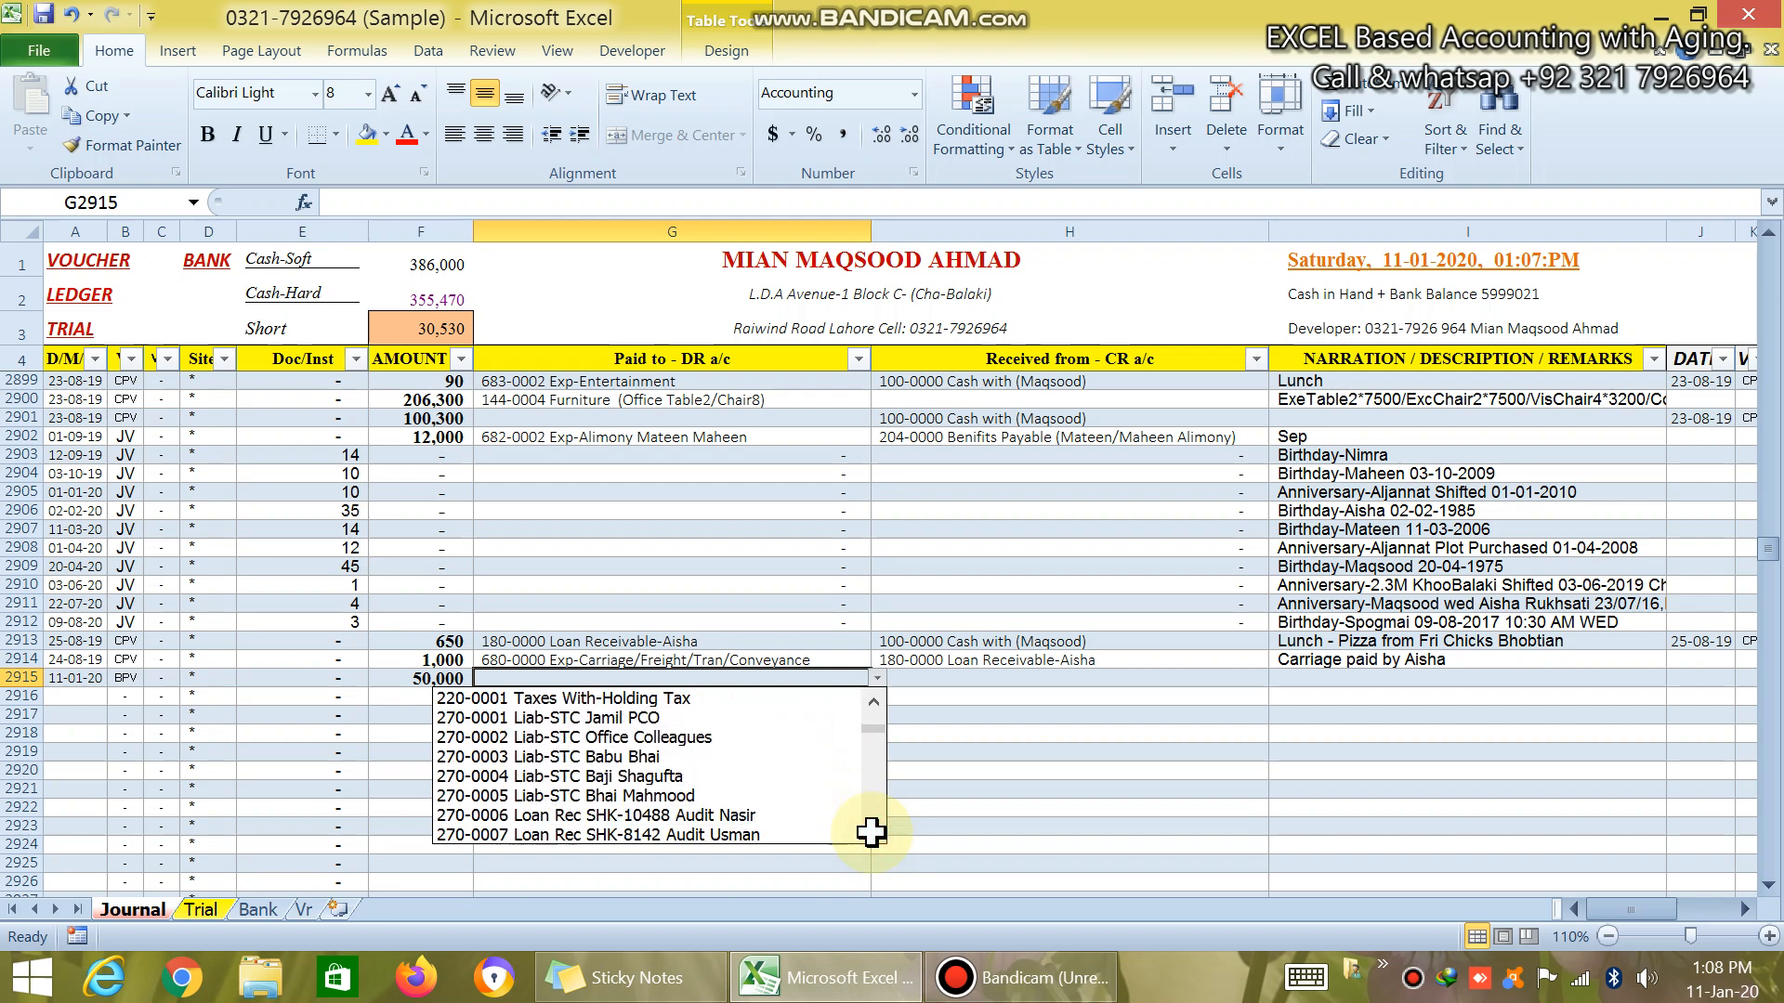
scroll(870, 833, "down", 1)
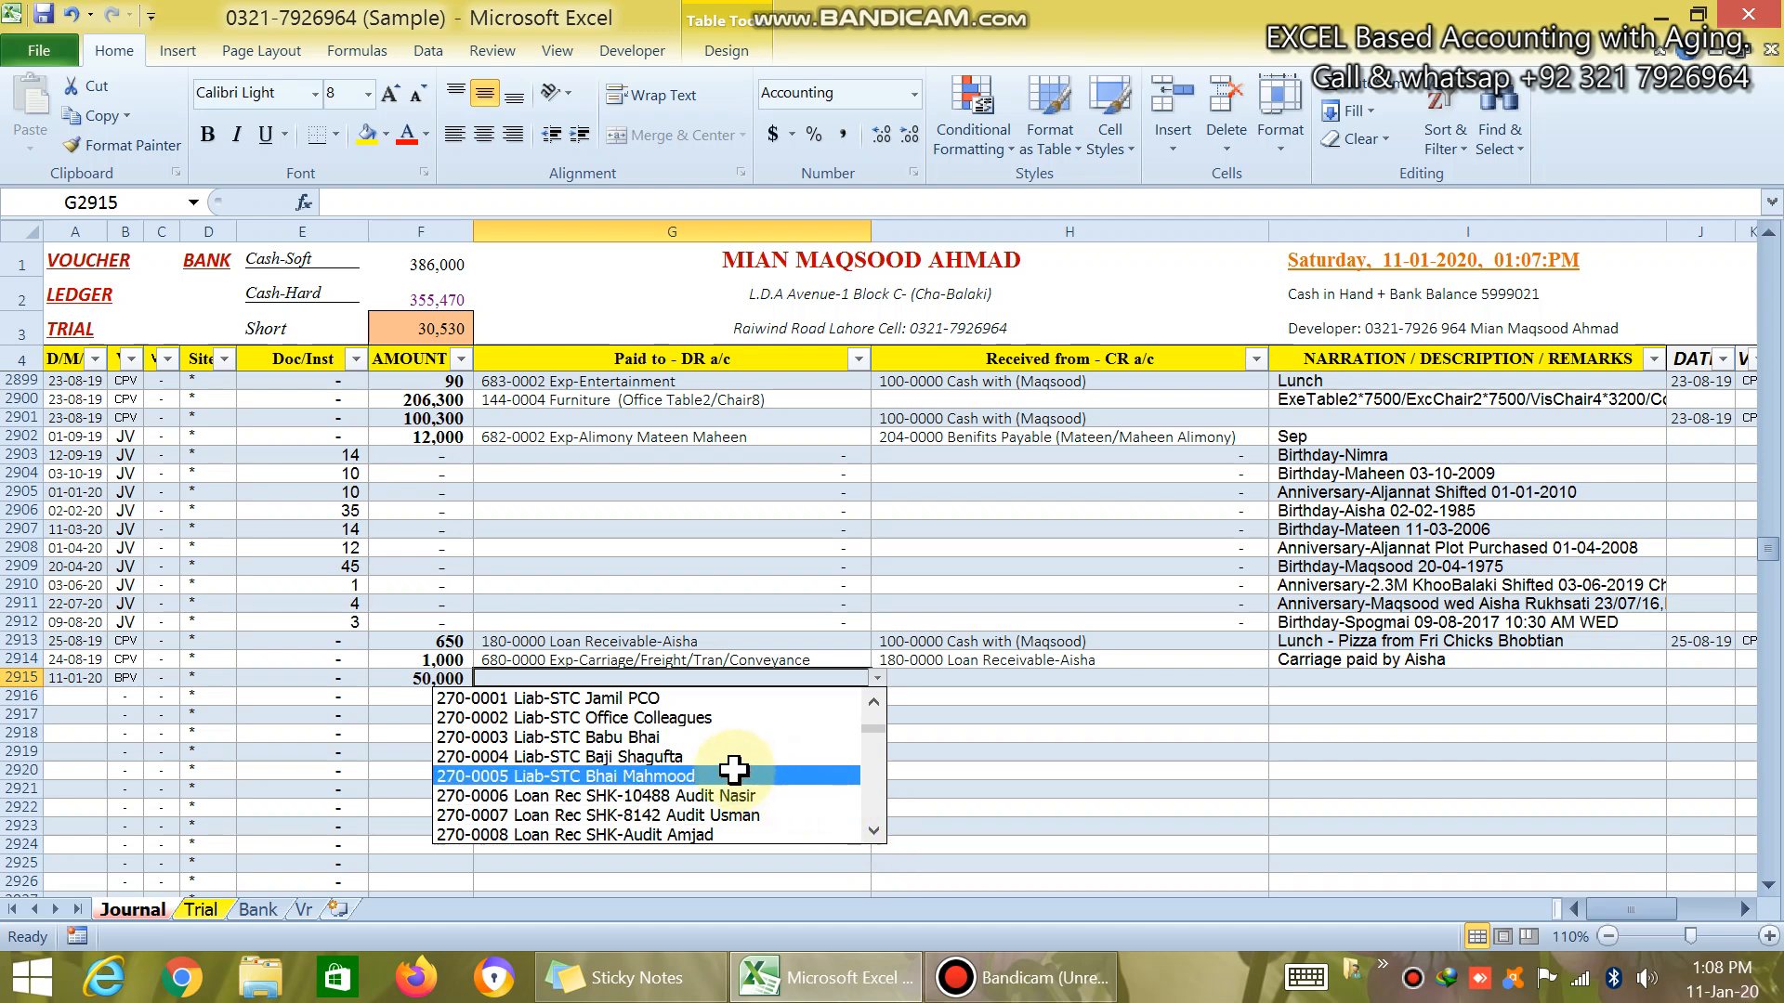
scroll(870, 833, "down", 6)
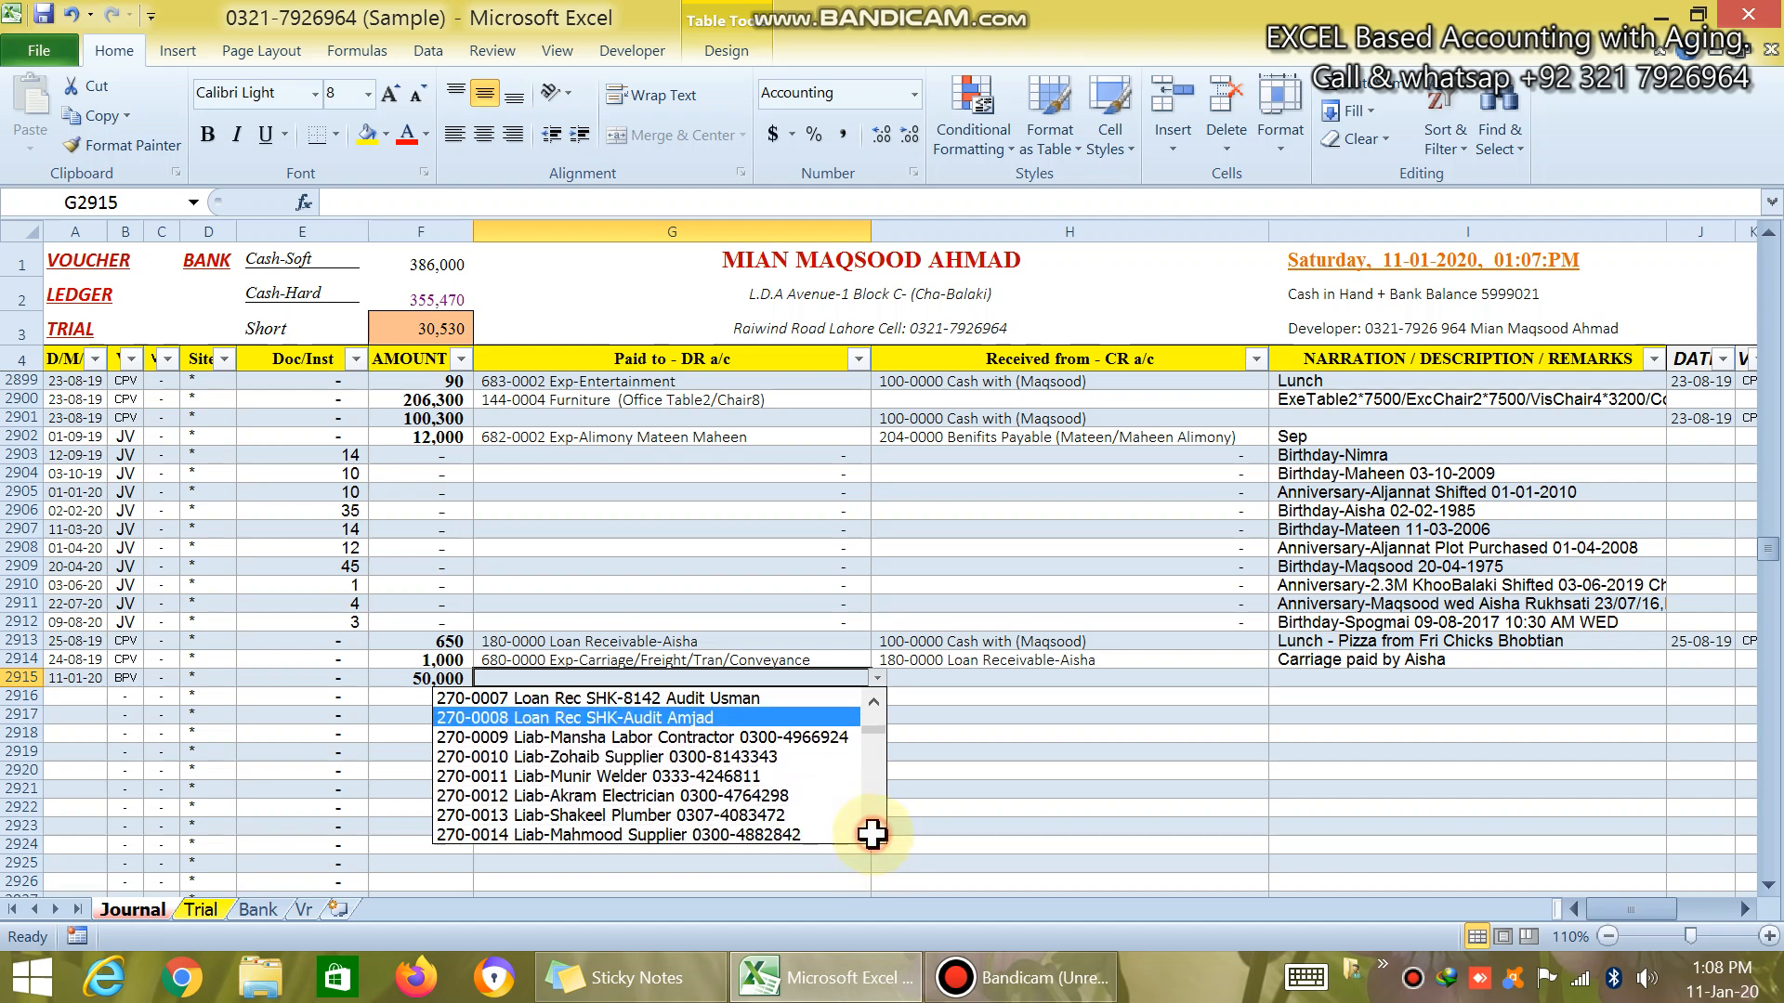
left_click(773, 777)
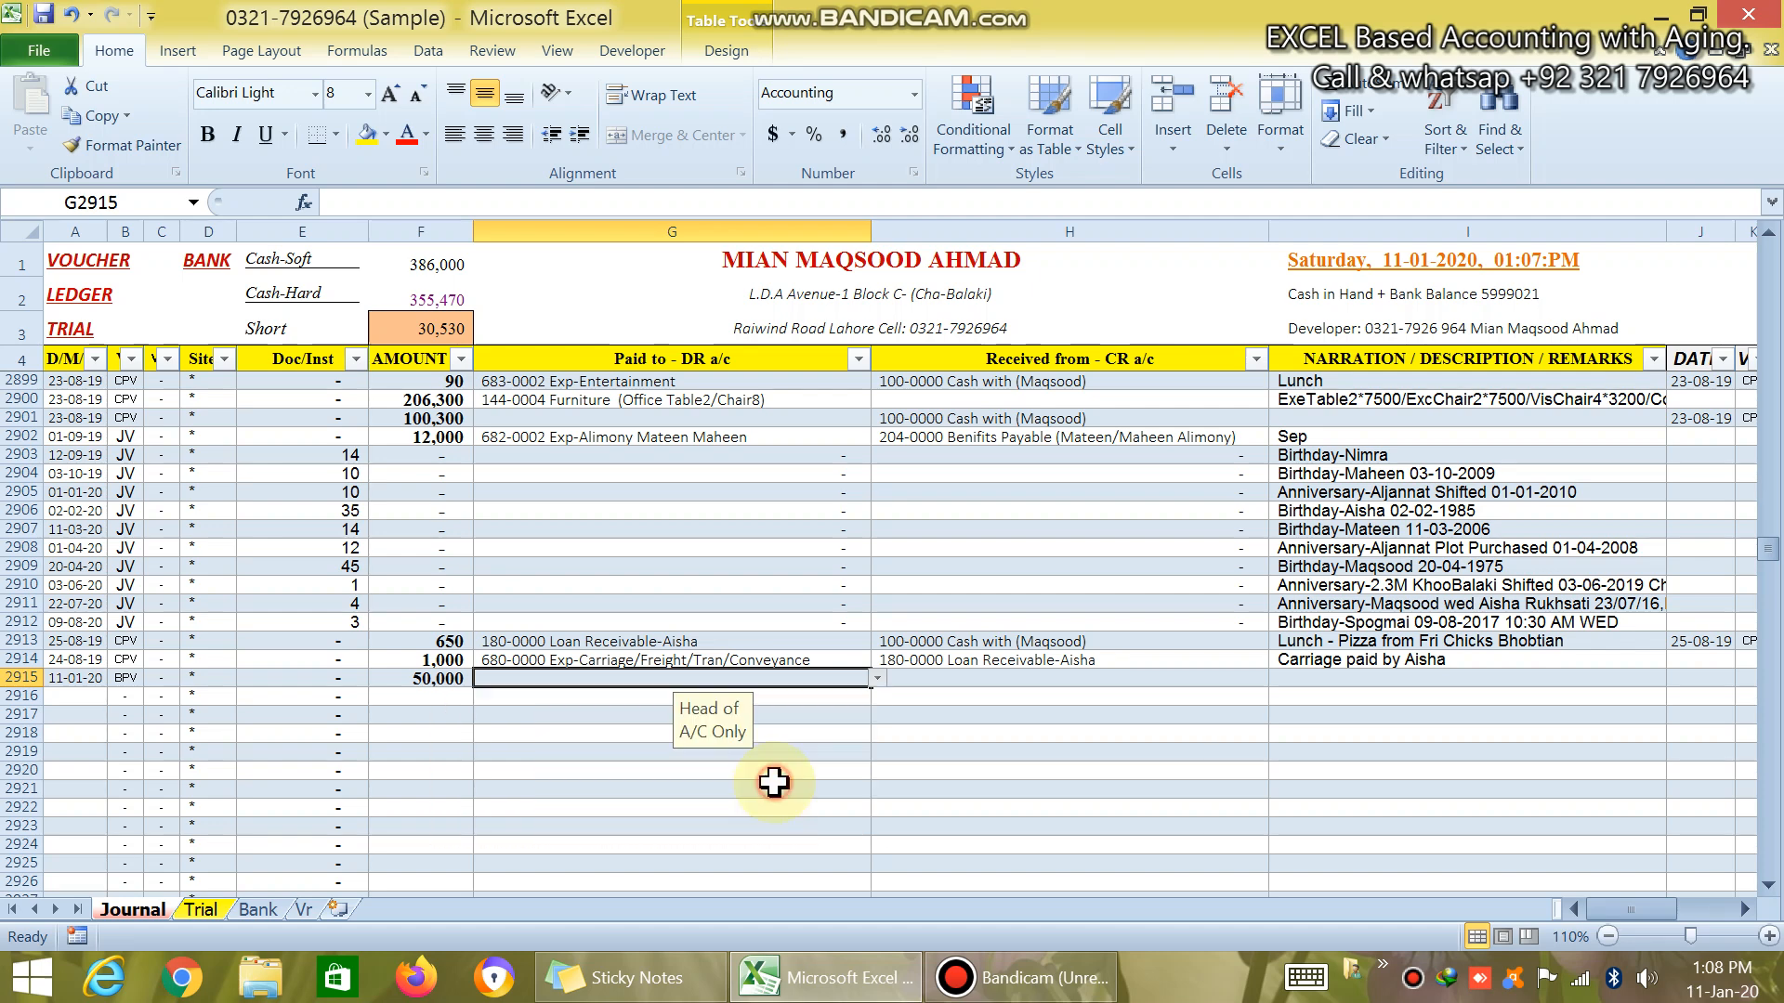
- Set Received from - CR a/c in cell H2915 to the Bank Saver account
left_click(944, 677)
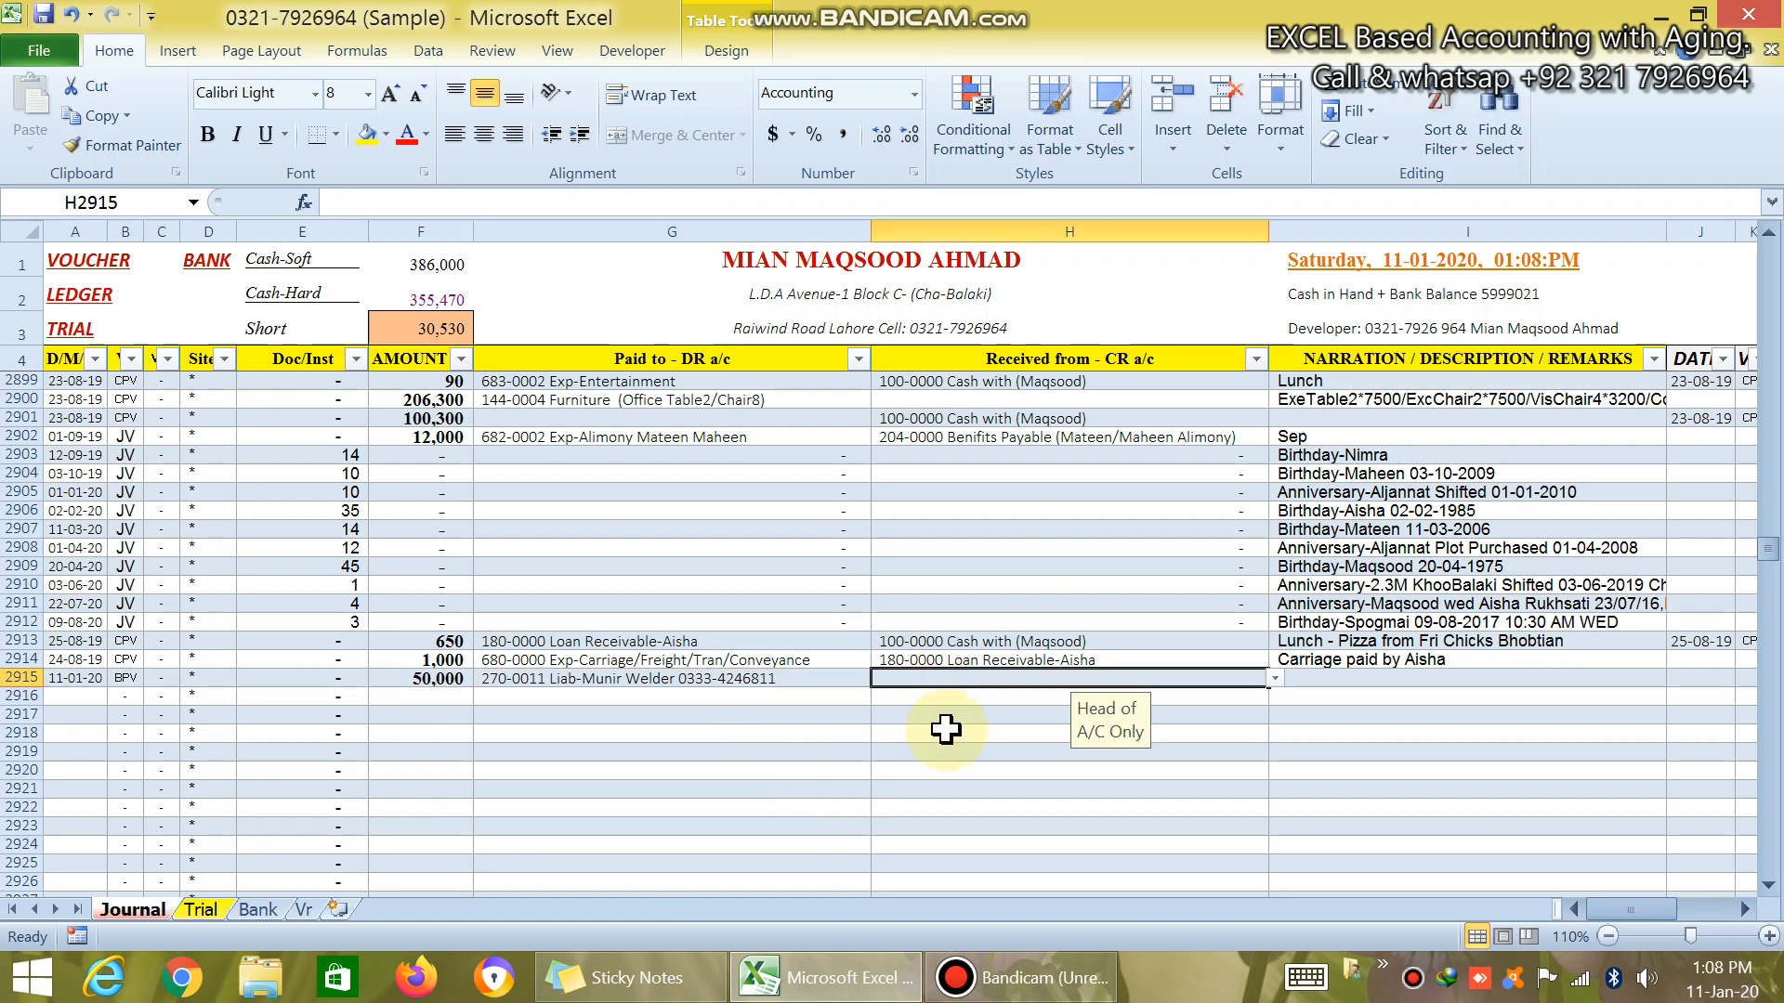
key("alt+Down")
scroll(945, 730, "up", 8)
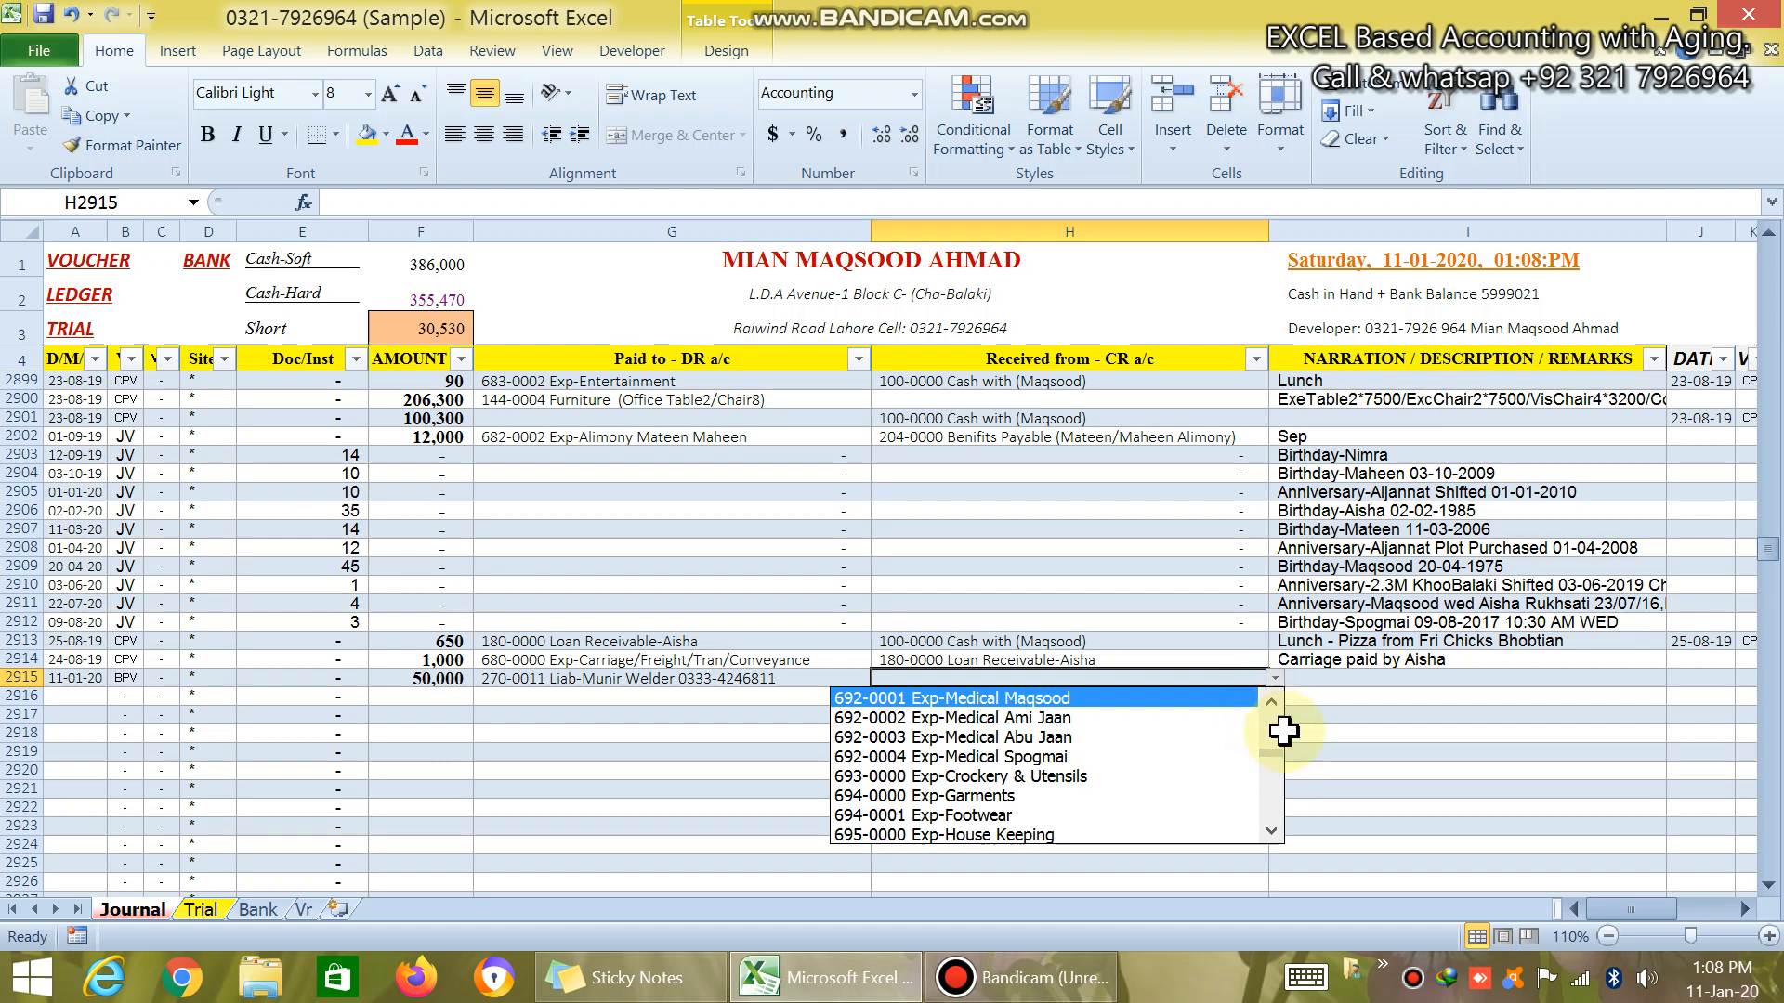
left_click_drag(1267, 746, 1272, 709)
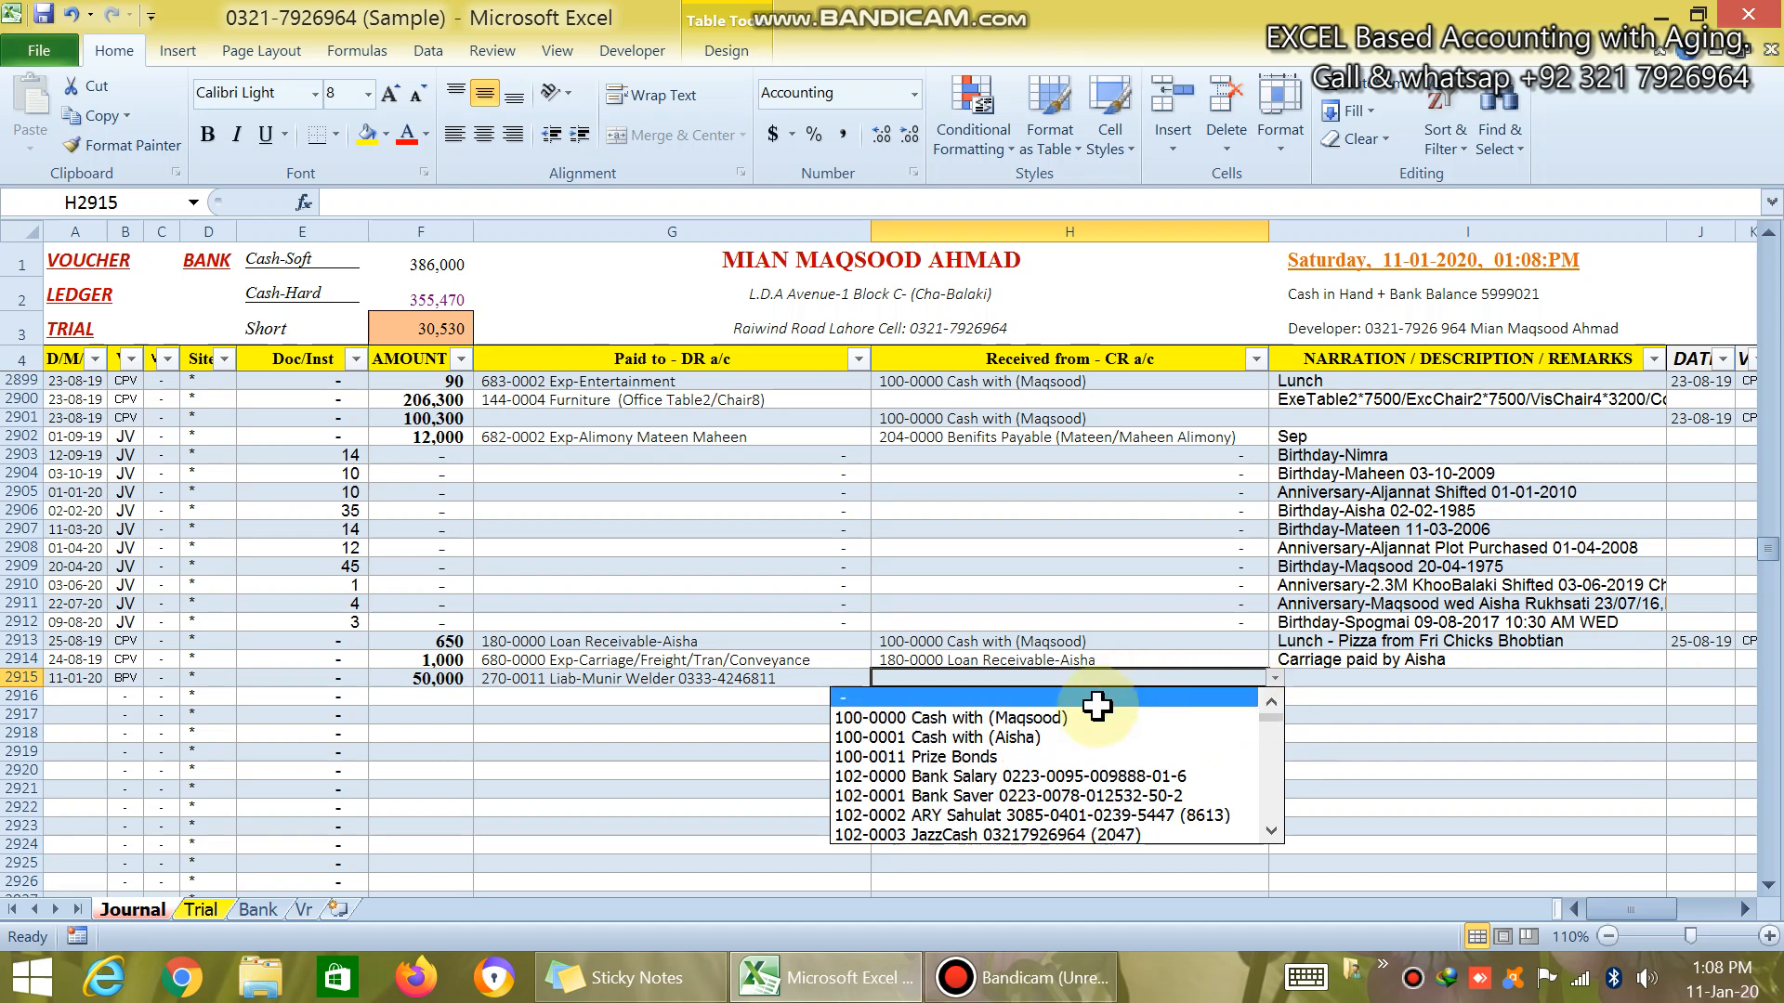
left_click(1085, 793)
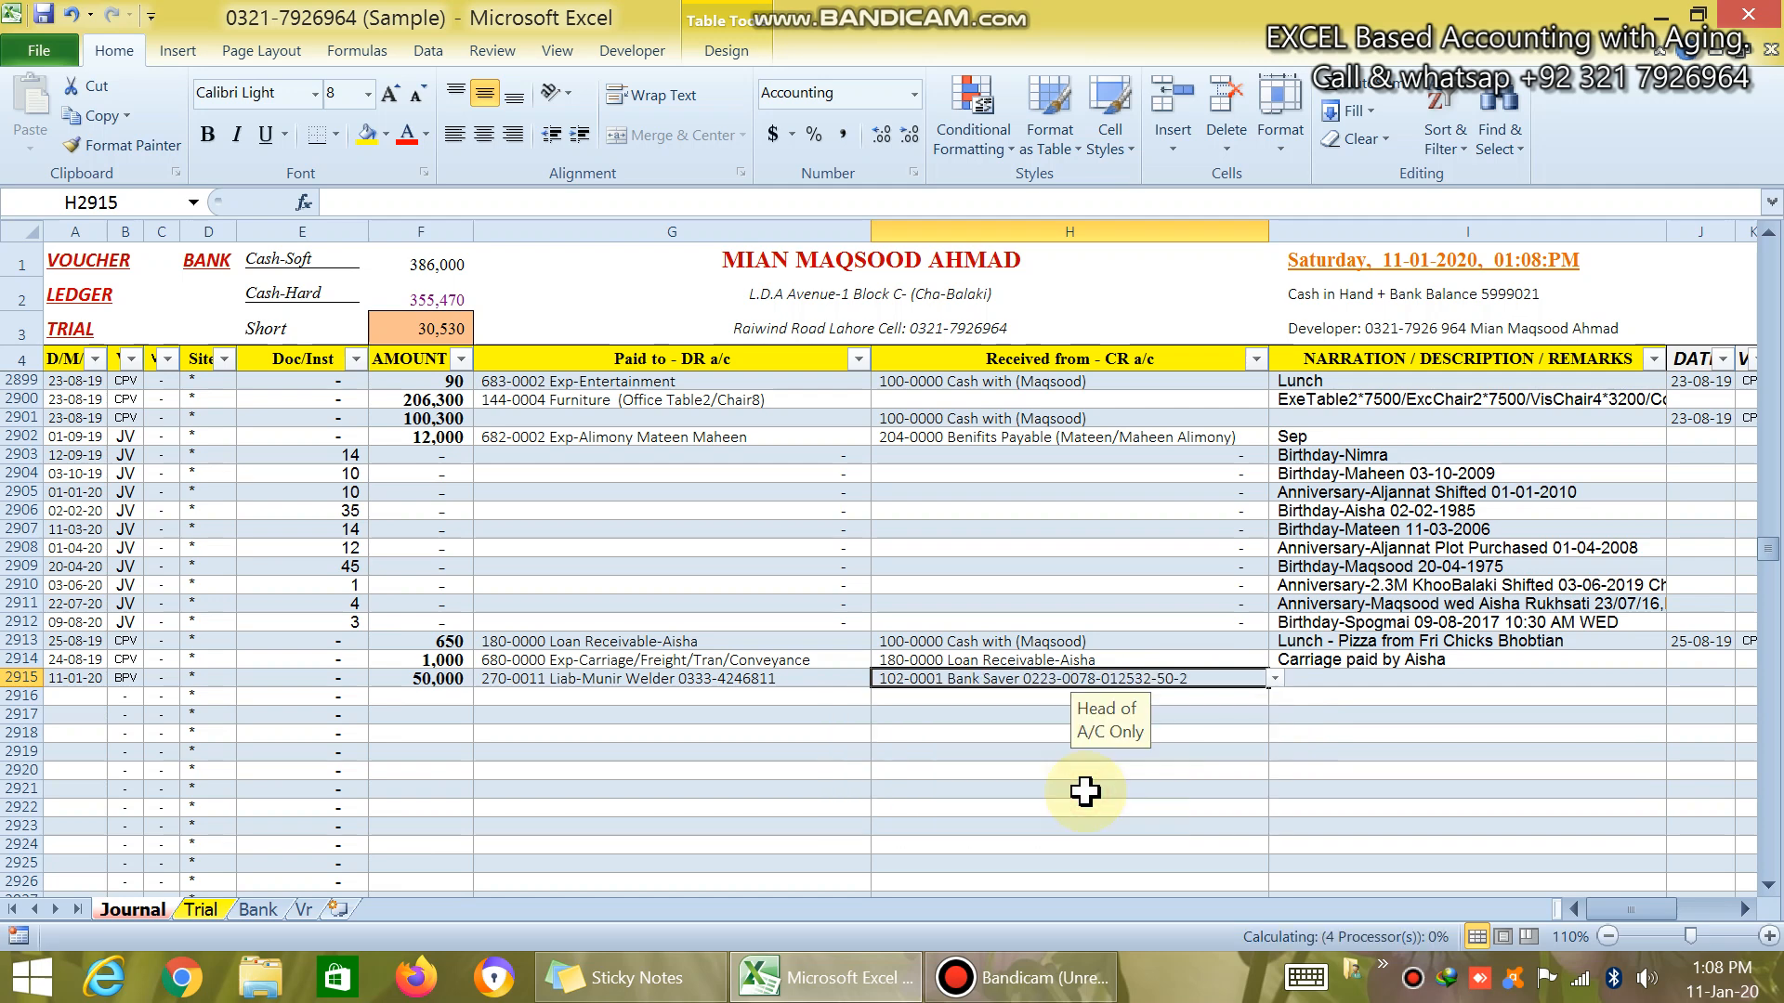
- Enter "Paid Advance for Work of Welding" as the narration of the new voucher in cell I2915
key("Tab")
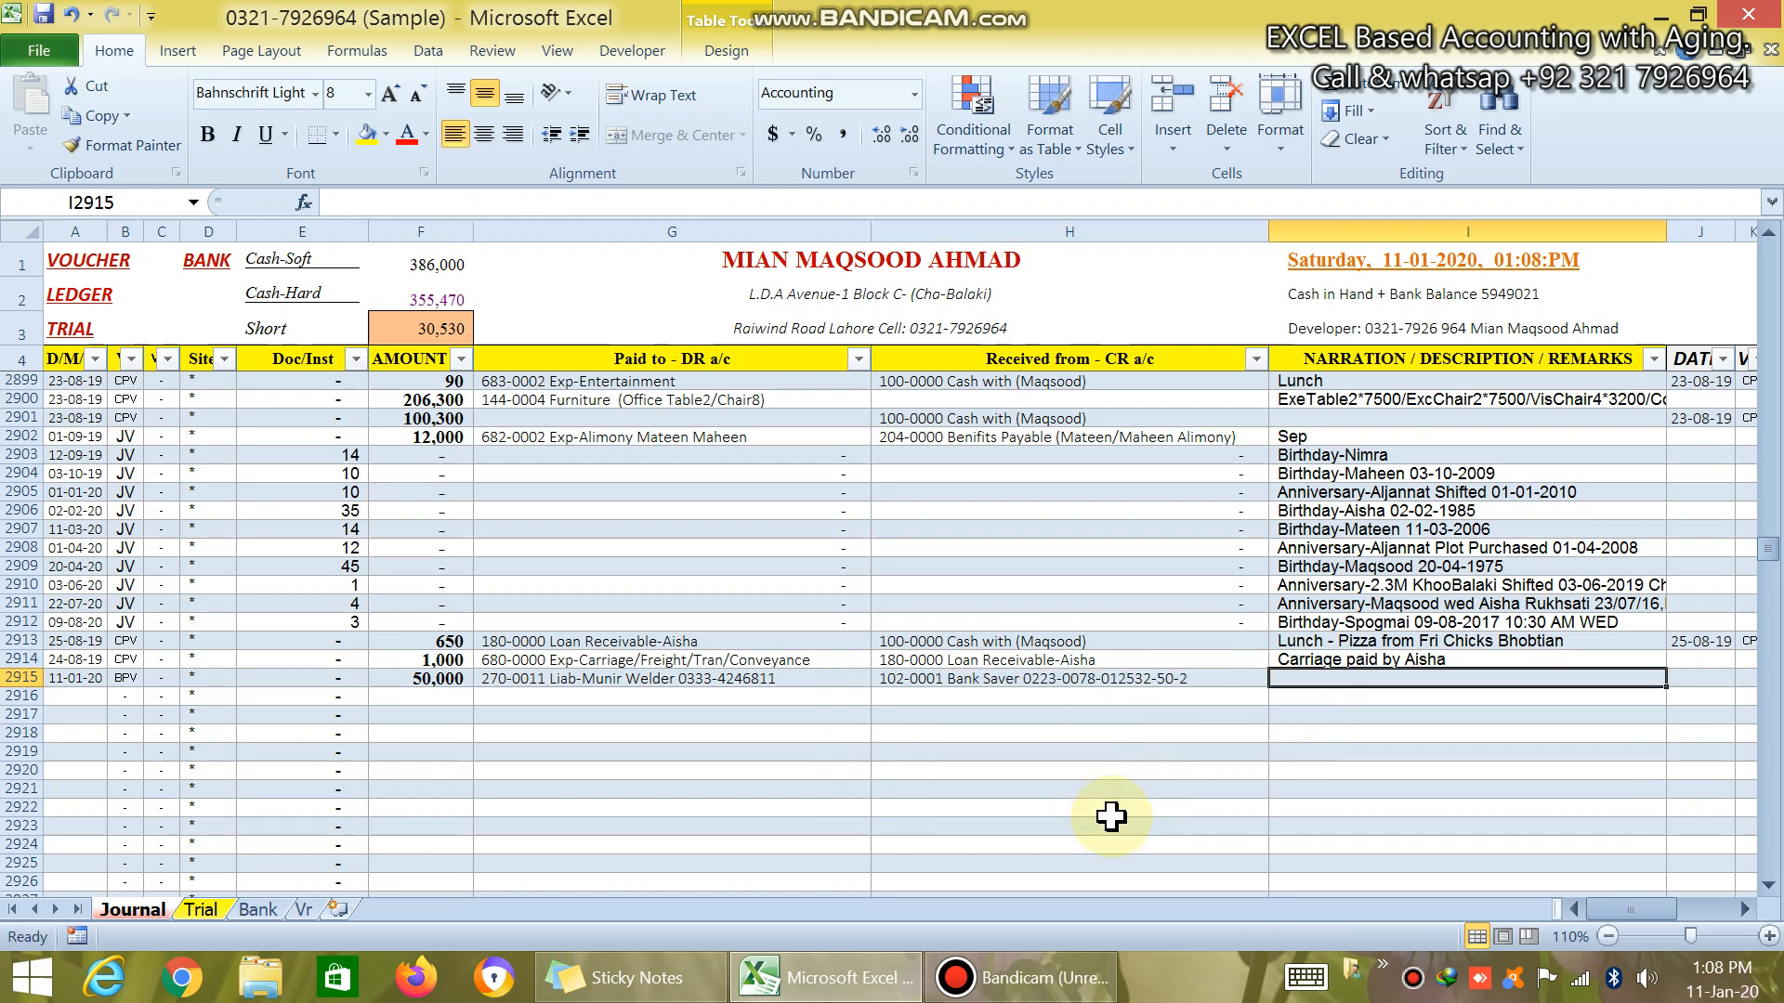
type("pAO")
key("BackSpace")
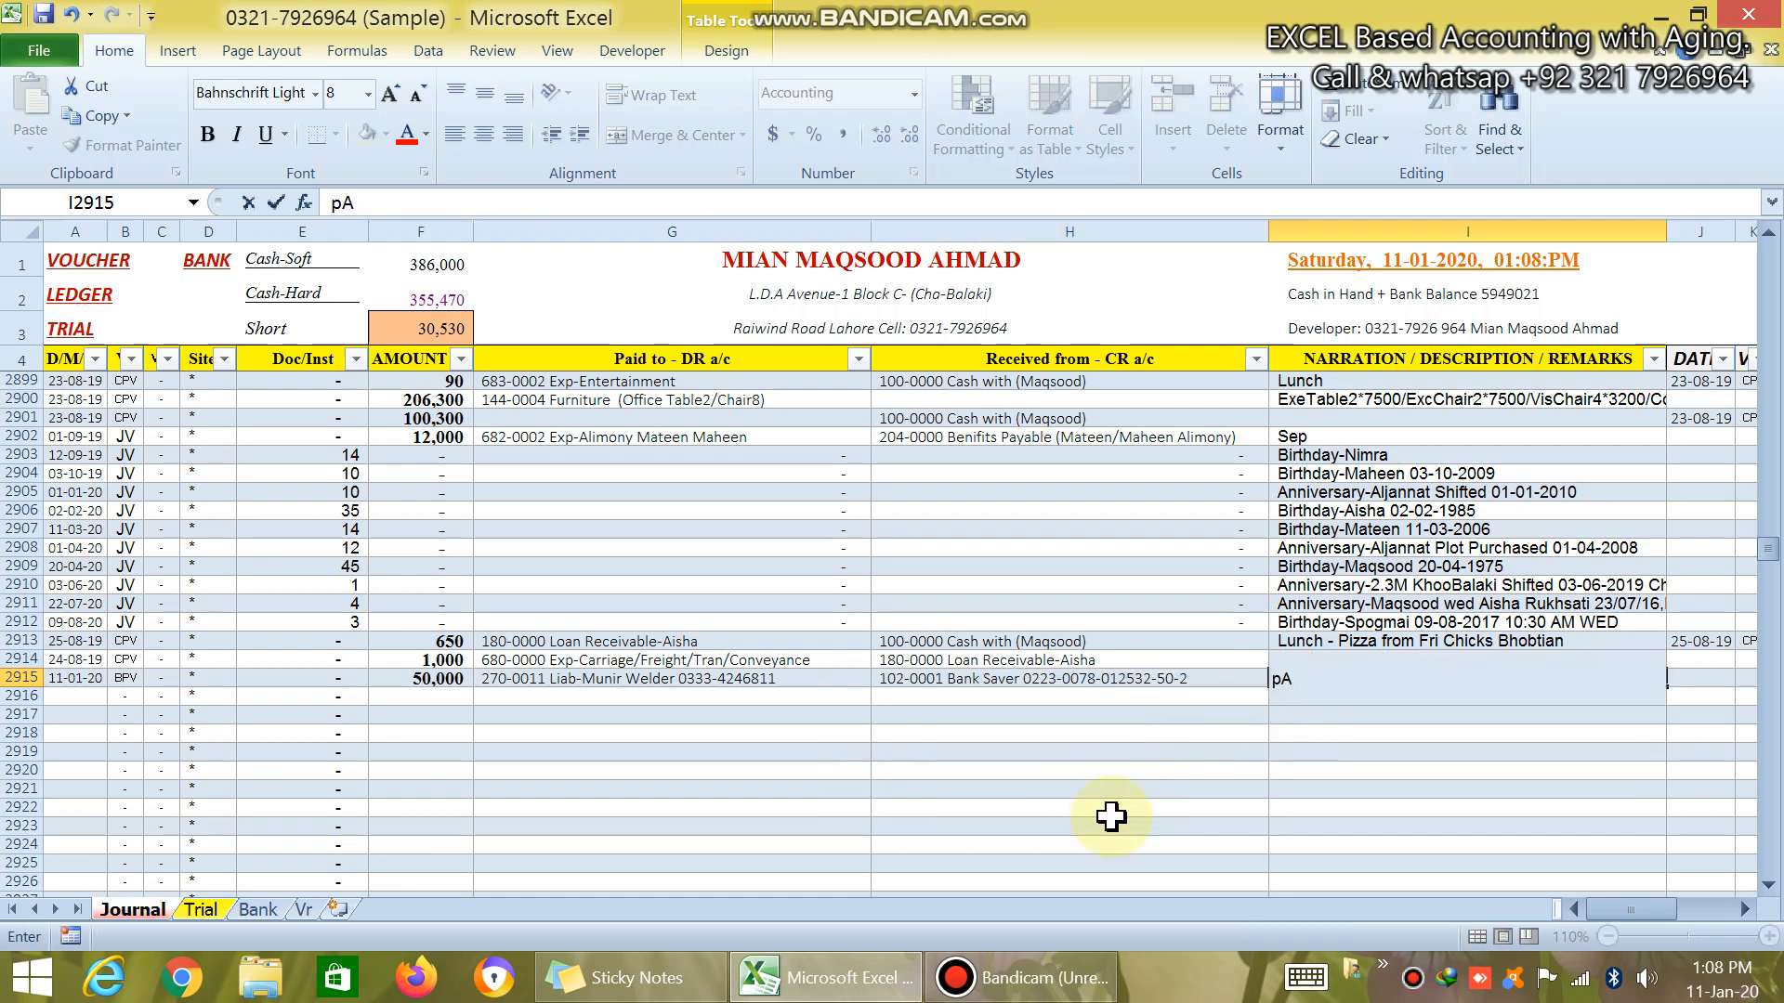
key("BackSpace")
key("BackSpace")
type("Paid Advance")
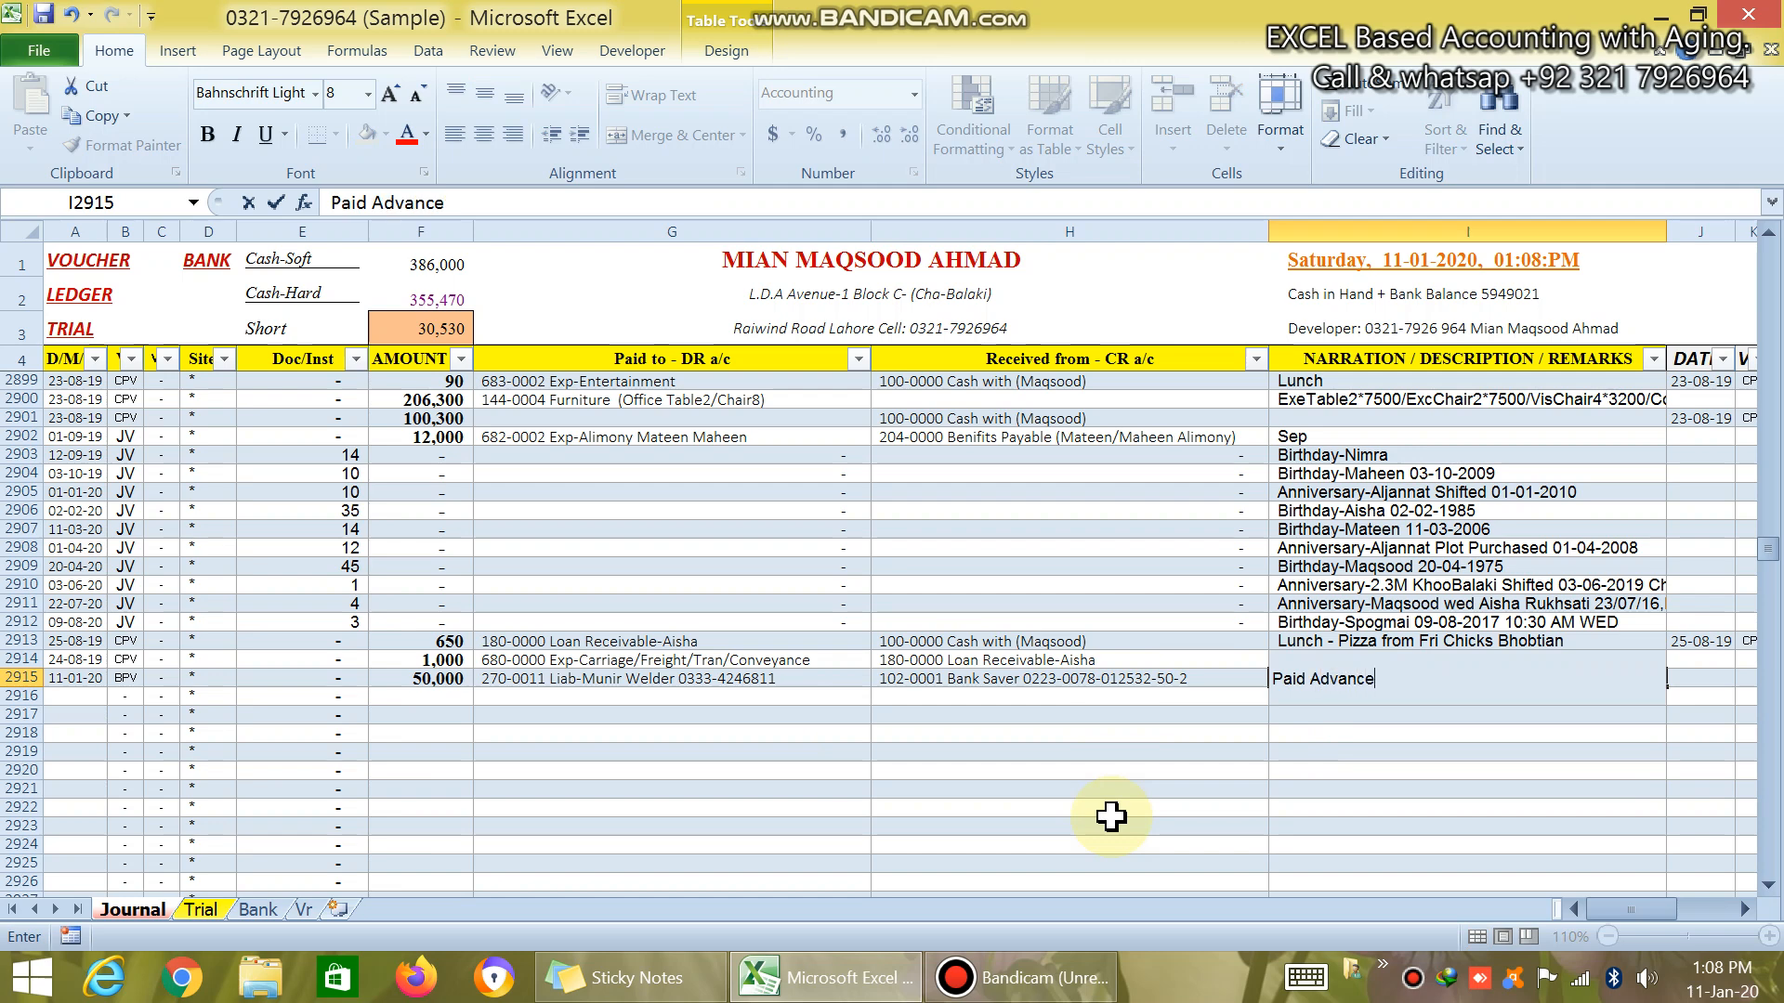
type(" for Work of ")
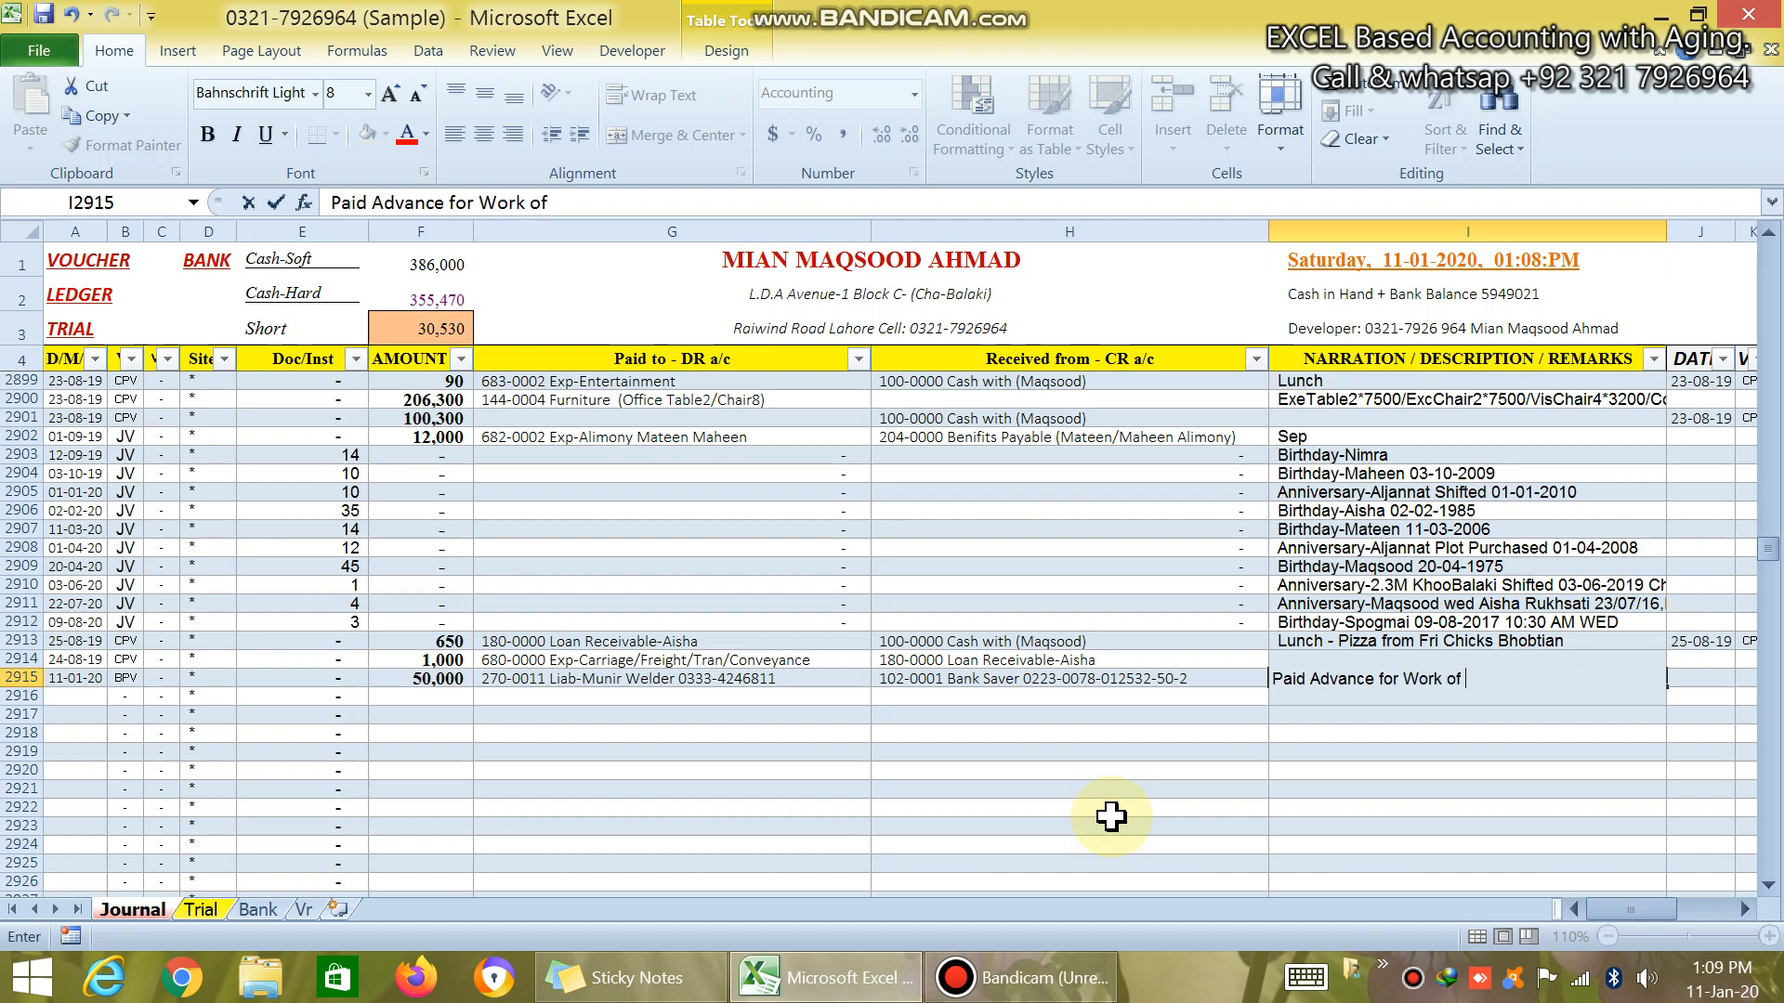
type("Welding")
key("Return")
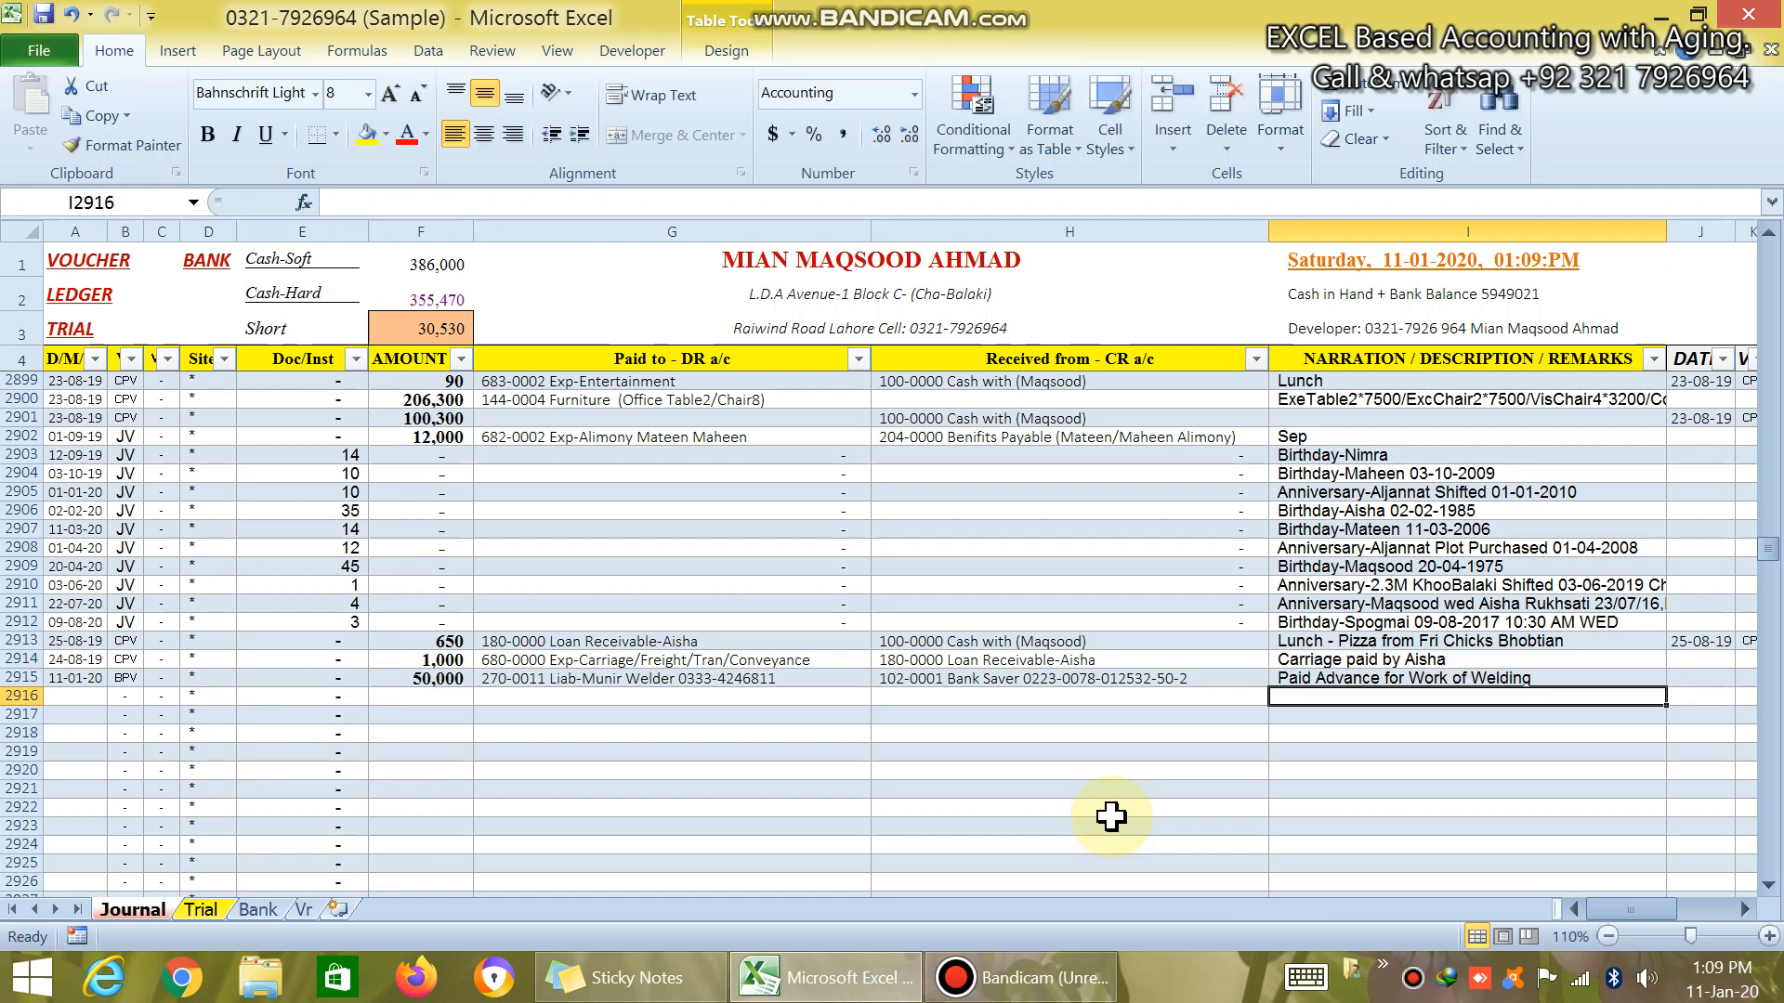
- Open the Trial sheet and find the welder's liability account by name in the HEAD OF A/C column
left_click(420, 681)
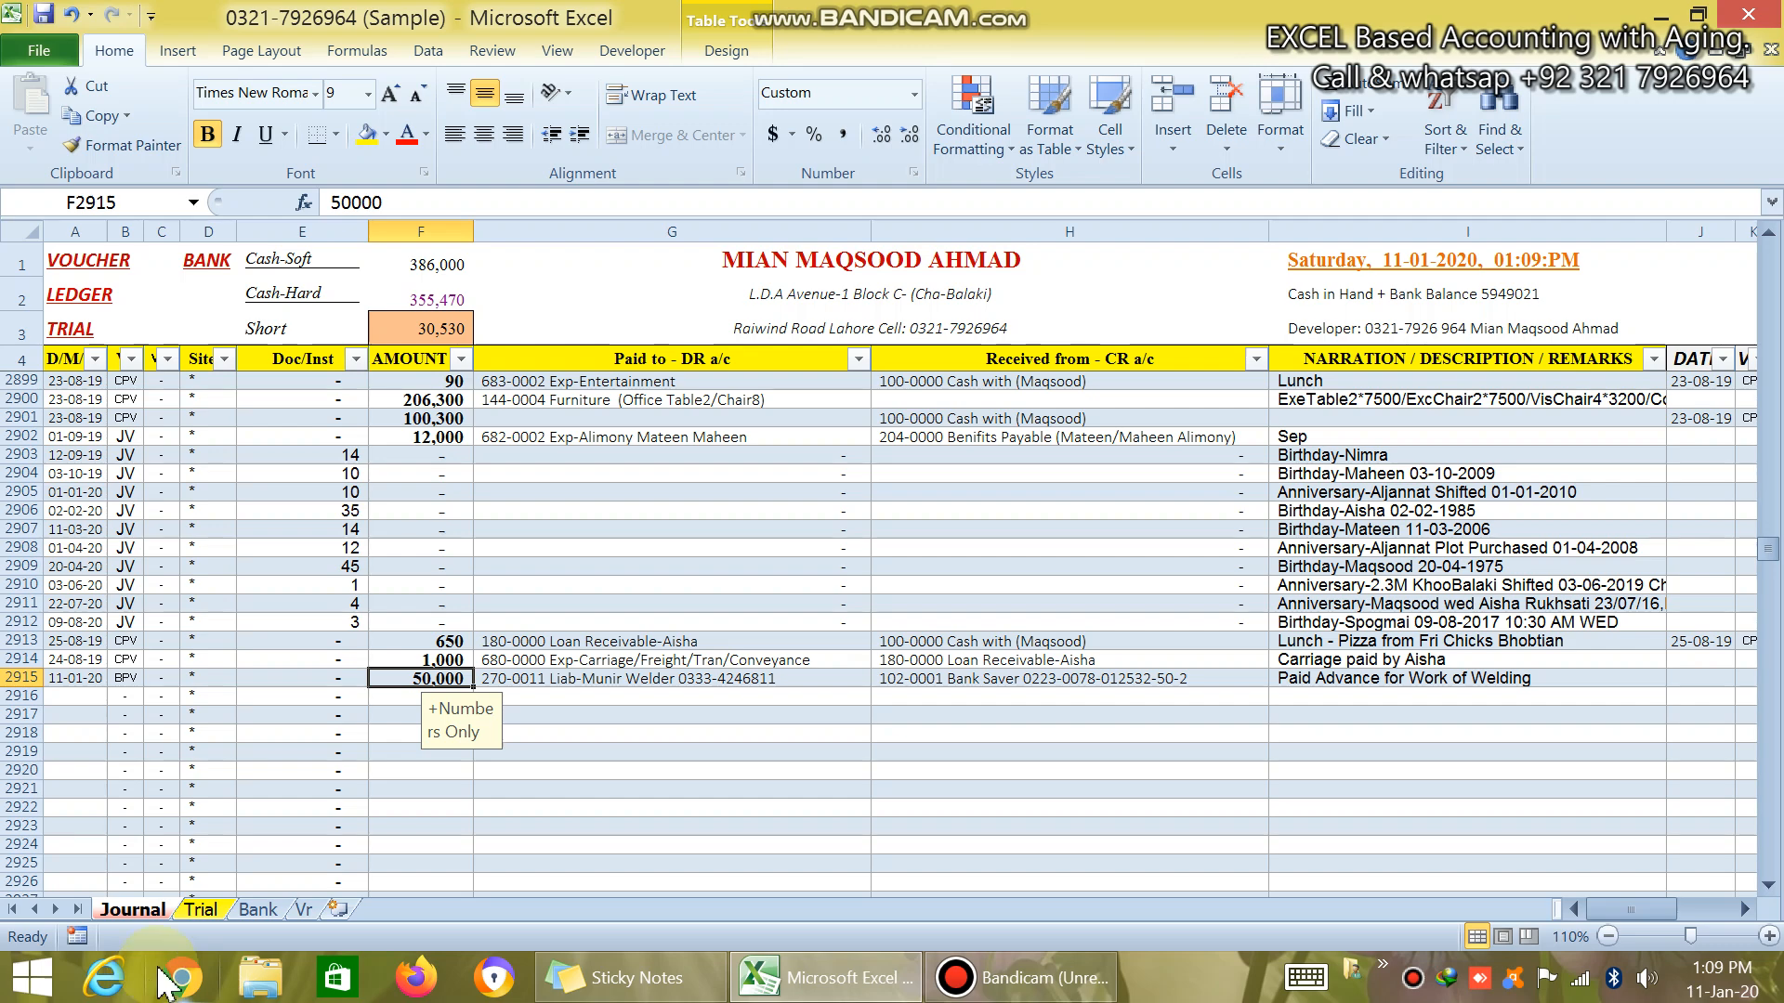
left_click(72, 330)
left_click(290, 785)
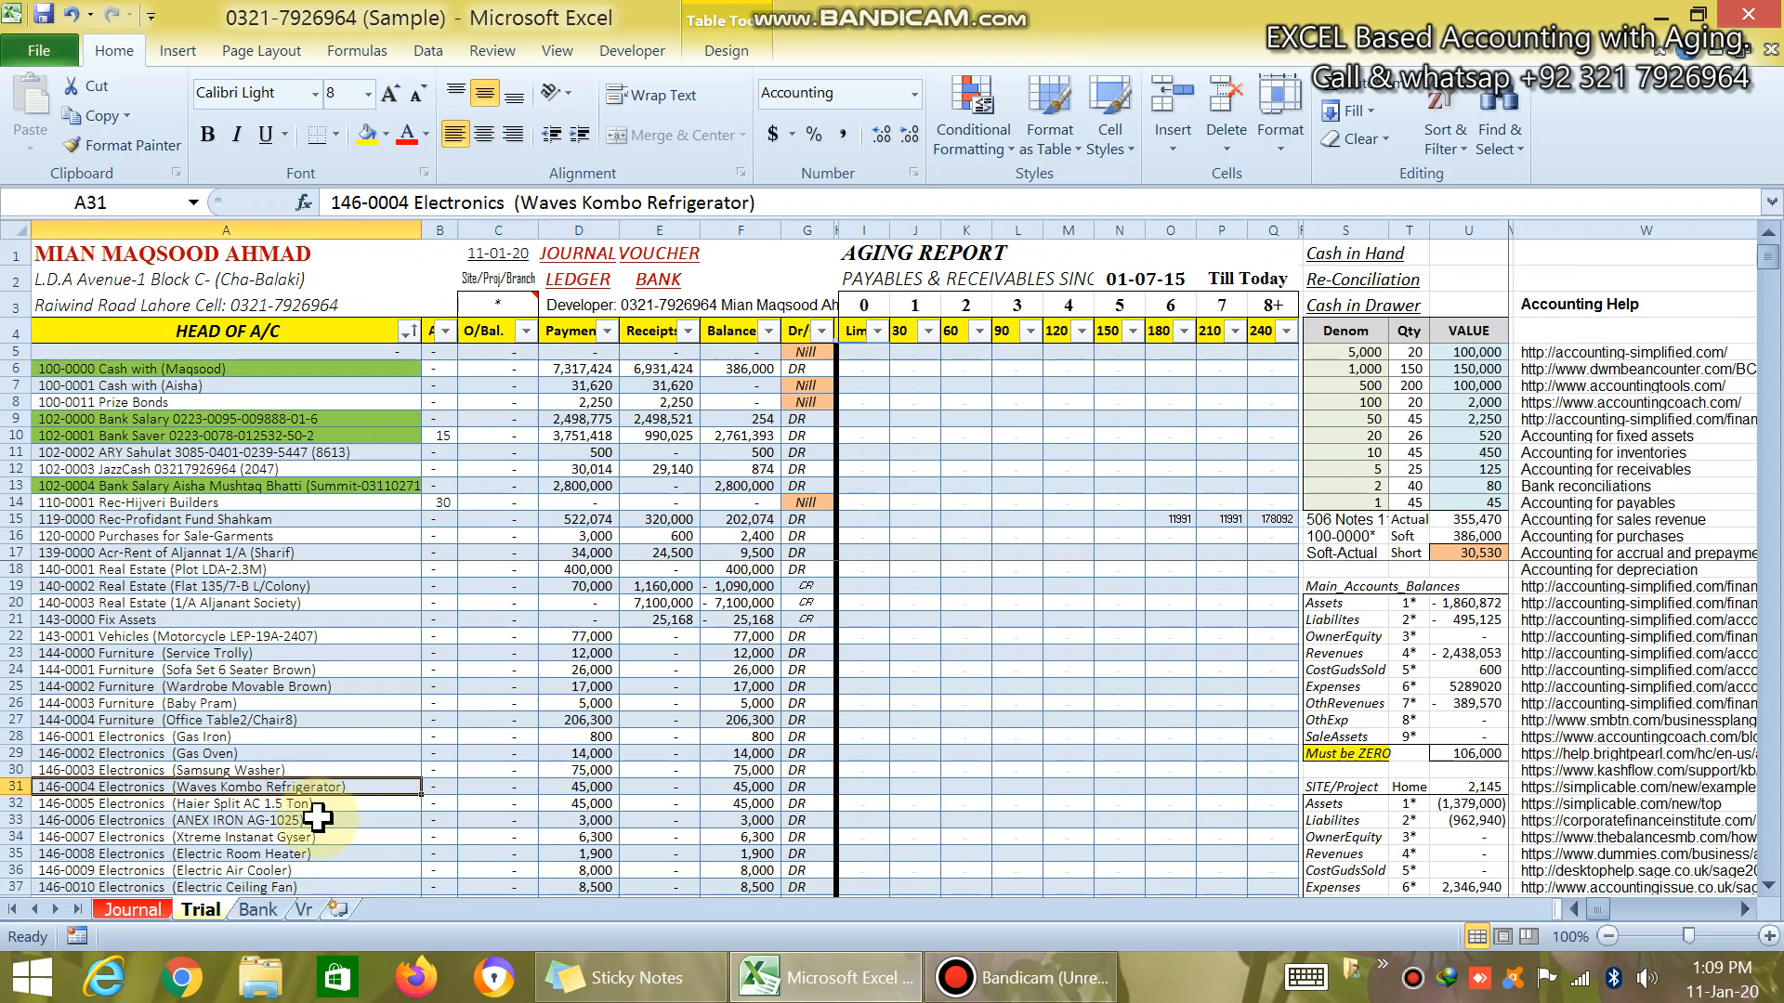
key("ctrl+space")
key("ctrl+f")
type("muni")
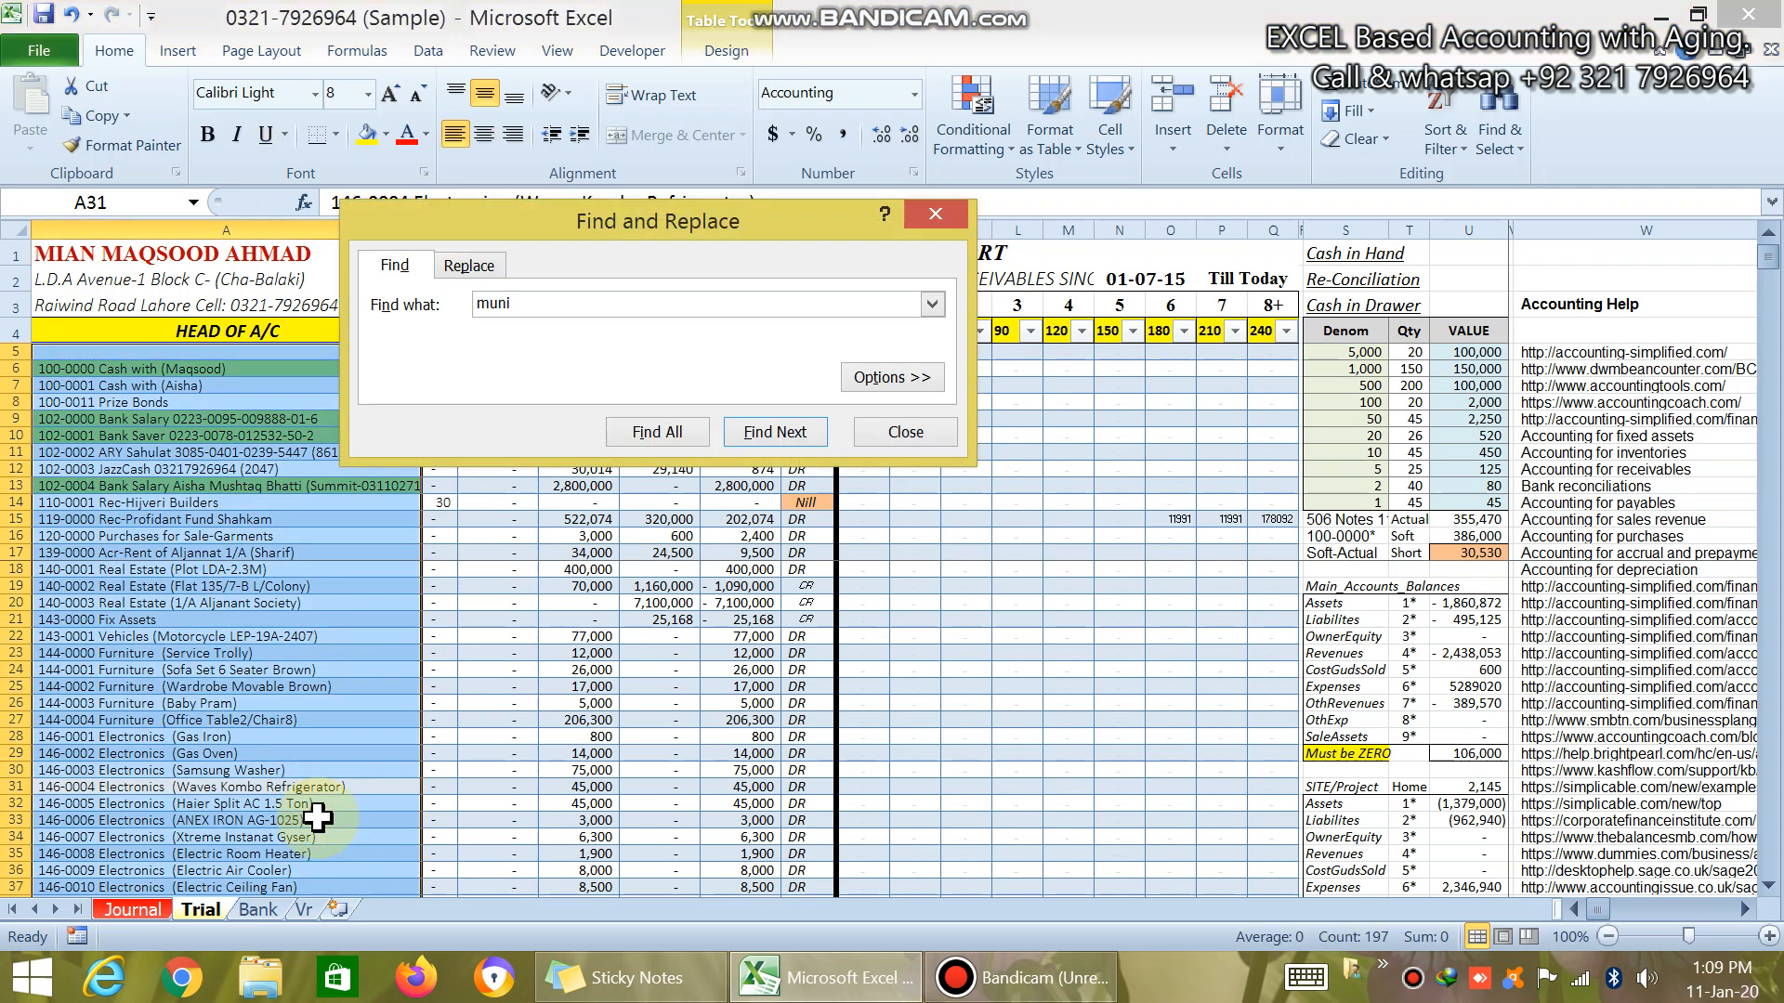
key("Return")
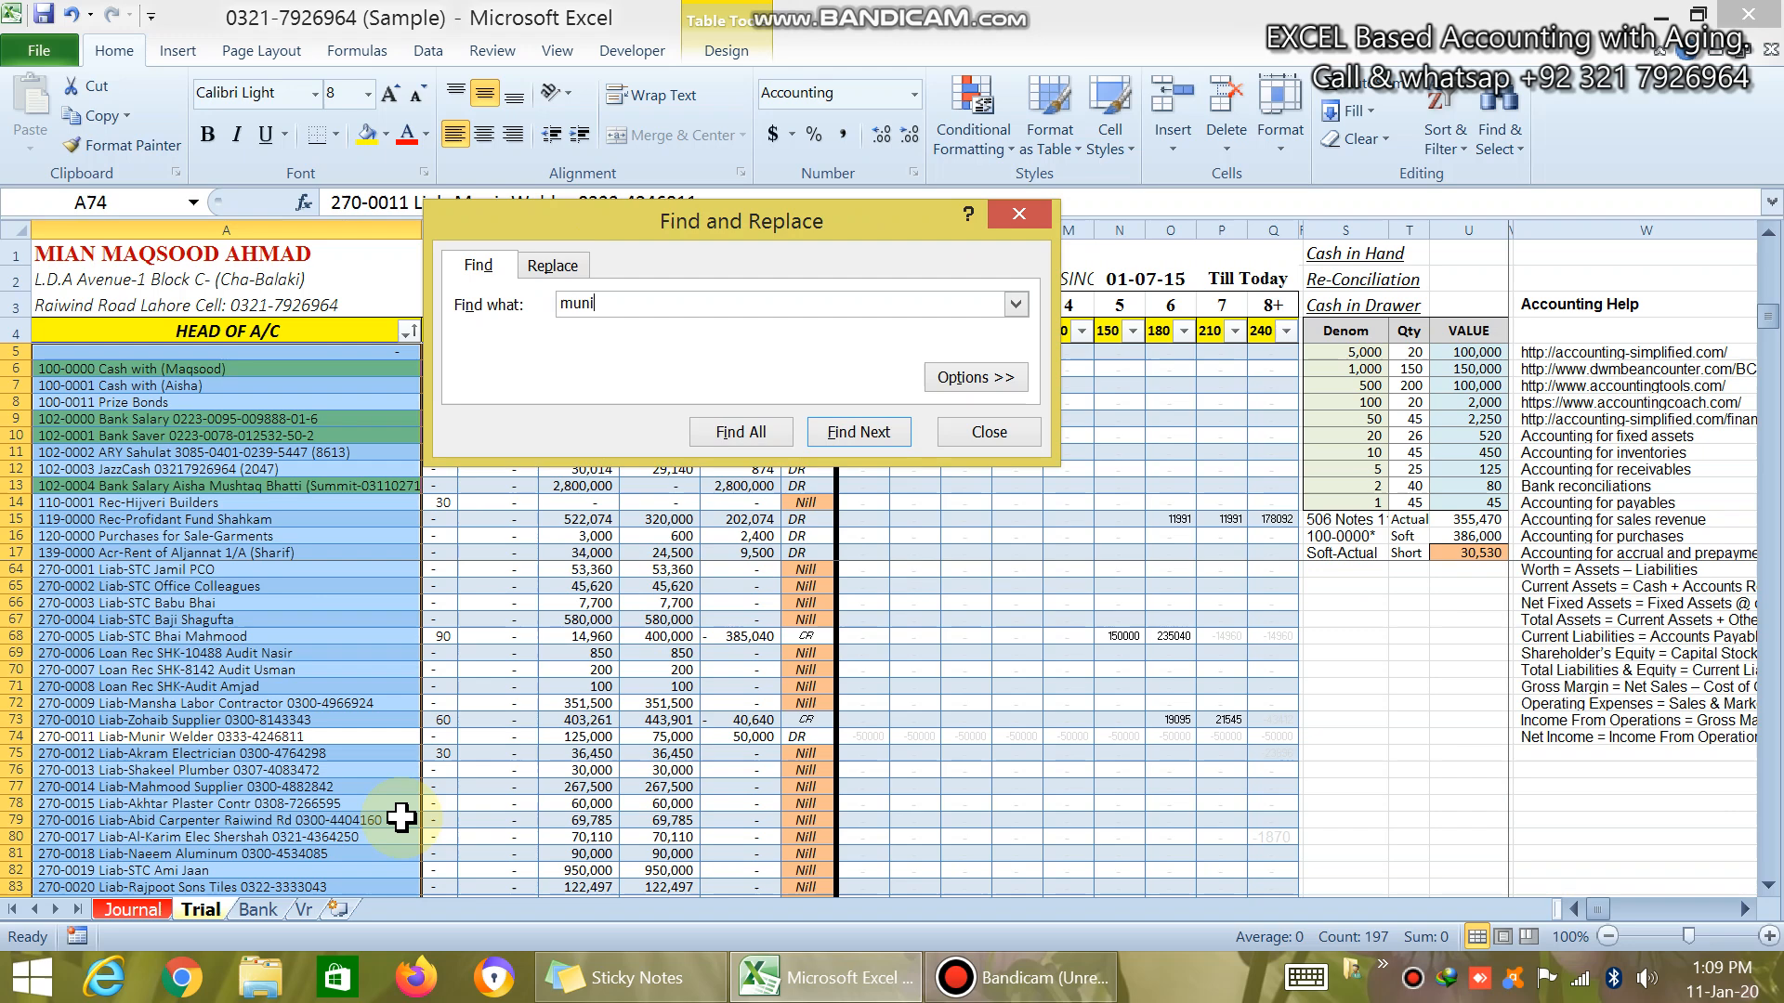
key("Escape")
- Check the payments, receipts and balance figures along the welder's account row, ending at Balance cell F74
key("Right")
key("Right")
key("Right")
key("Right")
key("Right")
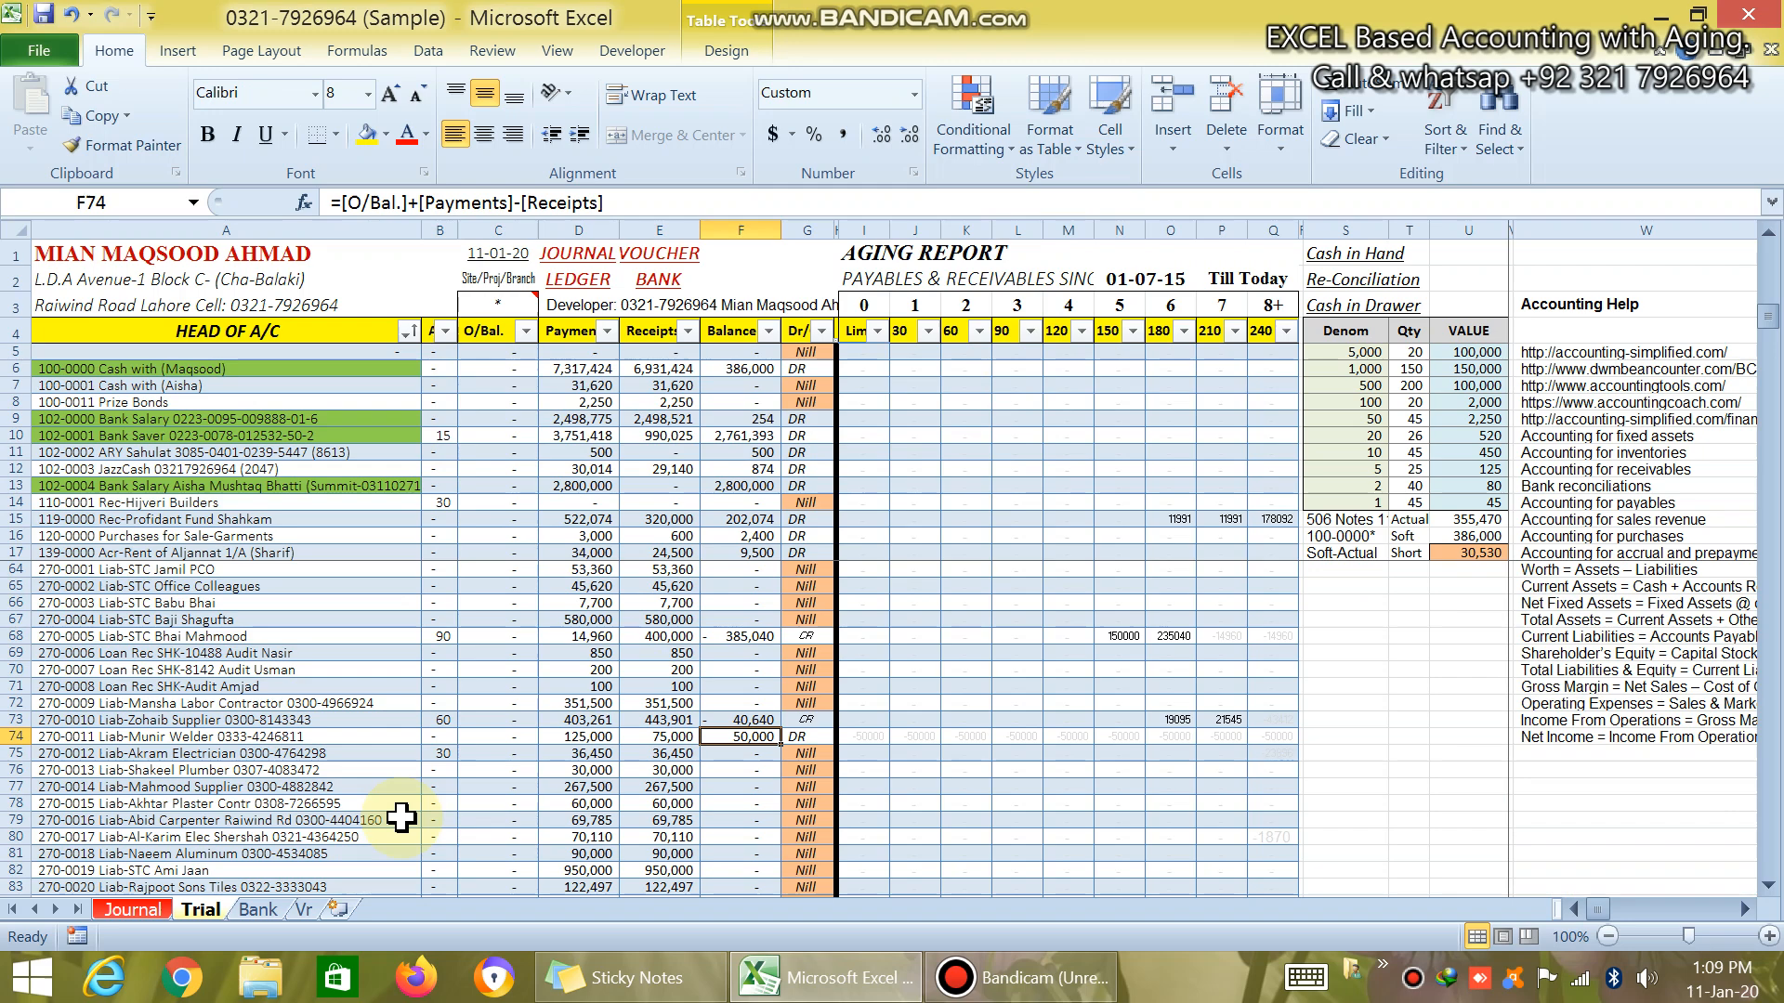
- Return to the Journal sheet and set the AMOUNT of the welder's bank payment voucher in cell F2915 to 125000
left_click(593, 265)
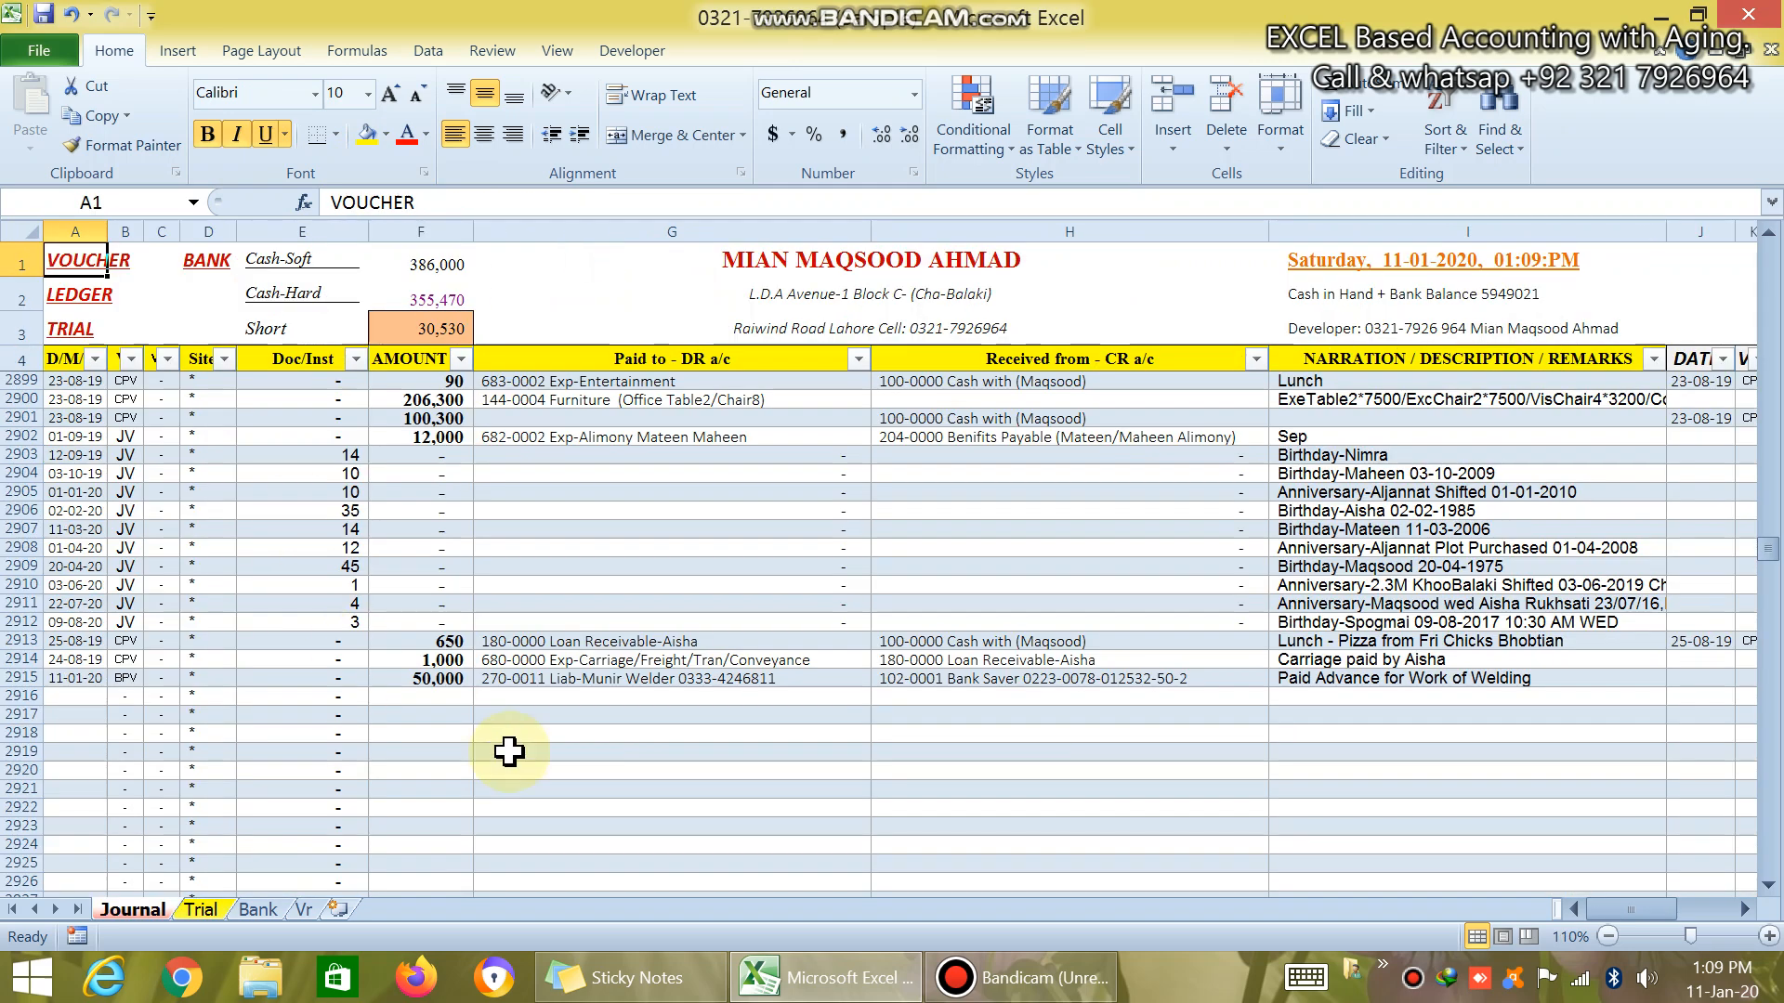
left_click(454, 686)
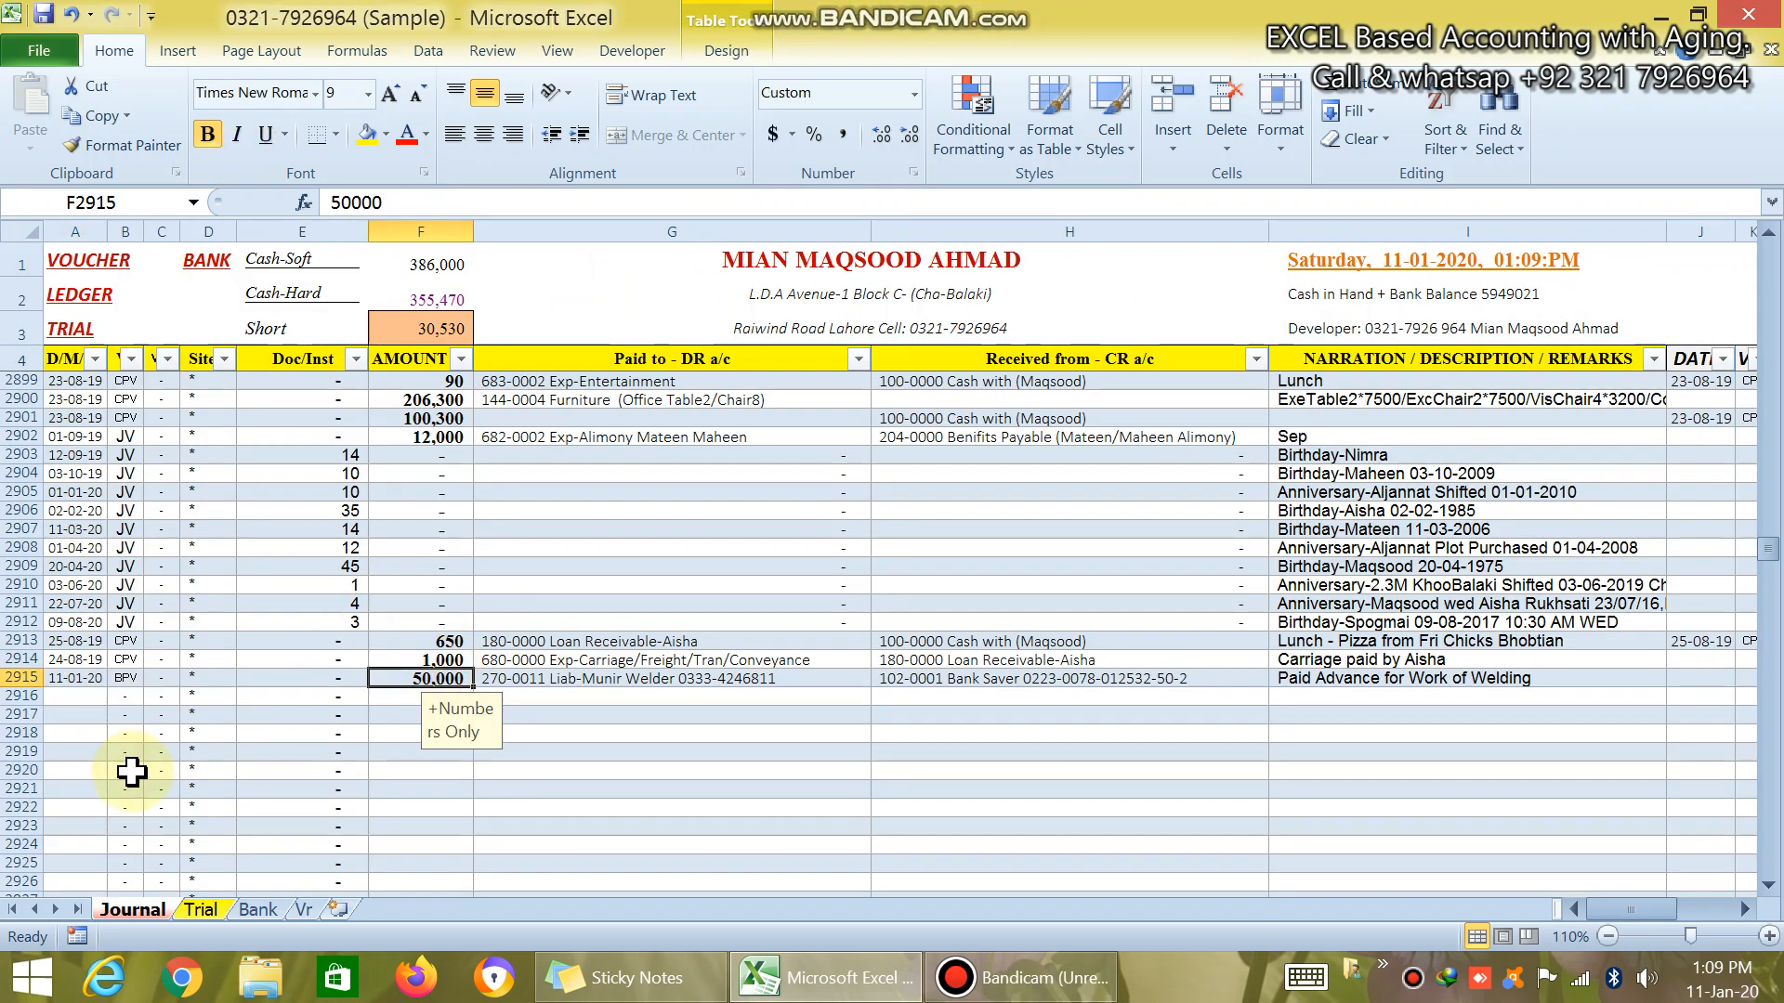
type("125000")
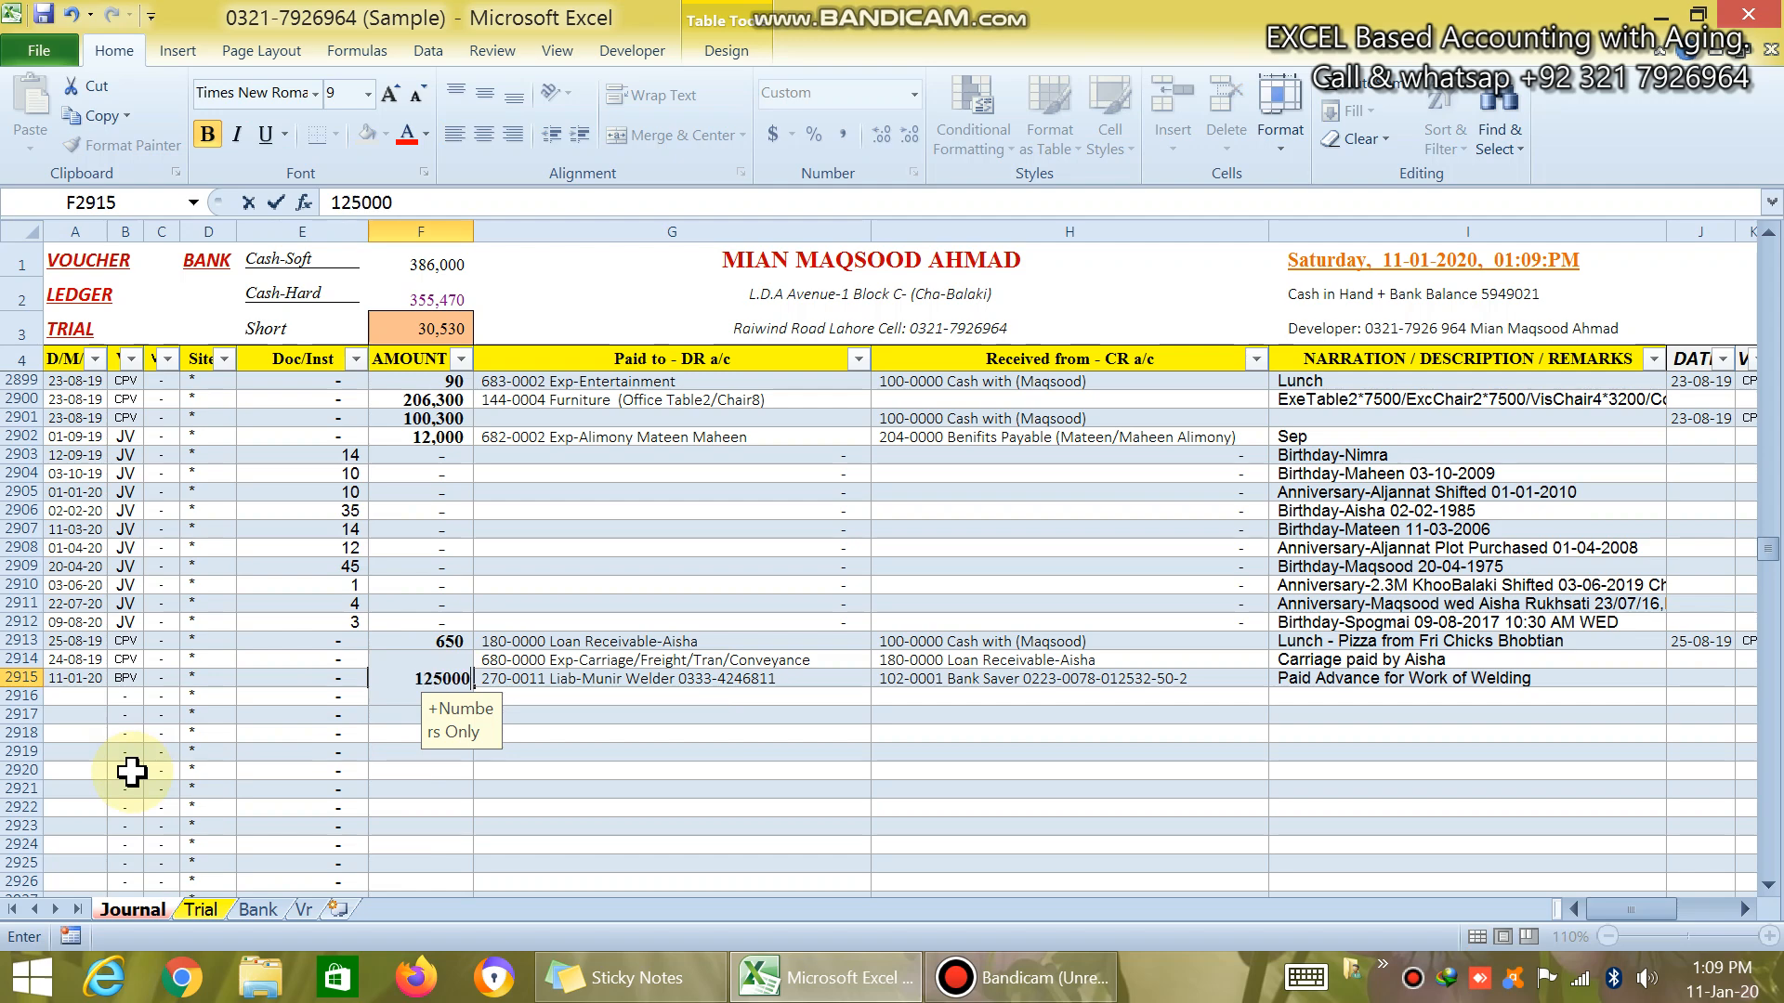
key("Return")
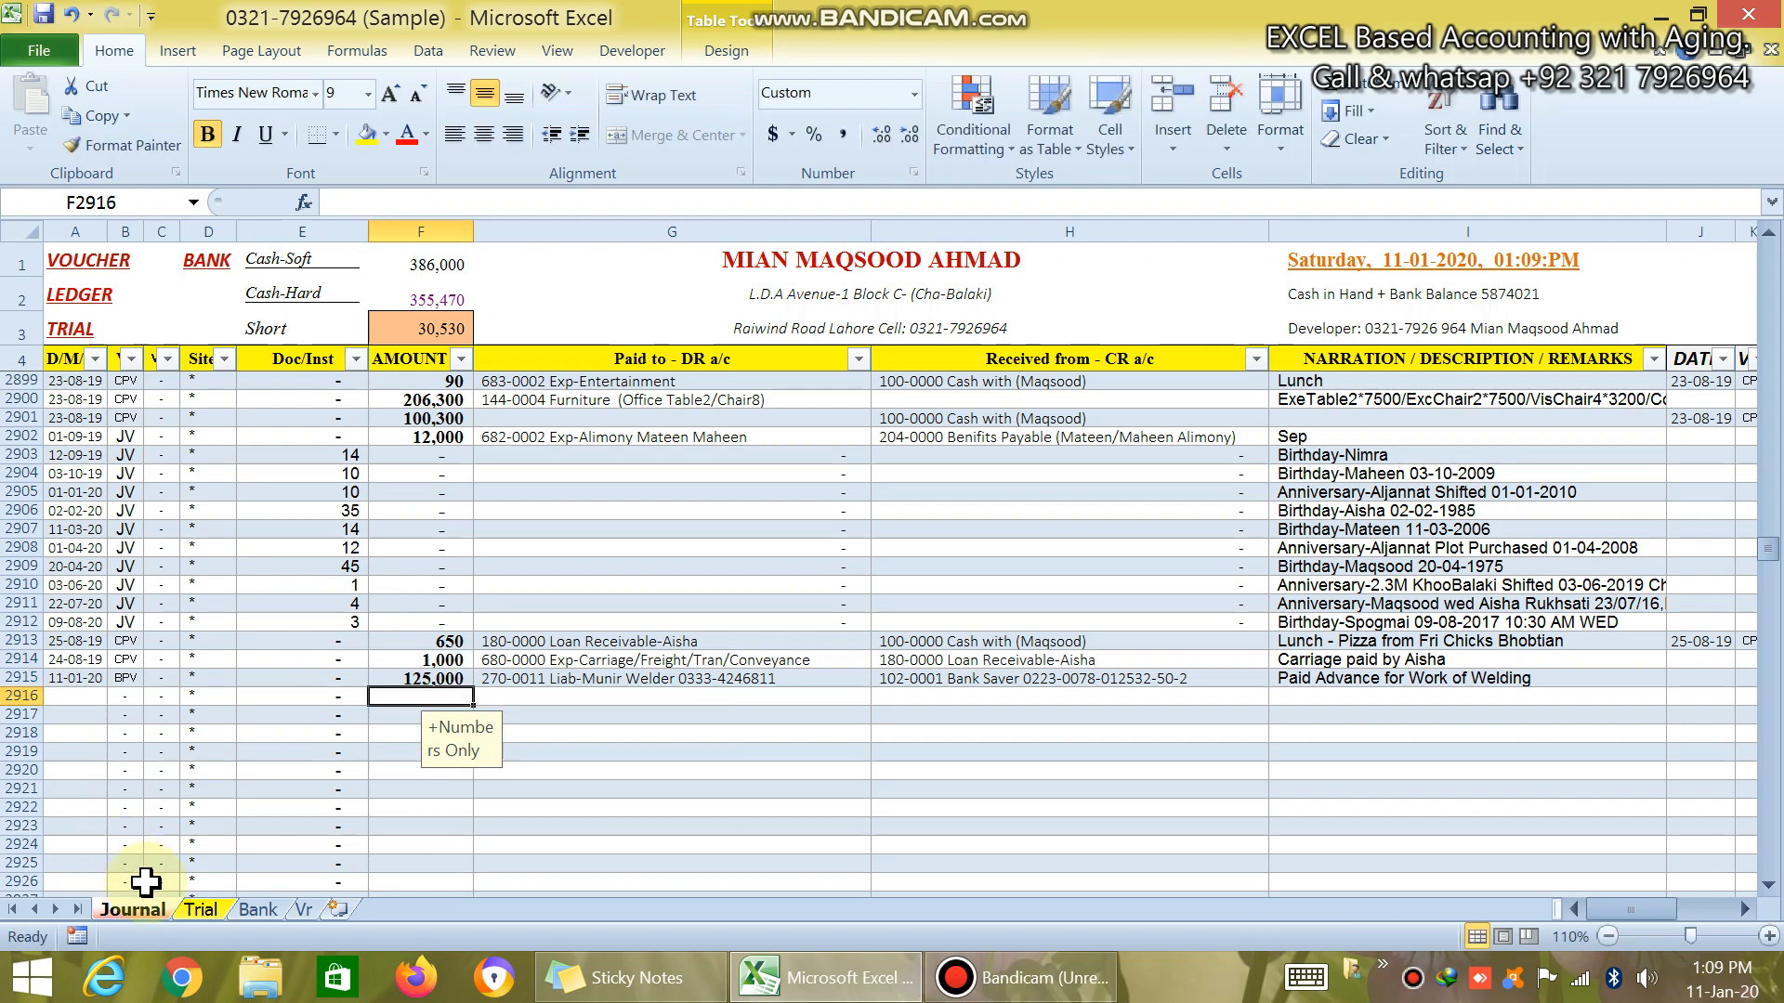
- Switch to the Trial sheet and search again for the welder's liability account by name
left_click(200, 909)
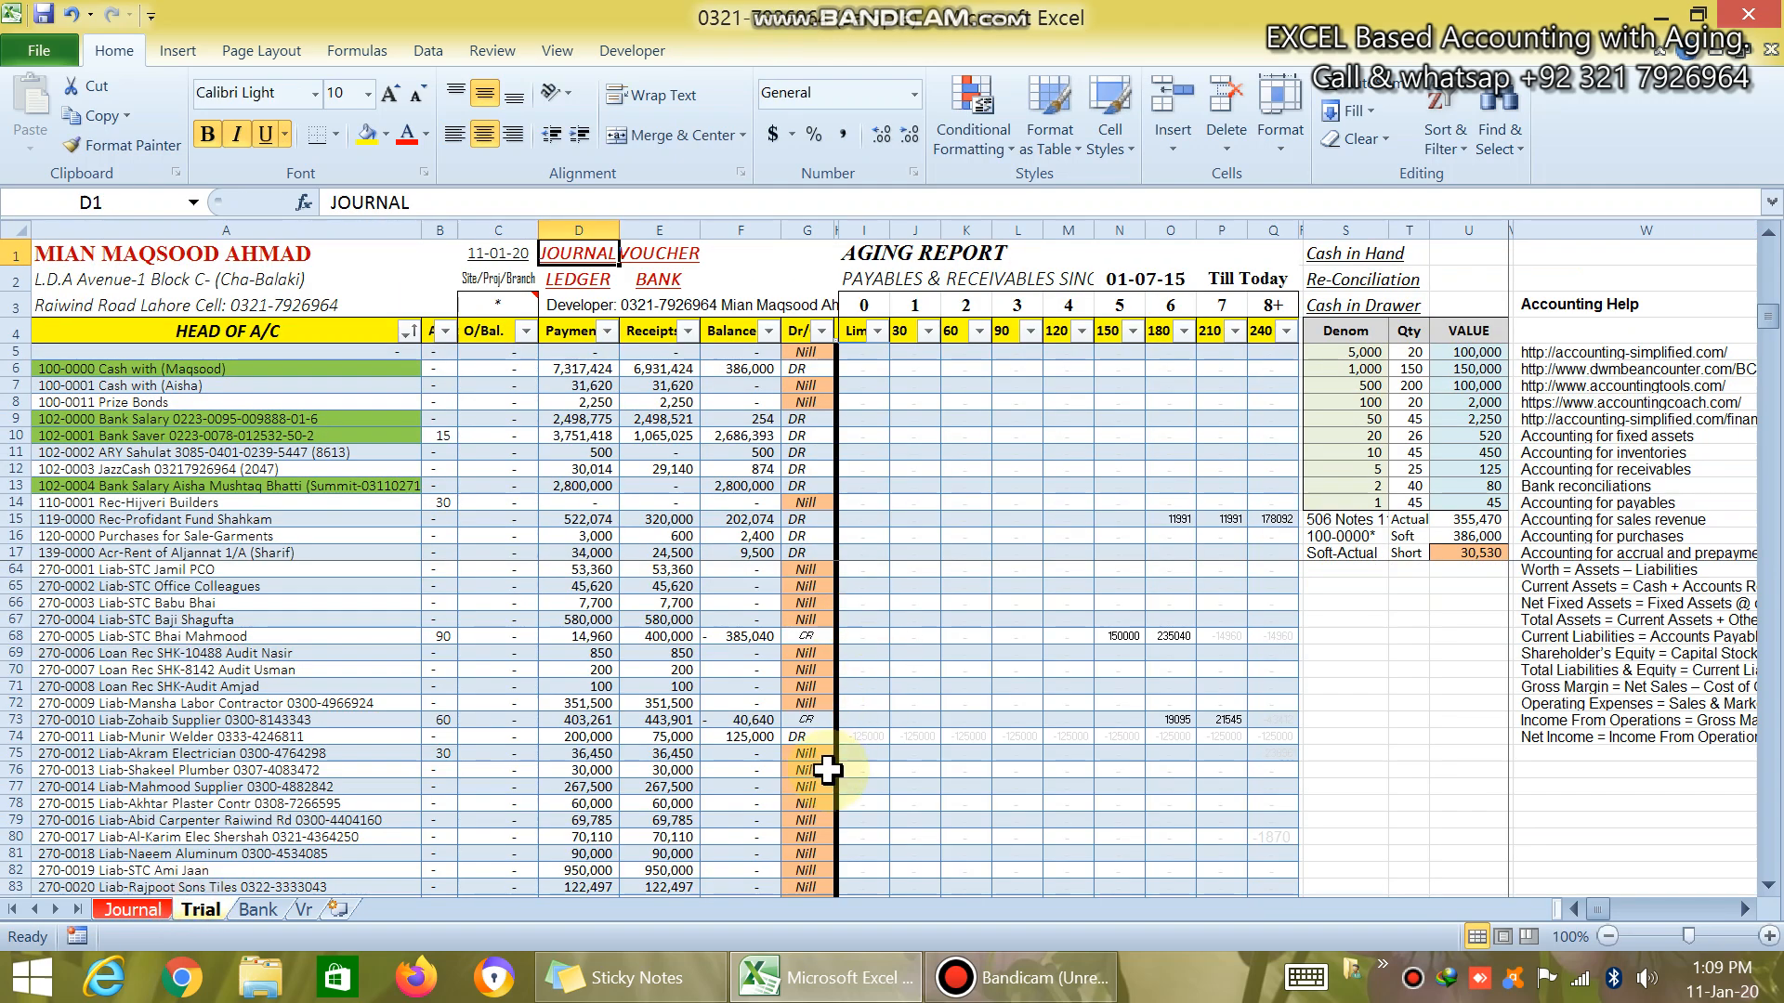
key("Down")
key("Down")
key("Down")
key("Down")
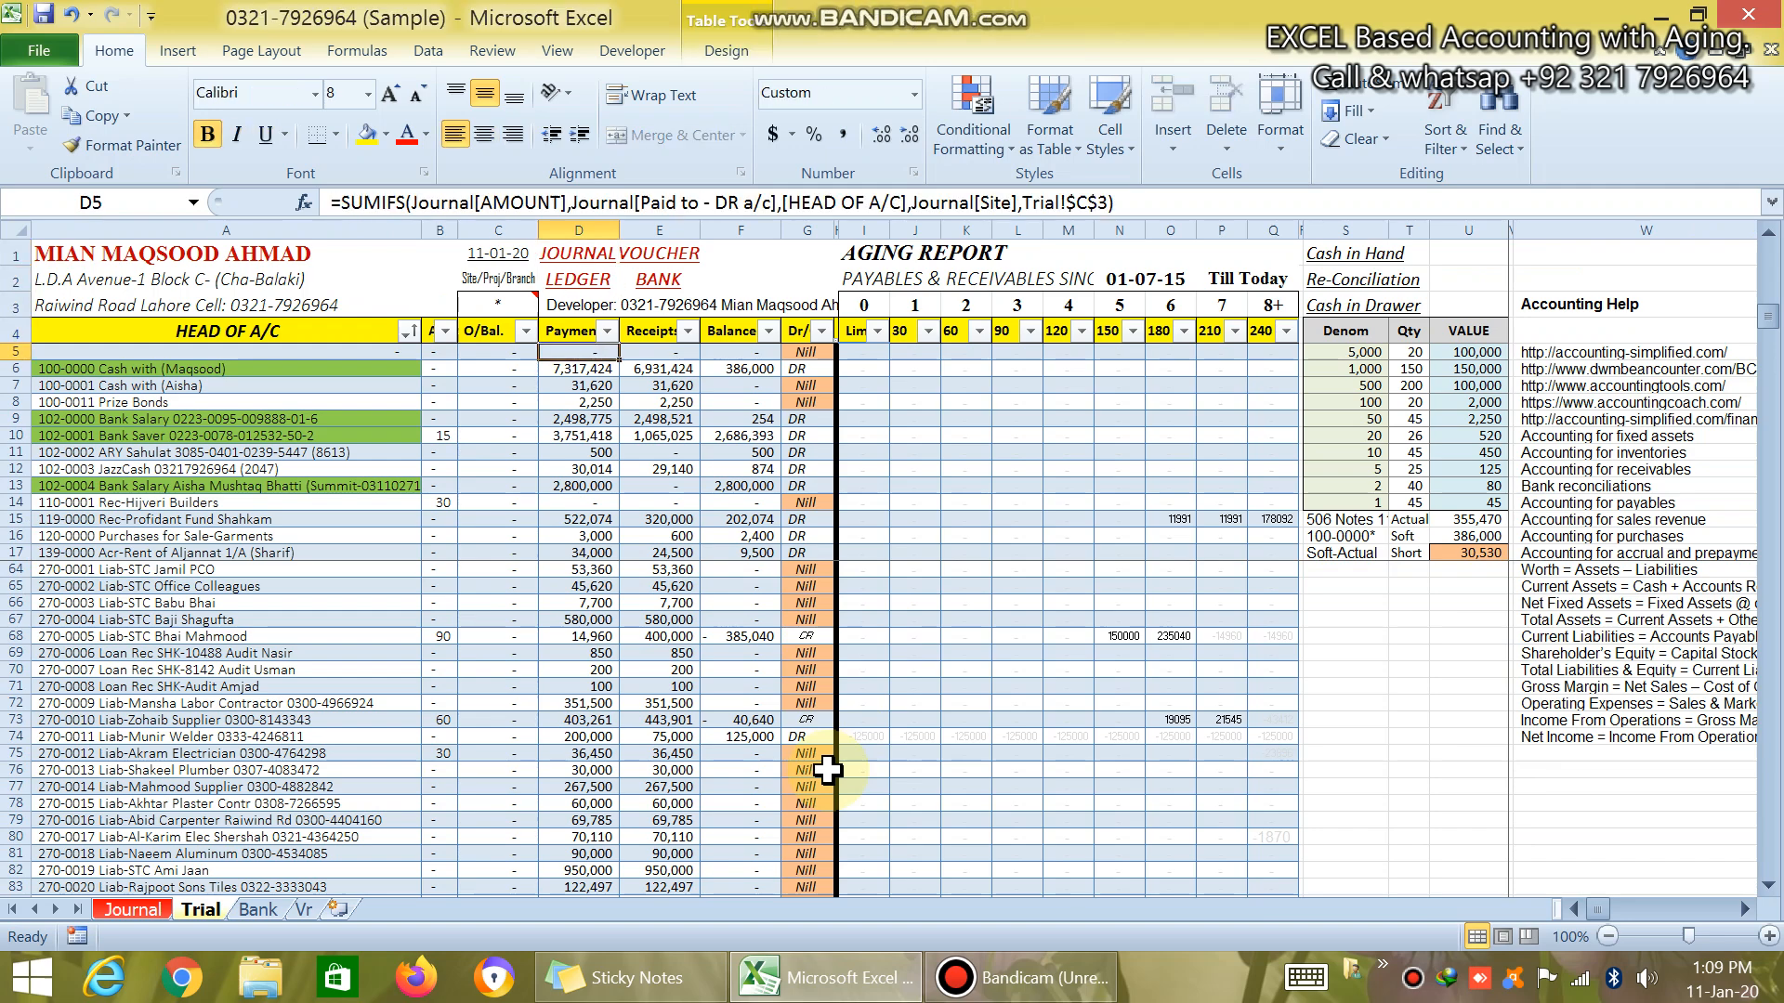
key("ctrl+f")
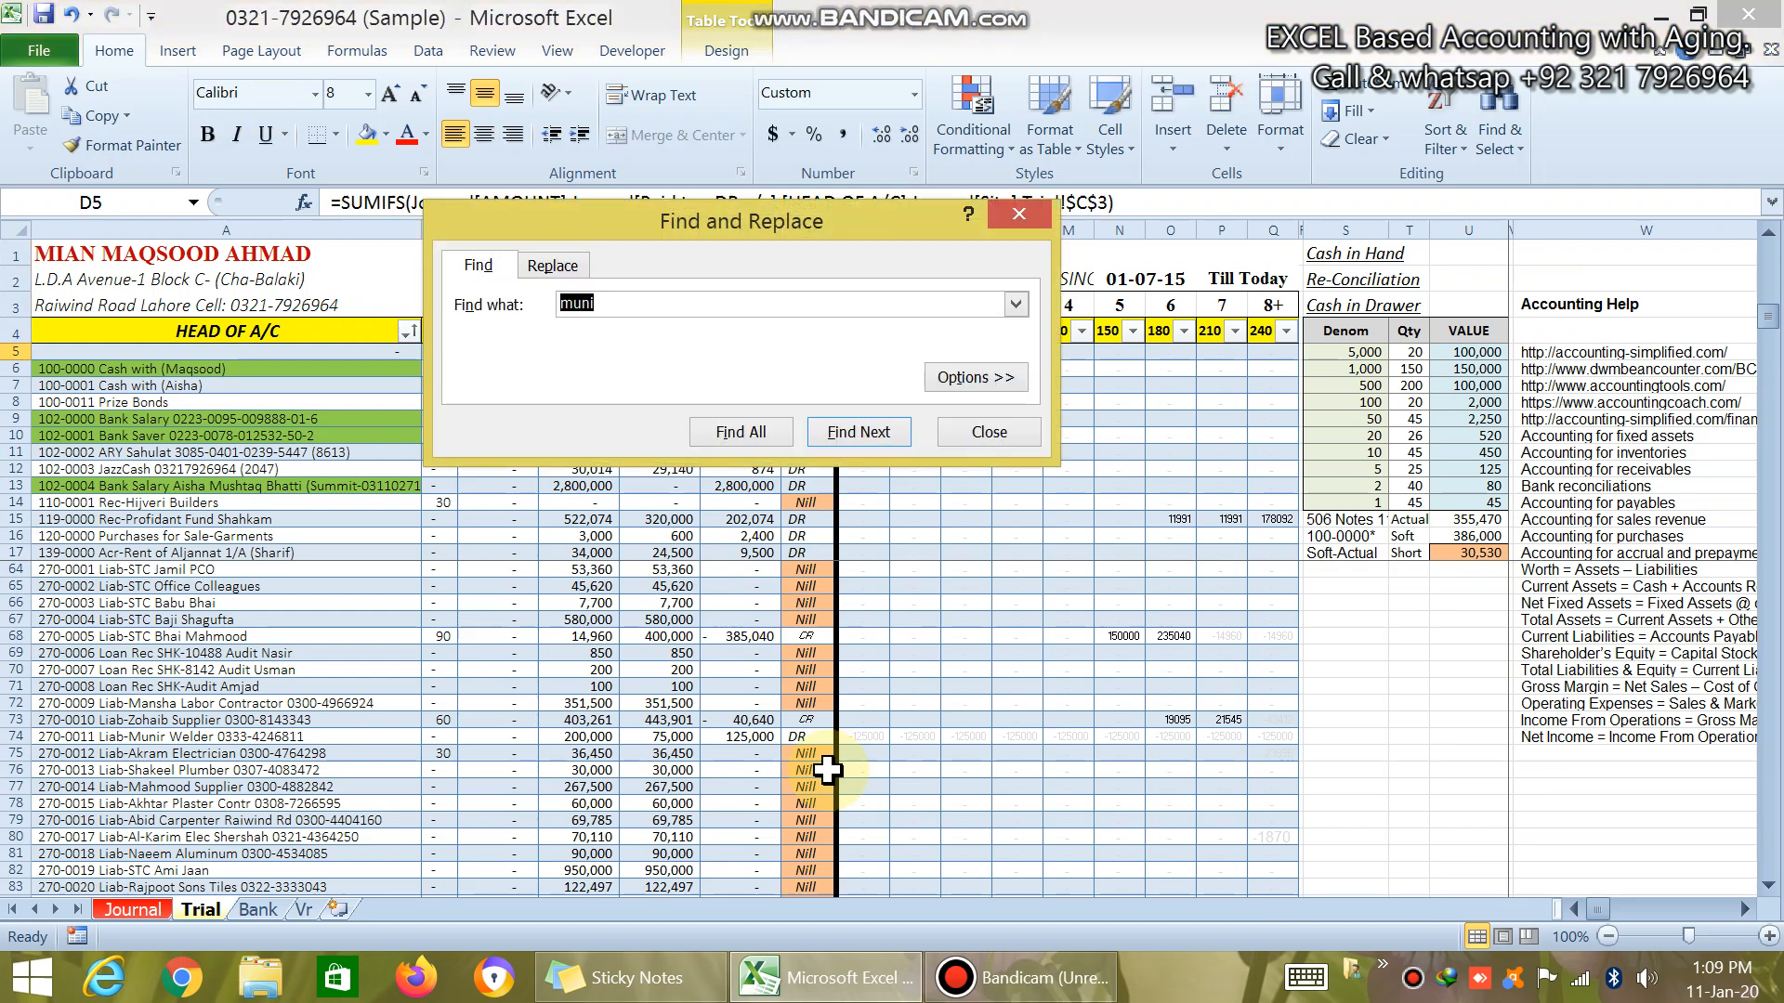
key("Return")
key("Escape")
- Review the welder's payments and receipts on the Trial sheet, ending at the Balance in cell F74
key("Right")
key("Right")
key("Right")
key("Right")
key("Right")
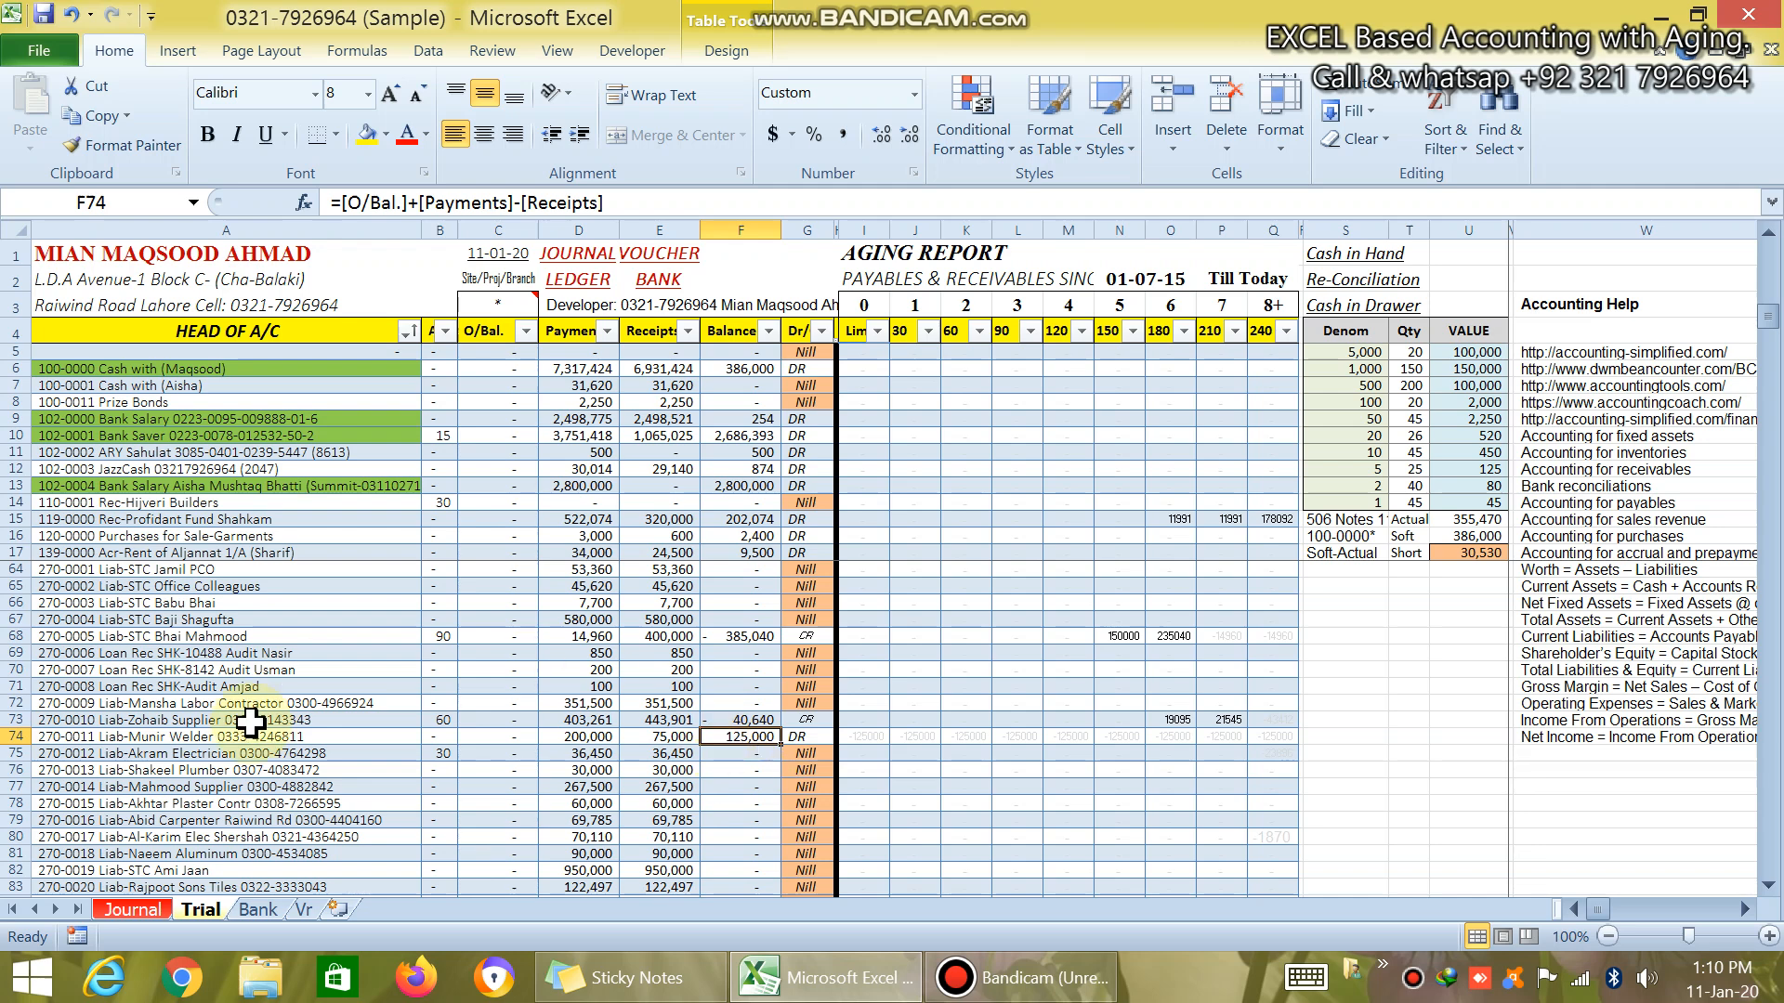
- Copy the welder's account from Journal cell G2915 into the Received from - CR a/c cell H2916 of the next row
left_click(133, 910)
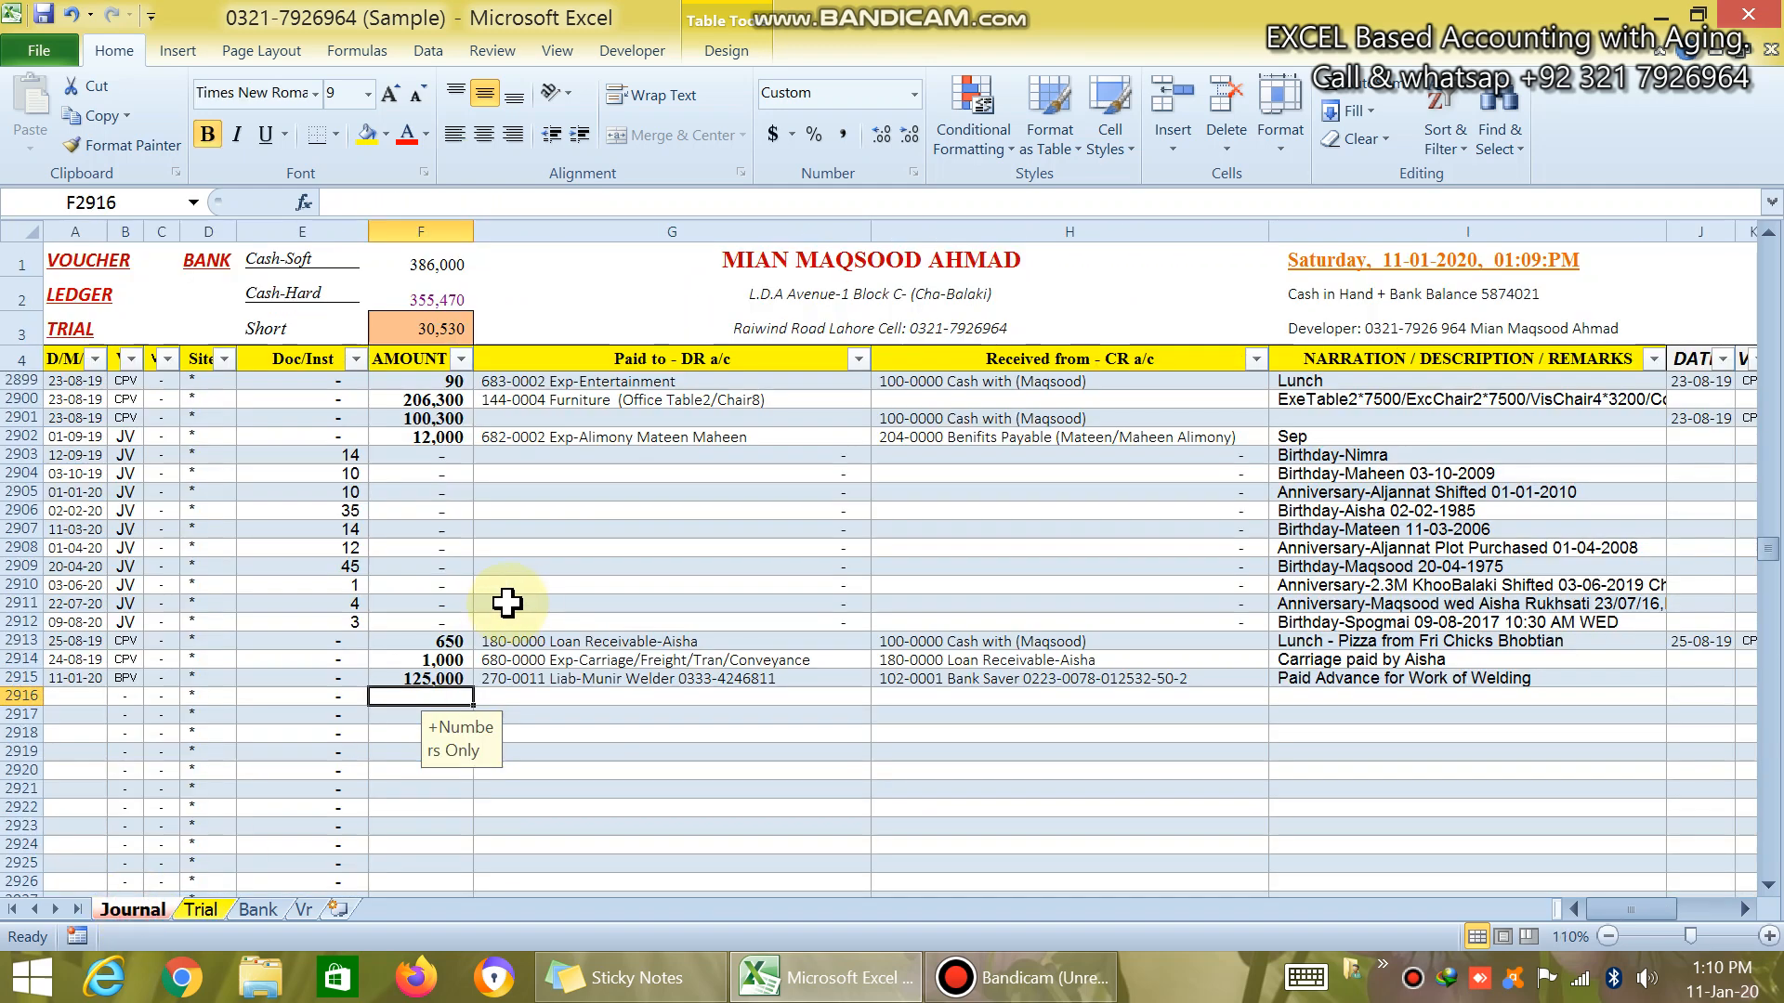
key("Right")
key("Up")
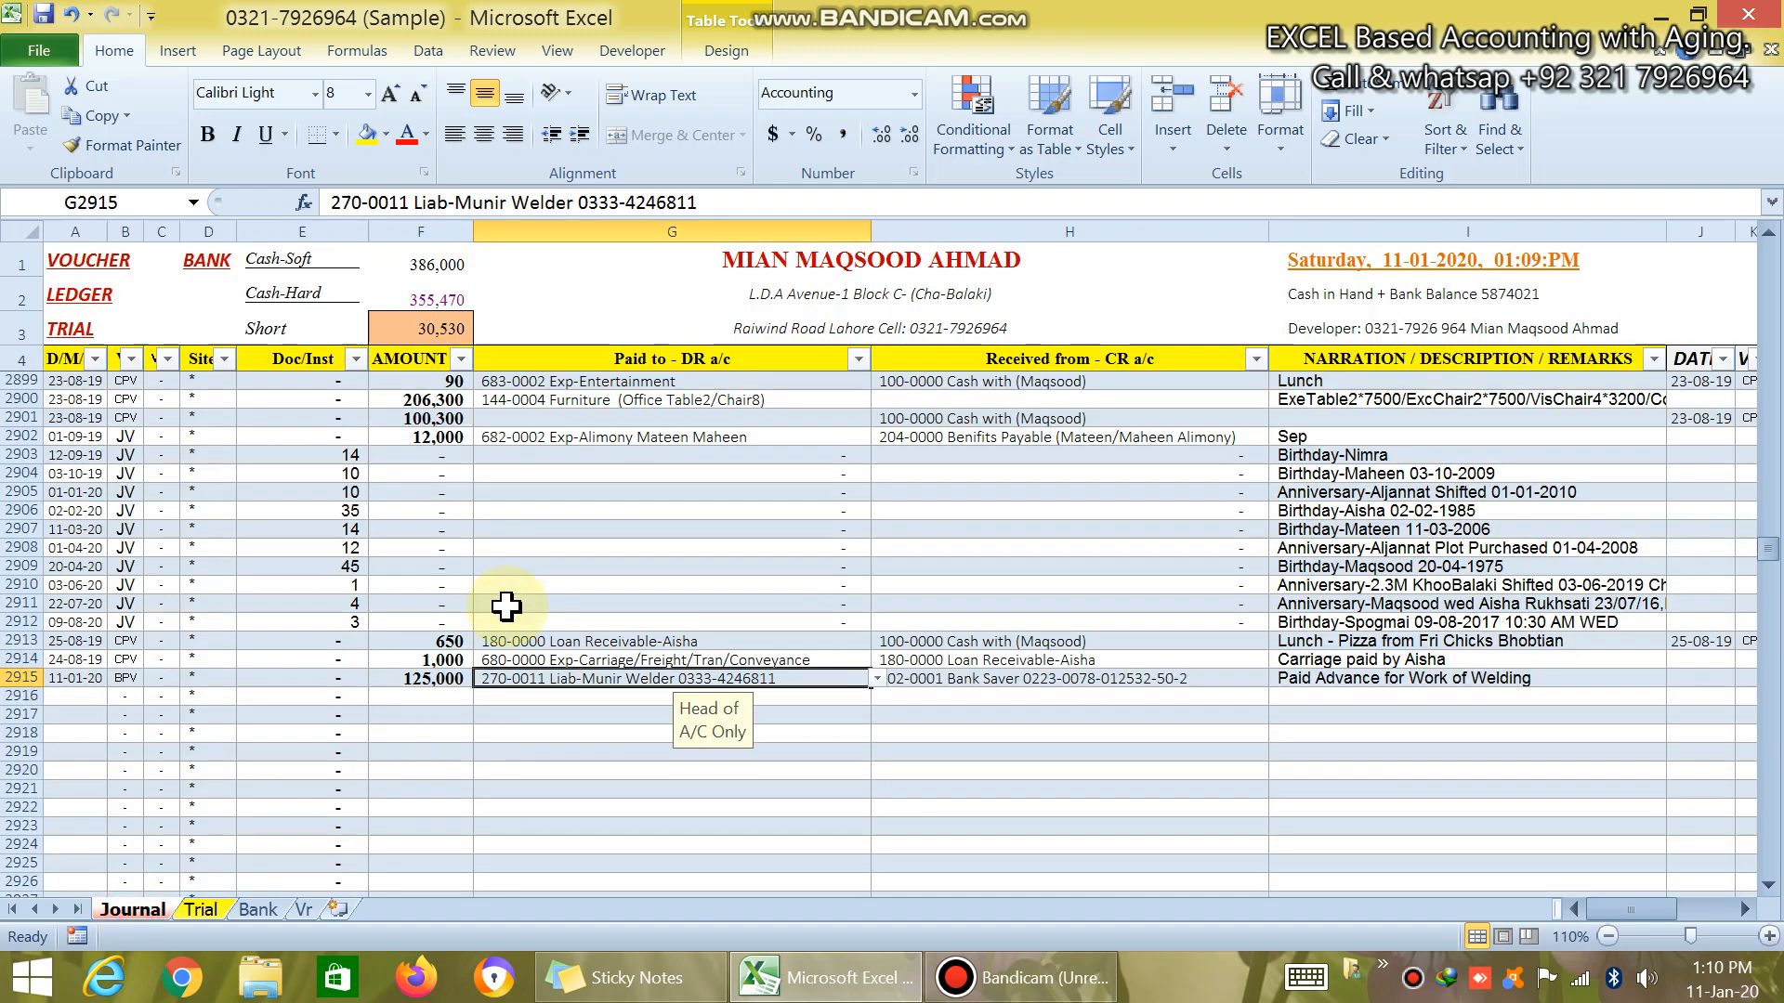
key("ctrl+c")
key("Right")
key("Down")
key("Return")
- Enter 130000 as the AMOUNT of the new Journal entry in cell F2916
key("Left")
key("Left")
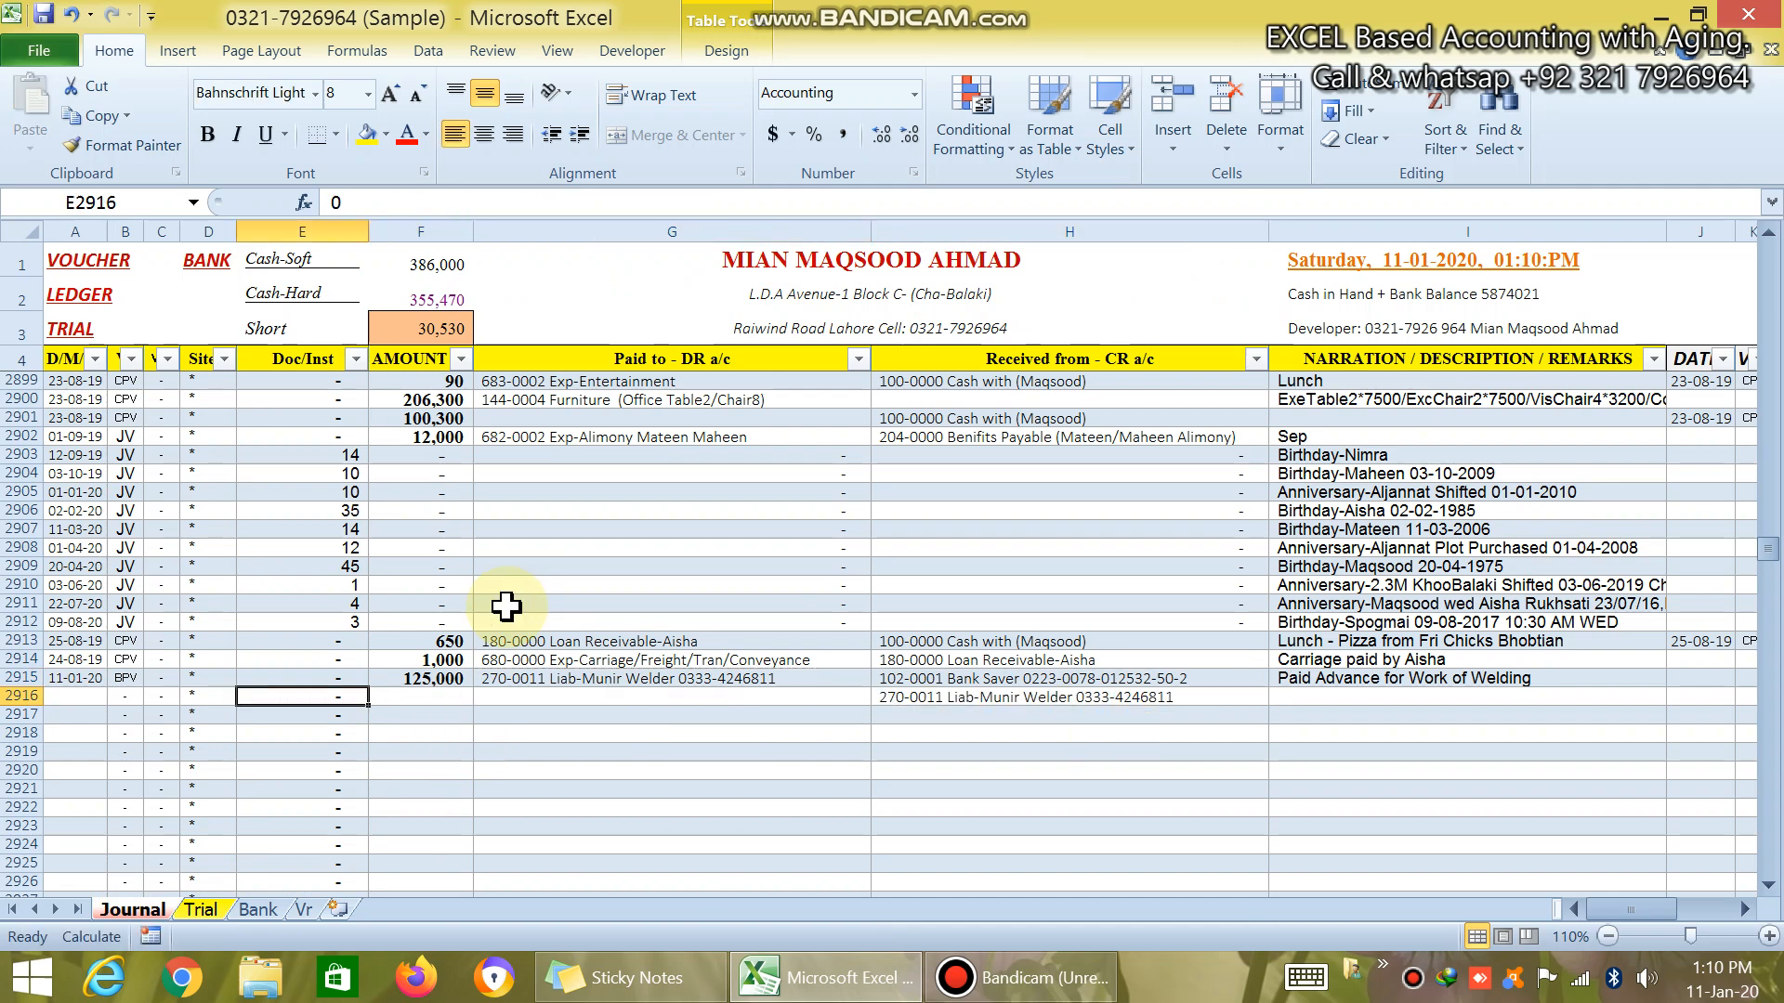
type("130000")
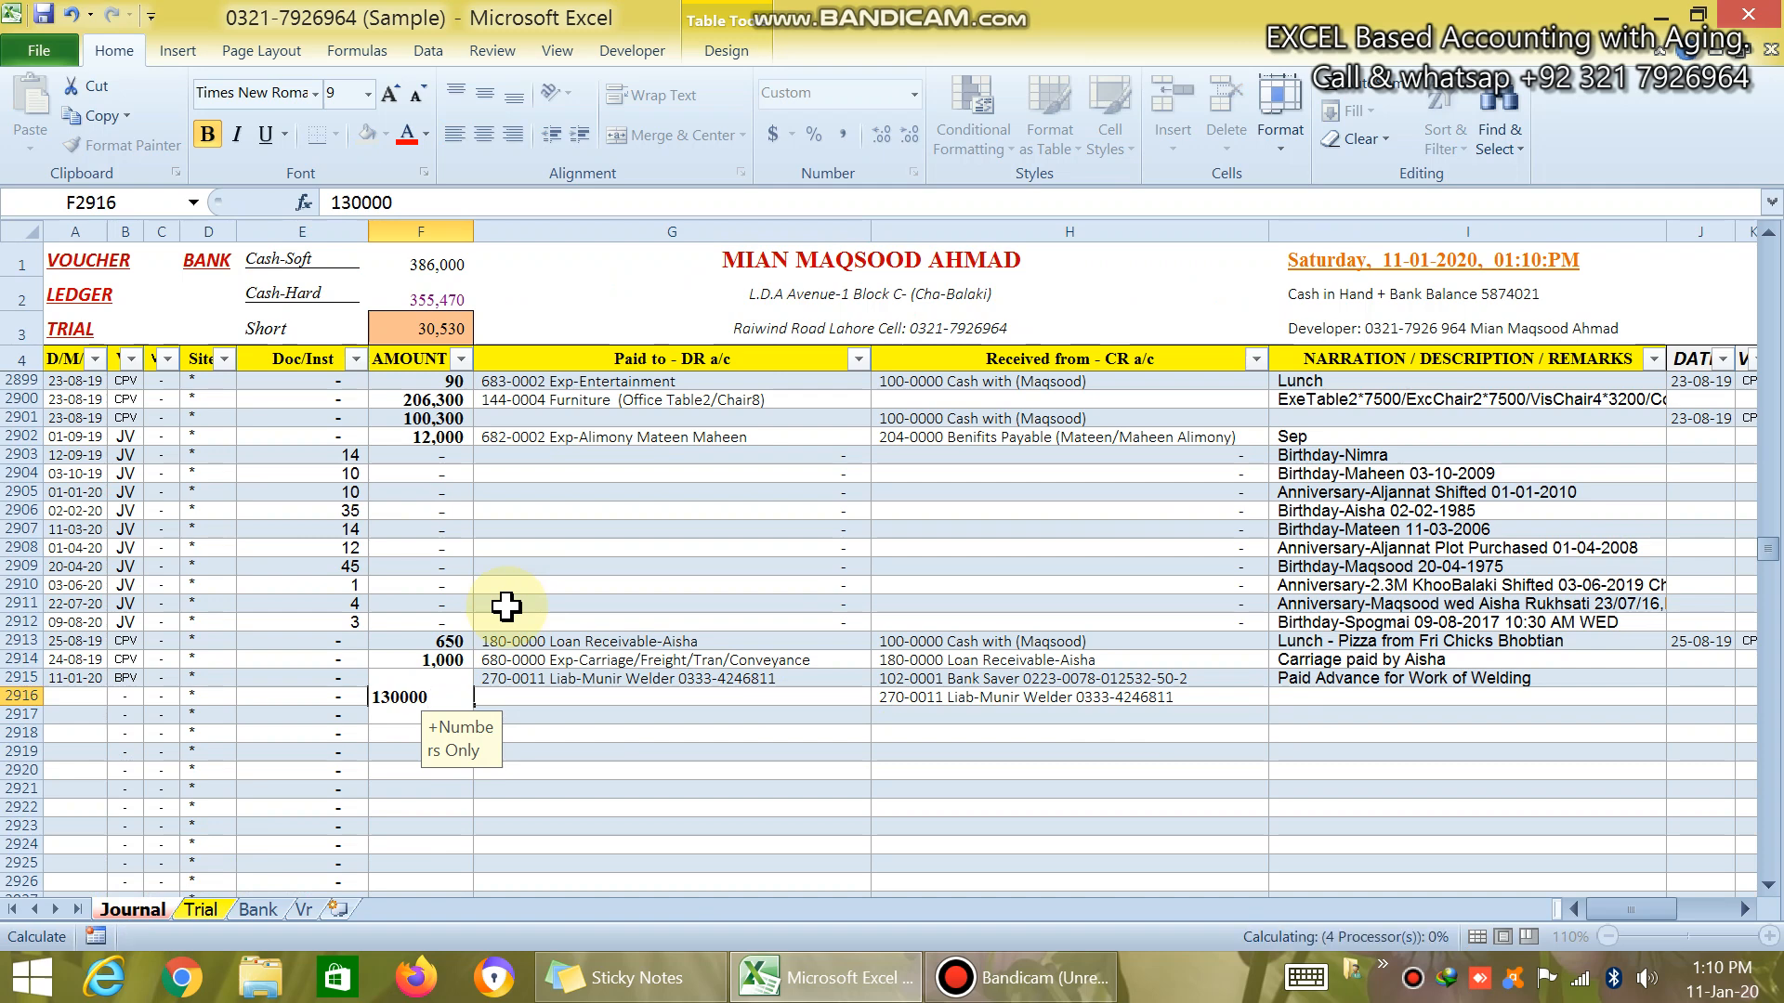
key("Return")
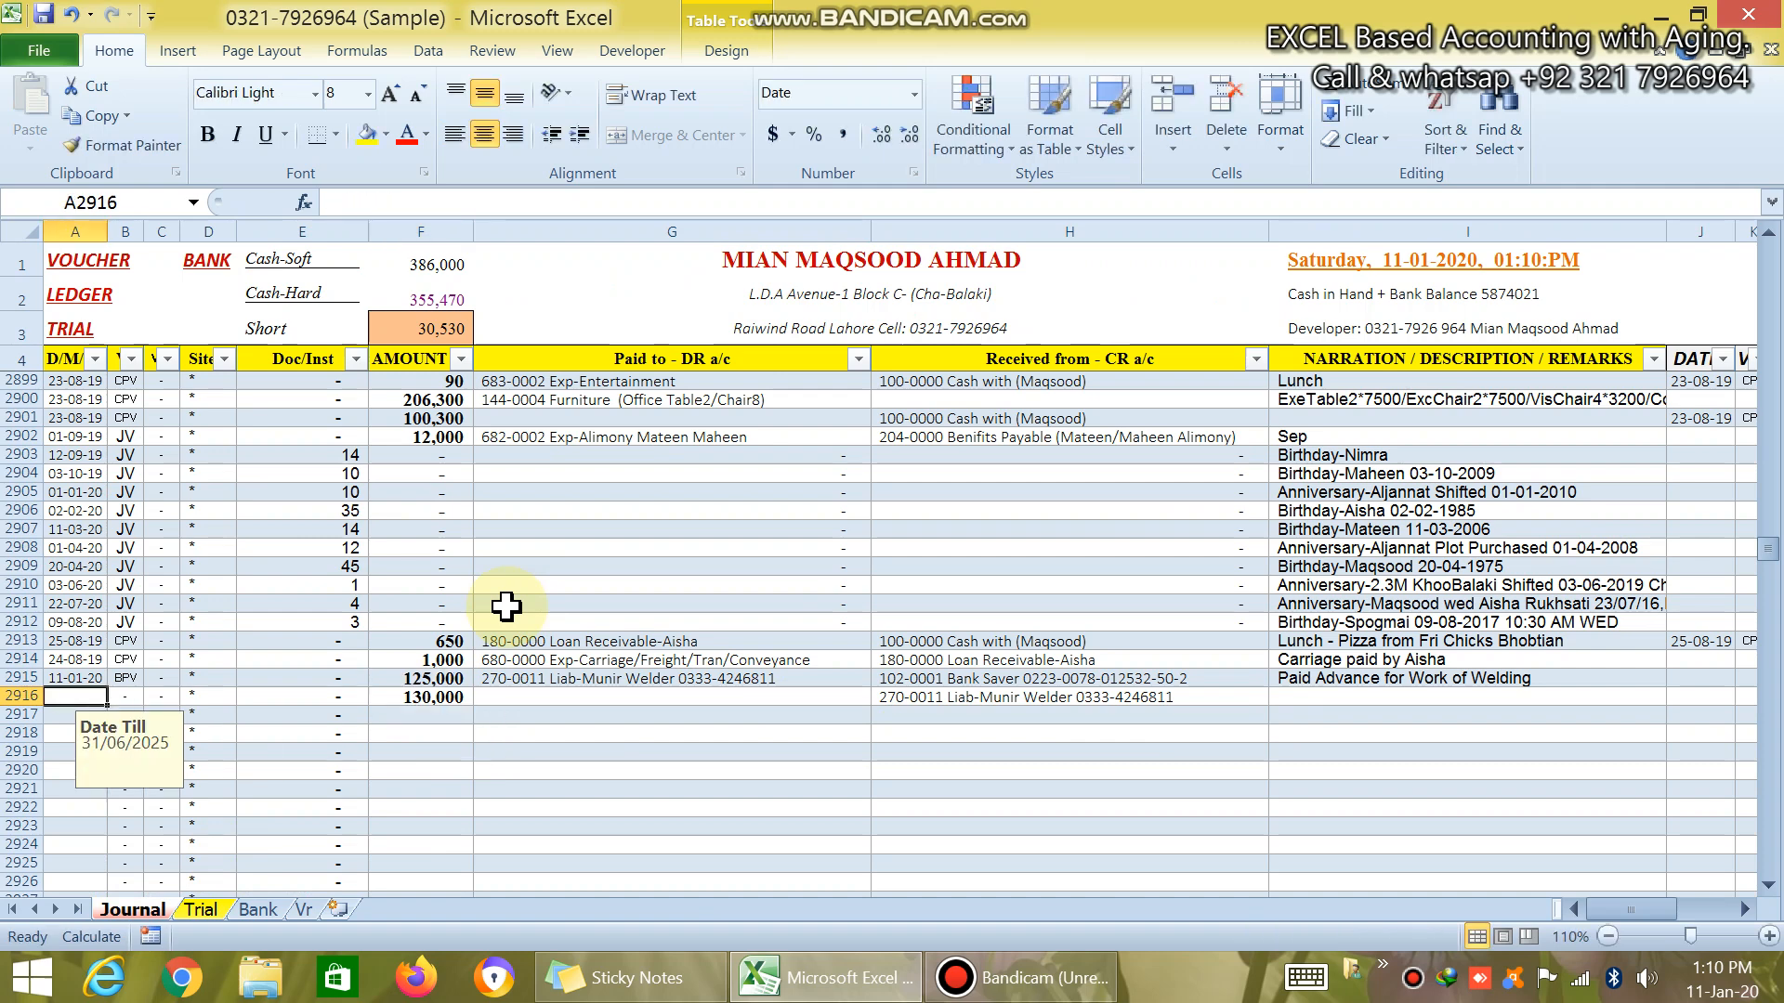
- Date the new Journal entry 12-1 in cell A2916
type("12-1")
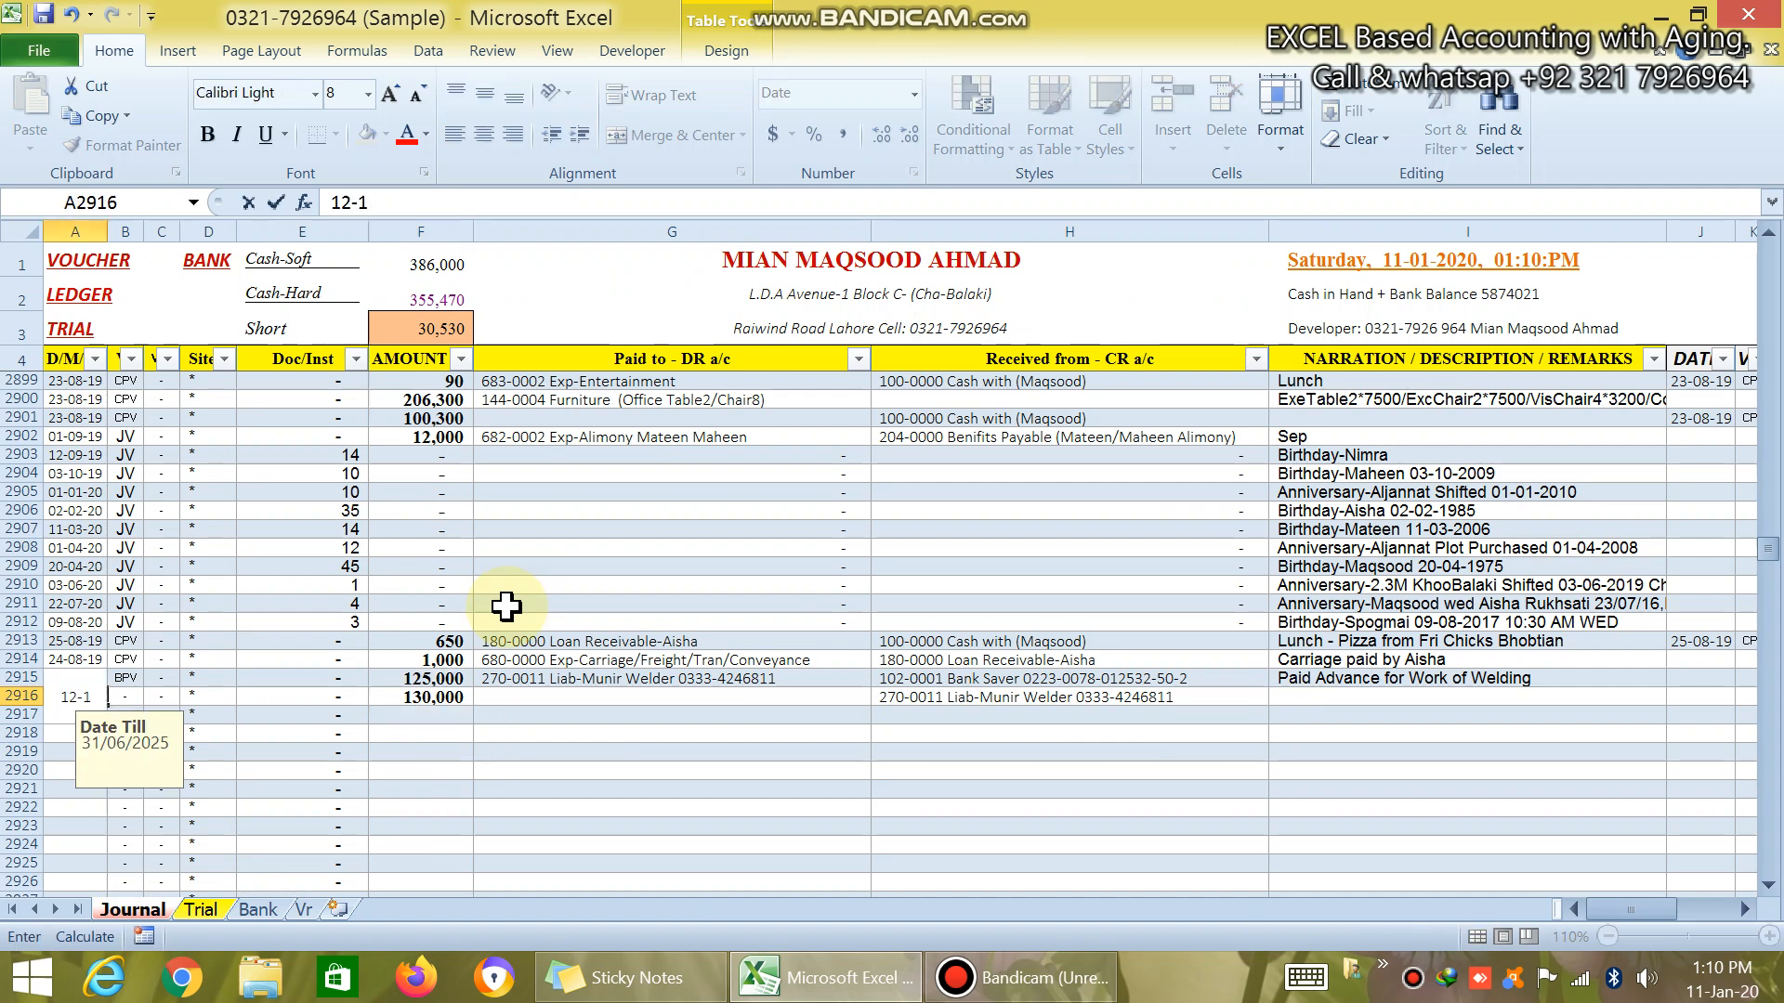
key("Tab")
key("Tab")
key("Tab")
key("Tab")
key("Tab")
key("Tab")
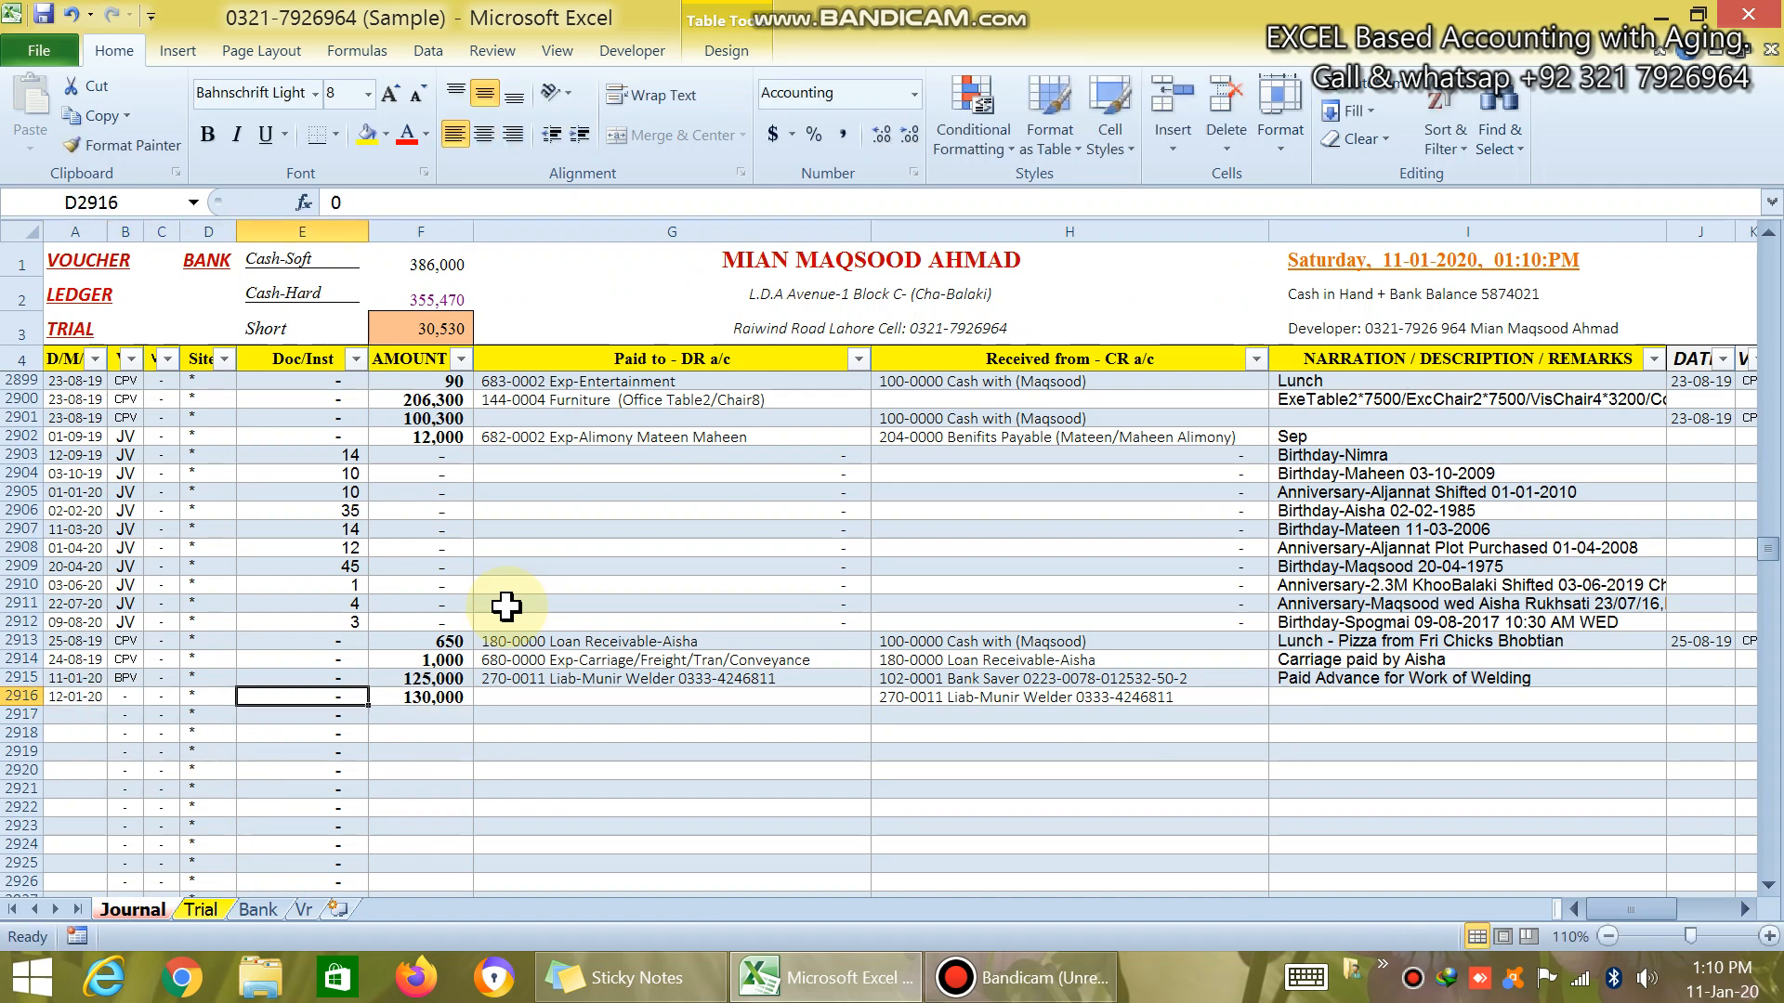